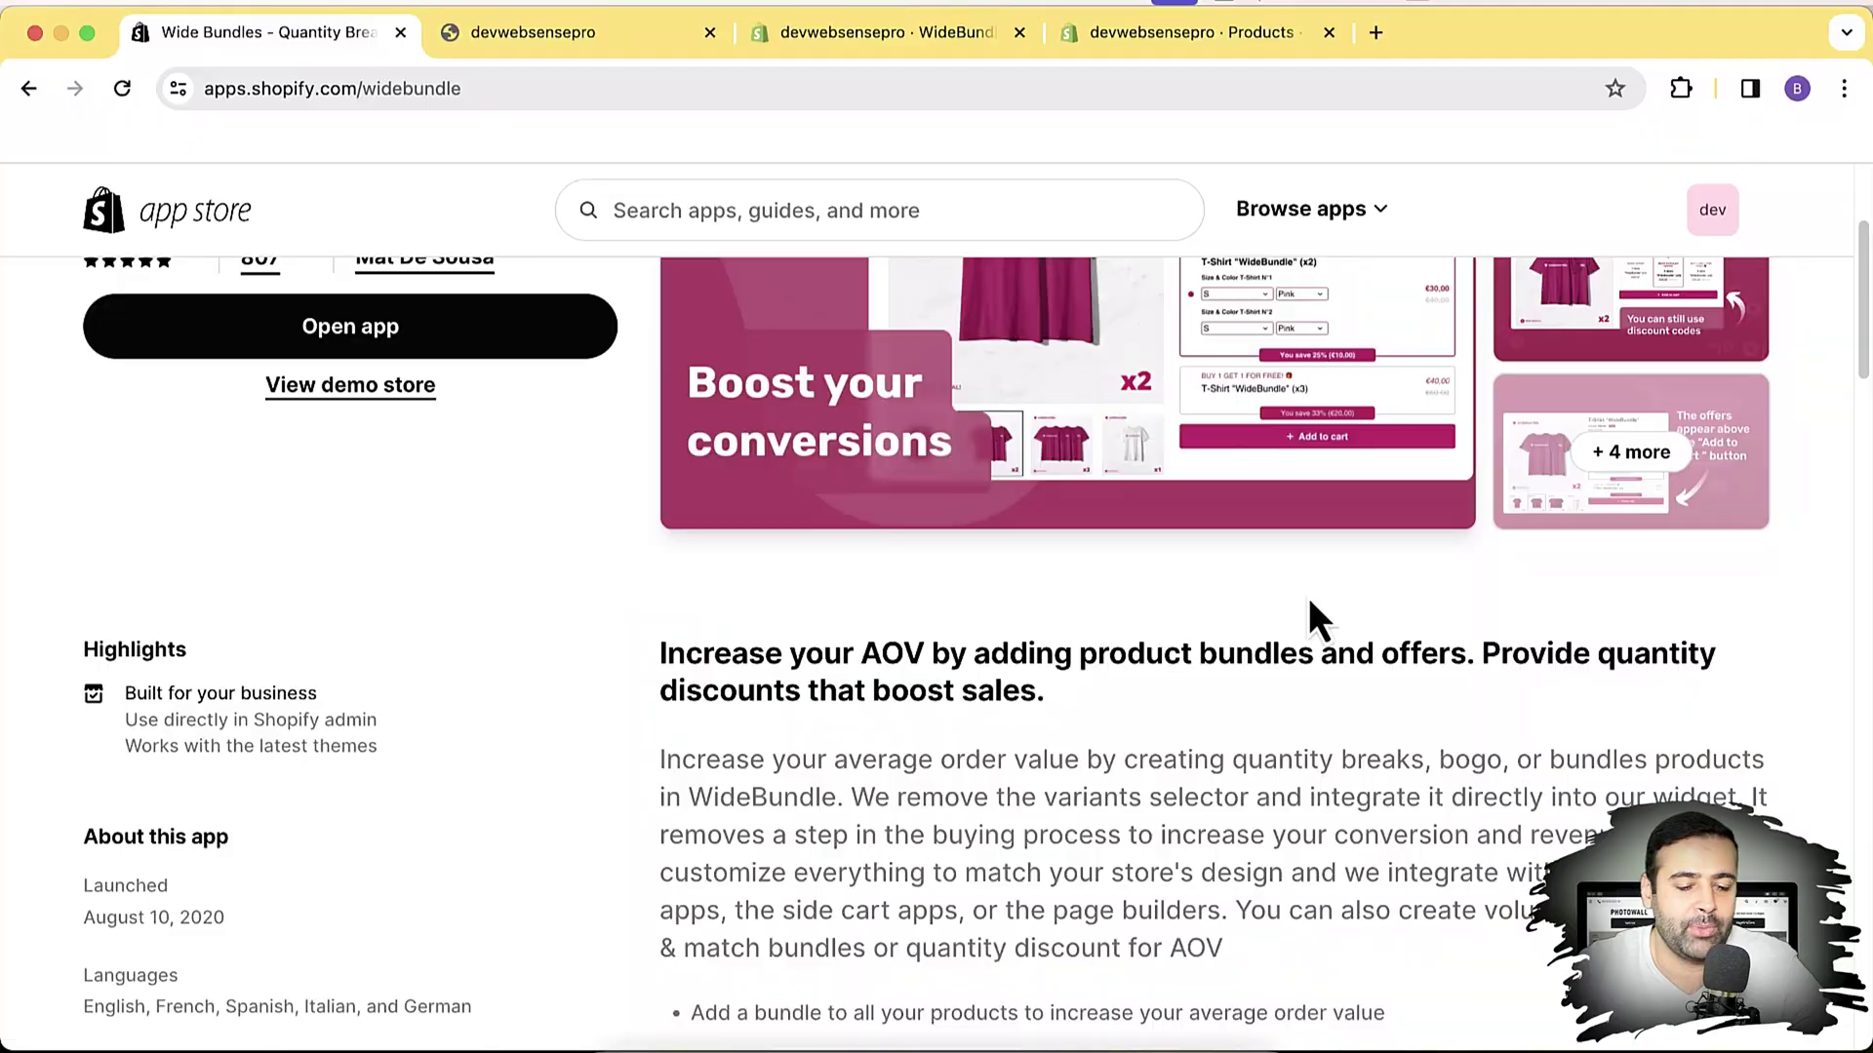
# Review the Wide Bundles - Quantity Breaks listing and its enlarged screenshot gallery on the Shopify App Store
pyautogui.scroll(3, 1308, 597)
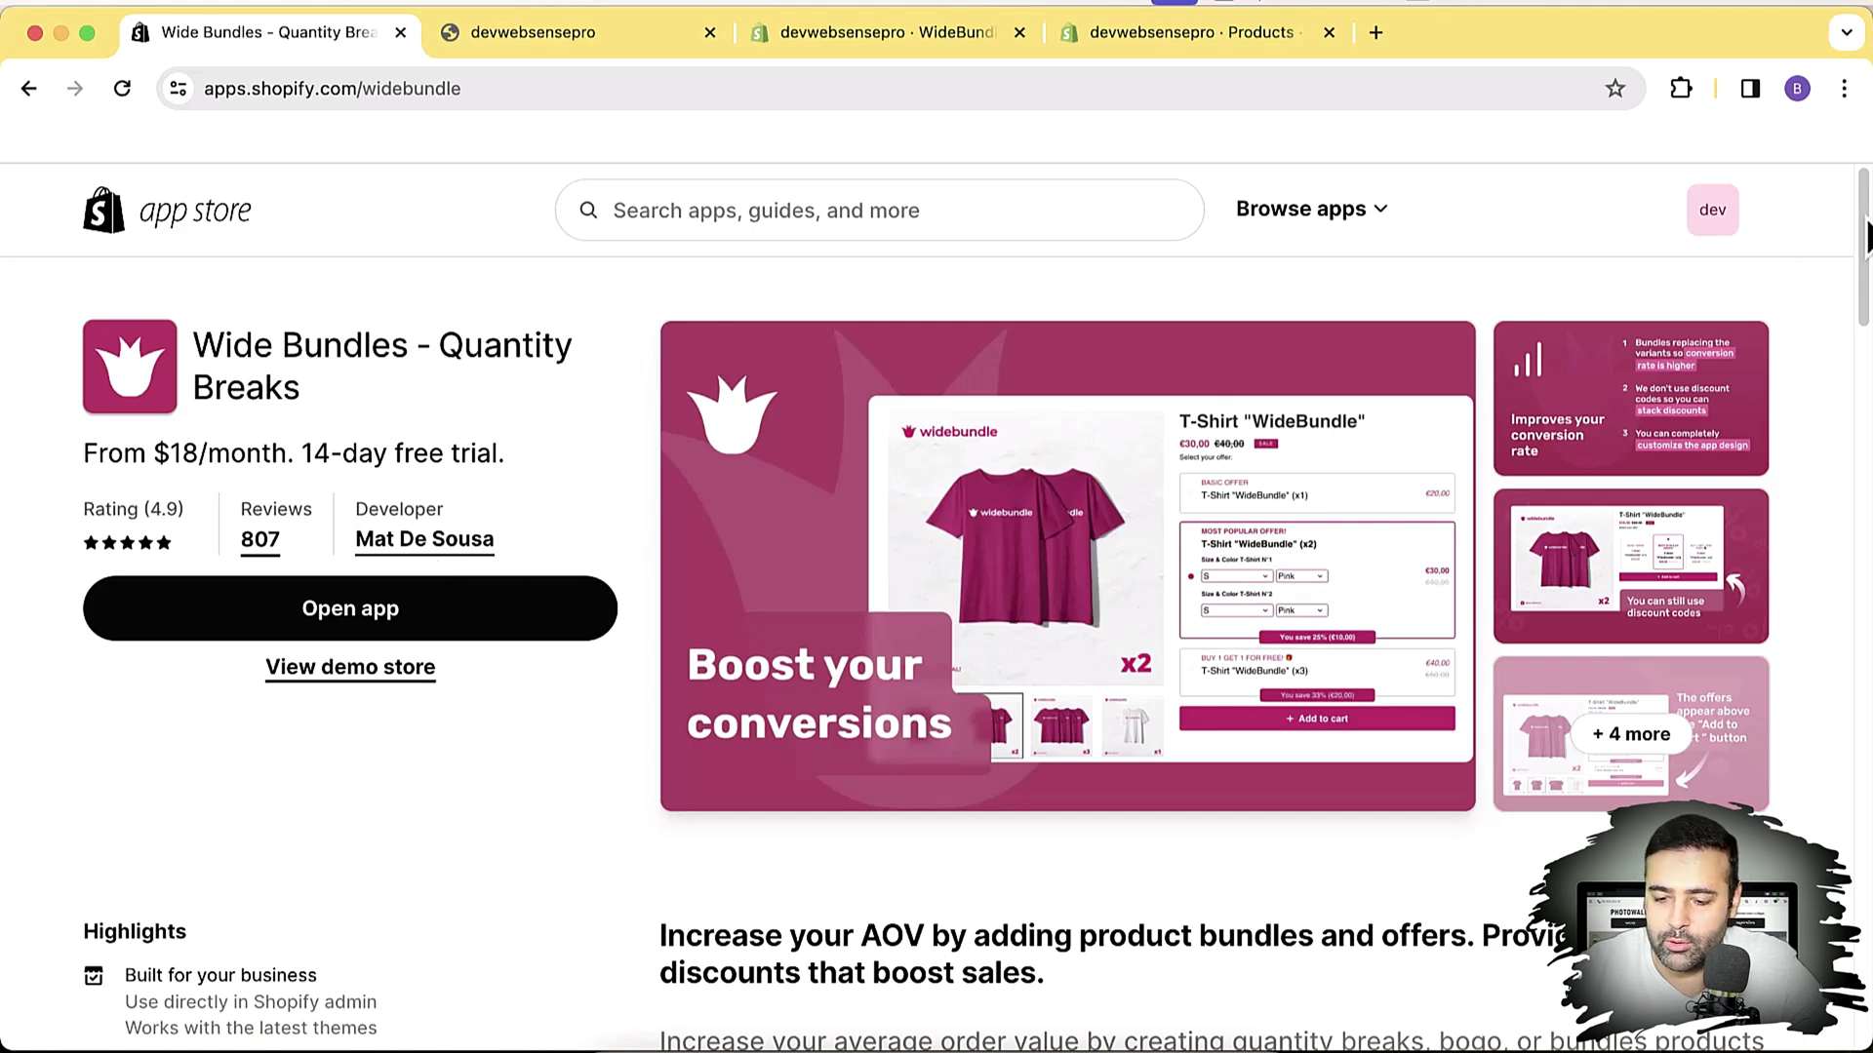
pyautogui.scroll(-1, 1866, 246)
pyautogui.scroll(1, 1866, 246)
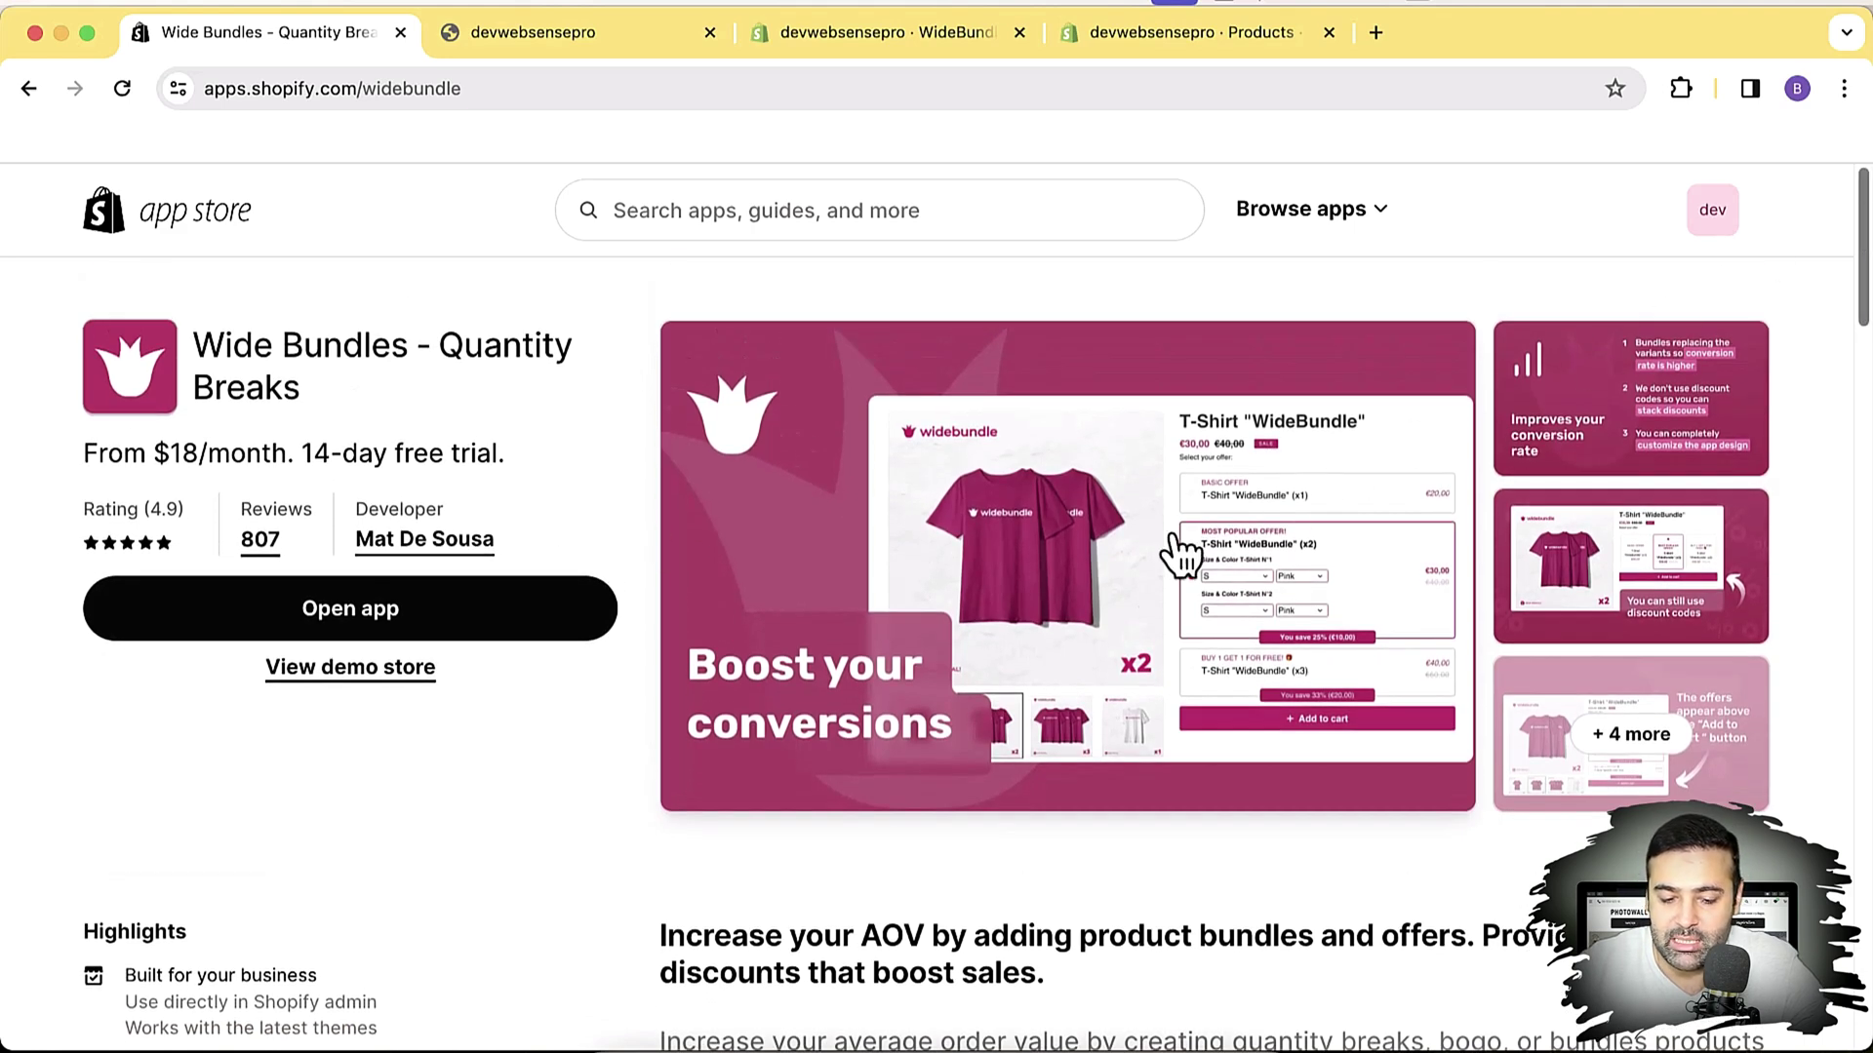
pyautogui.click(1208, 629)
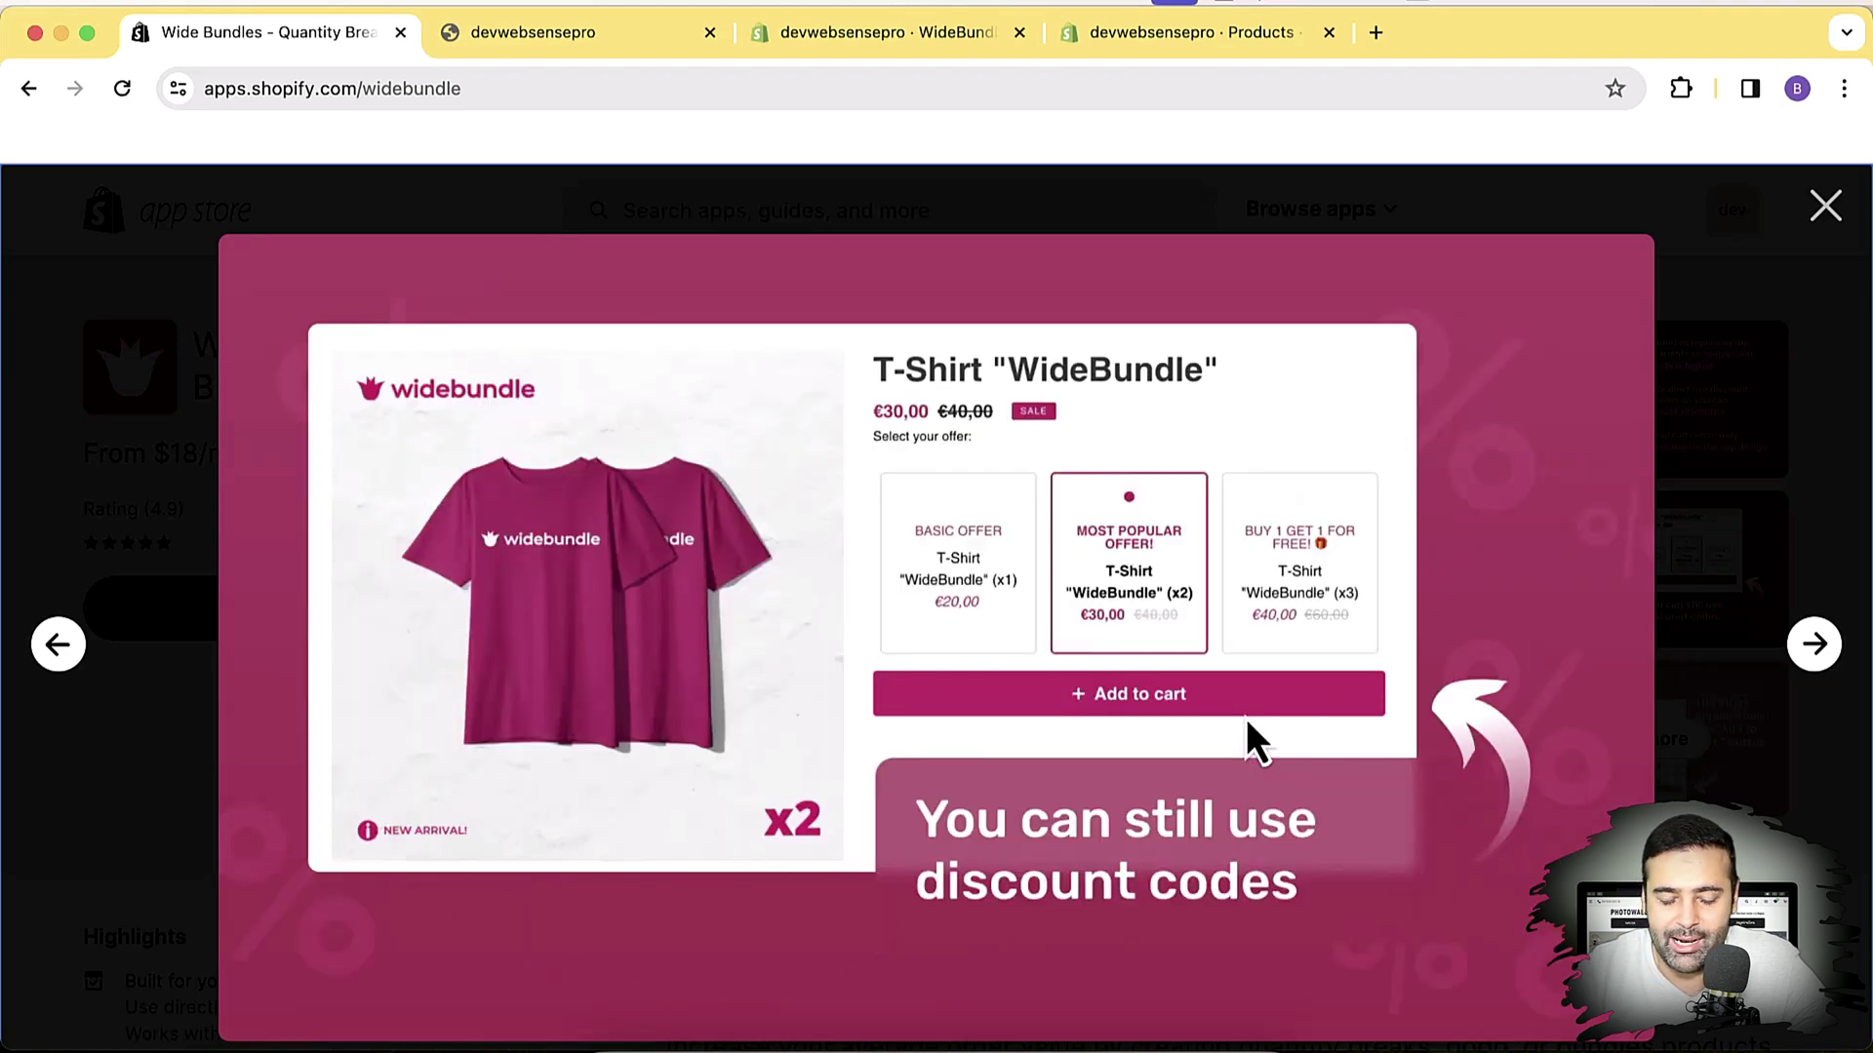
pyautogui.click(1820, 215)
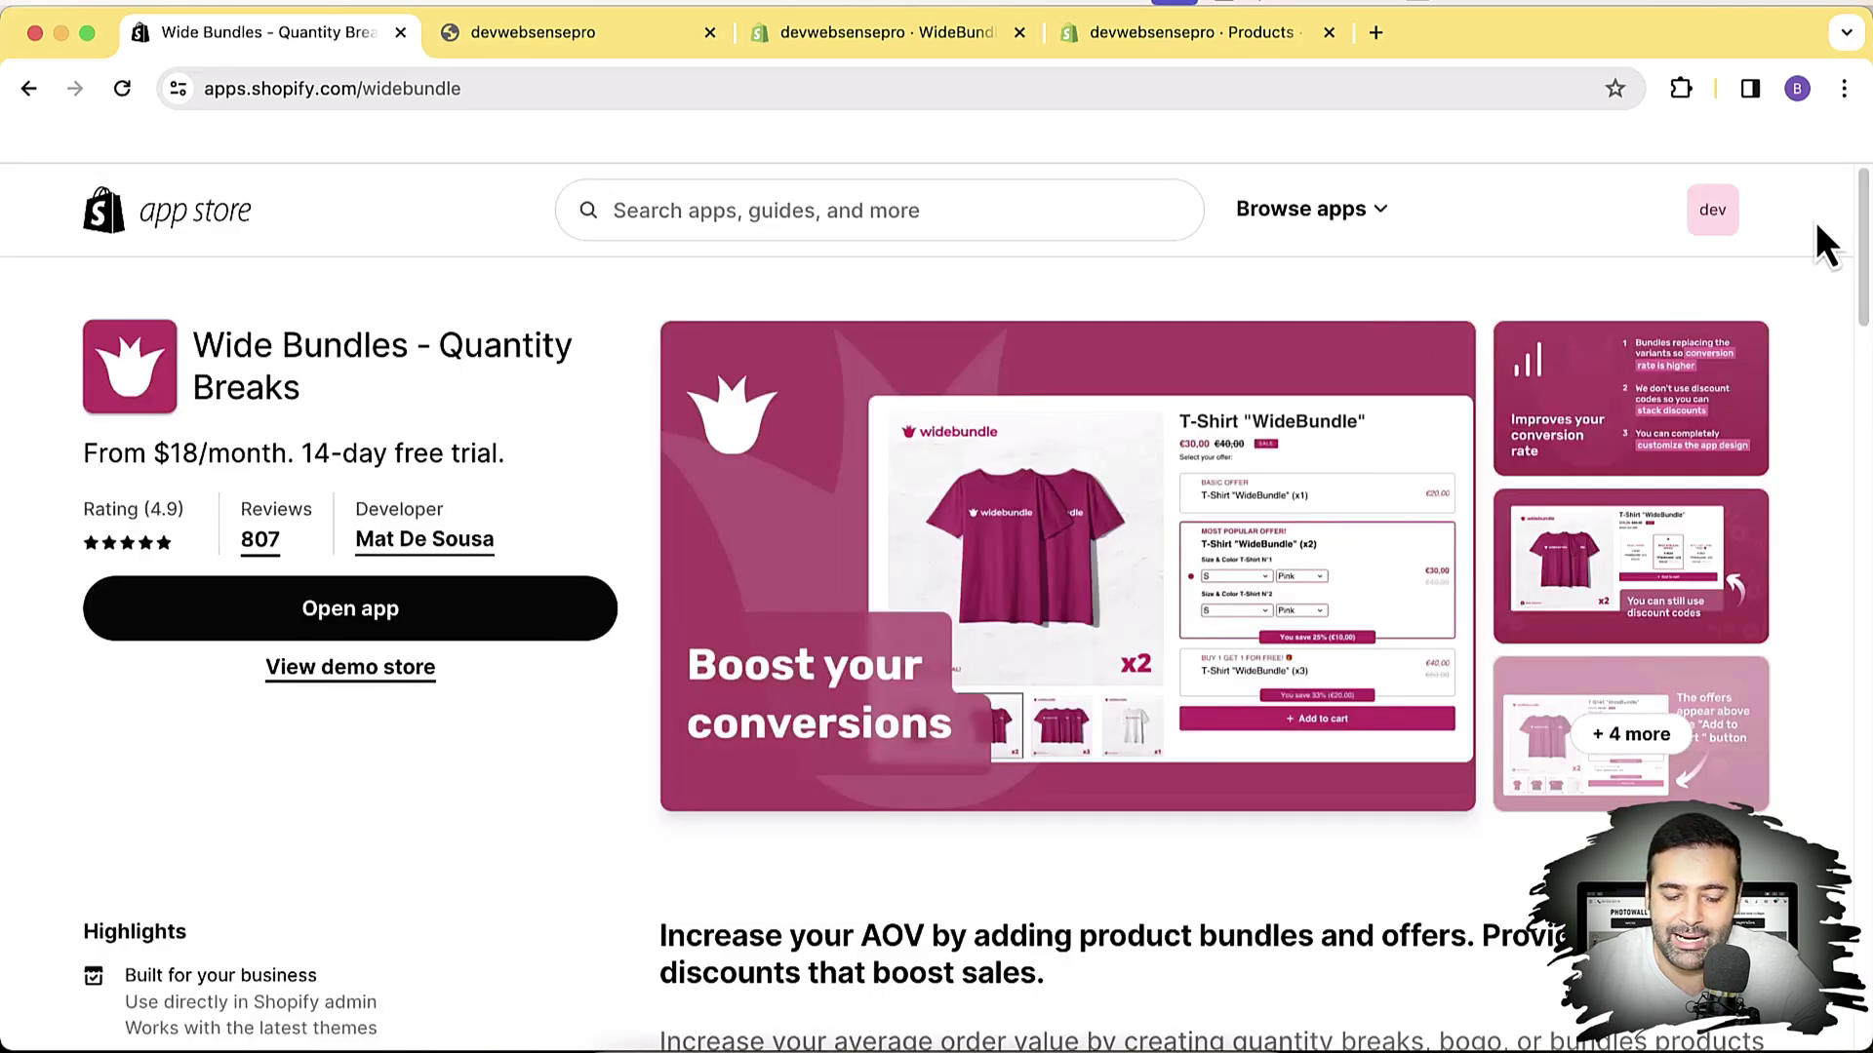
# View the app's demo store product page to examine its quantity offers, and close the demo
pyautogui.click(391, 676)
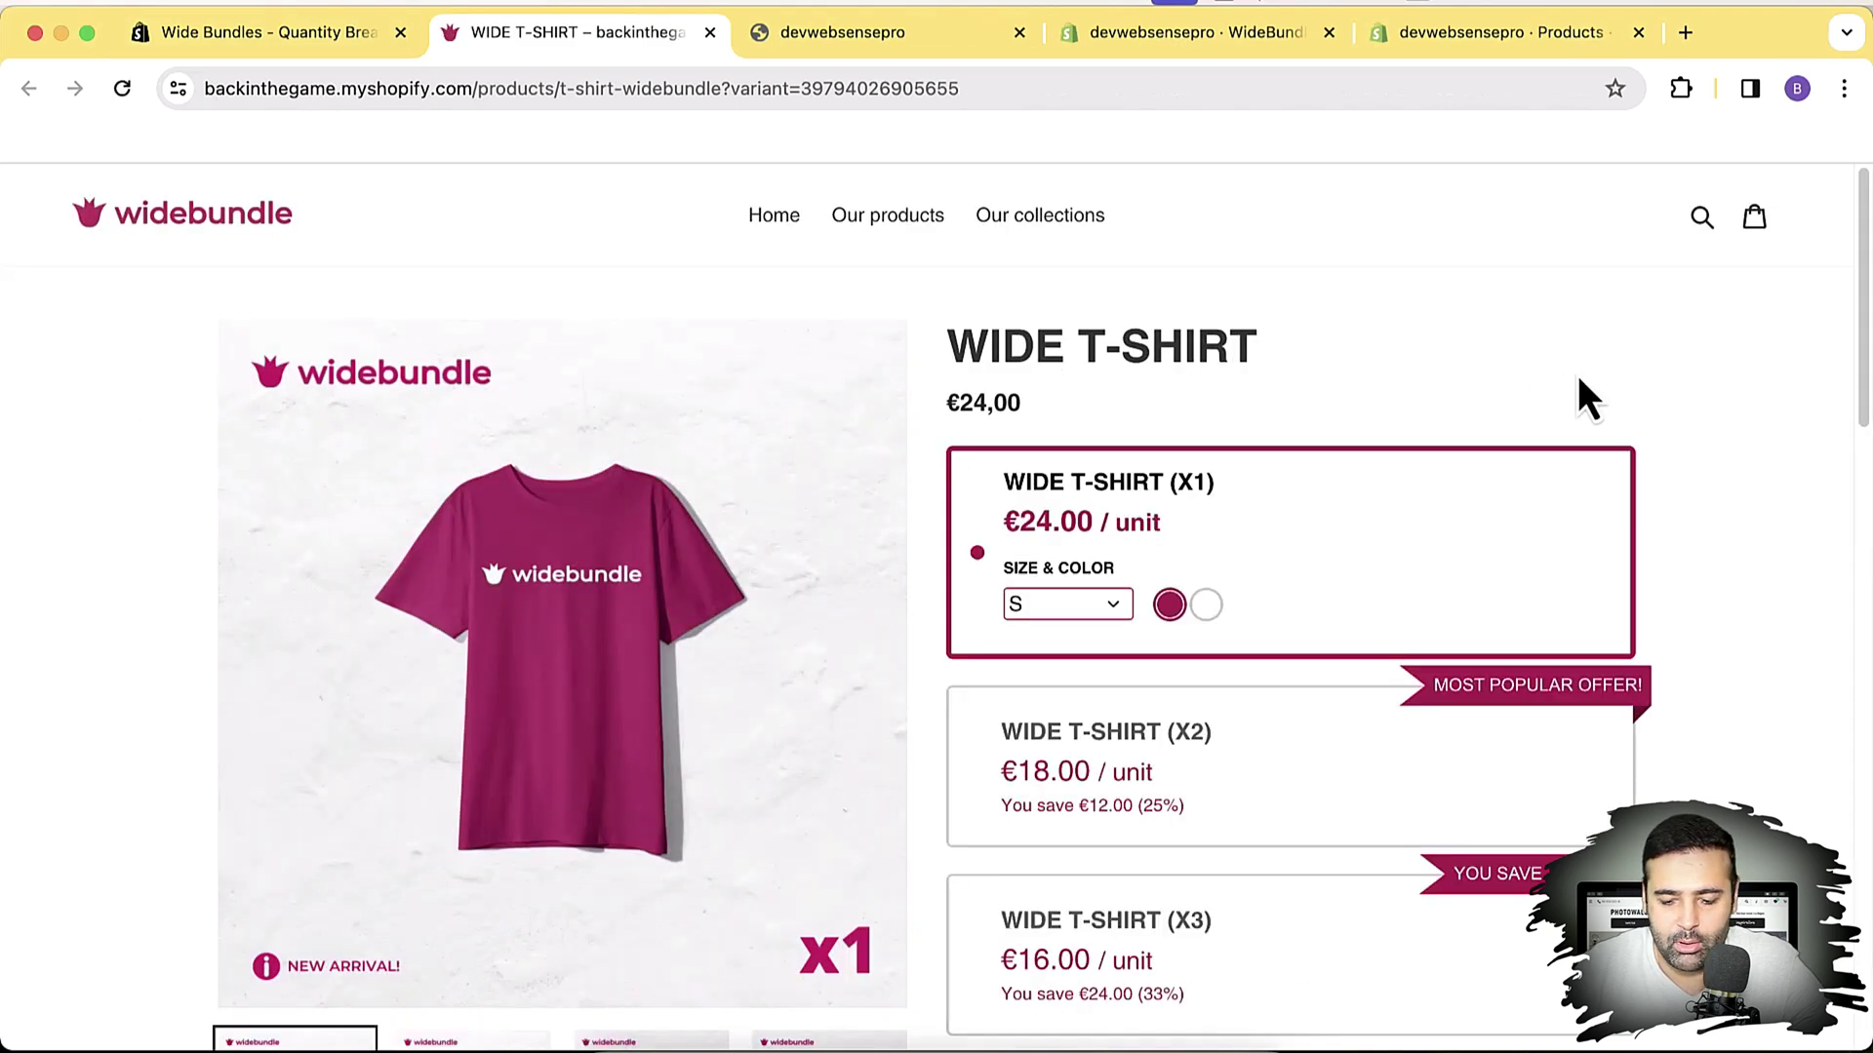
pyautogui.scroll(-3, 1661, 508)
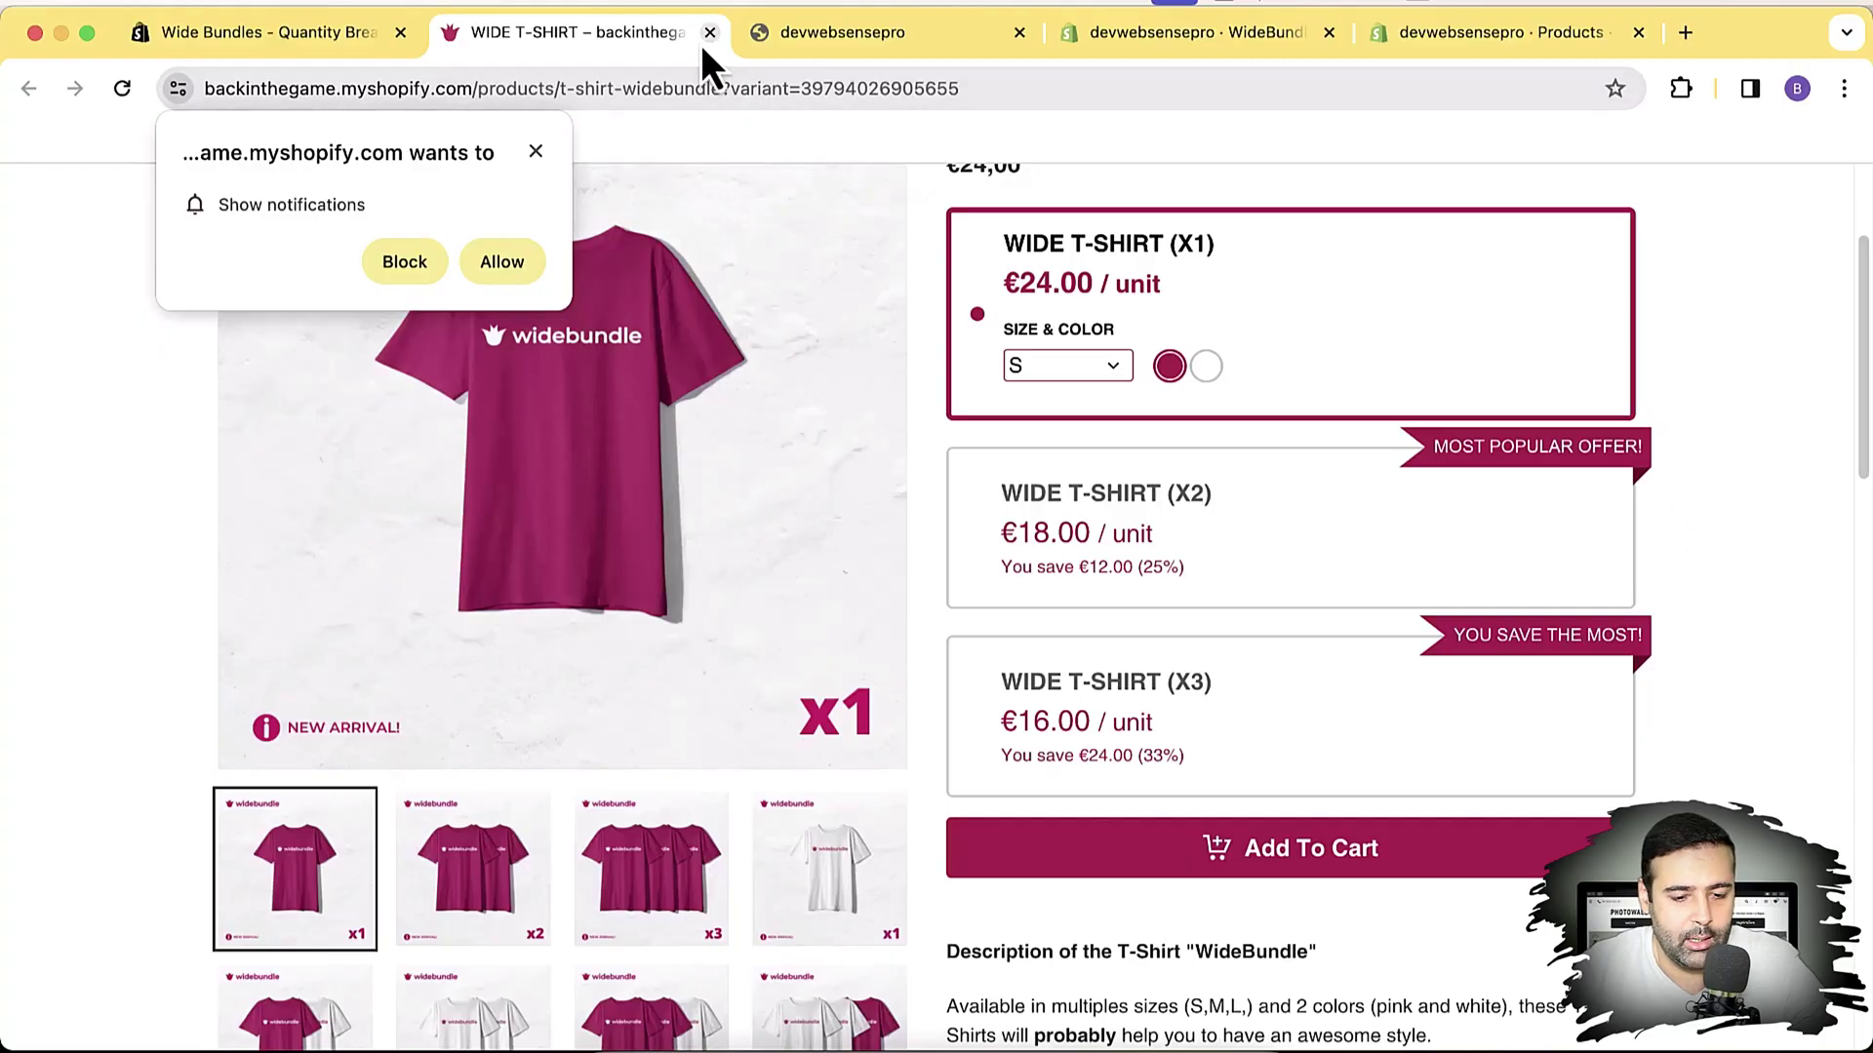
pyautogui.click(709, 33)
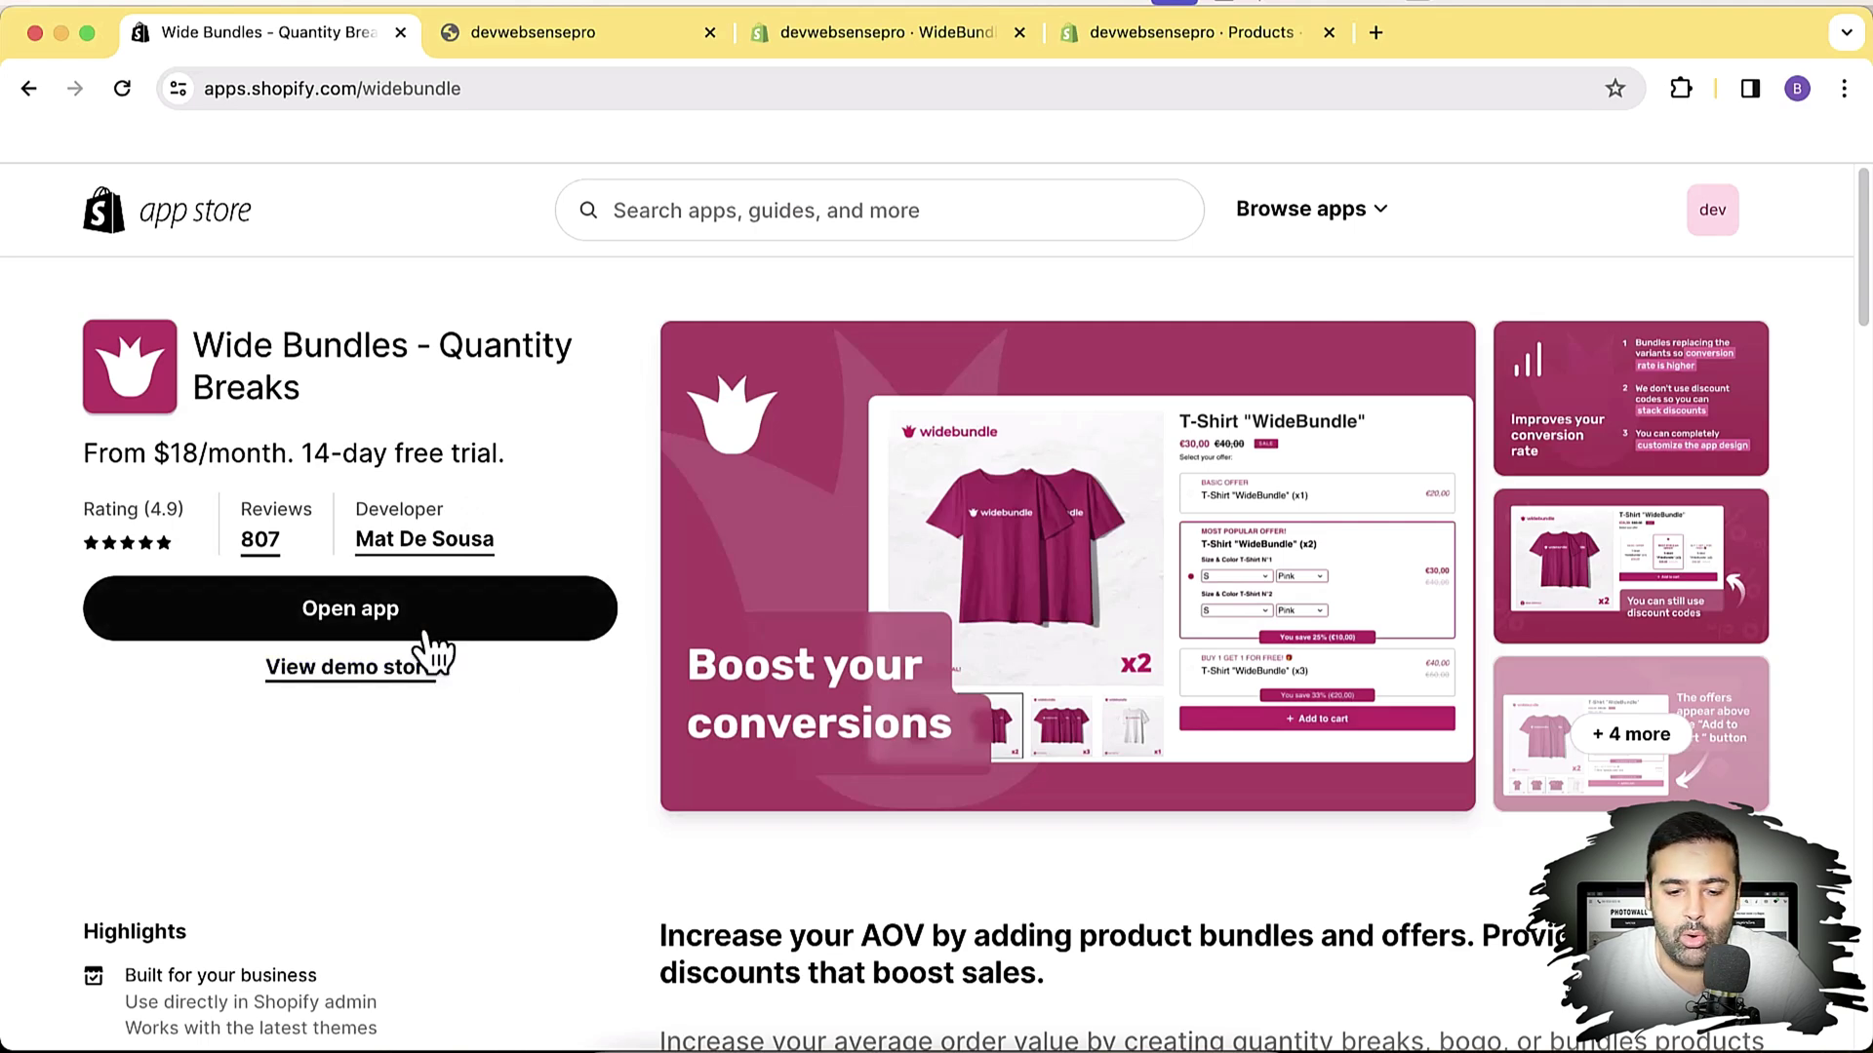
# Activate the WideBundle app embed in the live Dawn - All theme from the store admin and save the theme
pyautogui.click(917, 34)
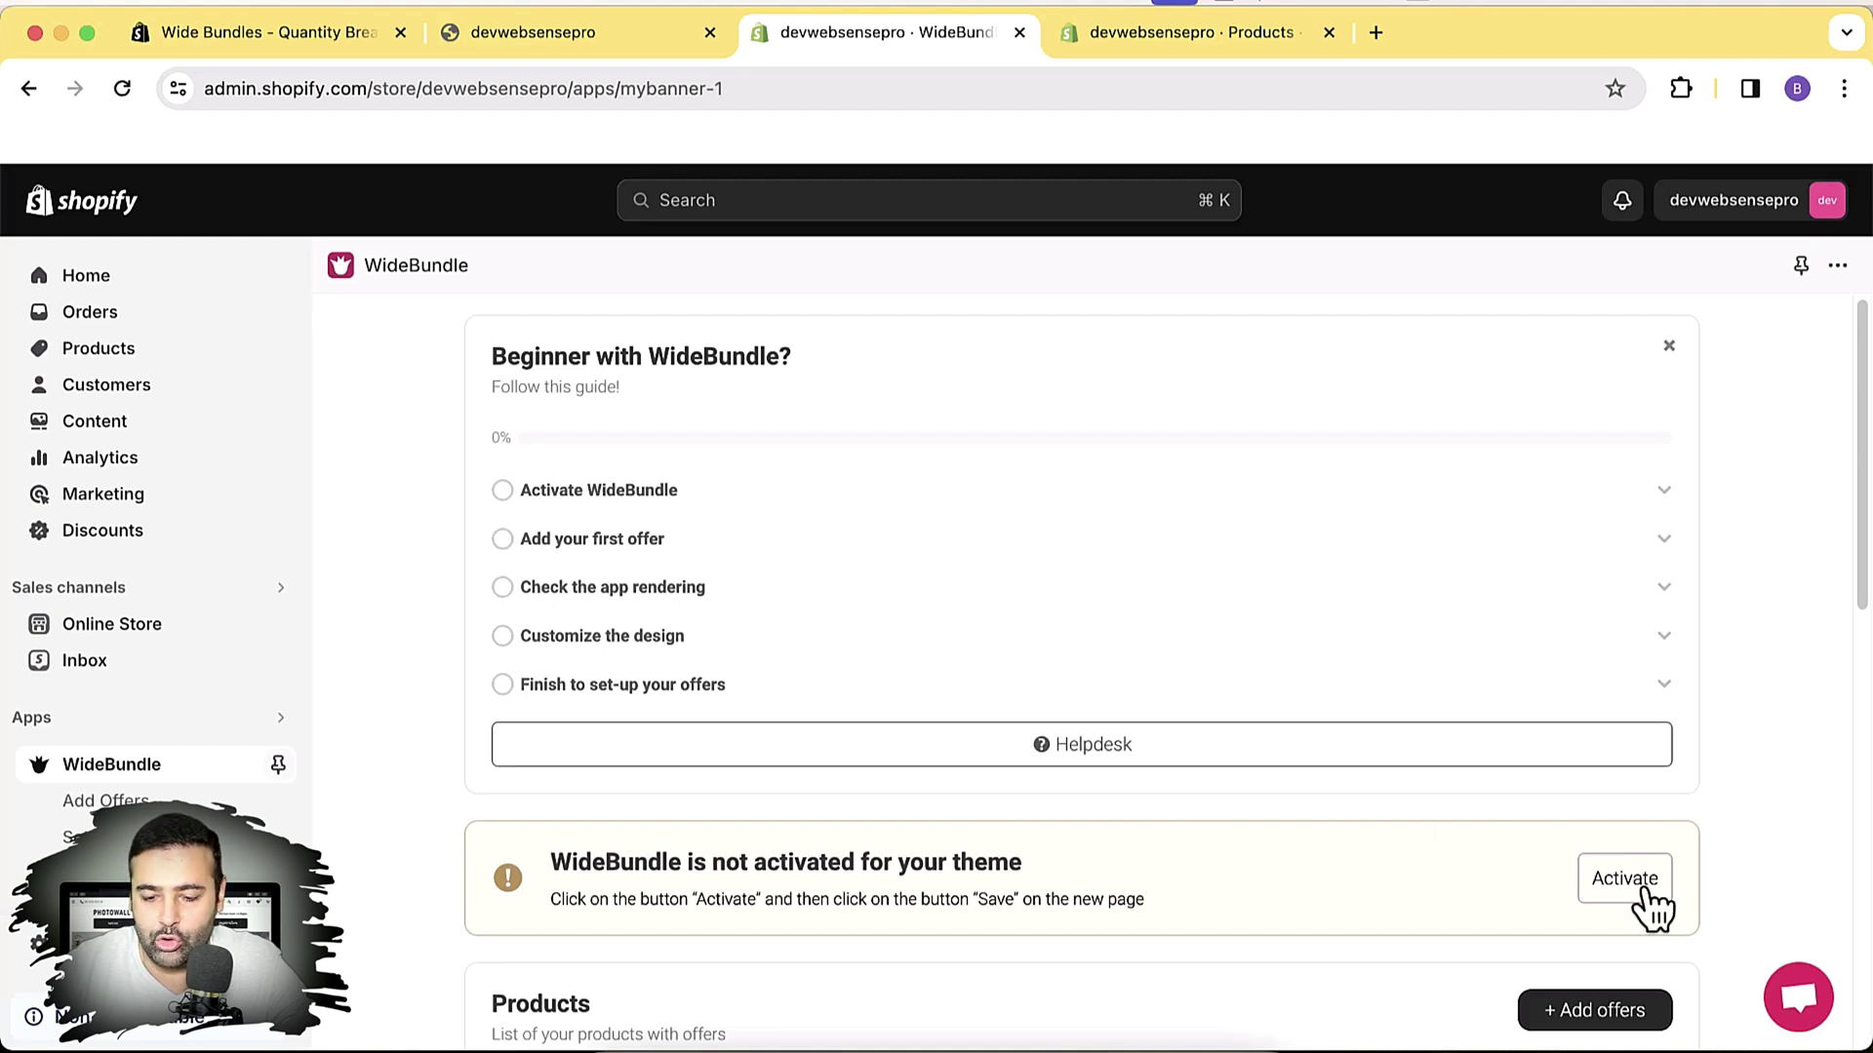
pyautogui.click(1644, 889)
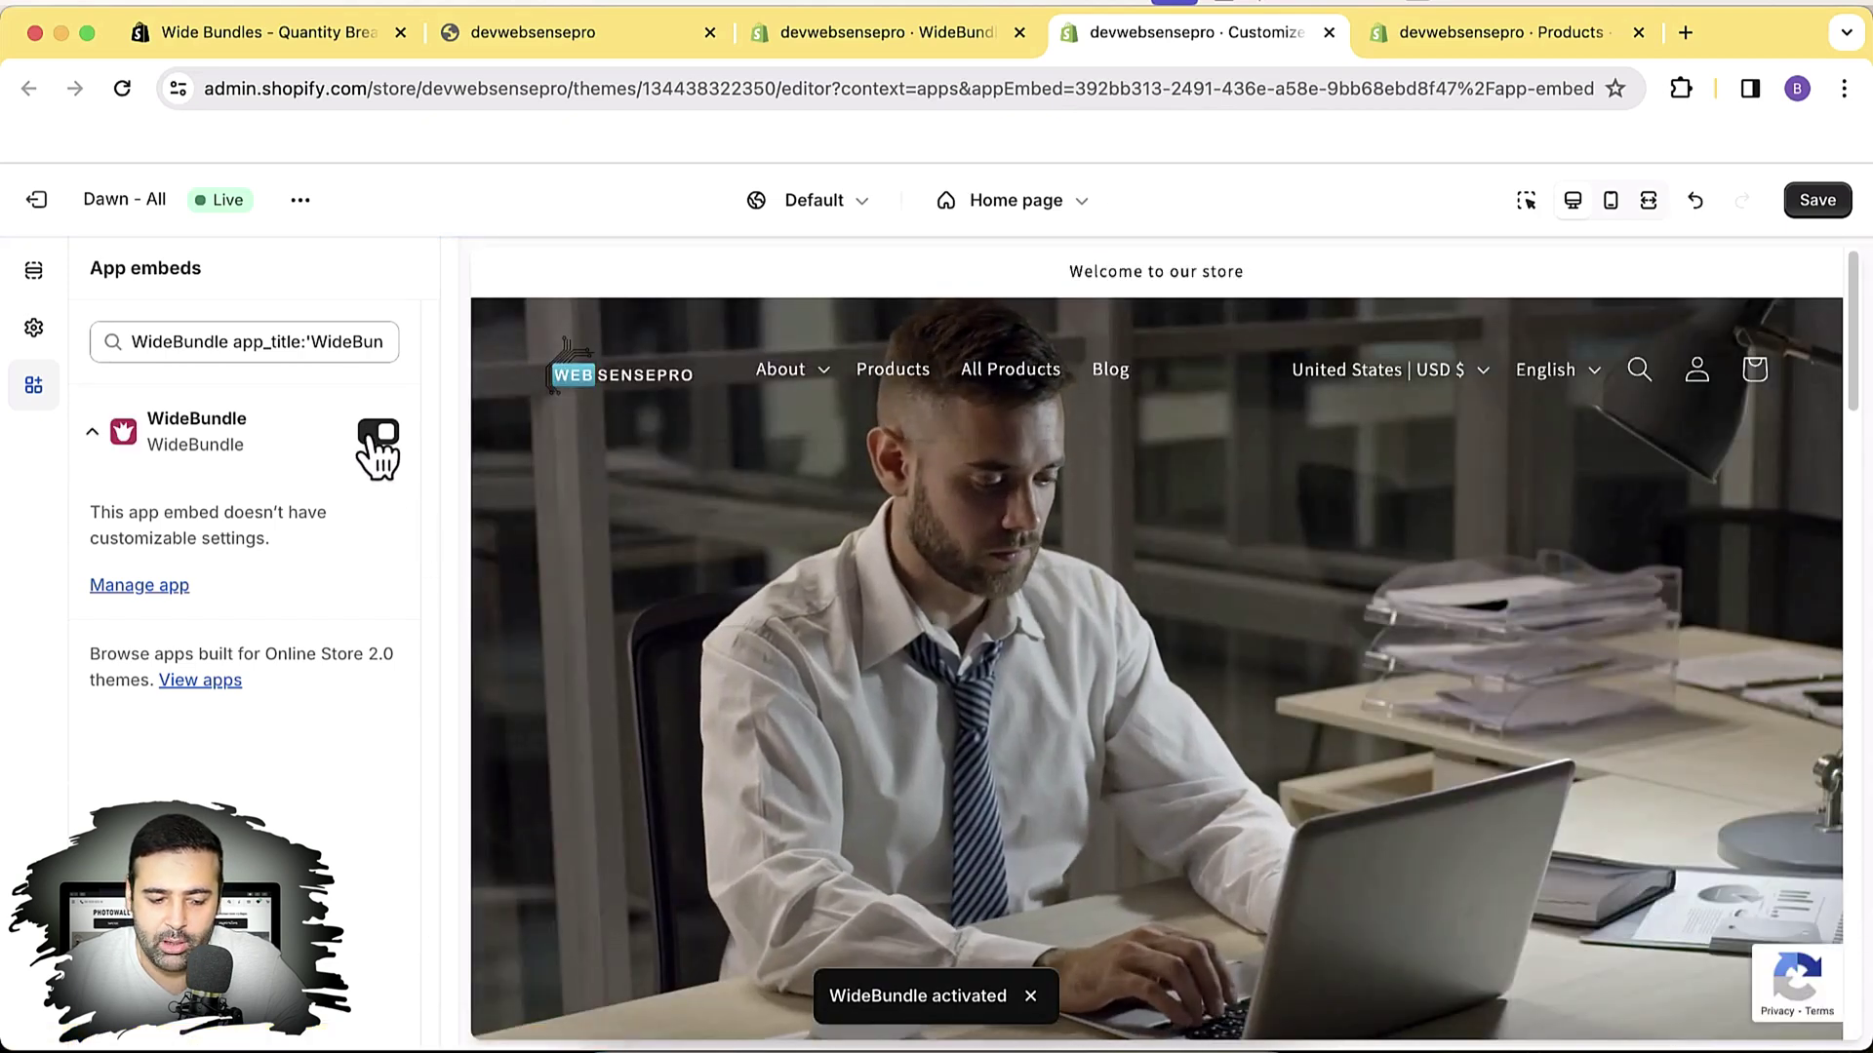
pyautogui.click(378, 435)
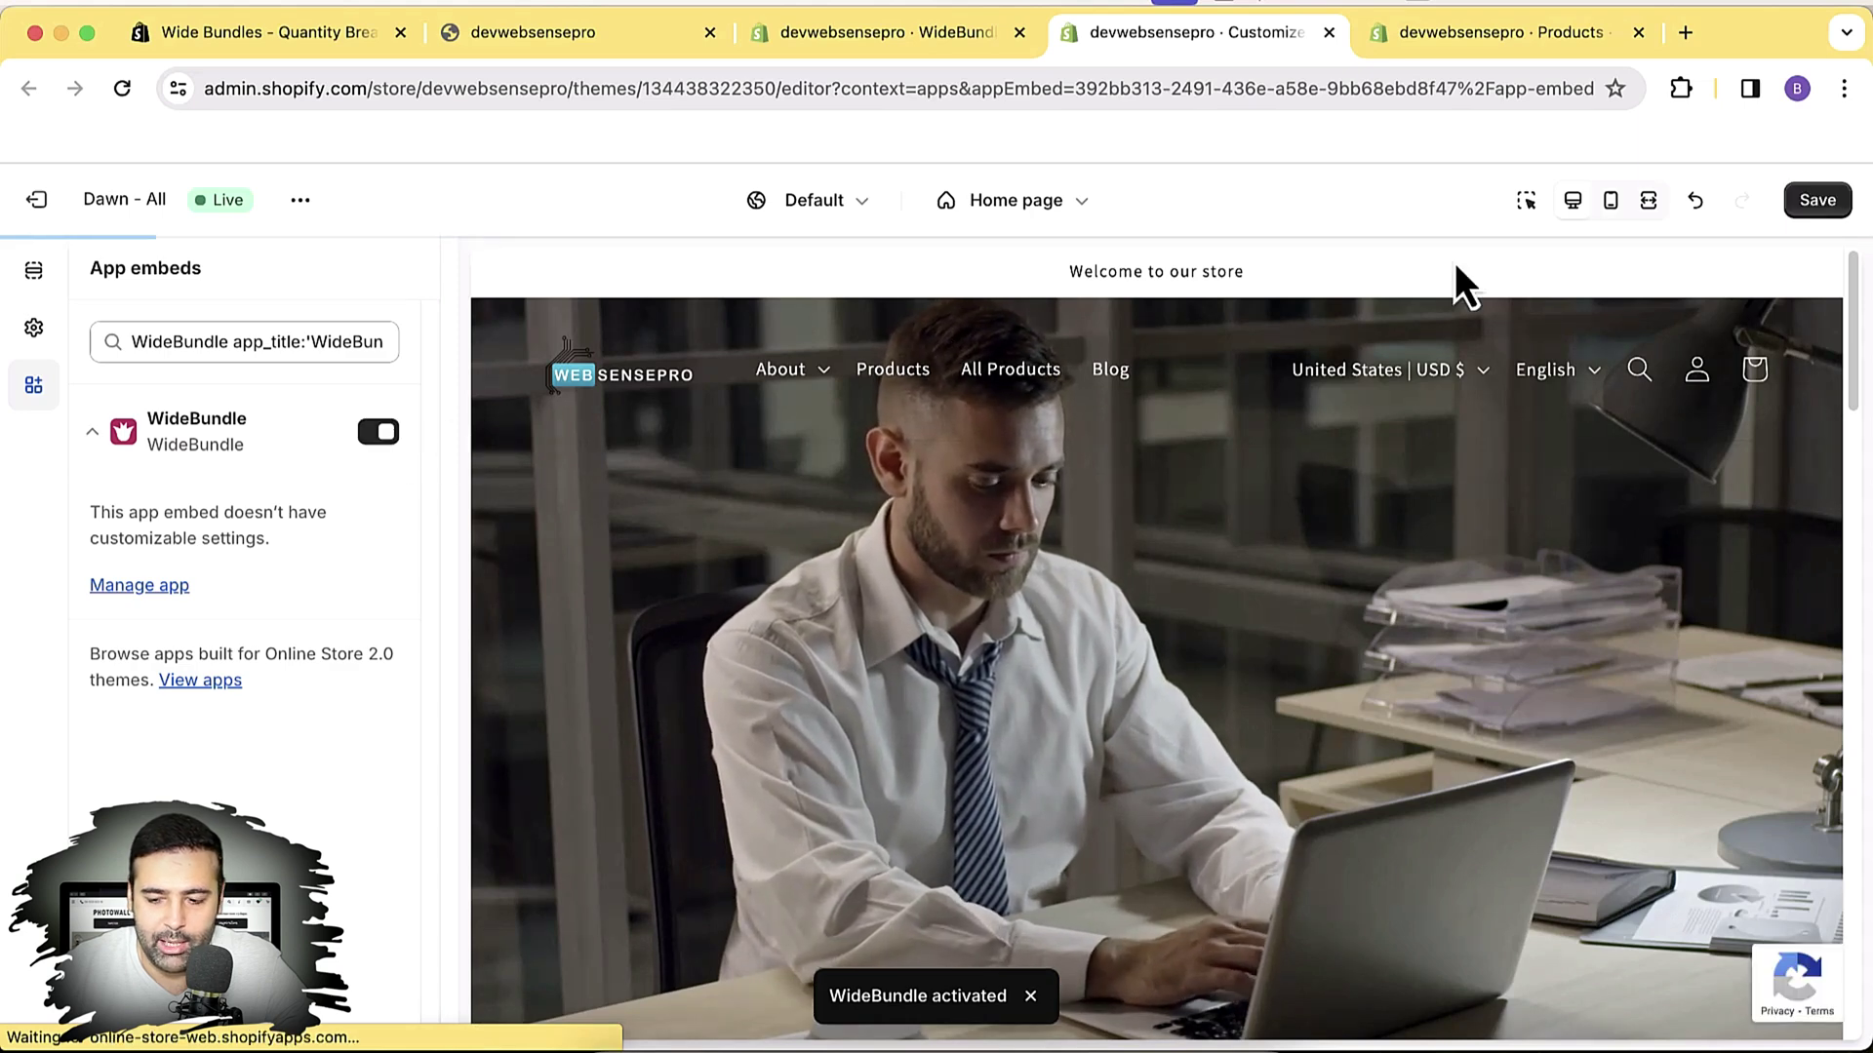
pyautogui.click(1816, 202)
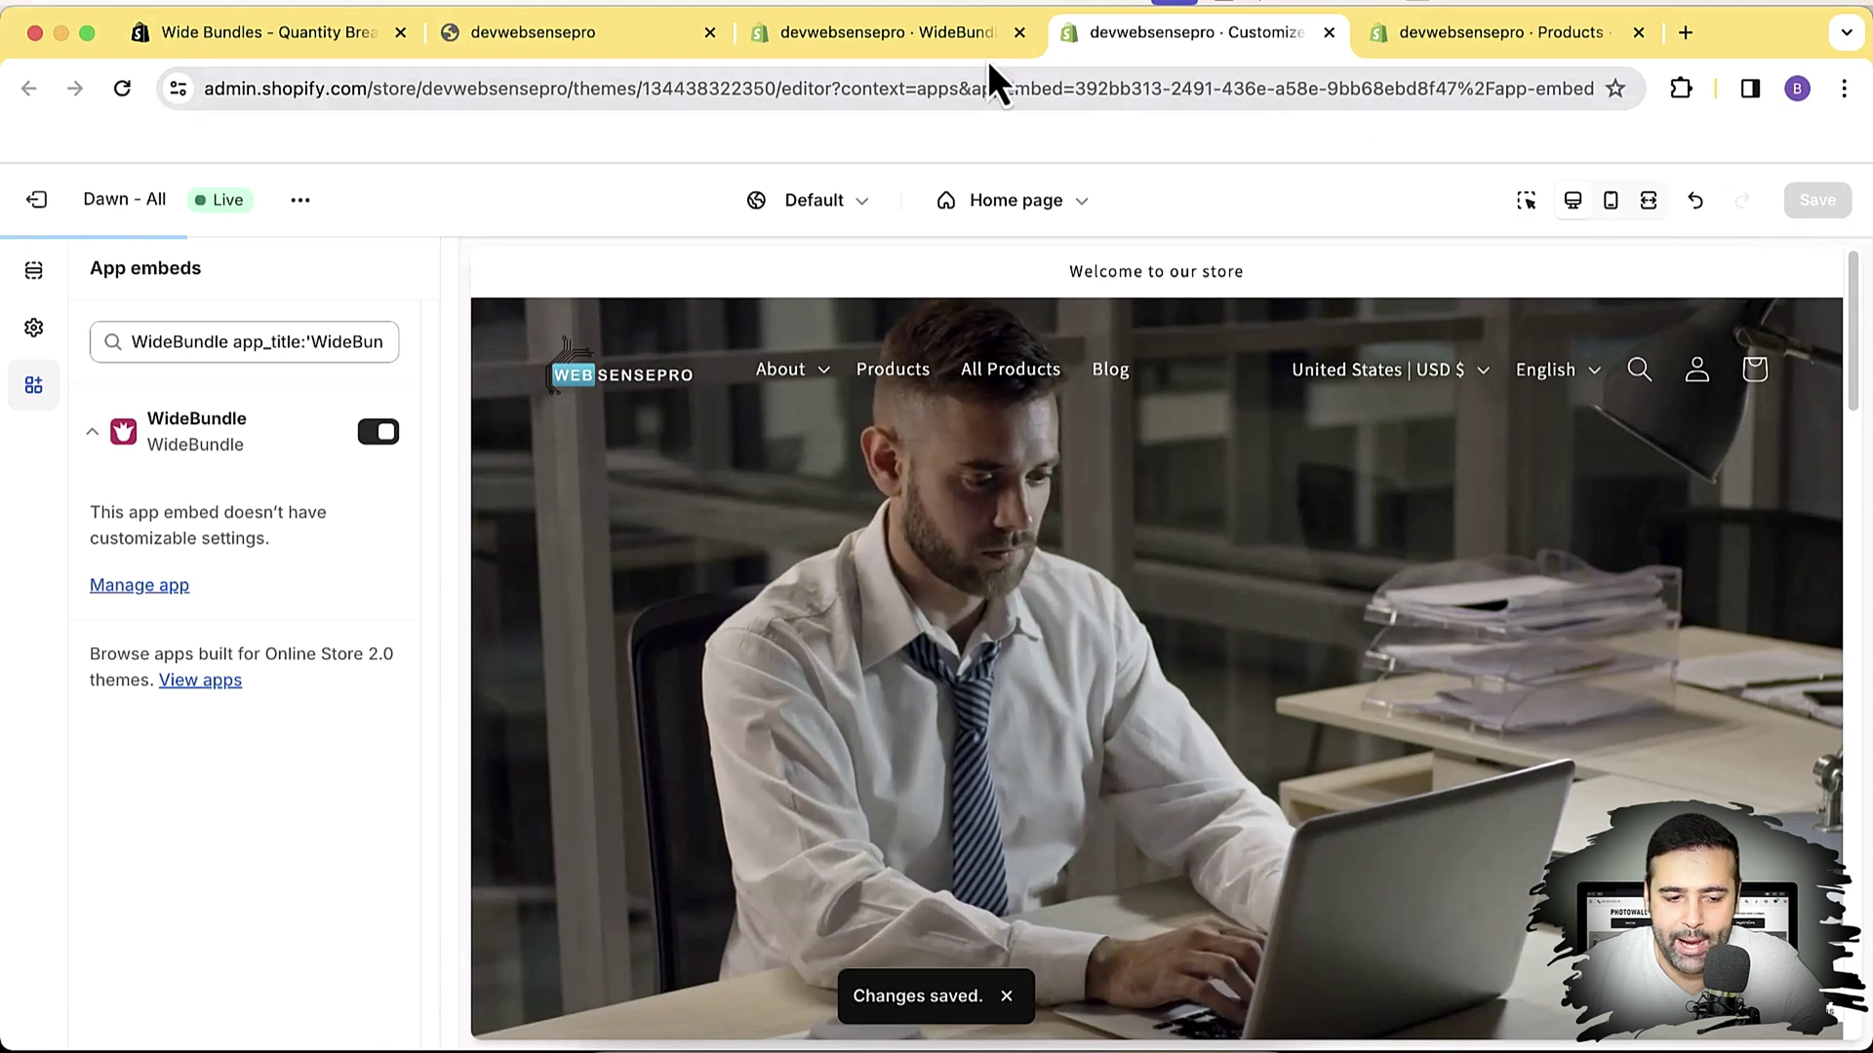
# Reload WideBundle's activation status in the app and look at the beginner guide's instructions for adding the first offer
pyautogui.click(933, 51)
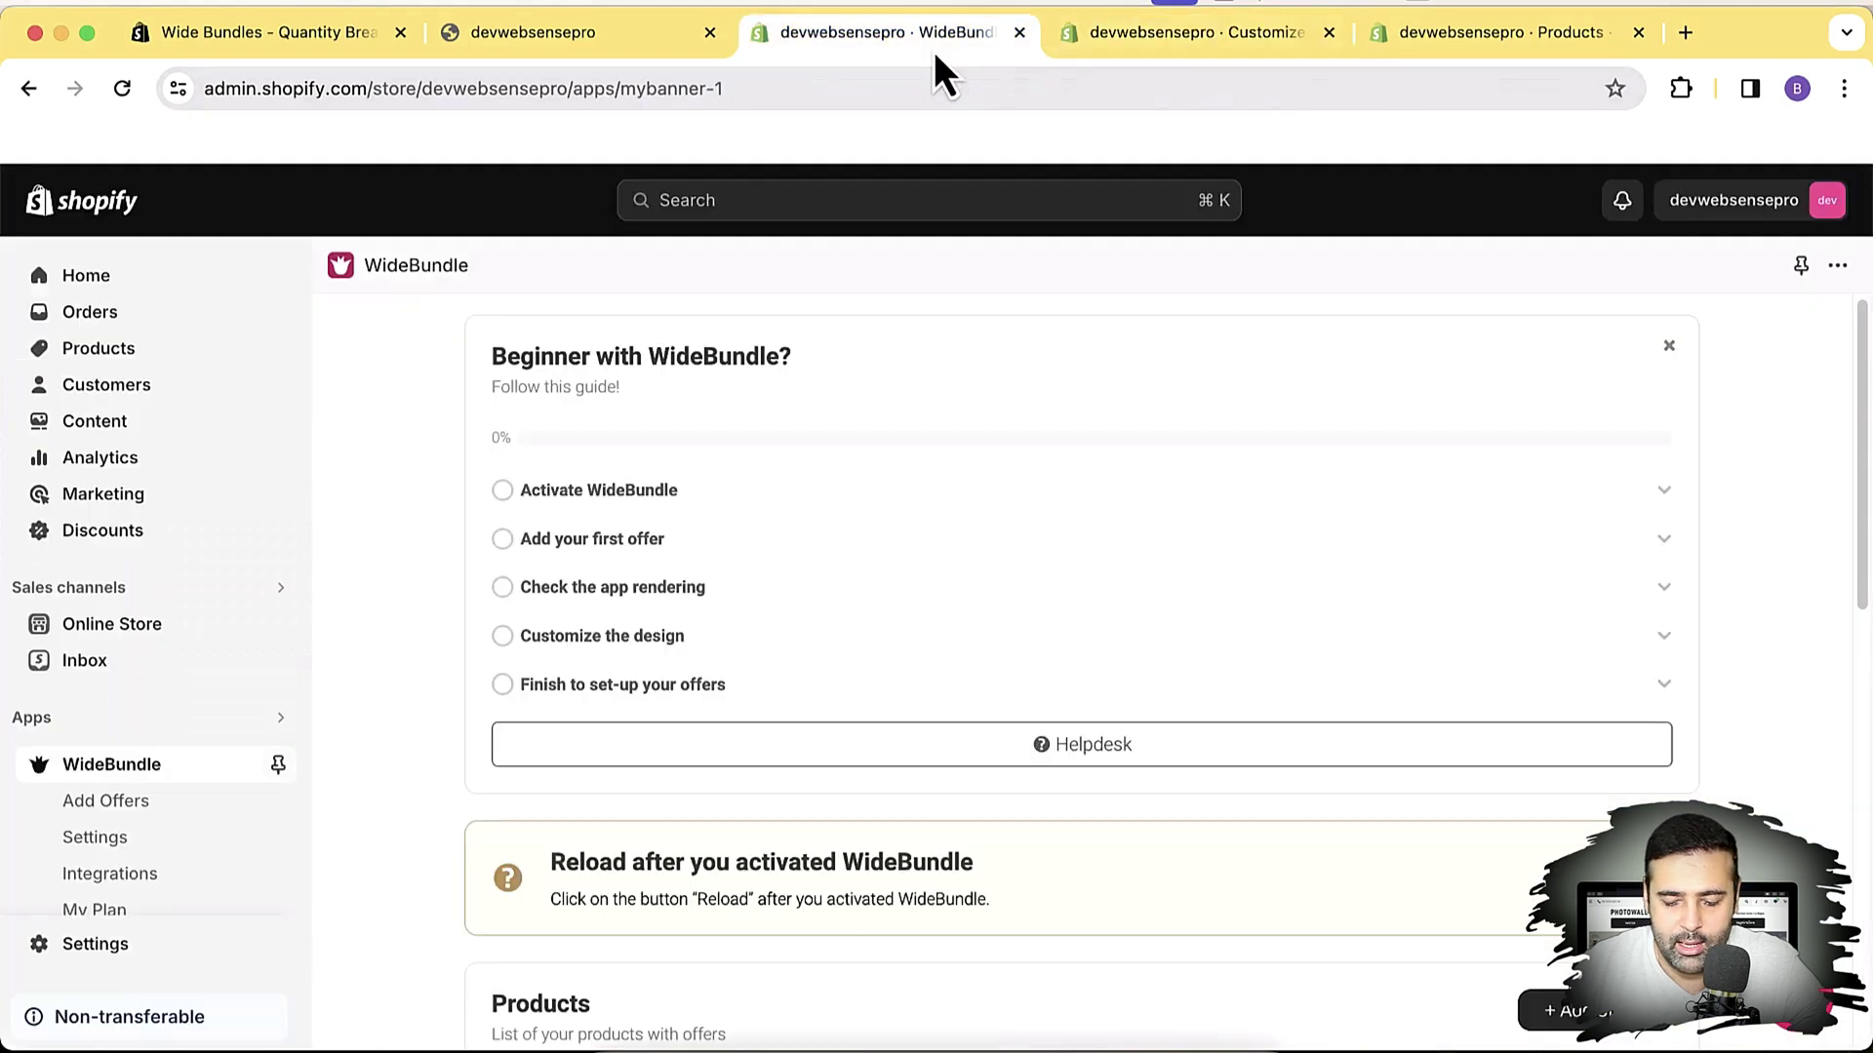
pyautogui.click(1610, 878)
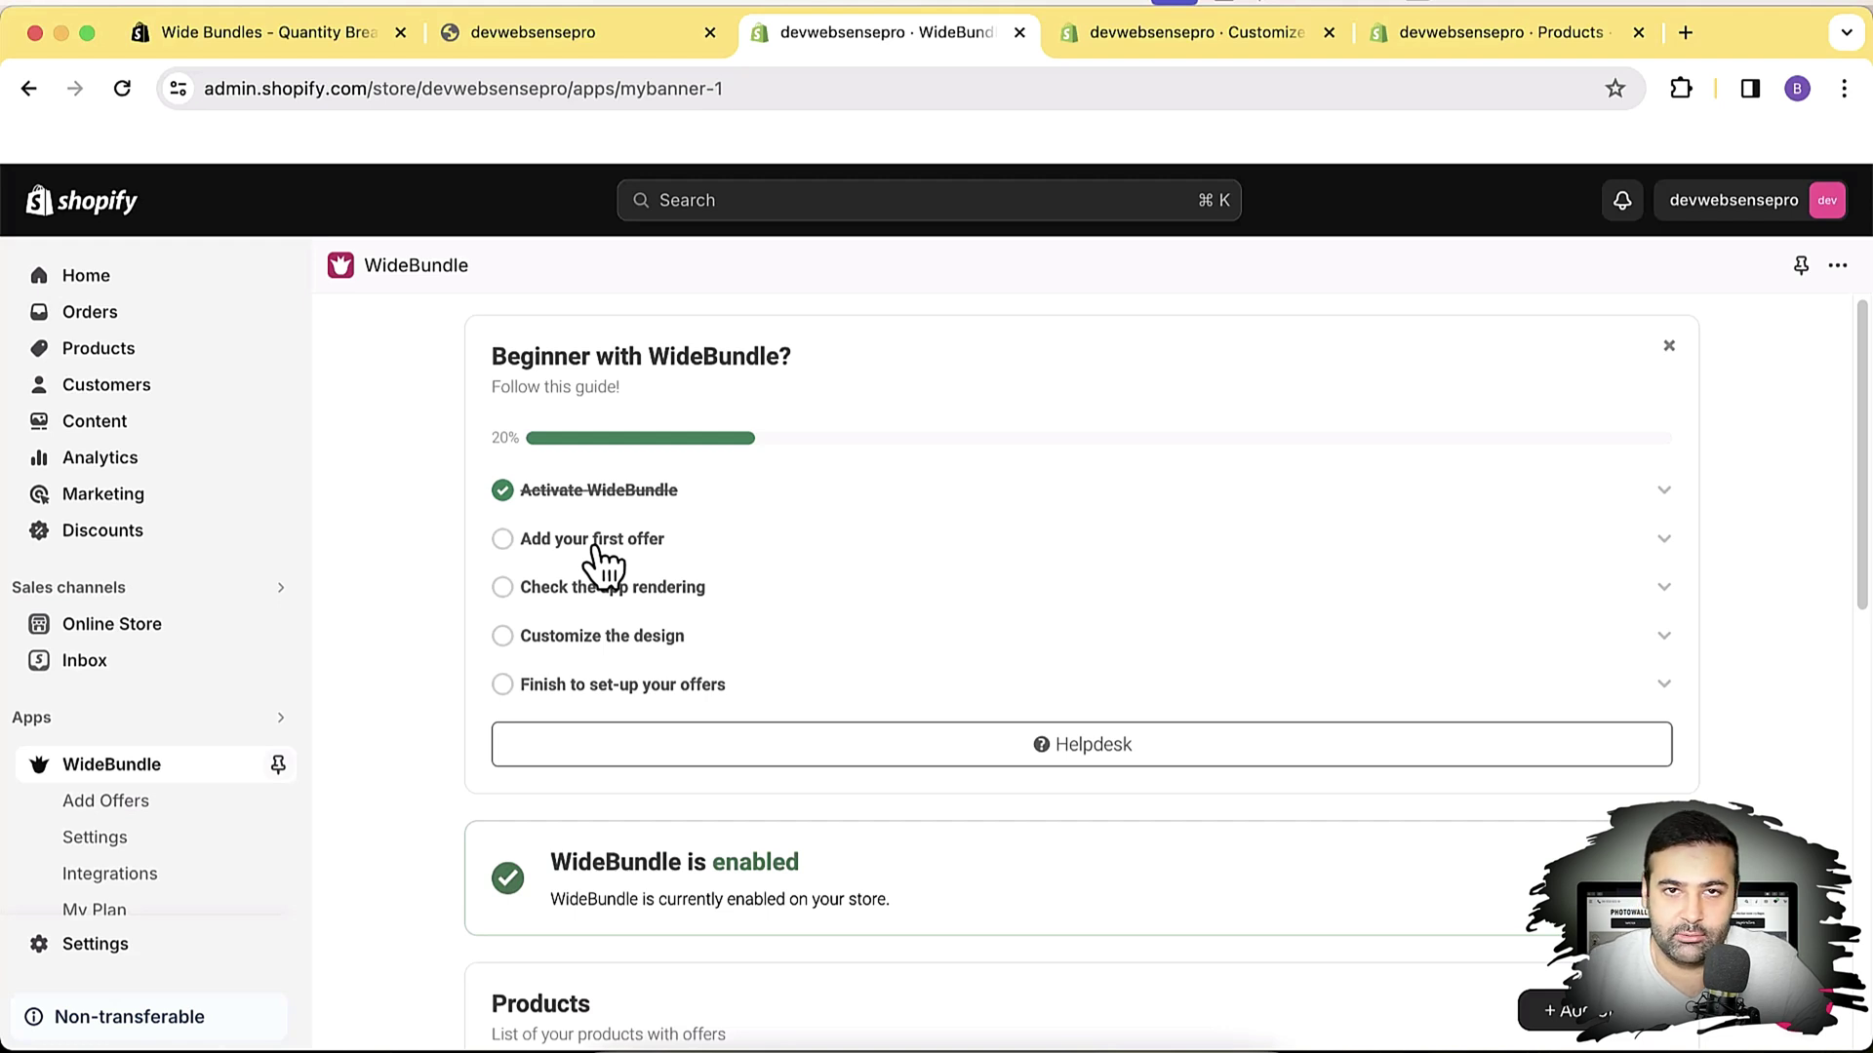
pyautogui.click(1670, 543)
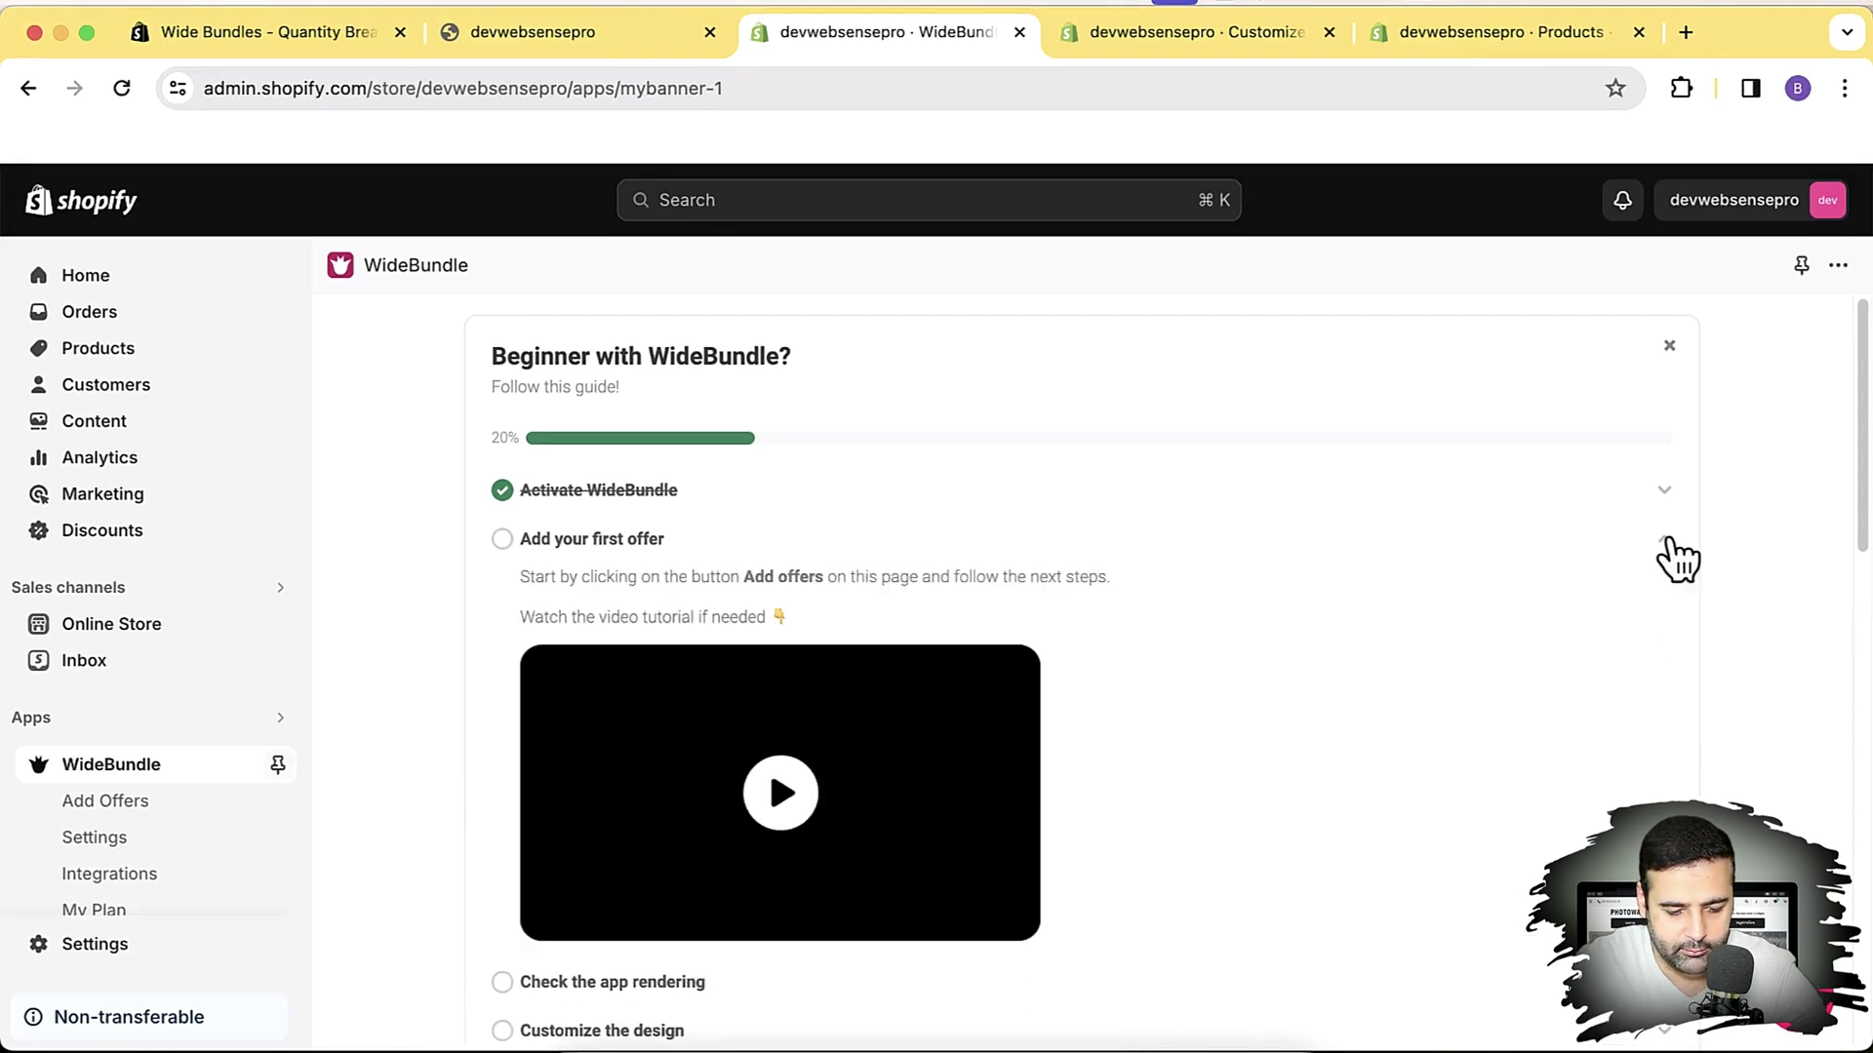
pyautogui.click(584, 549)
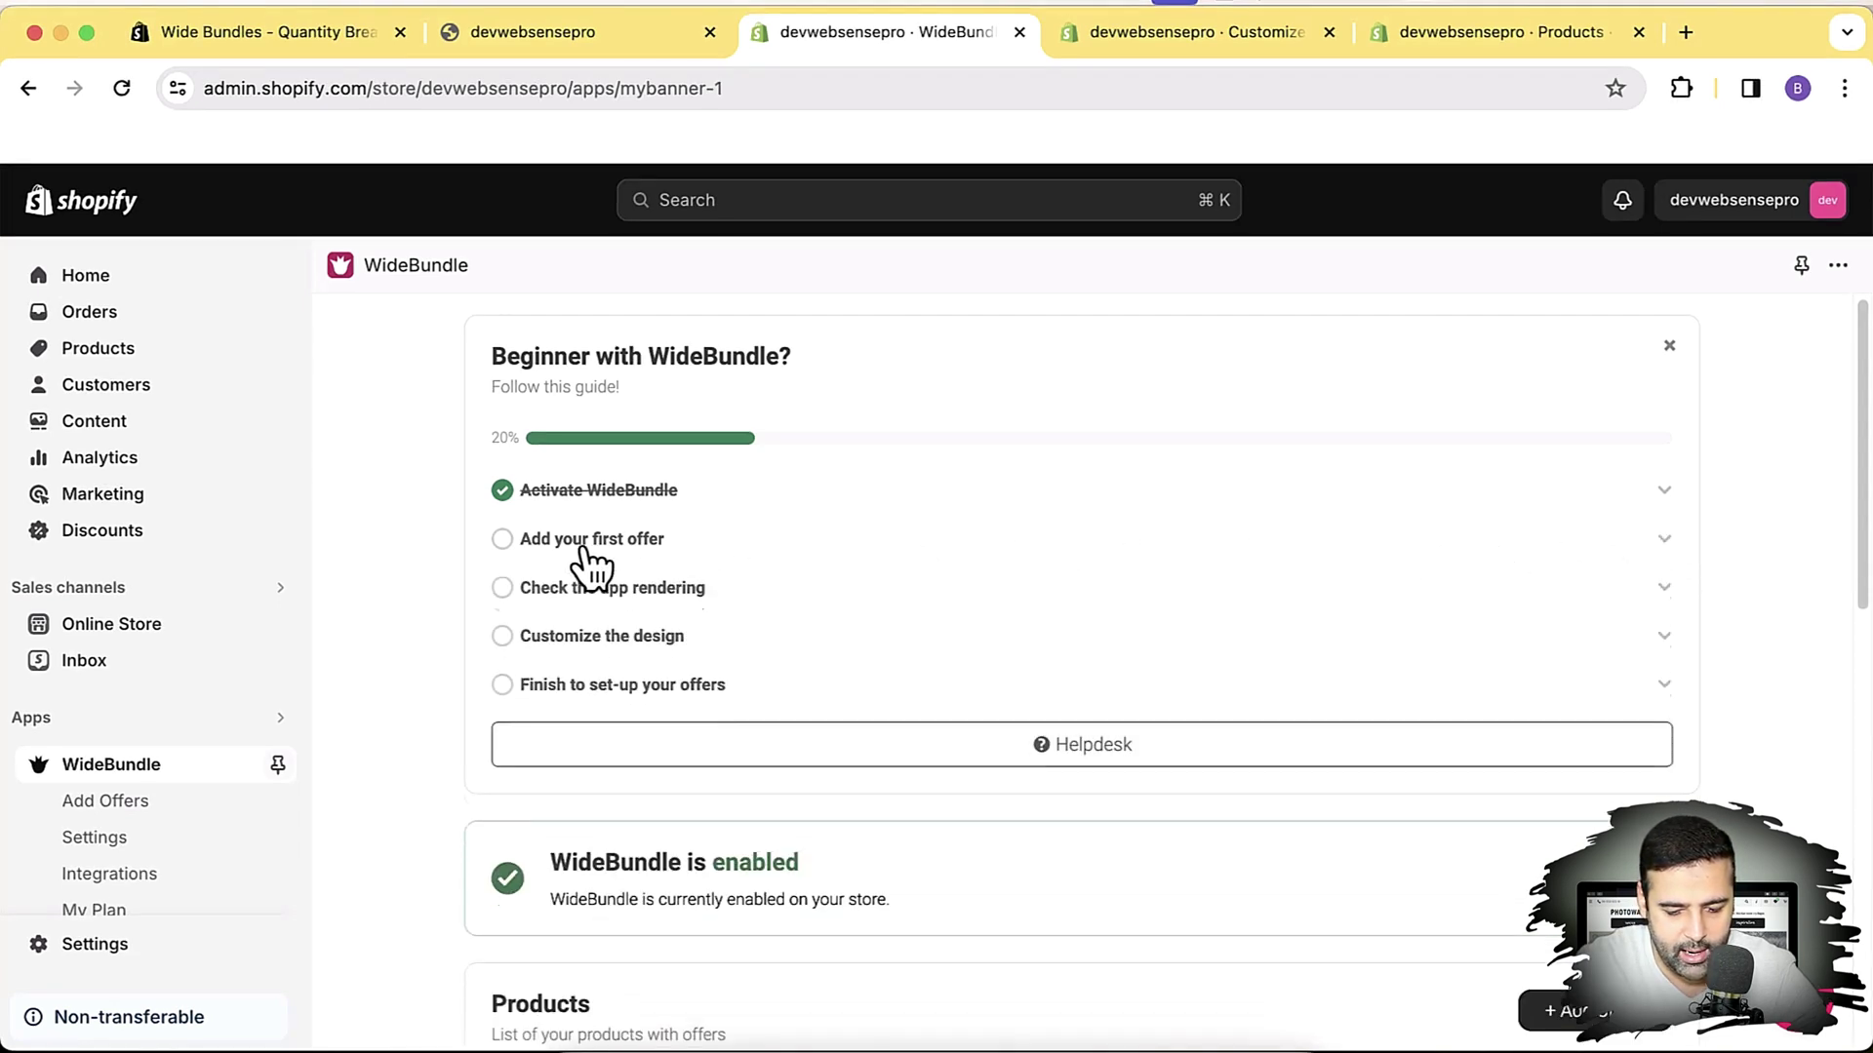
# Start adding offers to the CASUAL TSHIRT MEN'S product using the offer creator, without making a copy of the product
pyautogui.scroll(-5, 582, 548)
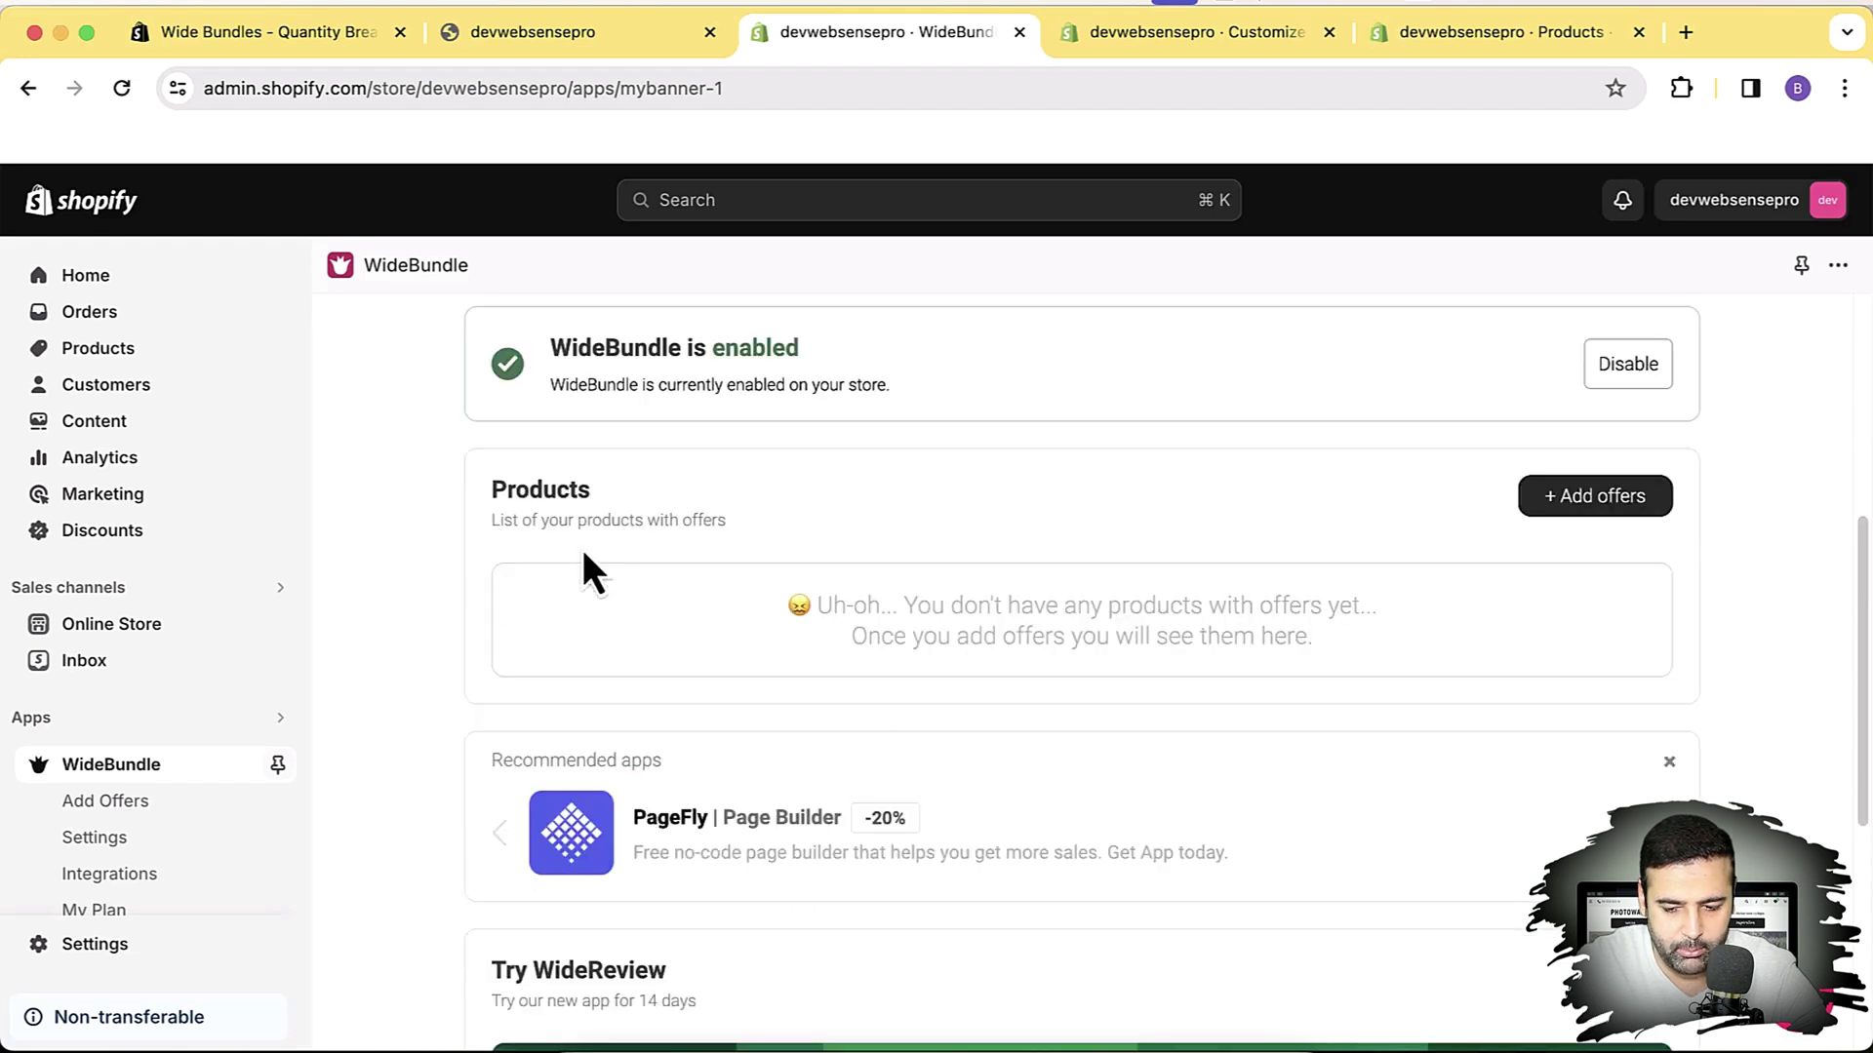
pyautogui.click(1587, 499)
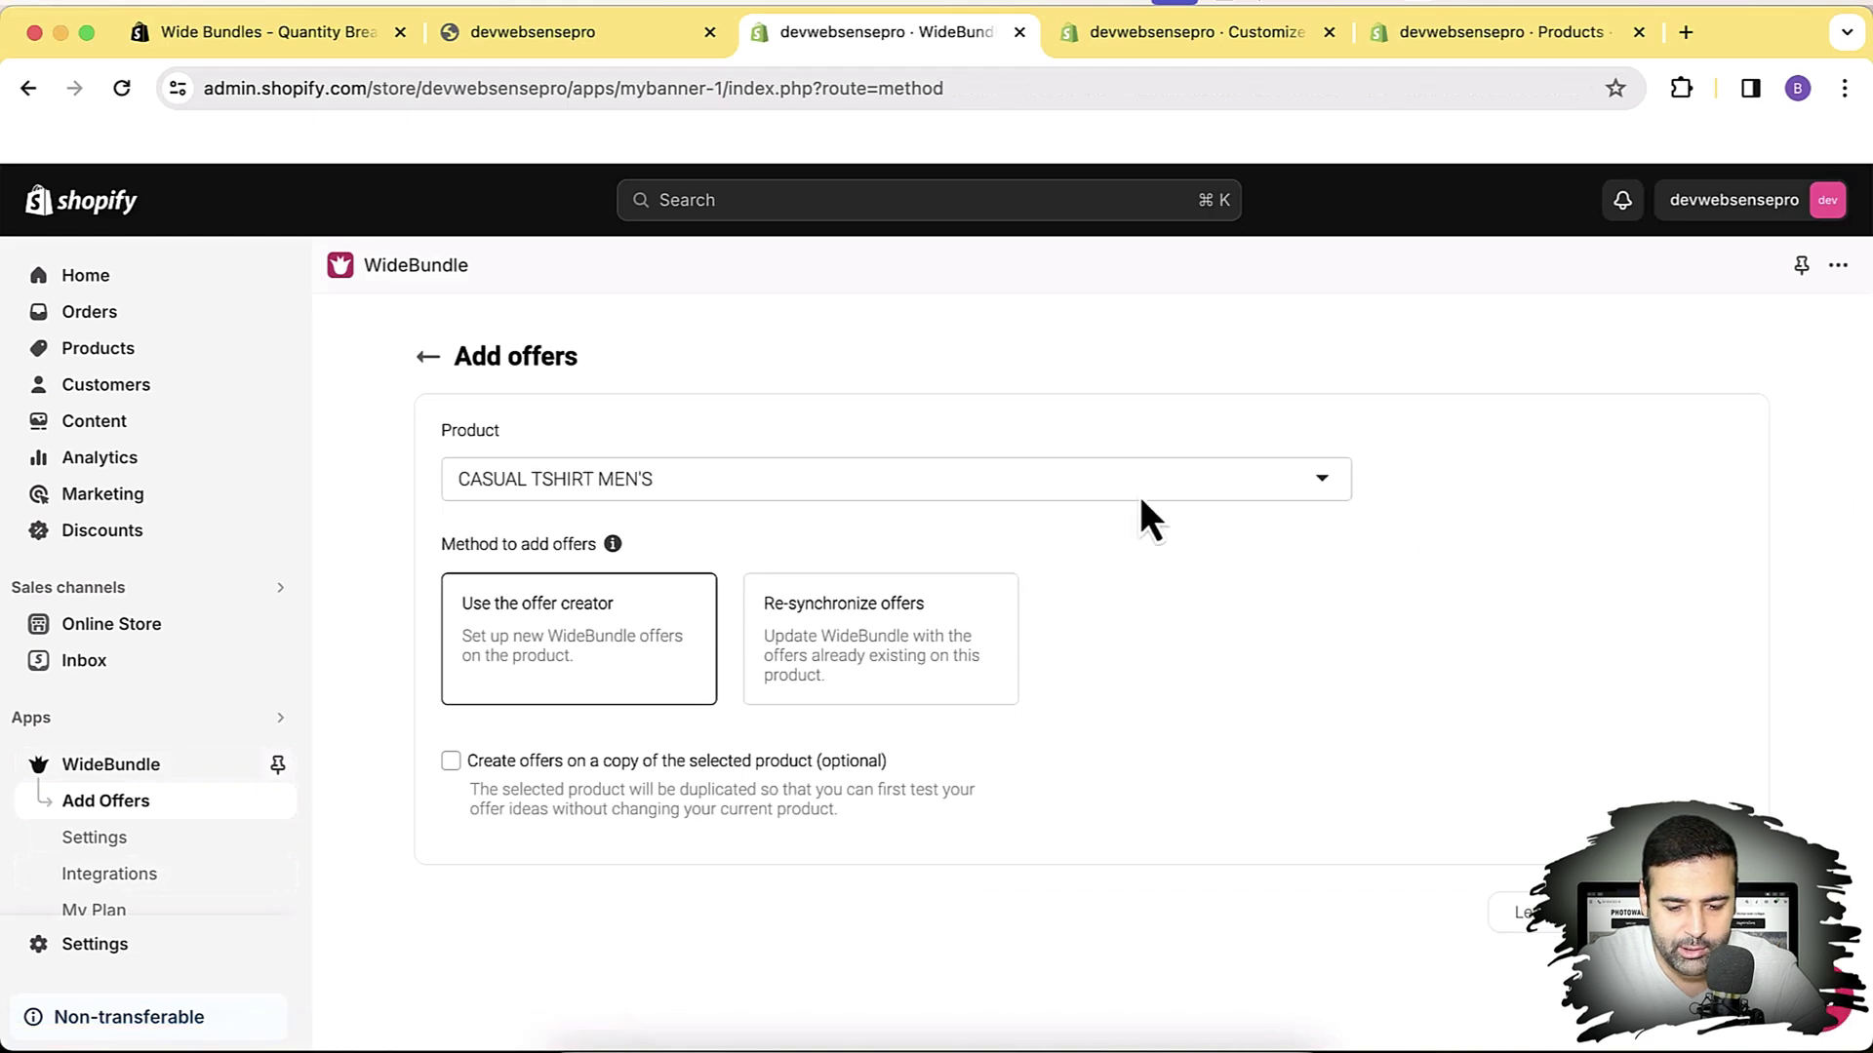
pyautogui.click(1091, 480)
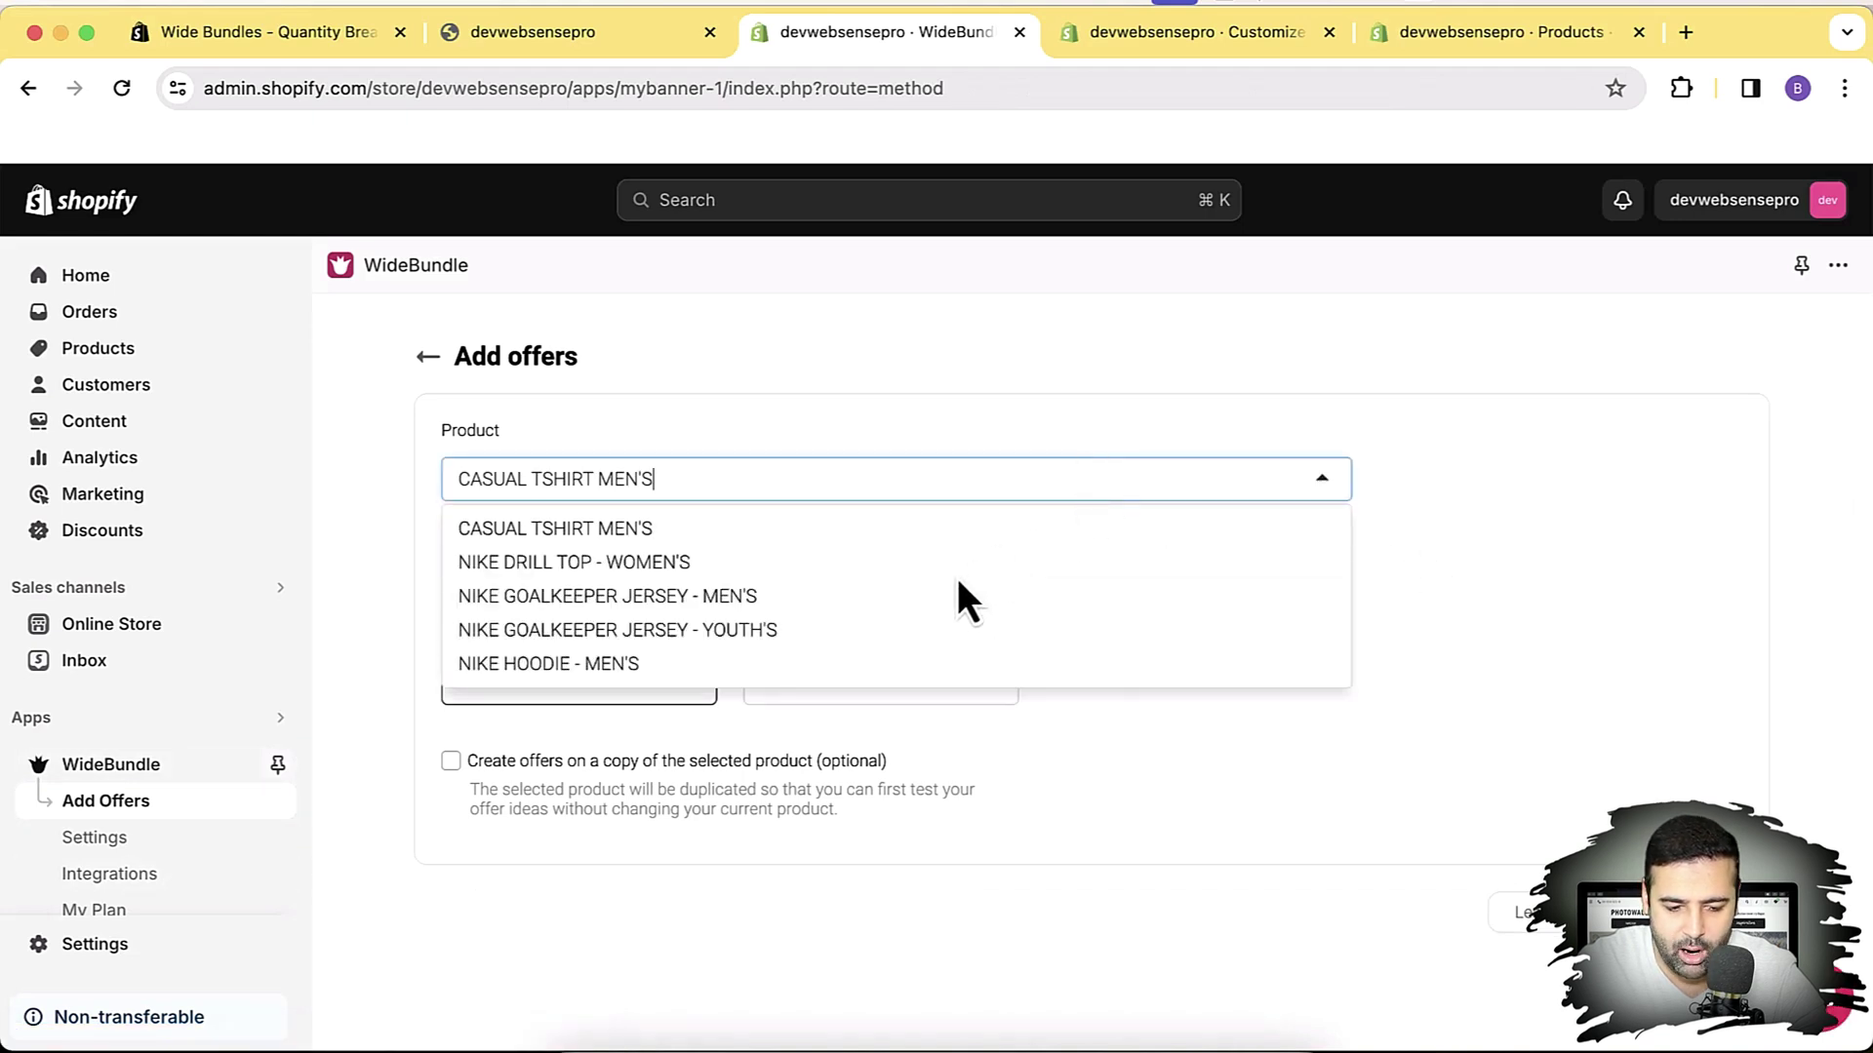
pyautogui.click(657, 536)
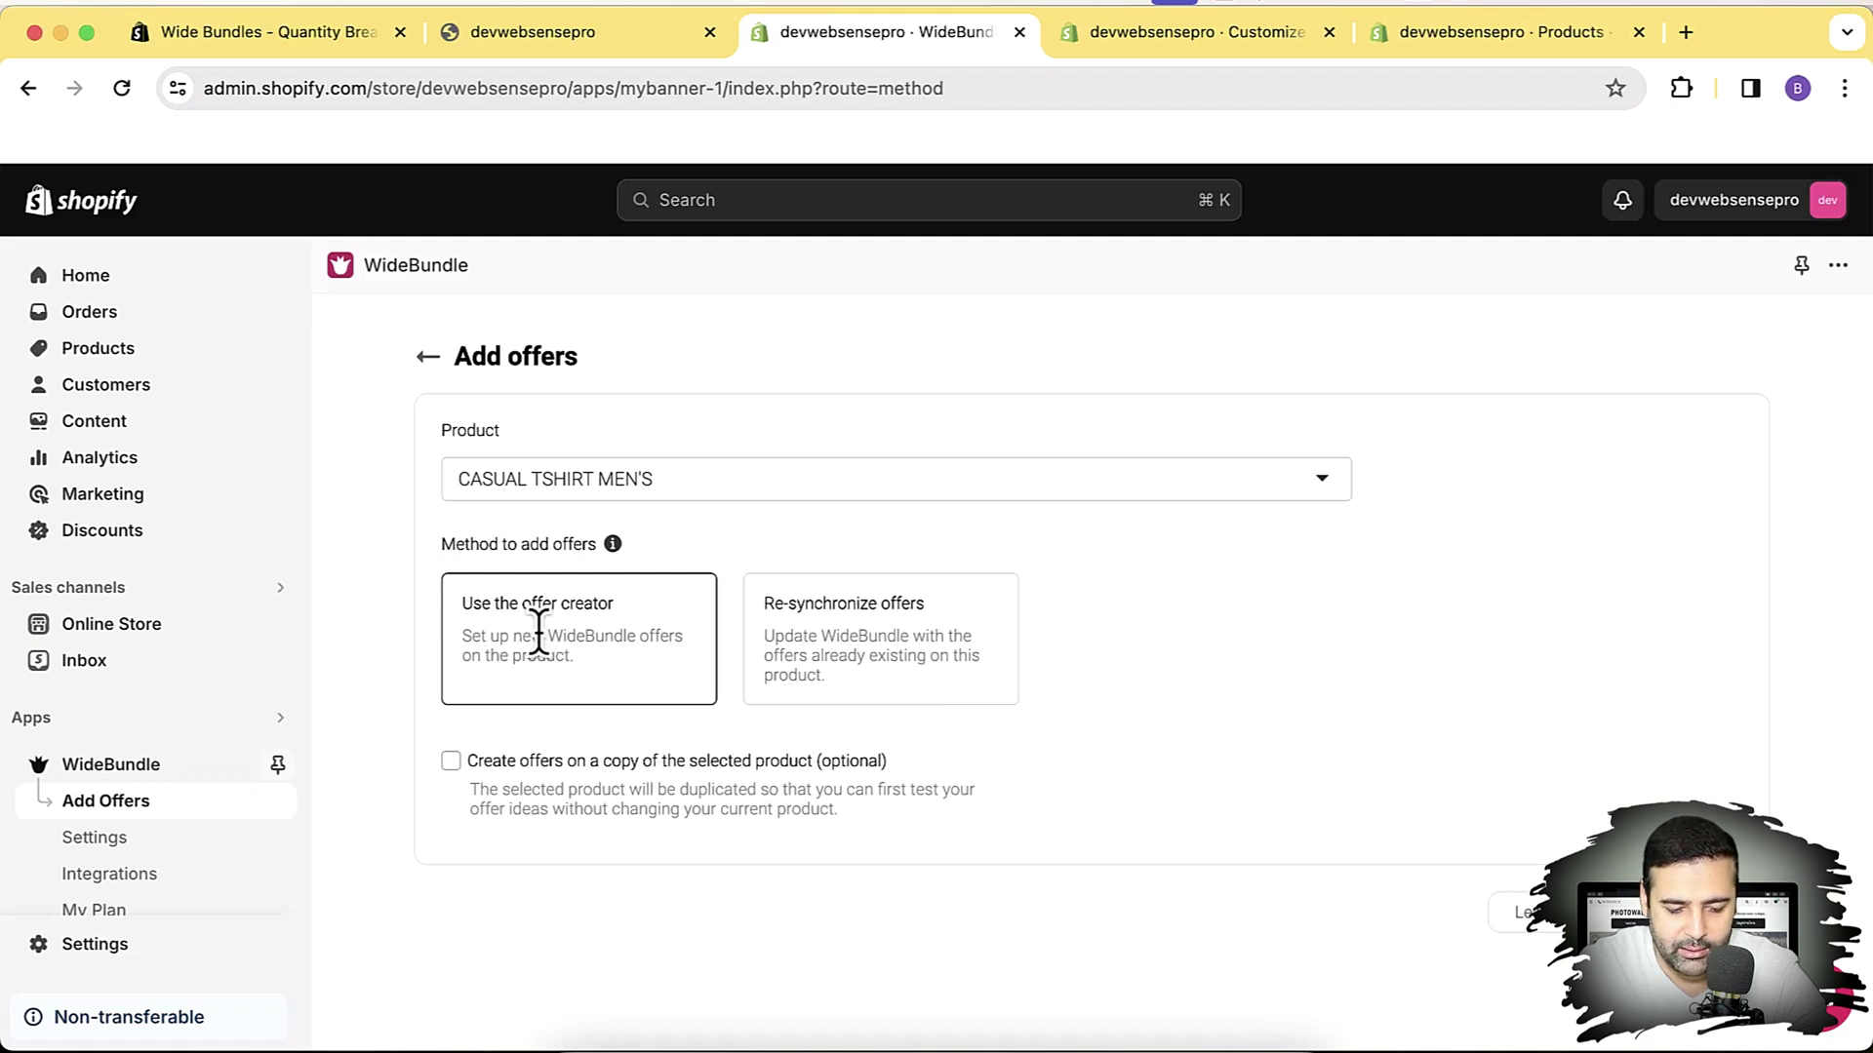
pyautogui.moveTo(468, 762); pyautogui.dragTo(888, 759)
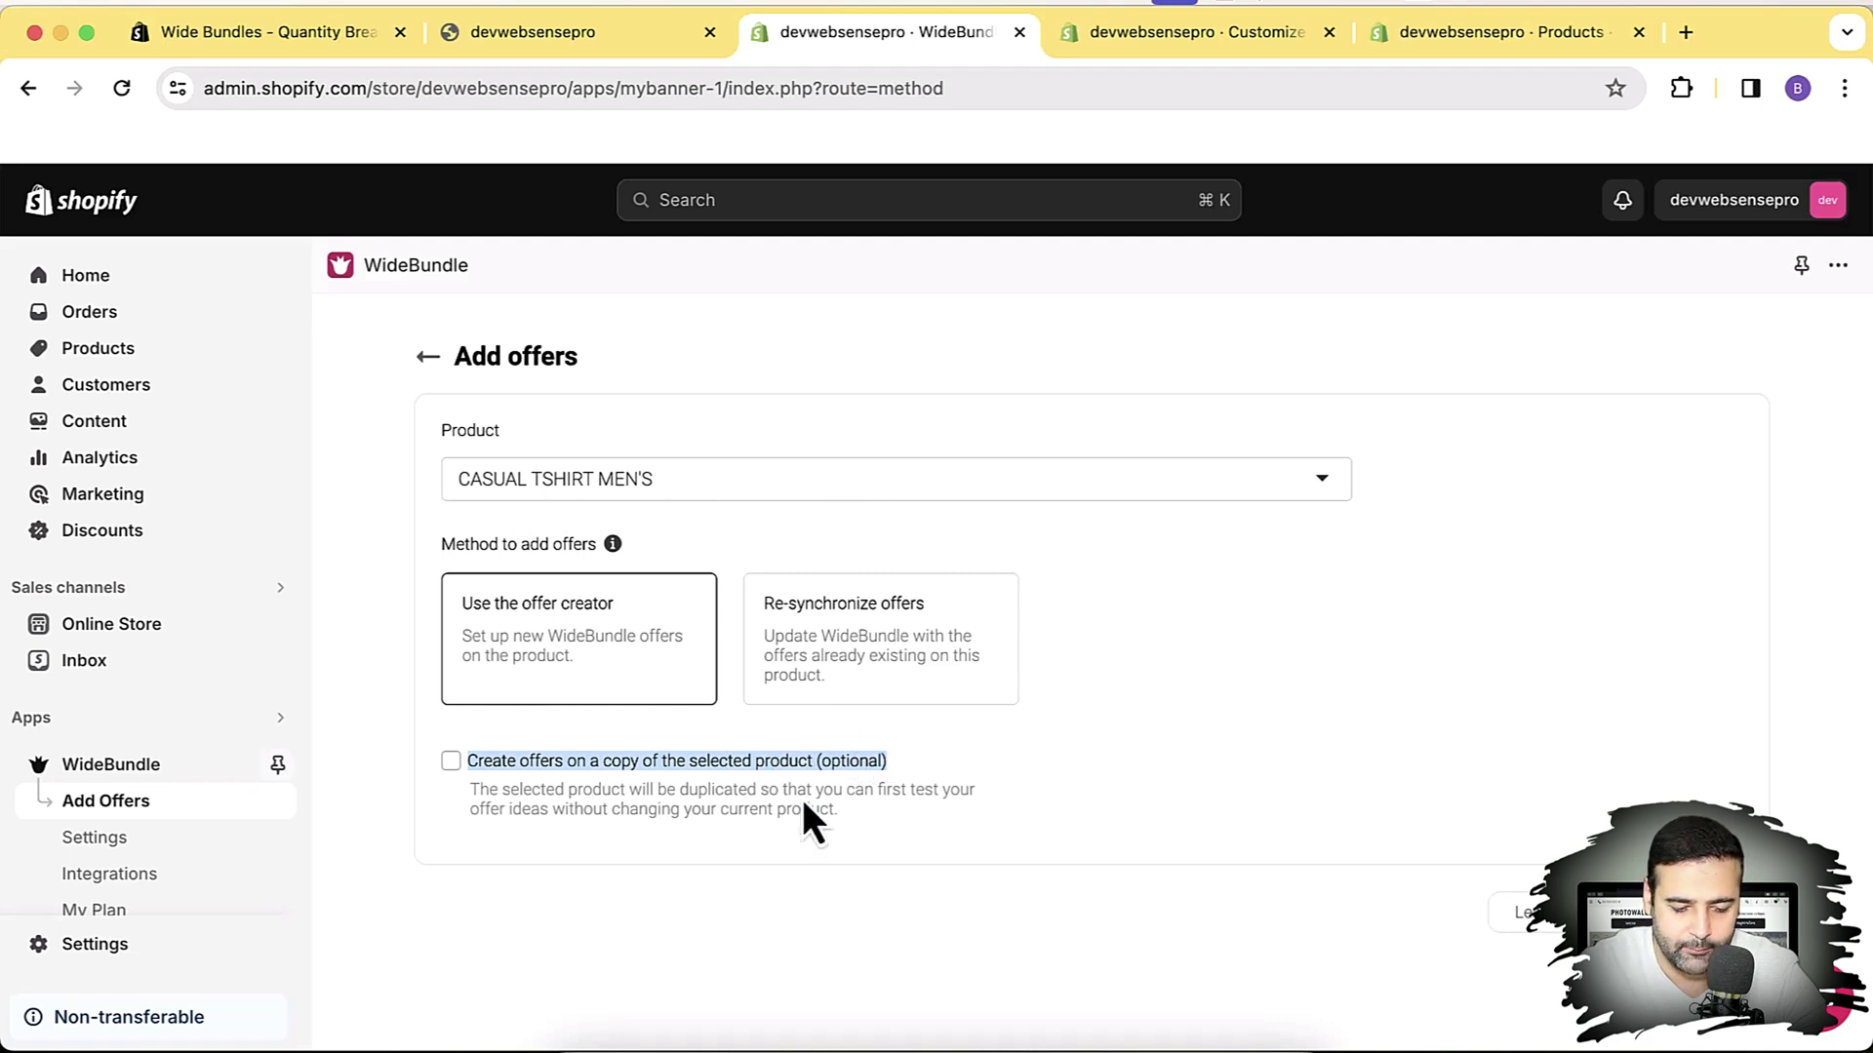
pyautogui.click(1501, 644)
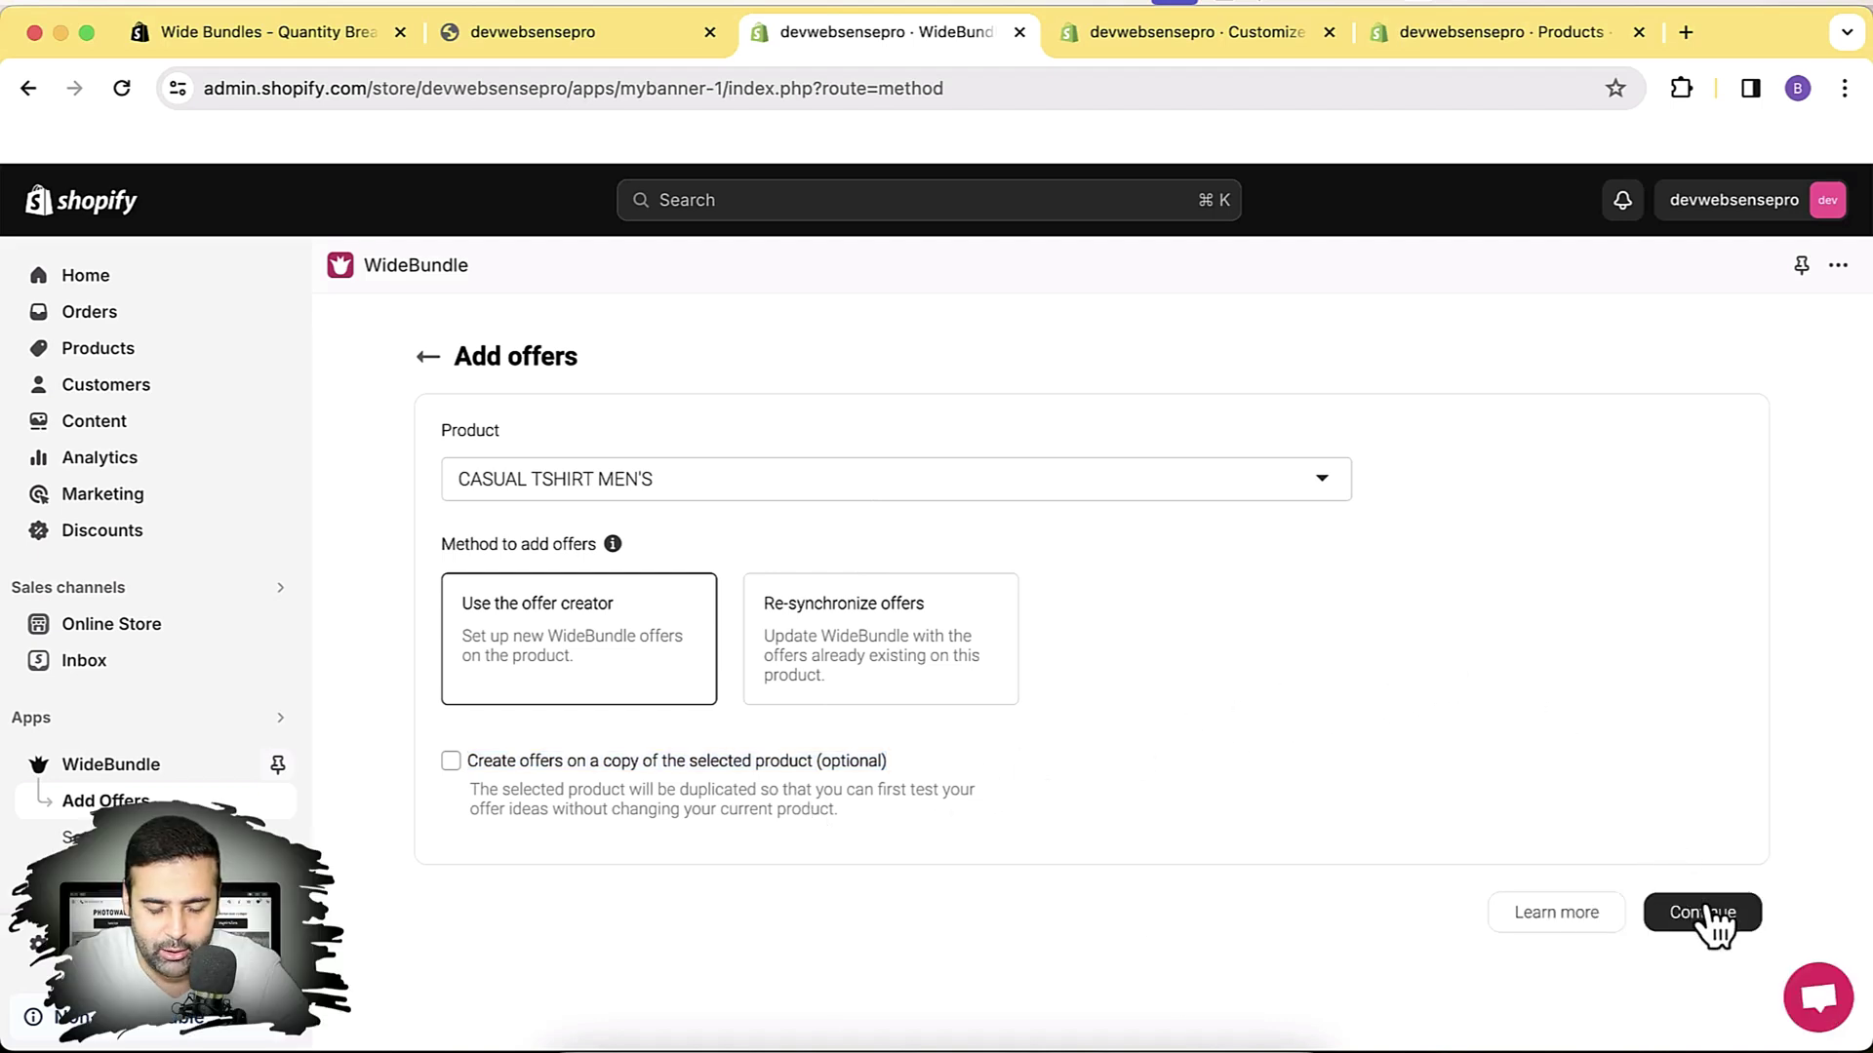
pyautogui.click(1705, 913)
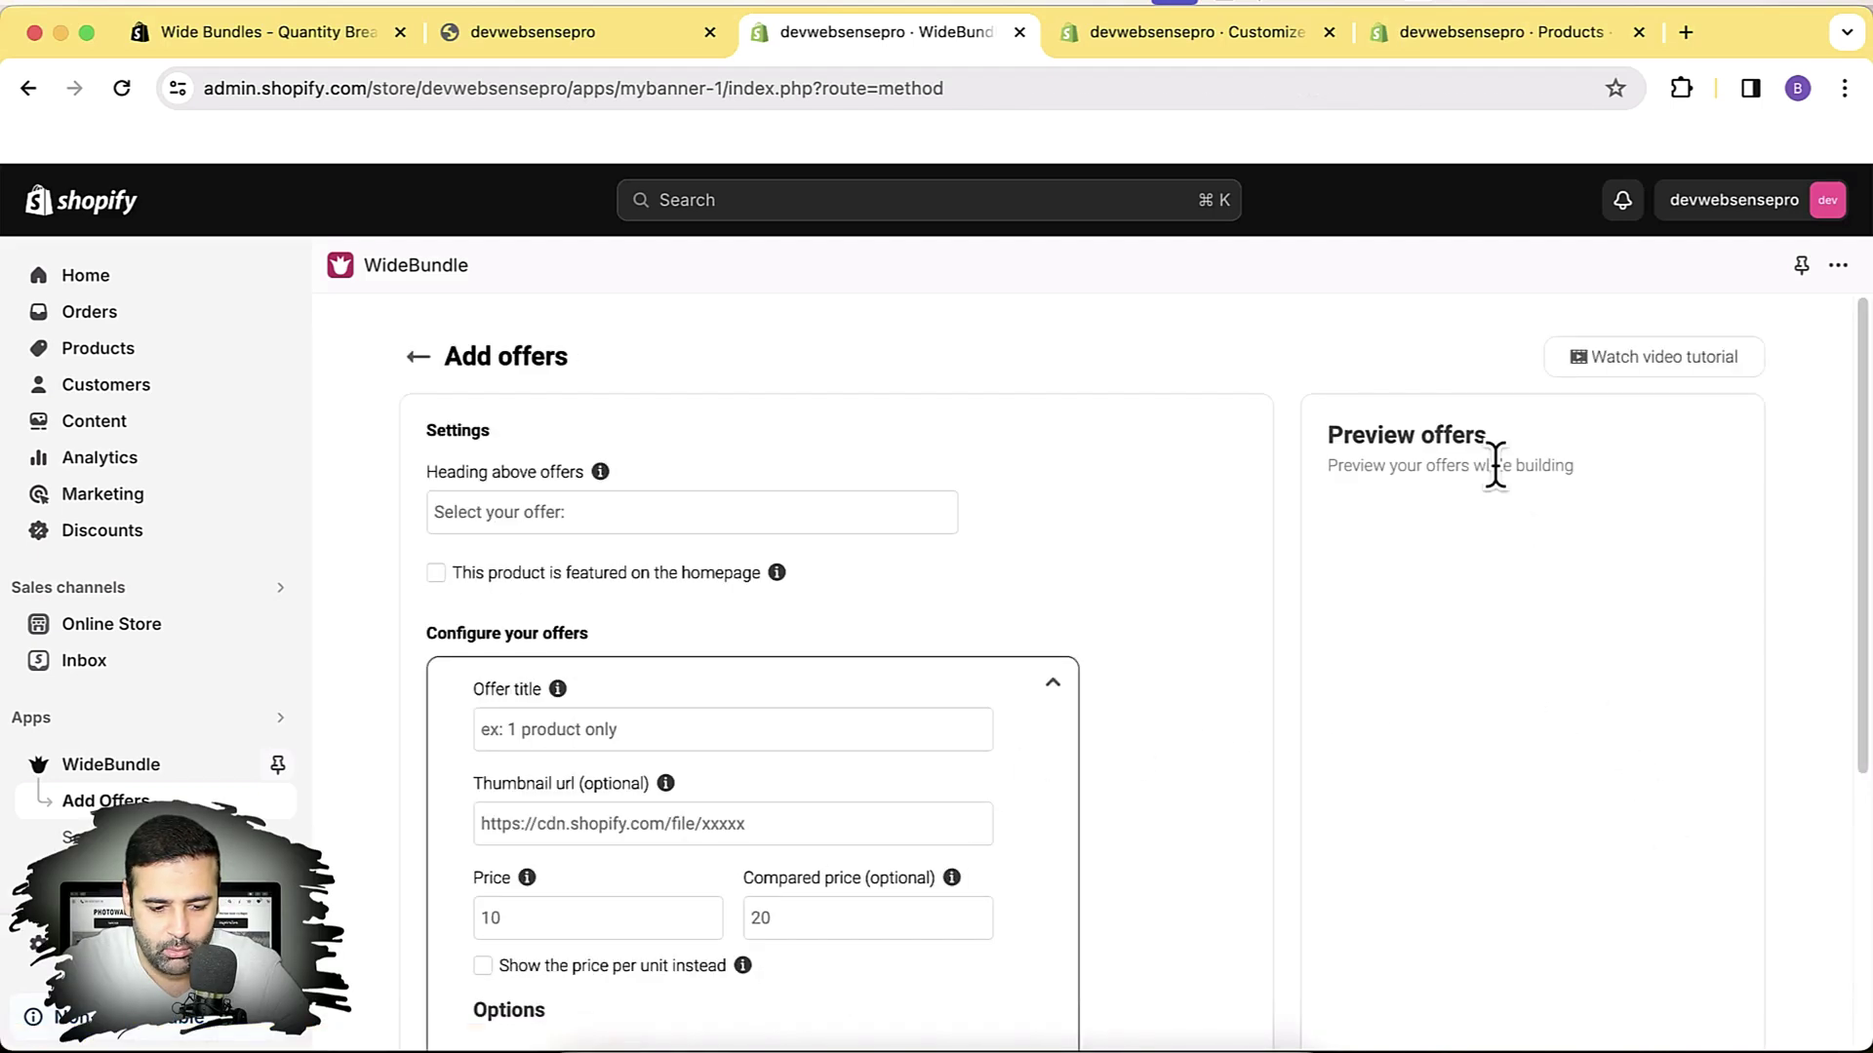
# Set the heading above the offers to "Bundle Offer" and leave the product not featured on the homepage
pyautogui.click(669, 510)
pyautogui.write('Bundle Offer')
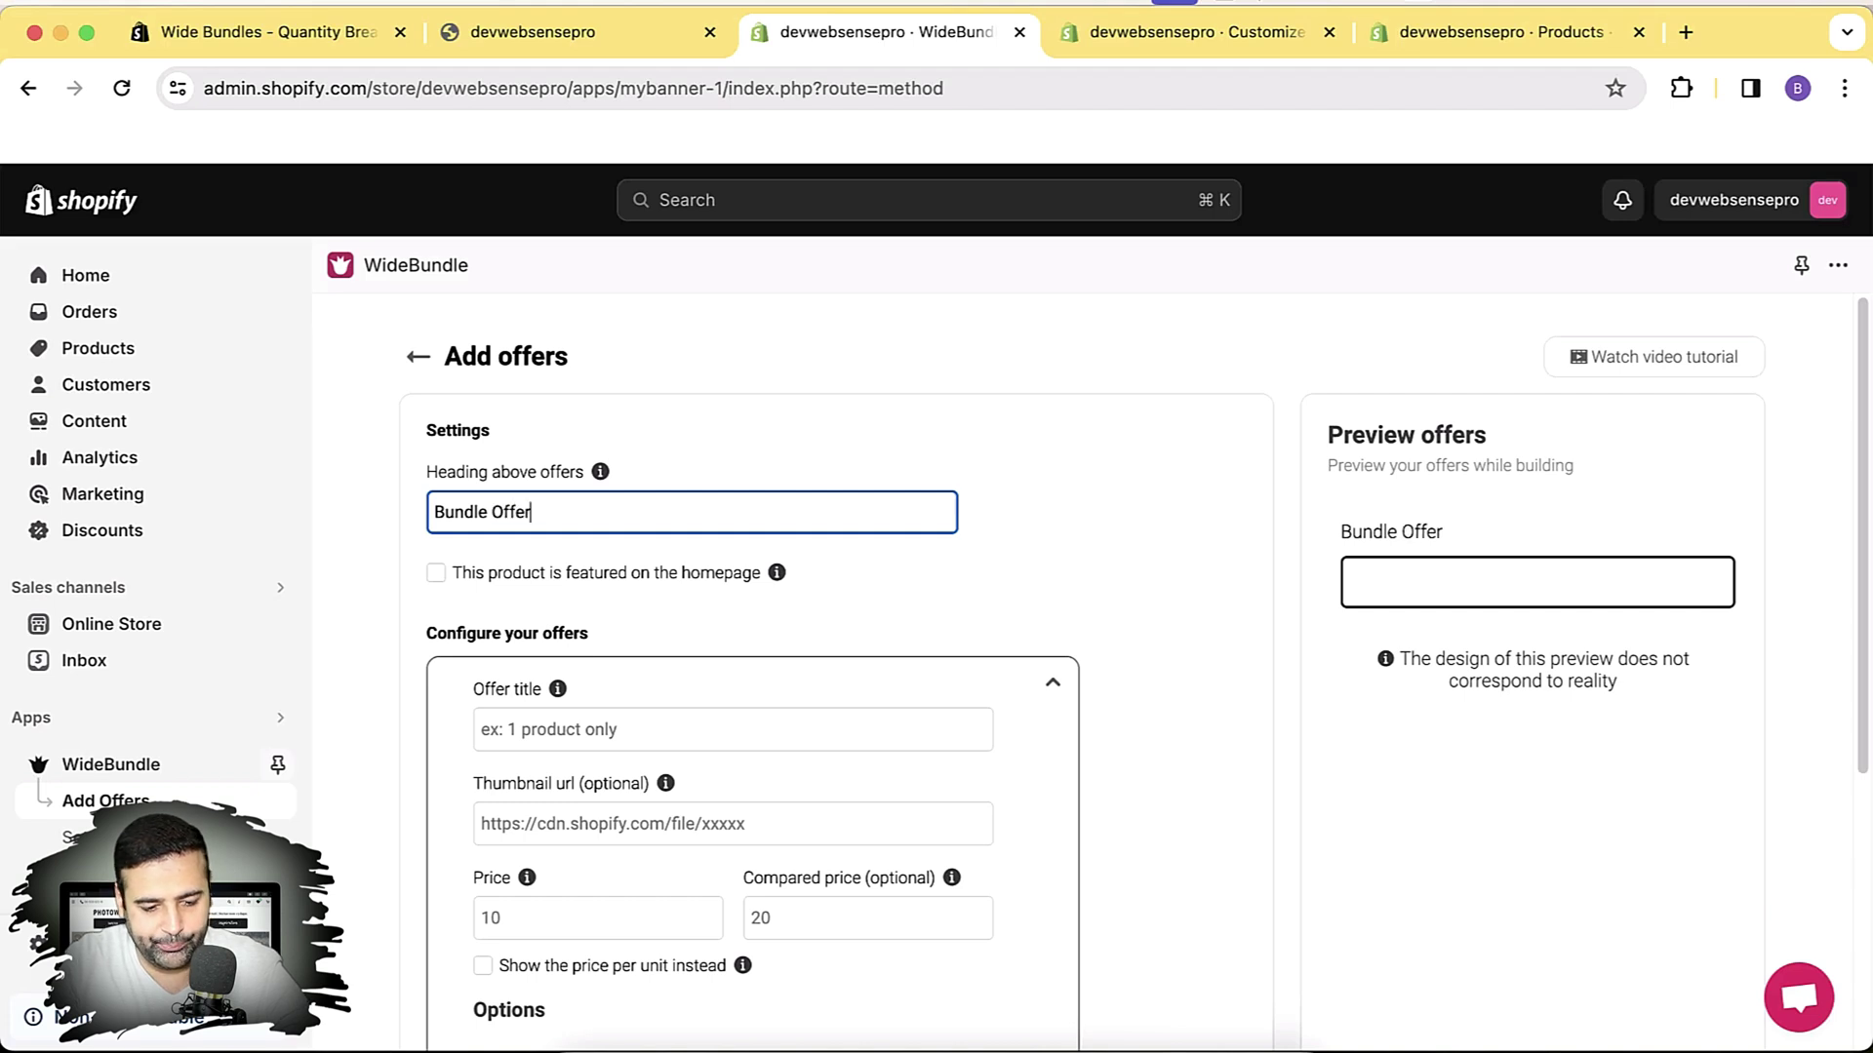
pyautogui.scroll(-1, 659, 537)
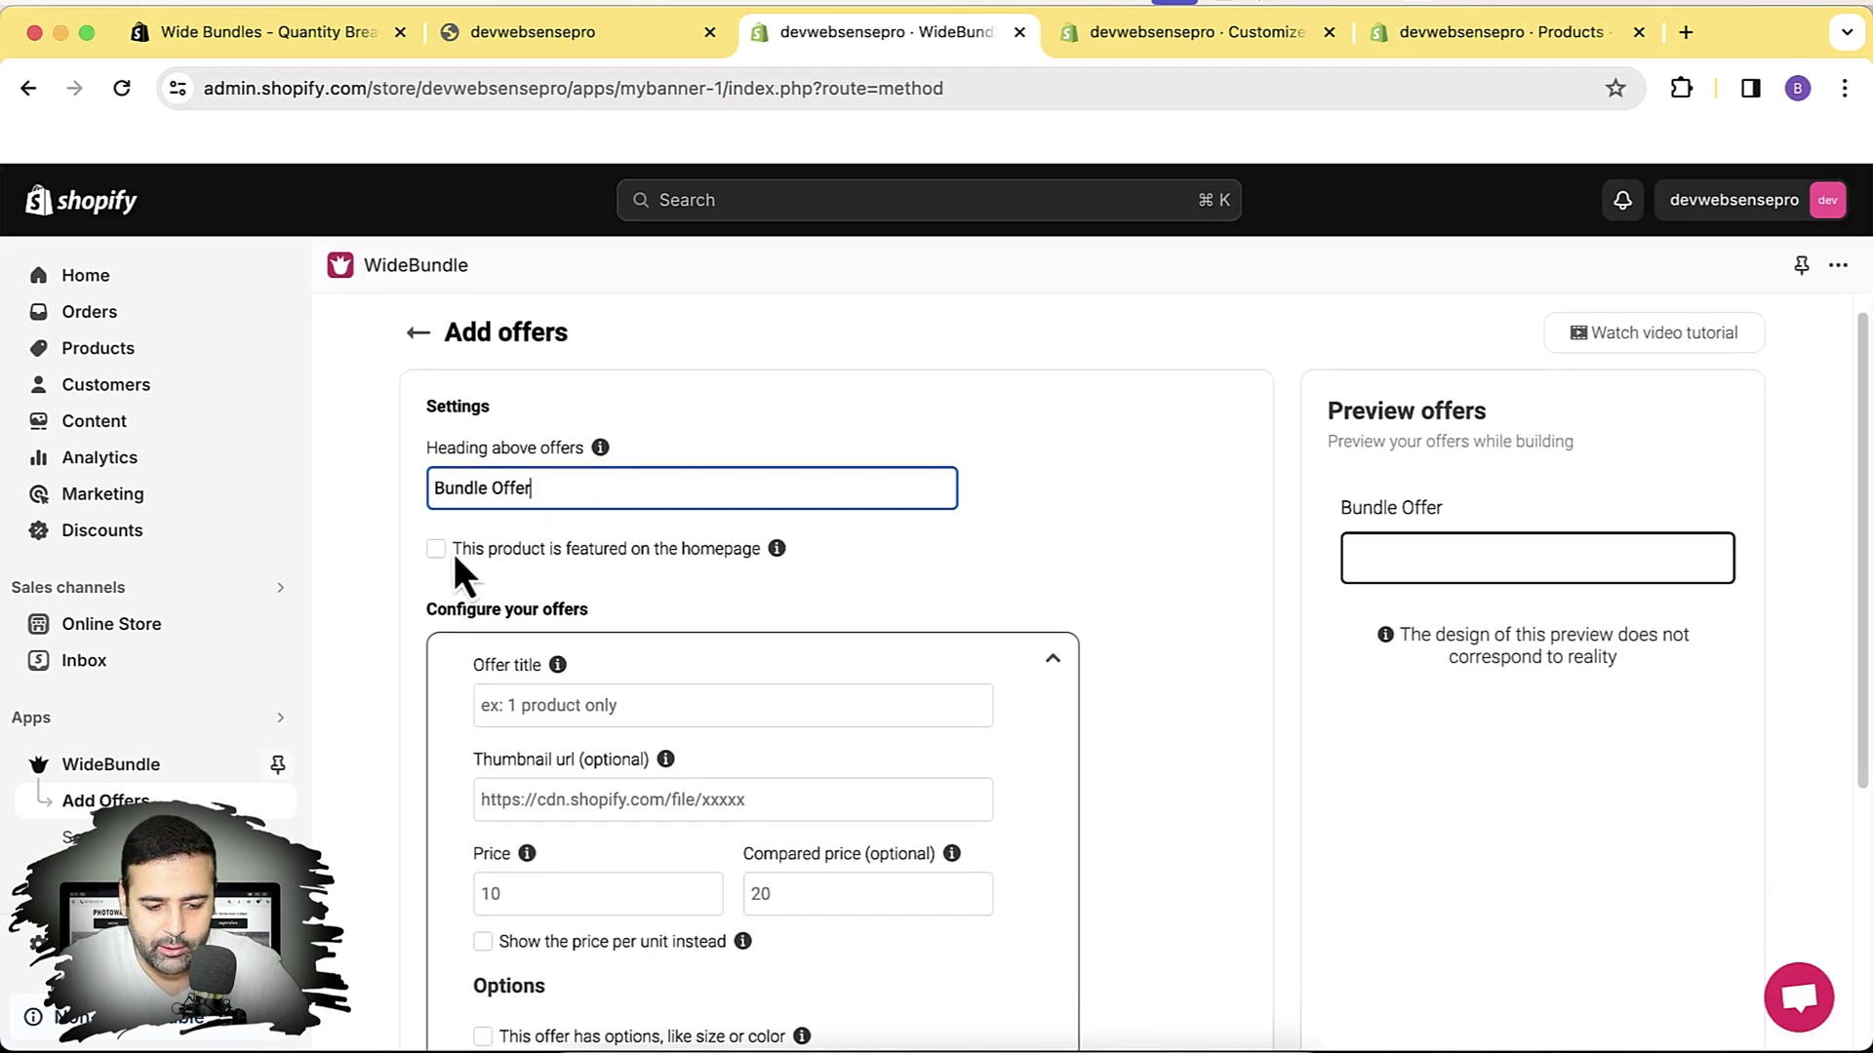
pyautogui.moveTo(452, 549); pyautogui.dragTo(755, 549)
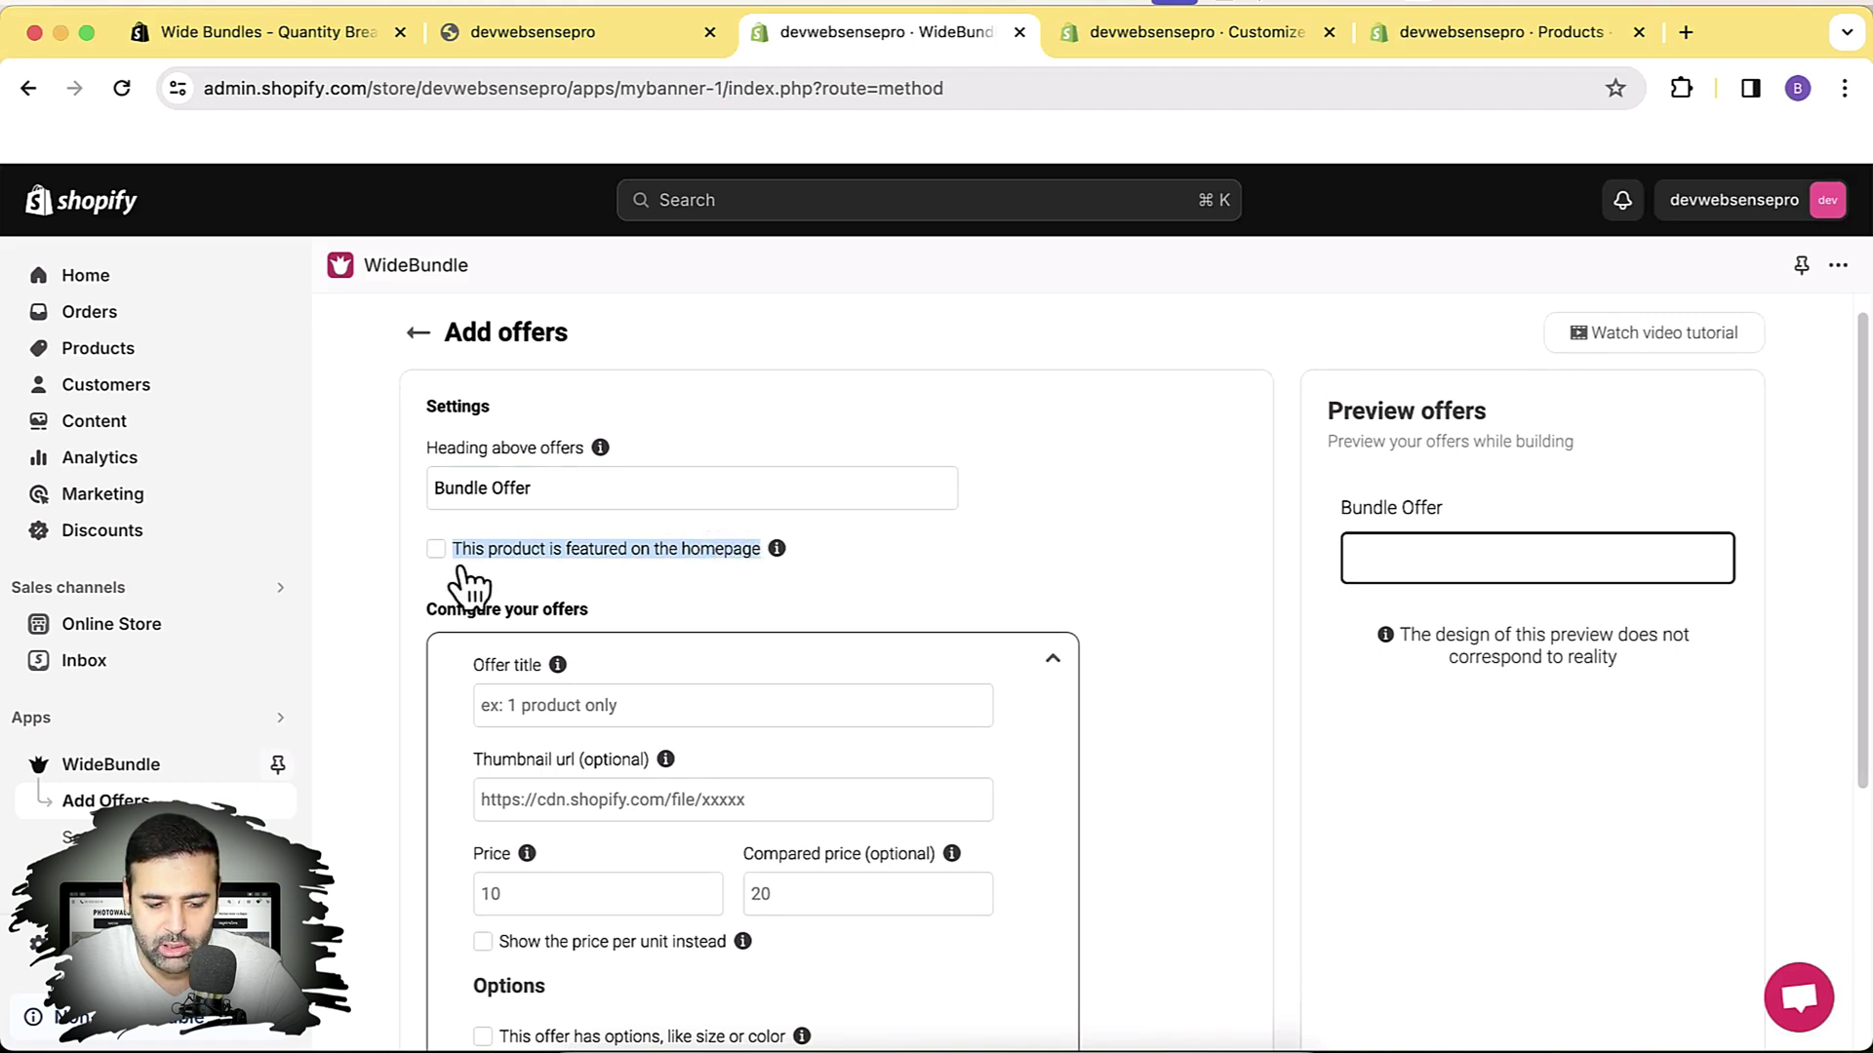
pyautogui.click(517, 573)
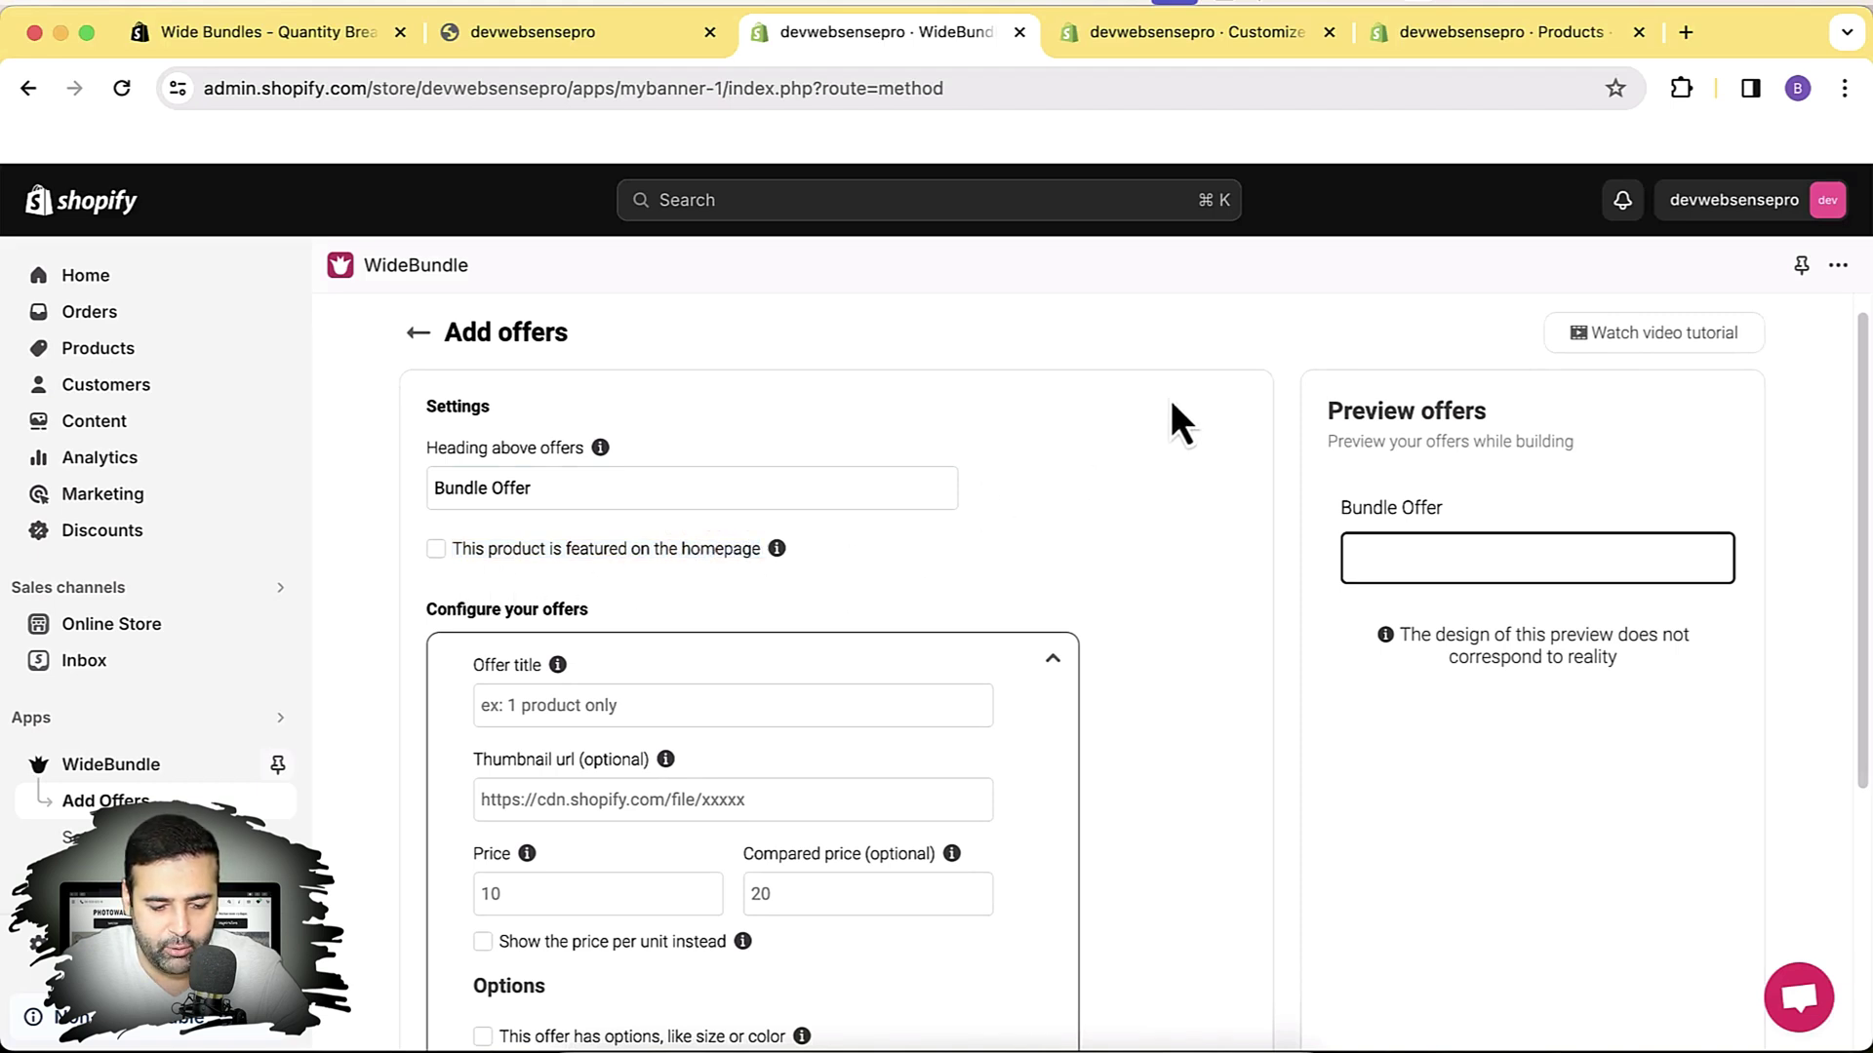
# Add two more blank offers below the first one in the offer configuration
pyautogui.scroll(-3, 1171, 404)
pyautogui.click(723, 547)
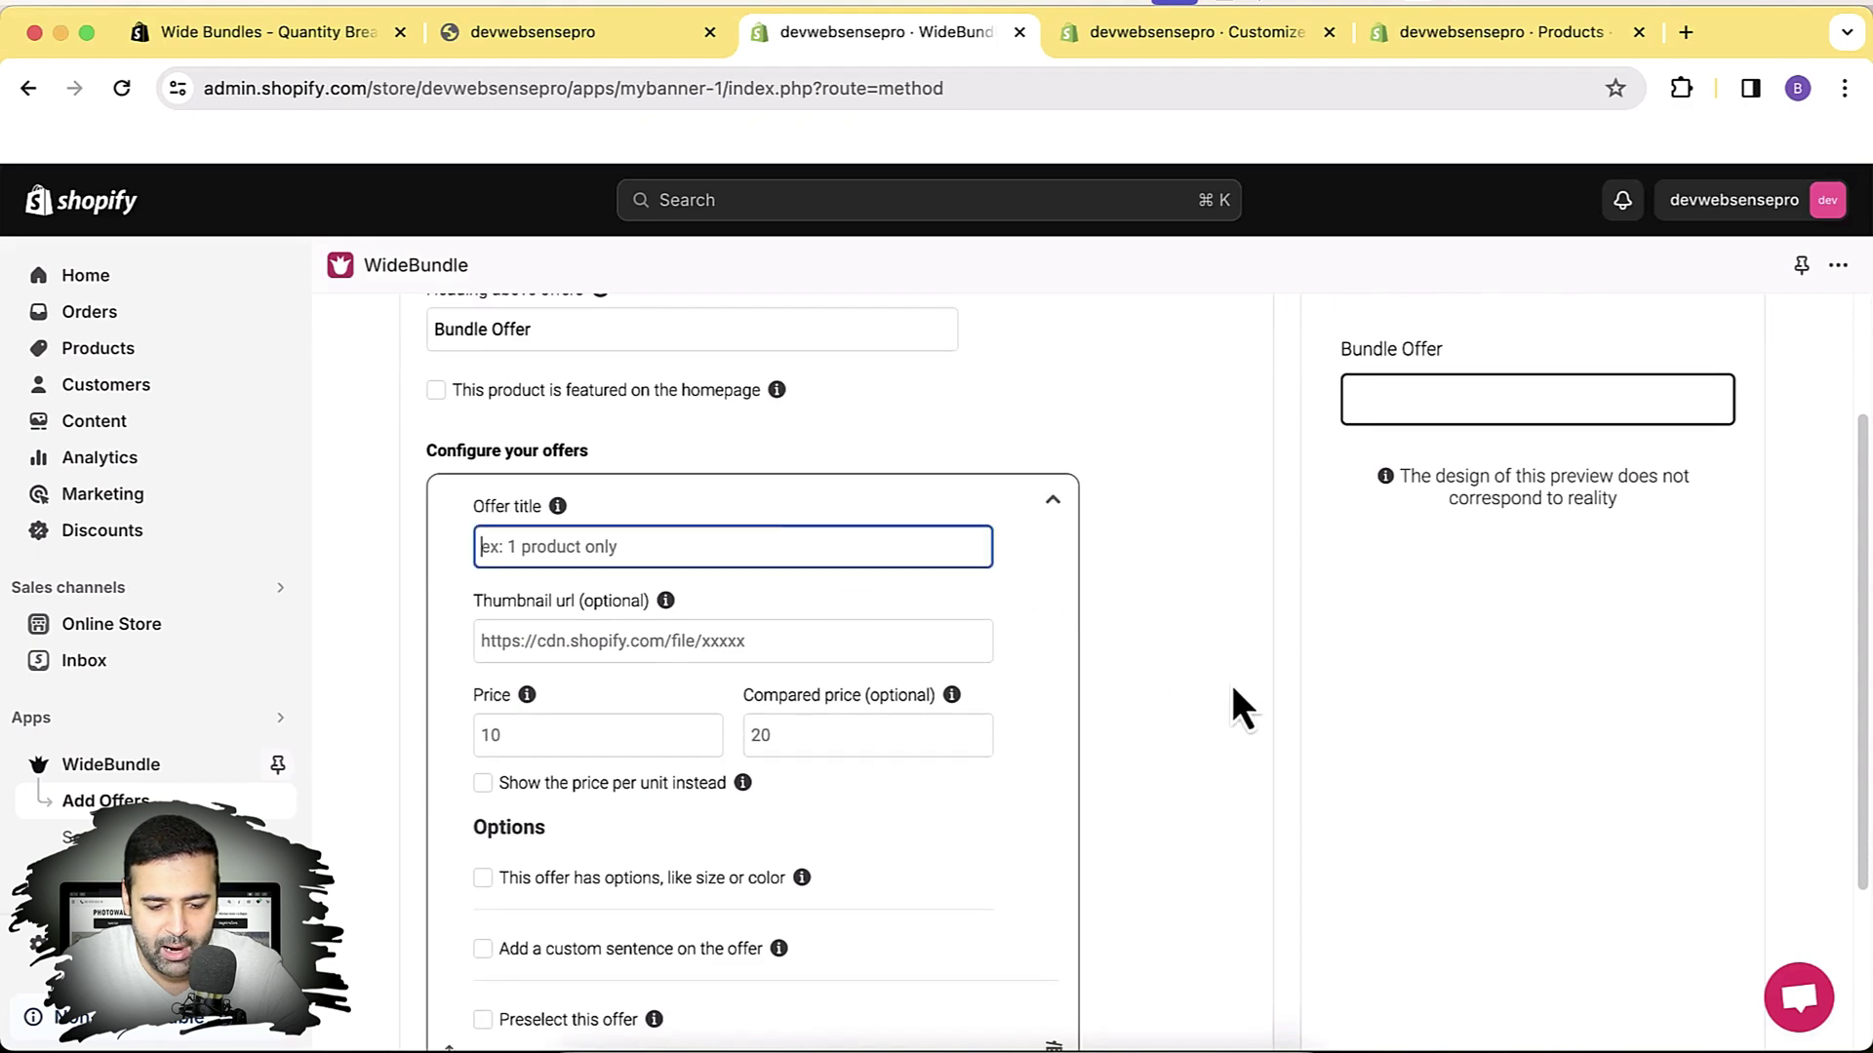
pyautogui.scroll(3, 1234, 698)
pyautogui.scroll(-5, 1199, 556)
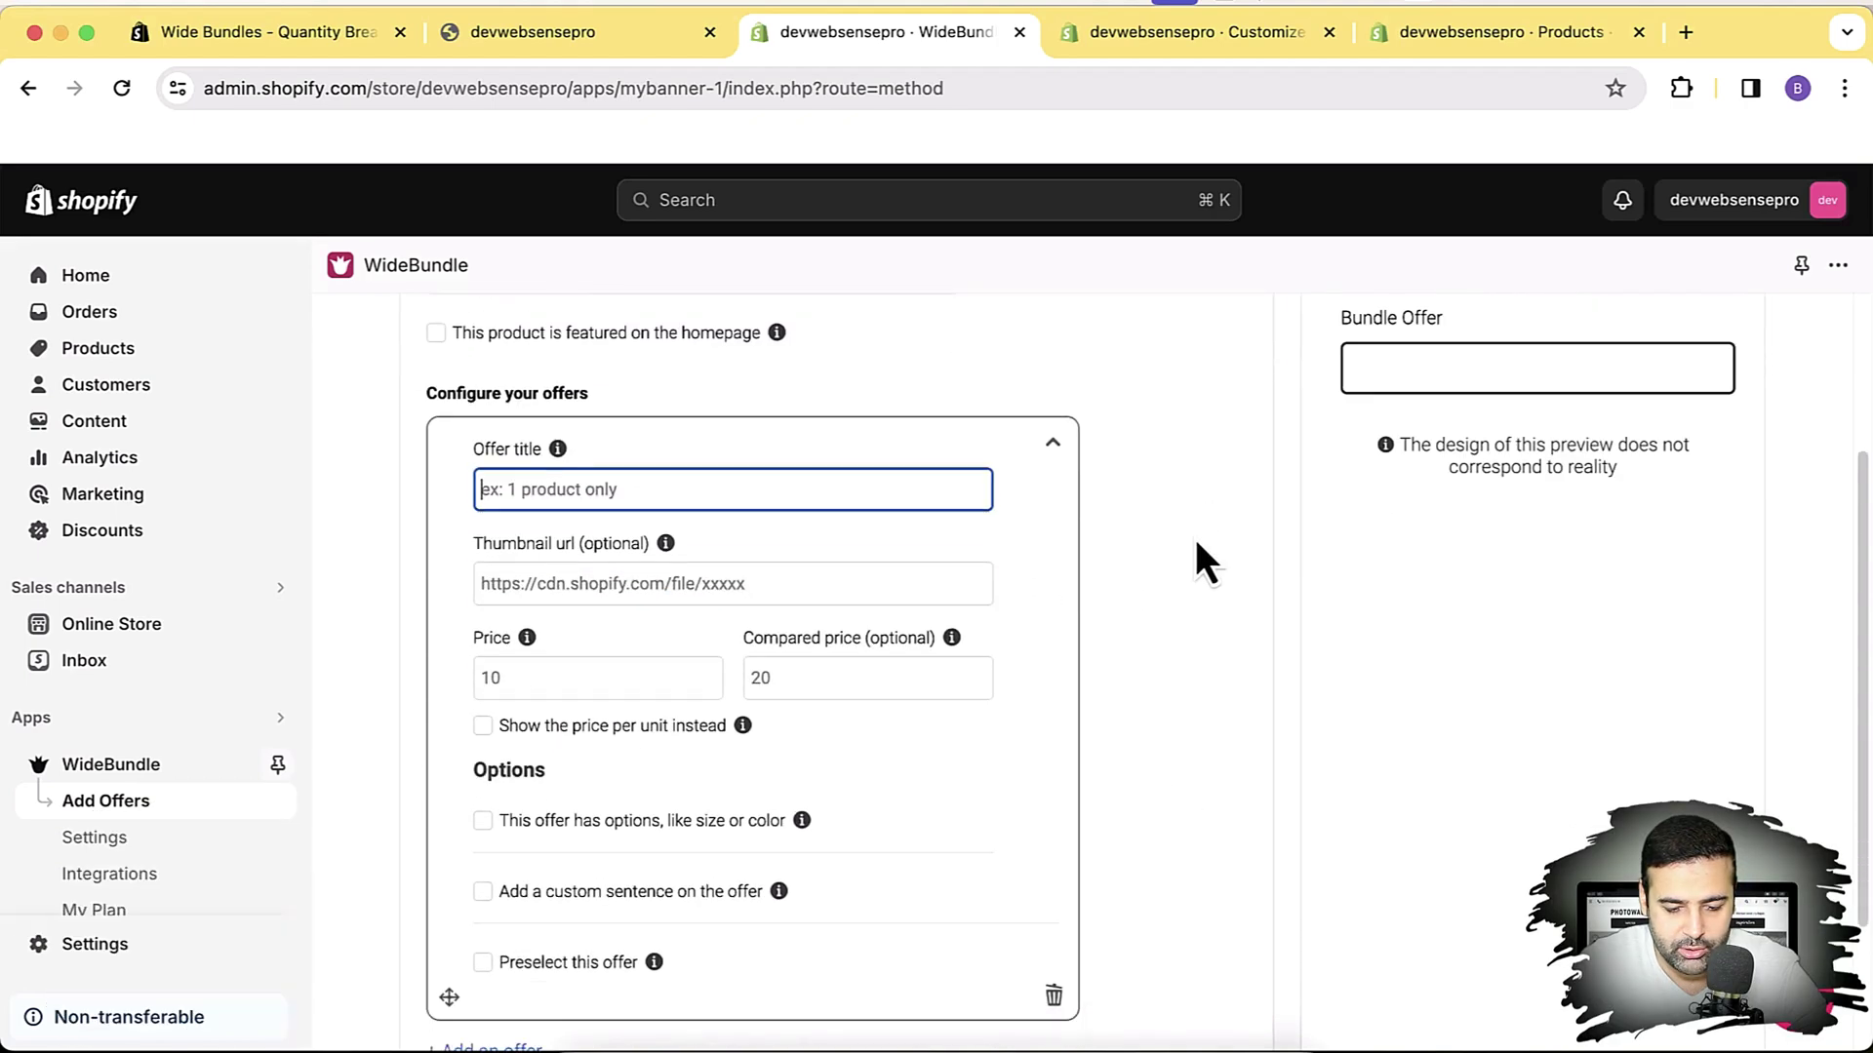
pyautogui.scroll(5, 1199, 556)
pyautogui.scroll(-5, 1011, 630)
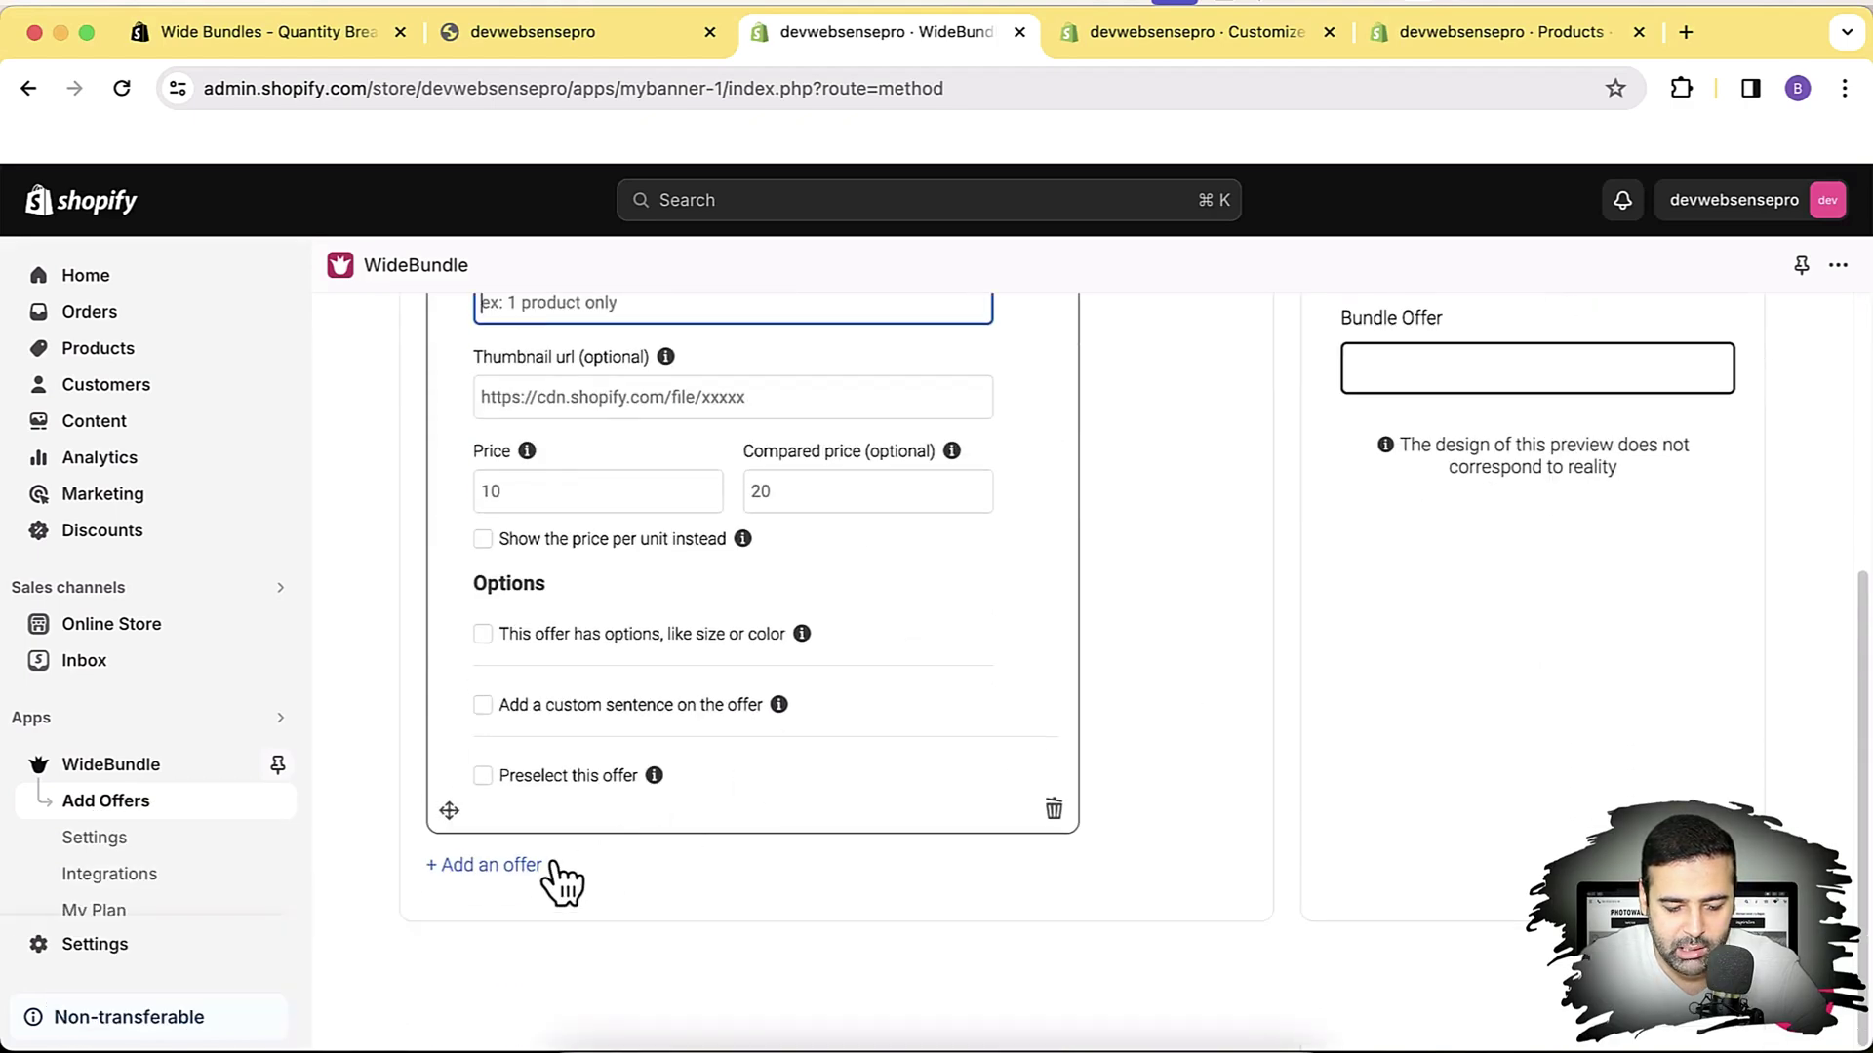
pyautogui.click(533, 868)
pyautogui.scroll(-2, 530, 875)
pyautogui.scroll(-5, 527, 883)
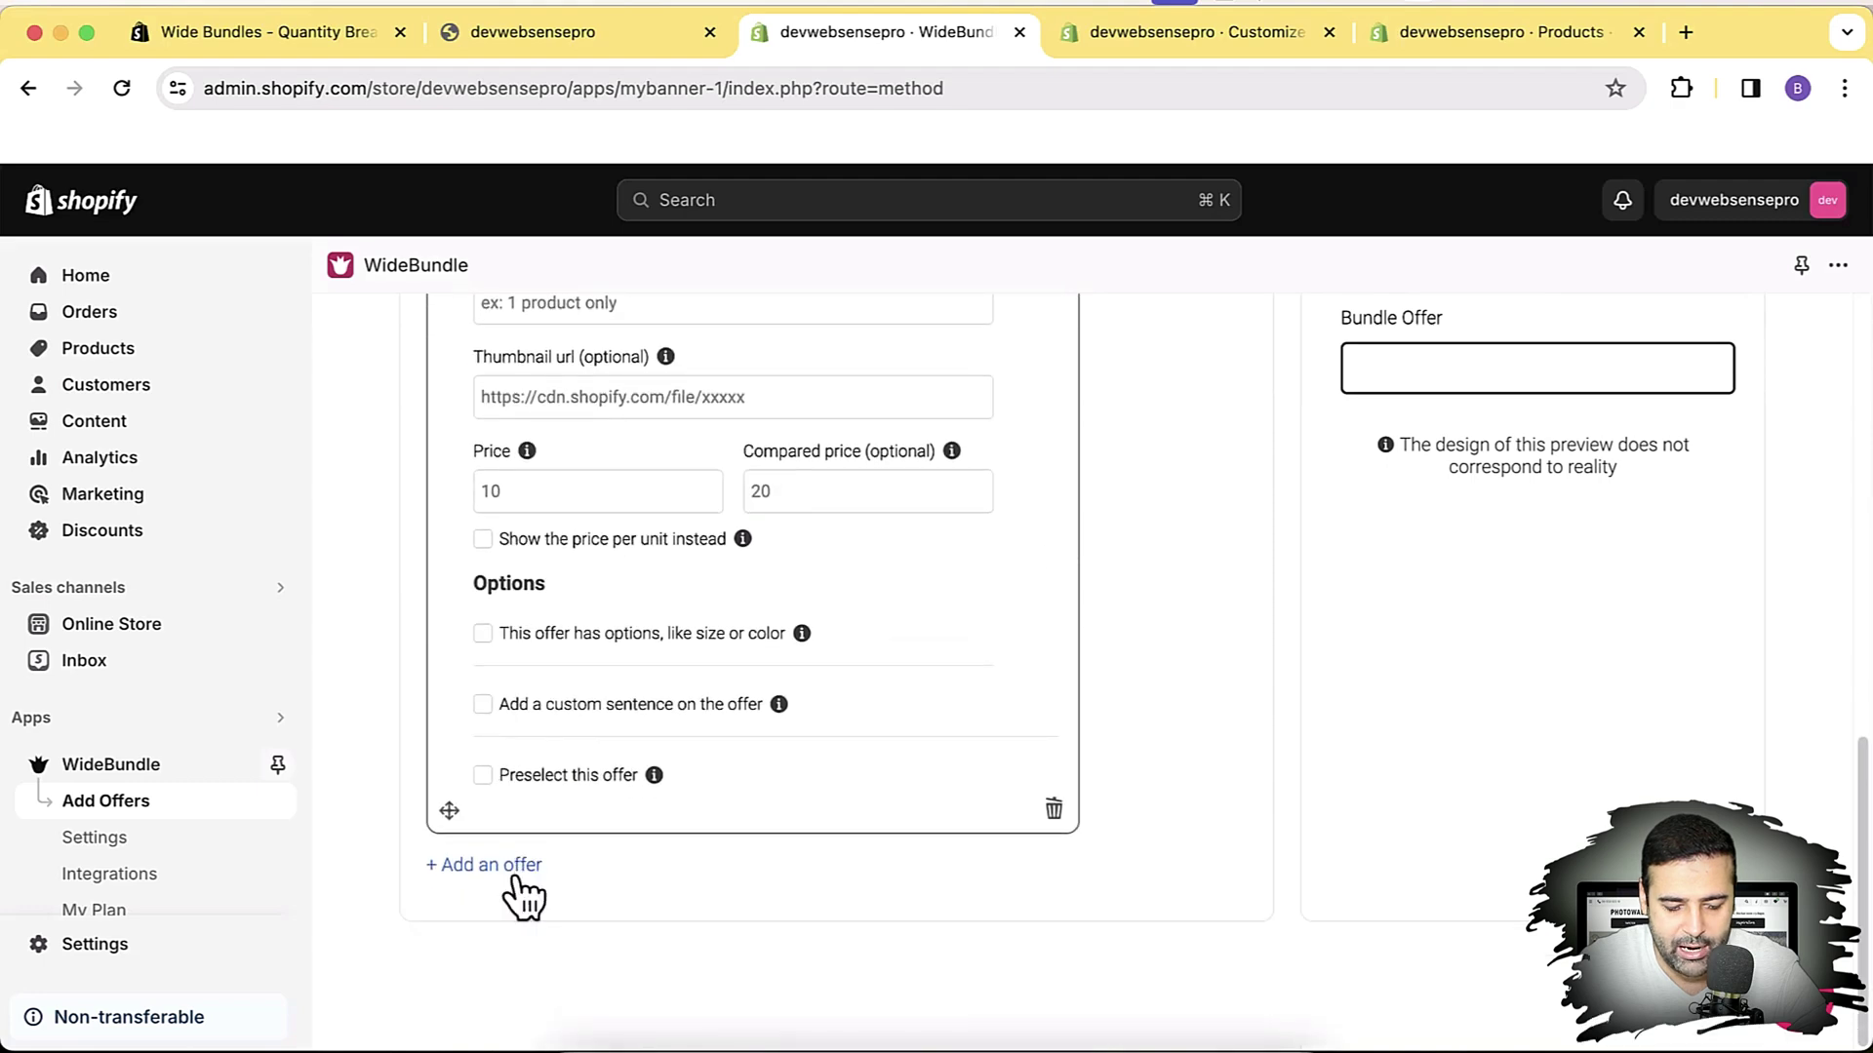
pyautogui.click(518, 871)
pyautogui.scroll(1, 1069, 850)
pyautogui.scroll(5, 1116, 609)
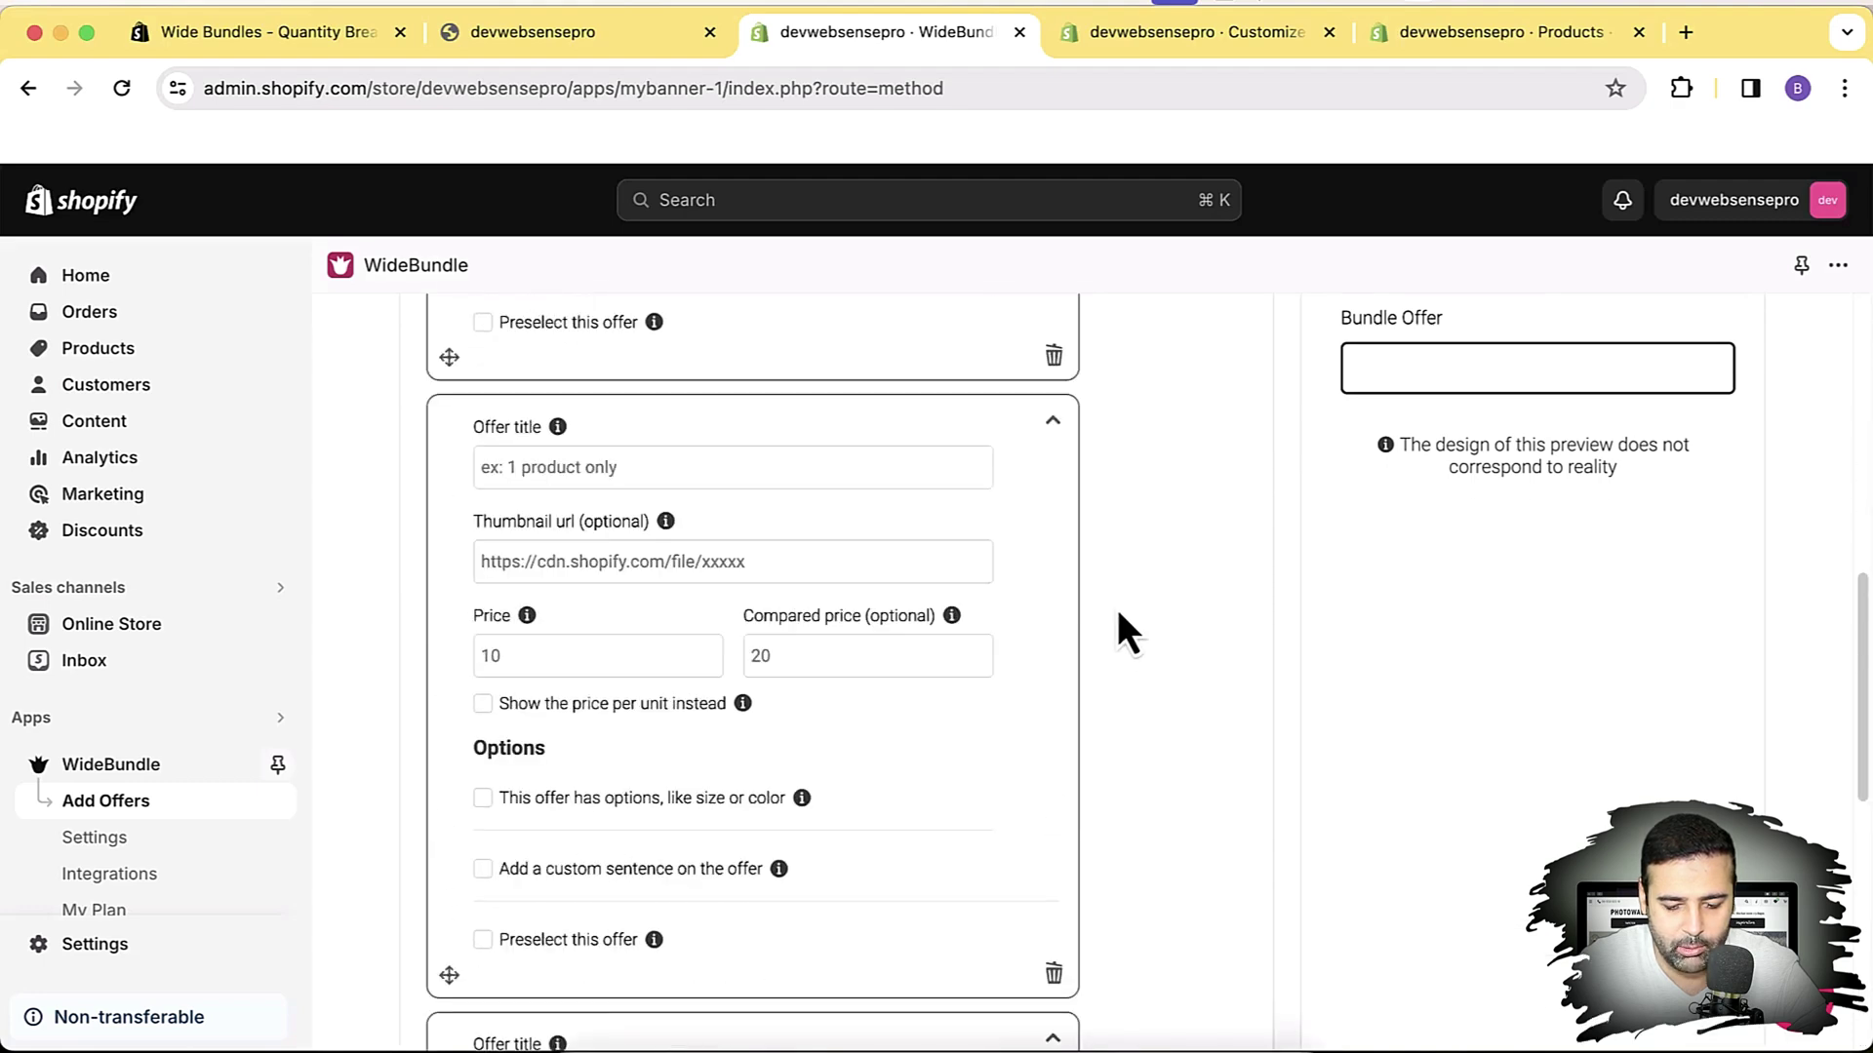
pyautogui.scroll(-1, 1116, 609)
pyautogui.scroll(5, 1116, 609)
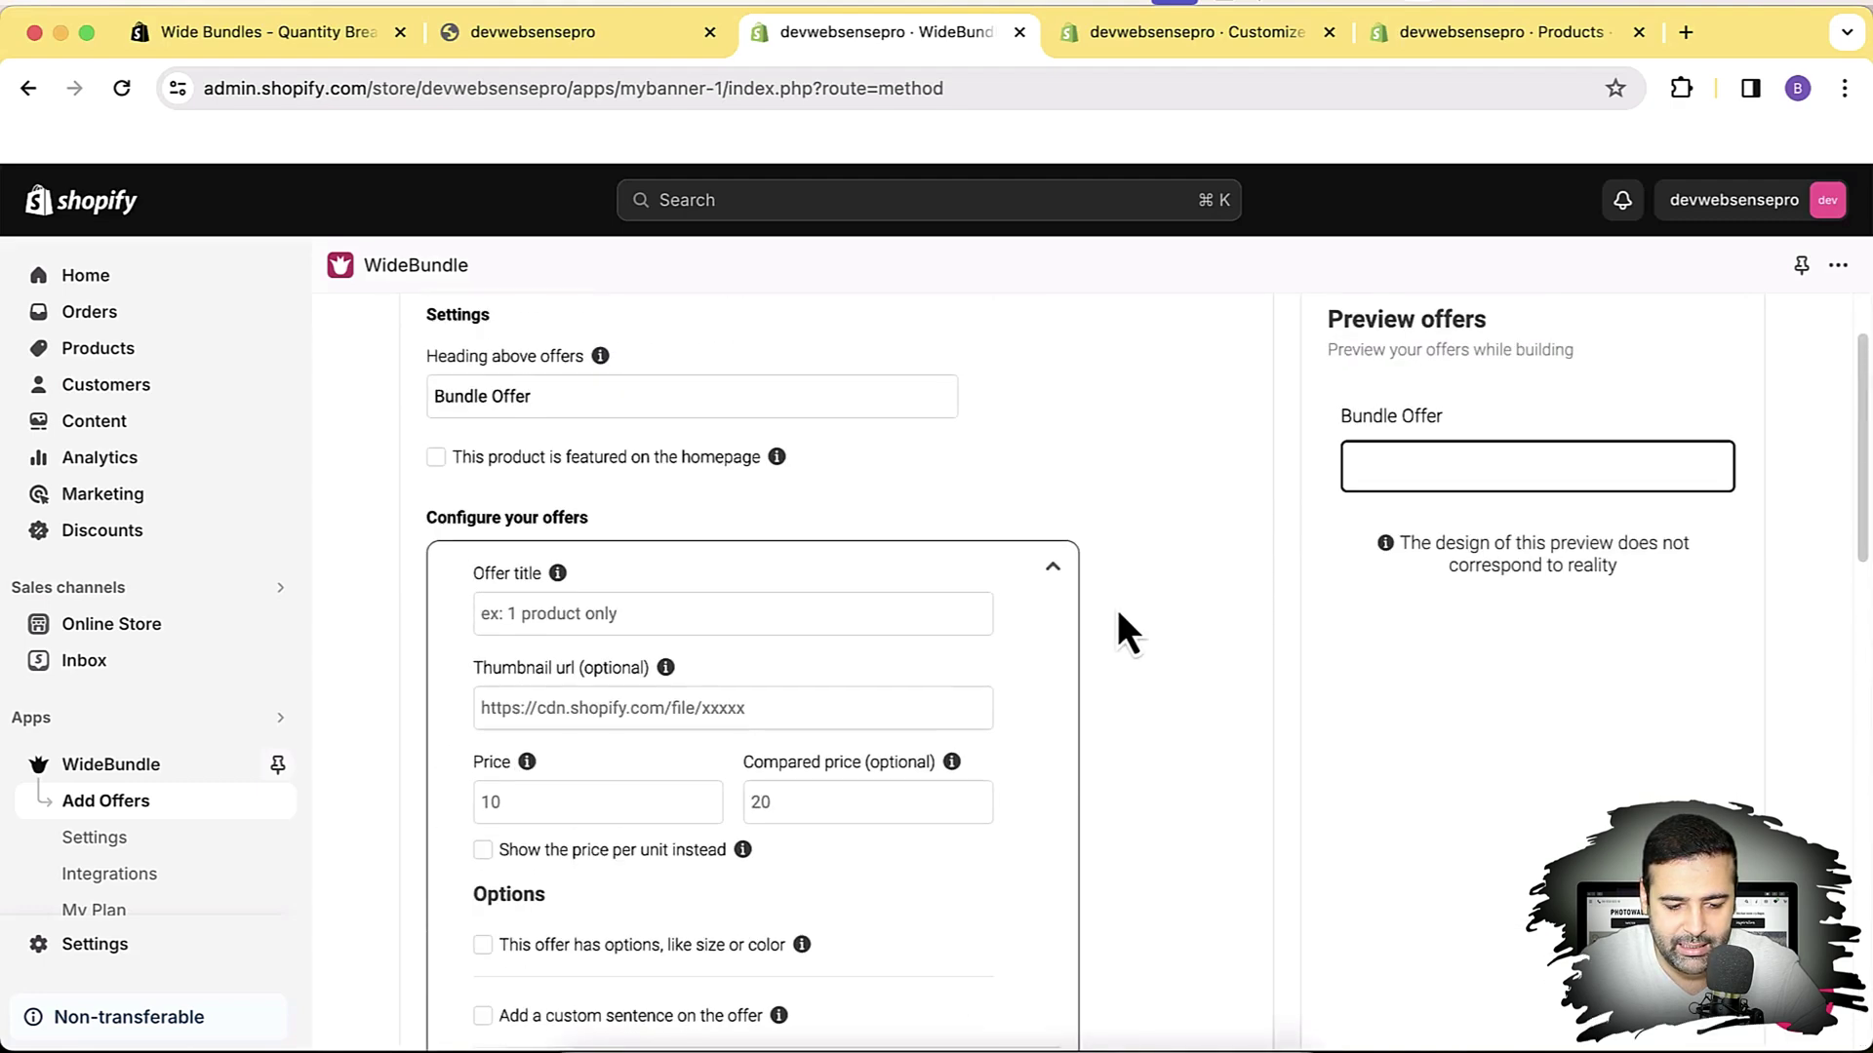
# Title the first offer "1 Product Only" and set its price to 70, matching the product's sale price in the store preview
pyautogui.click(726, 625)
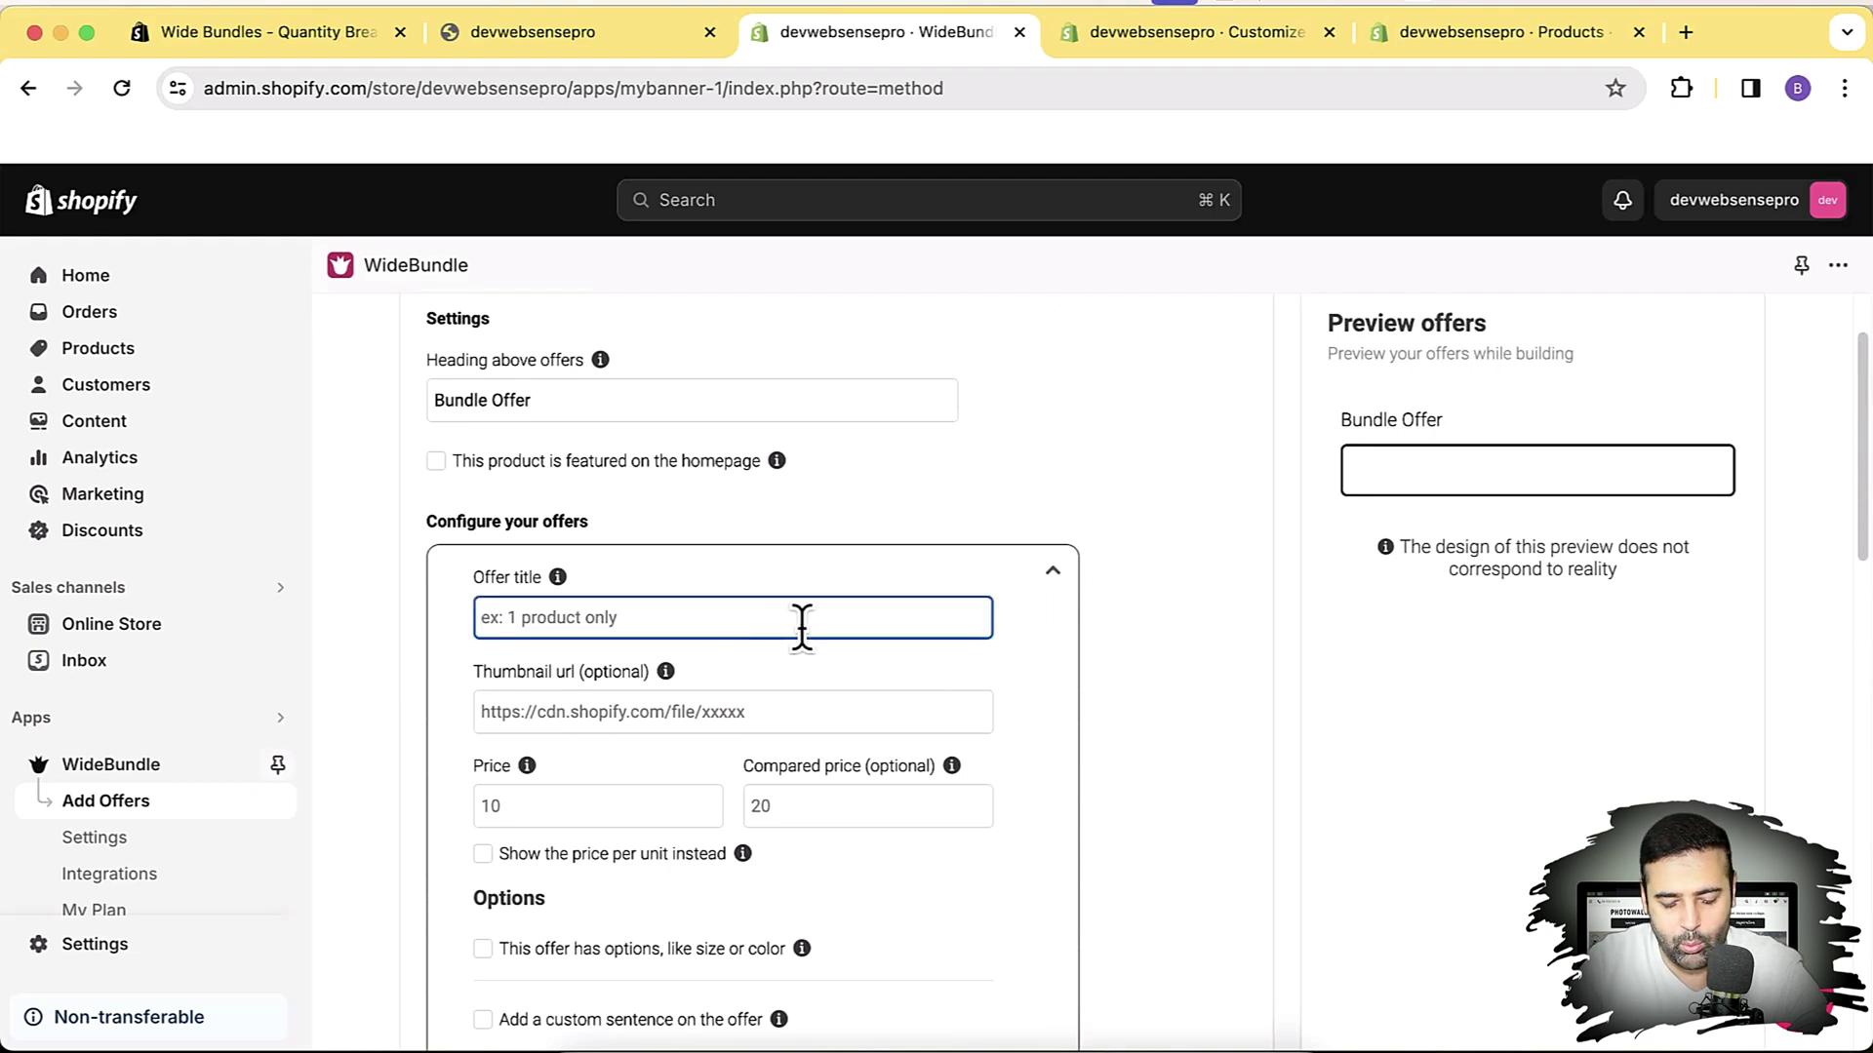
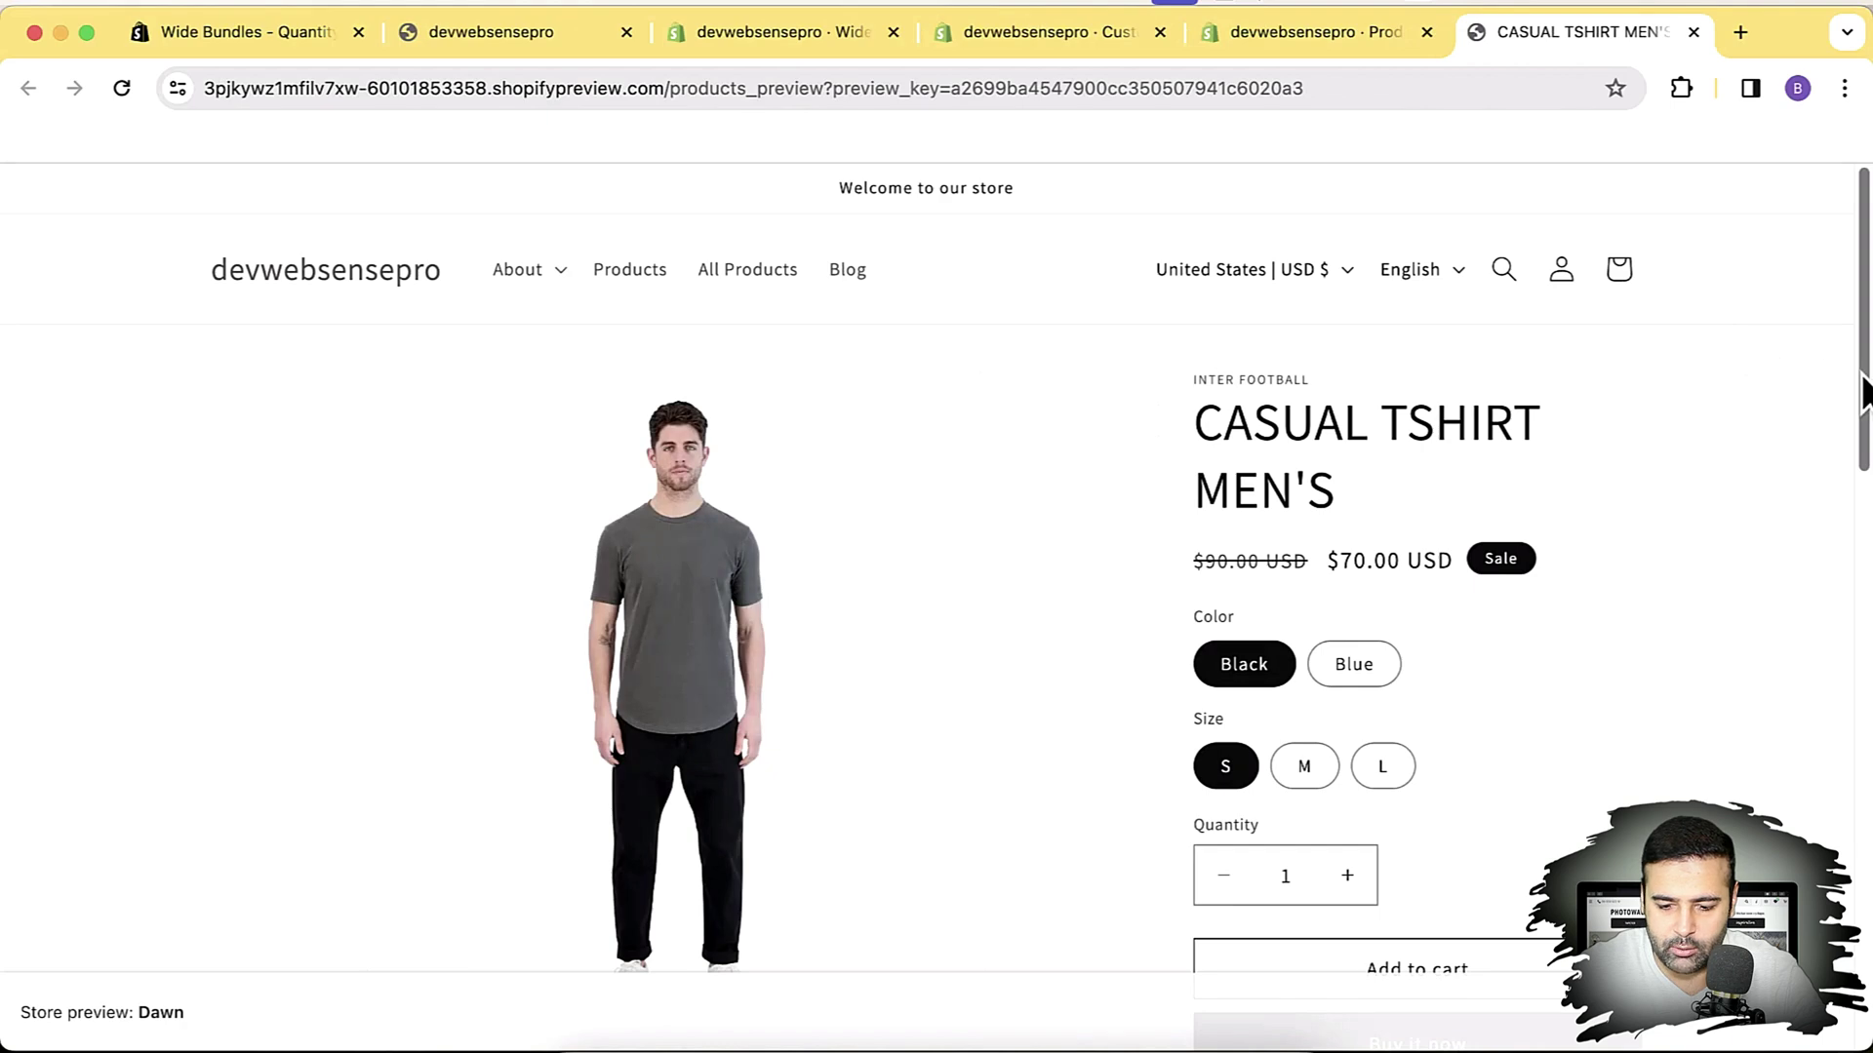
pyautogui.moveTo(1861, 389)
pyautogui.mouseDown()
pyautogui.moveTo(1861, 649)
pyautogui.moveTo(1866, 415)
pyautogui.mouseUp()
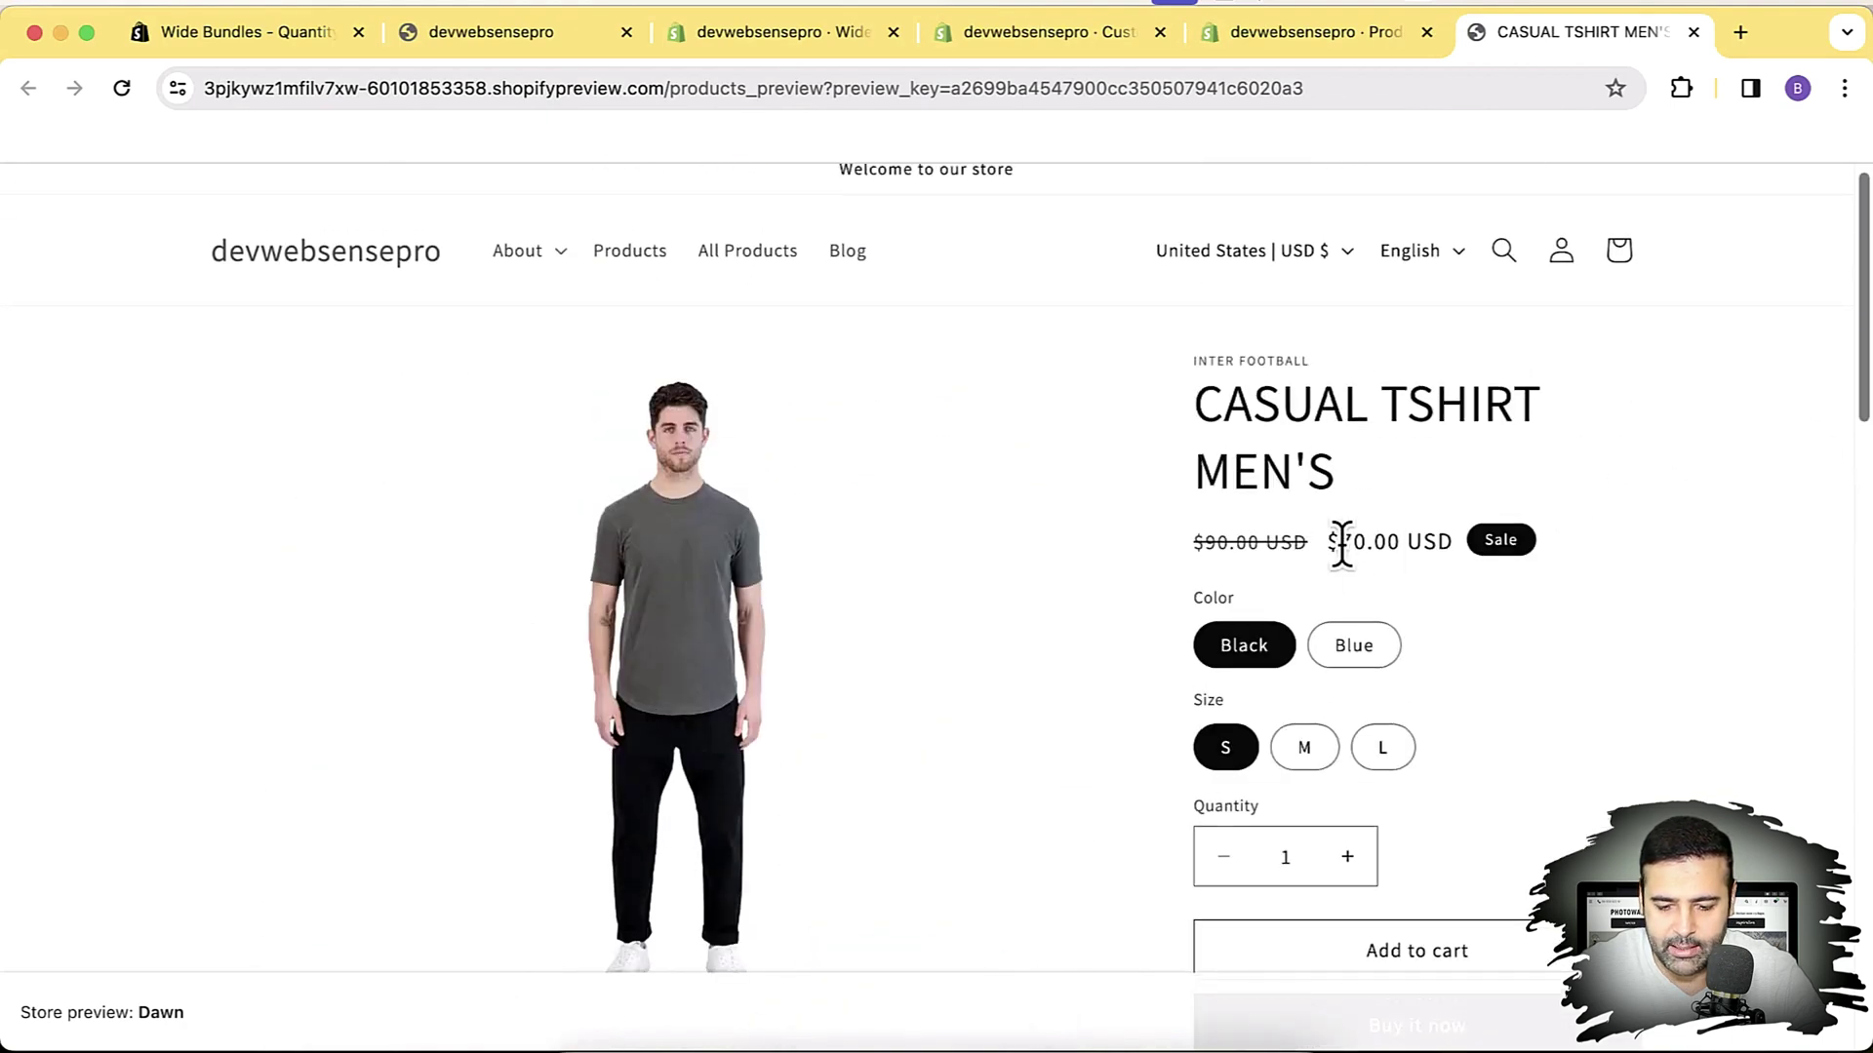
pyautogui.moveTo(1343, 543); pyautogui.dragTo(1437, 543)
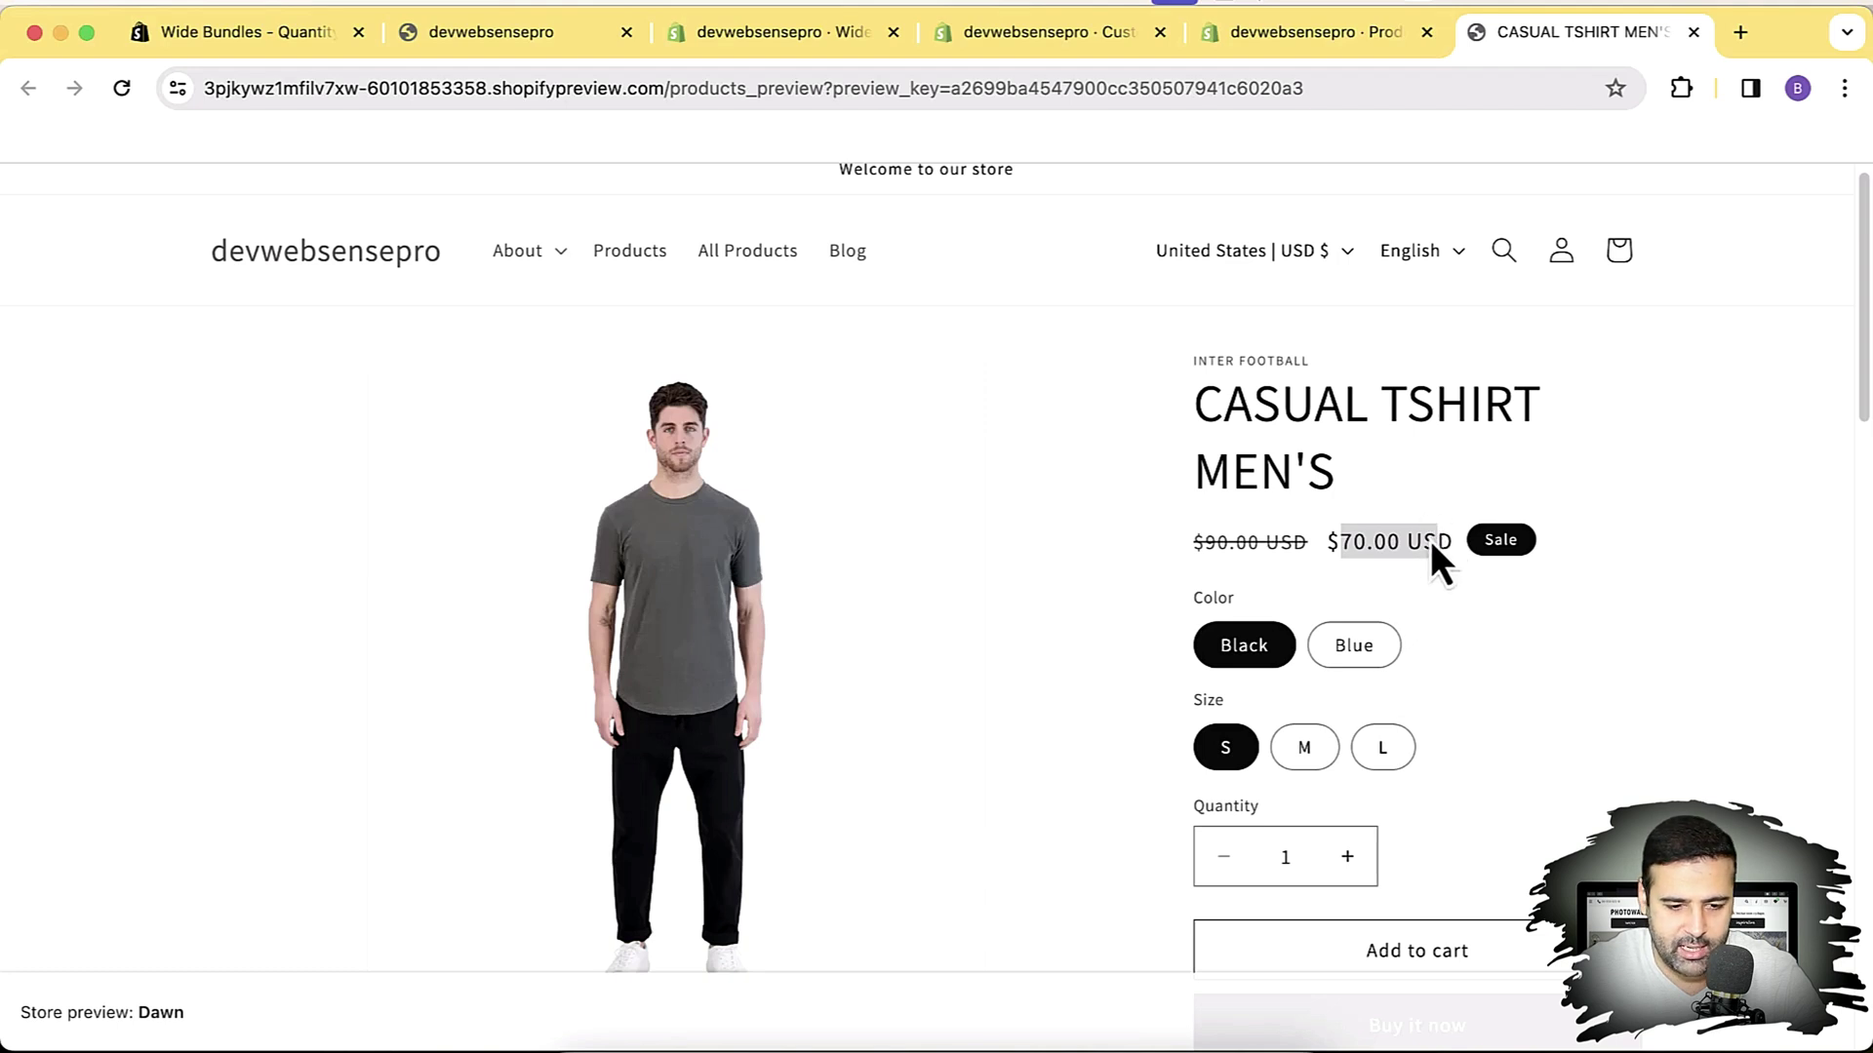
pyautogui.click(798, 49)
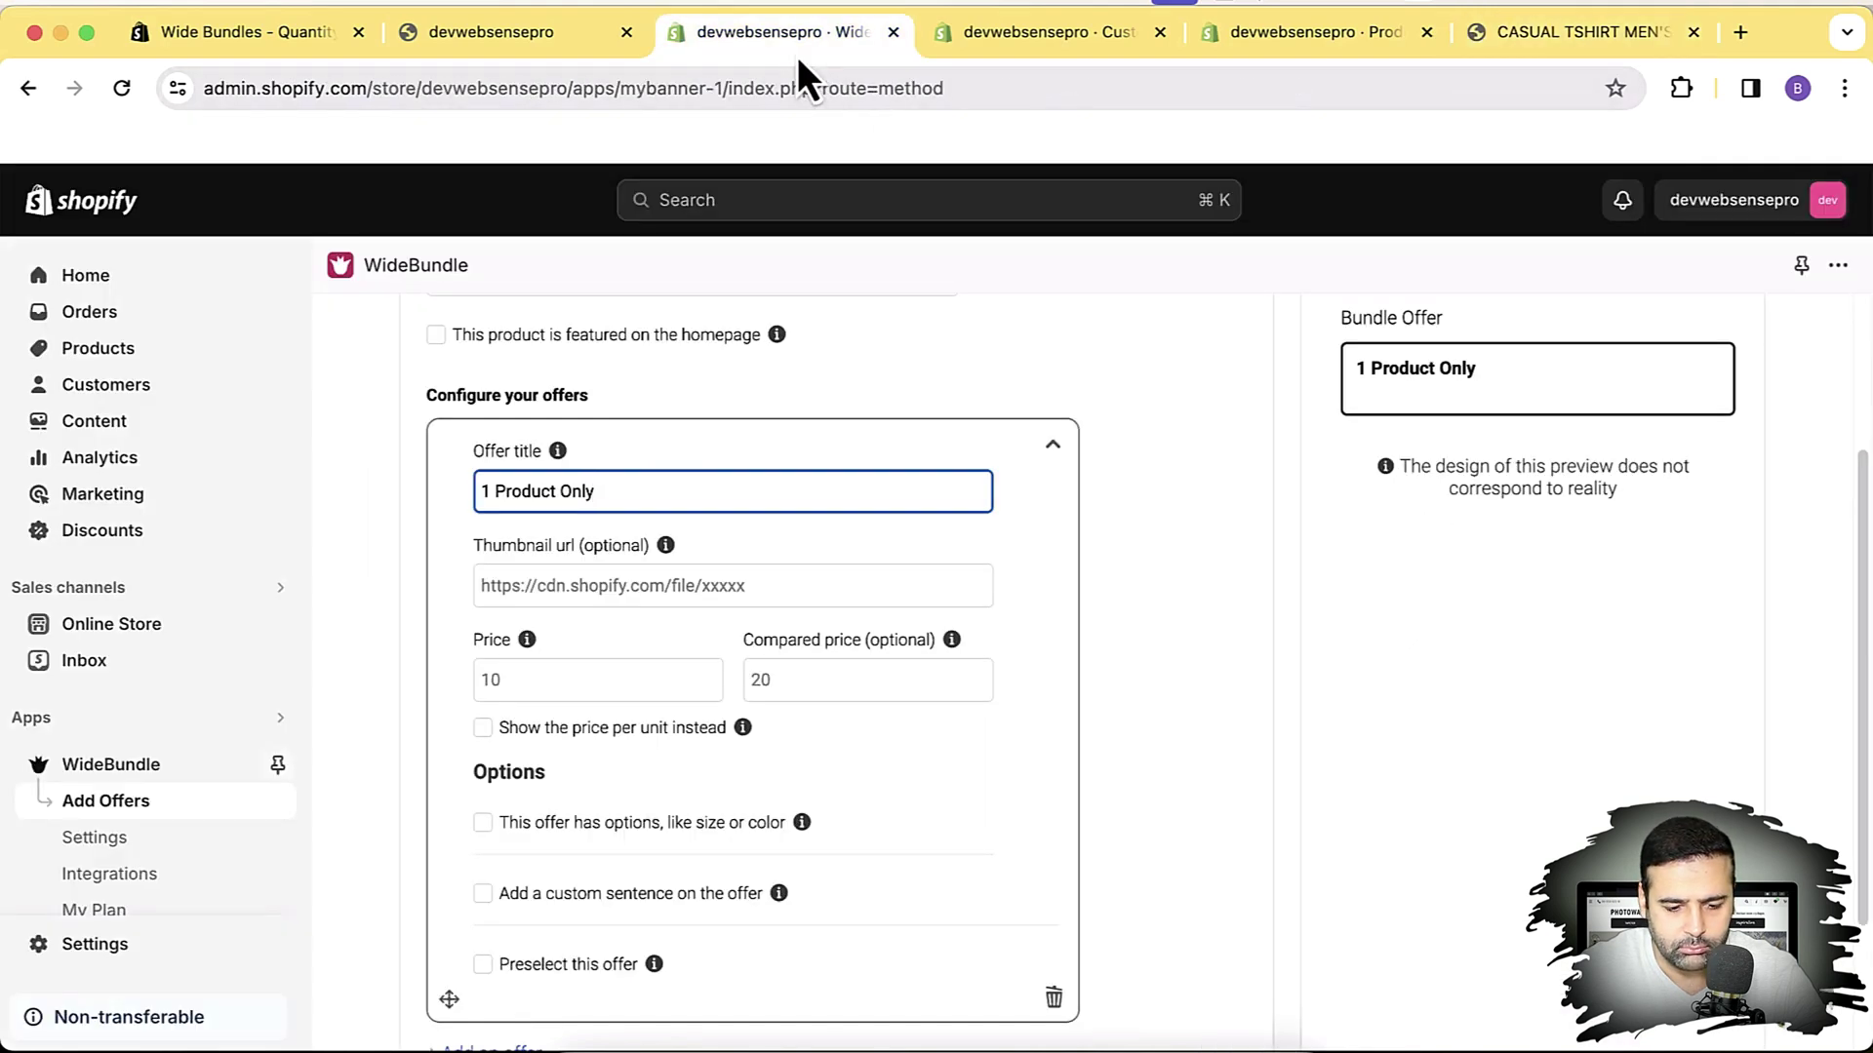
pyautogui.click(570, 675)
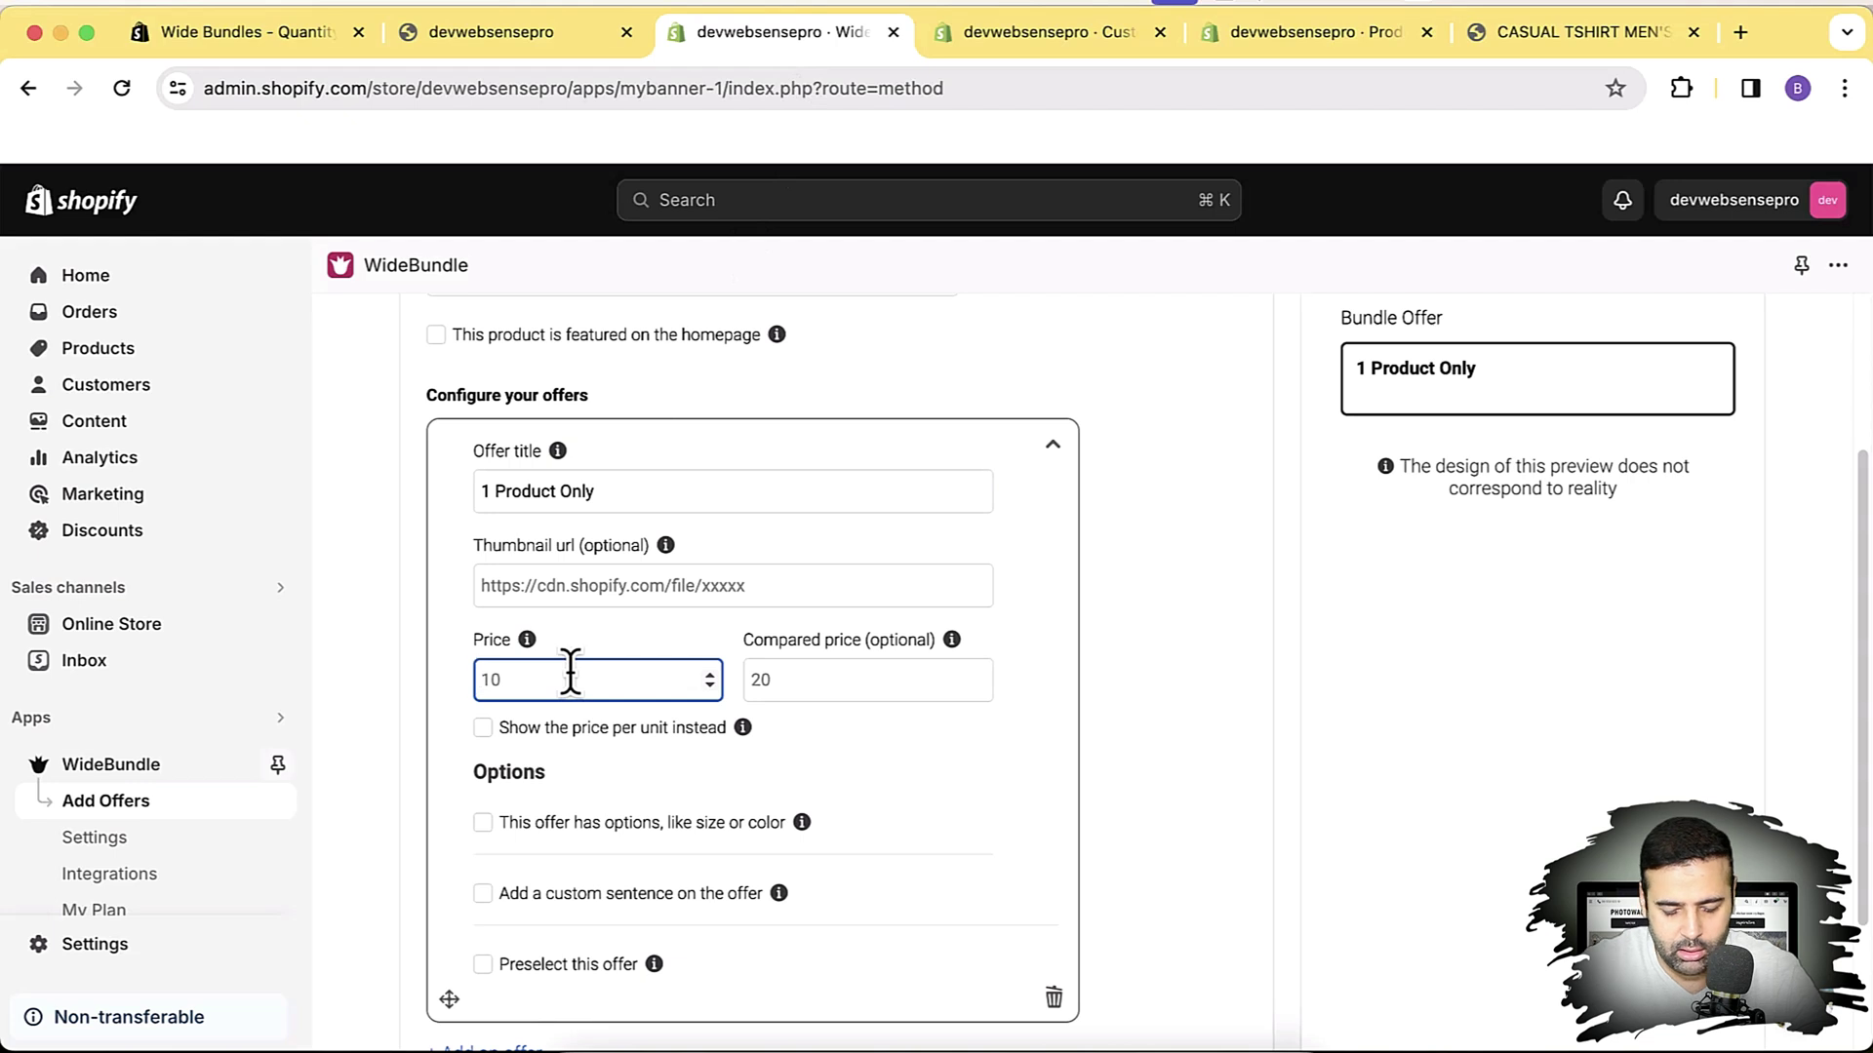
pyautogui.press('super+a')
pyautogui.write('70')
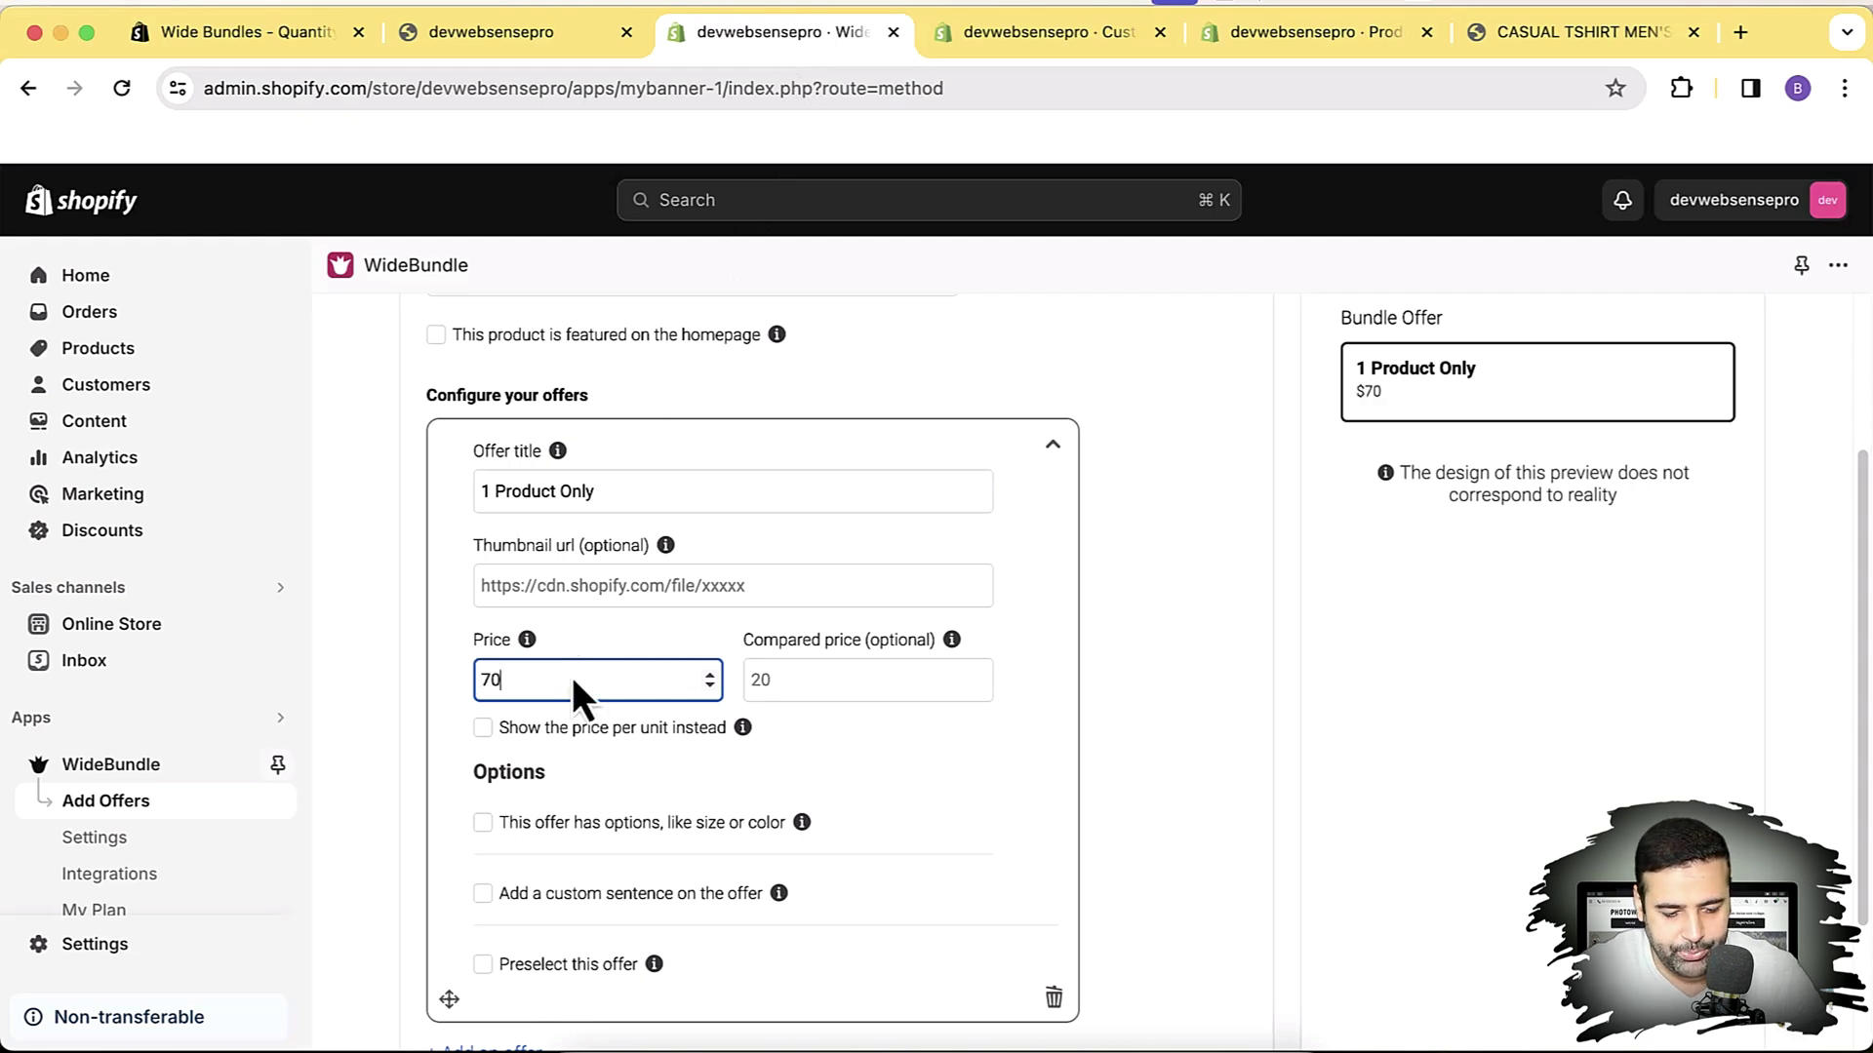
pyautogui.click(1001, 714)
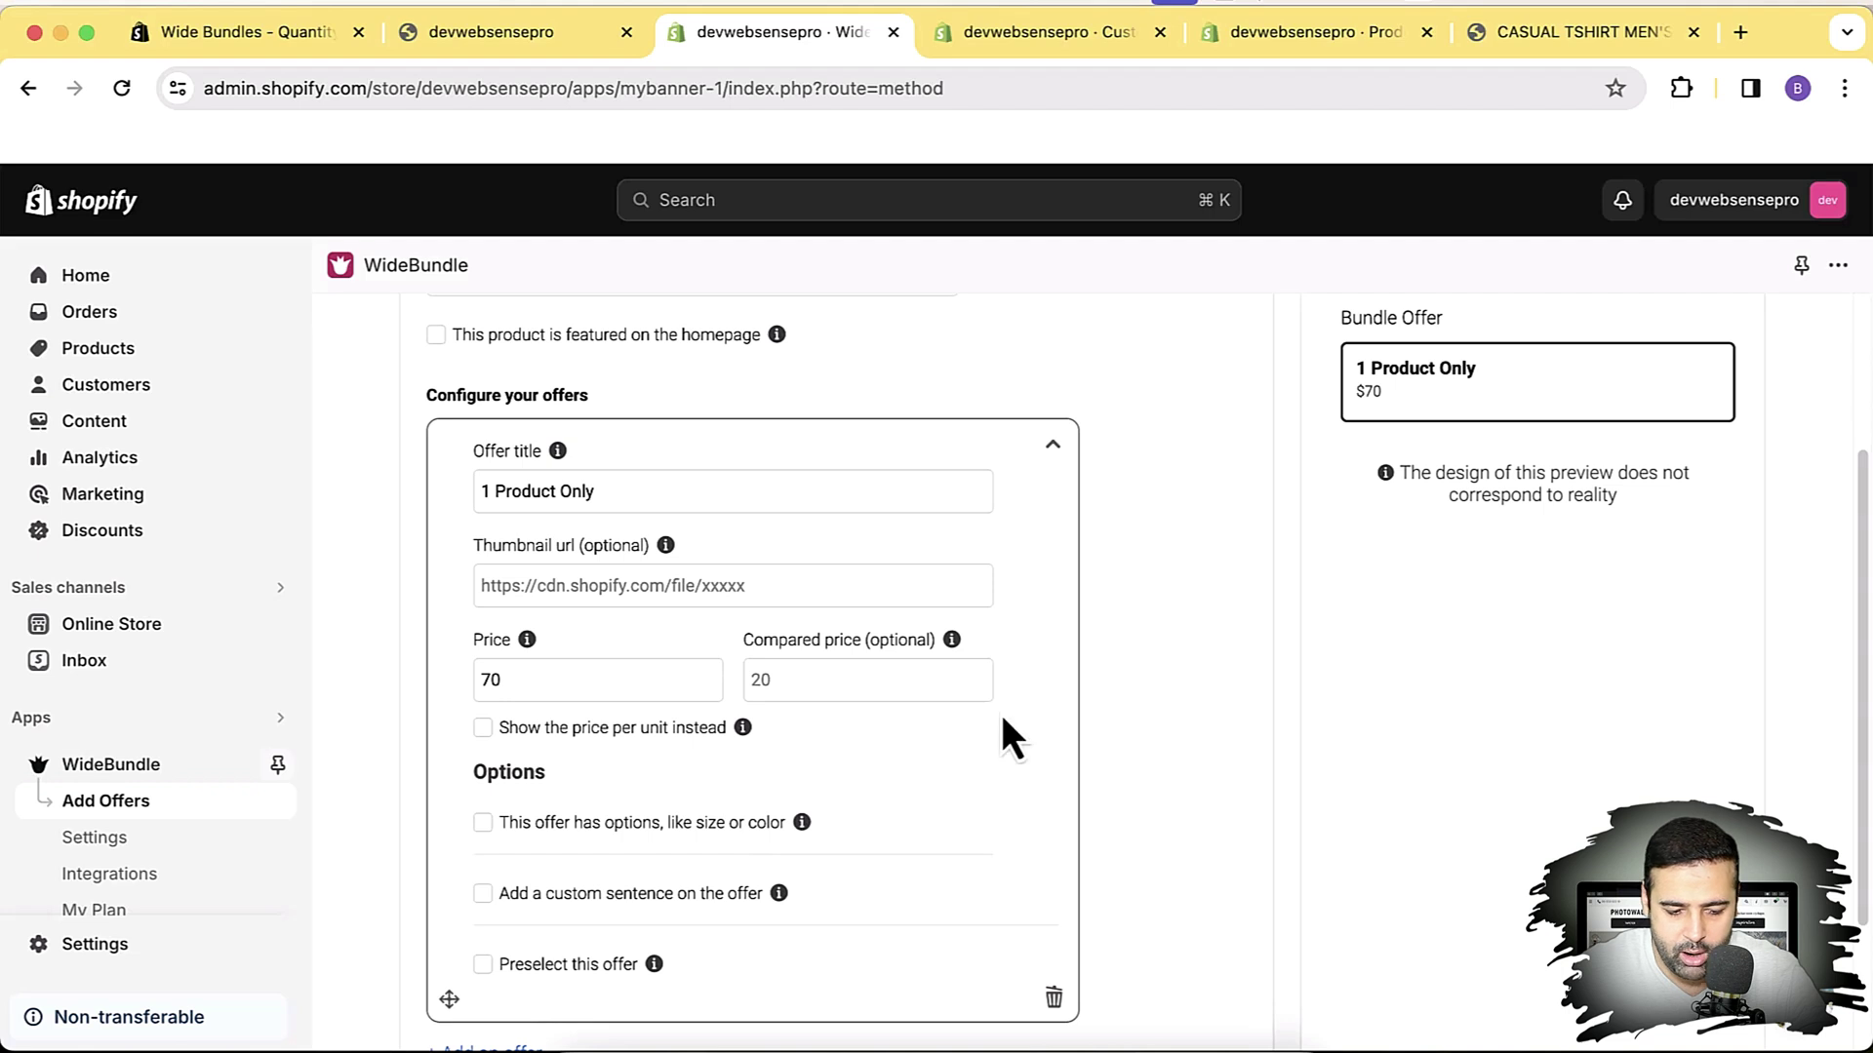
# Enable options for the "1 Product Only" offer and add a Color option with the values Black and Blue, matching the store preview
pyautogui.scroll(-2, 998, 721)
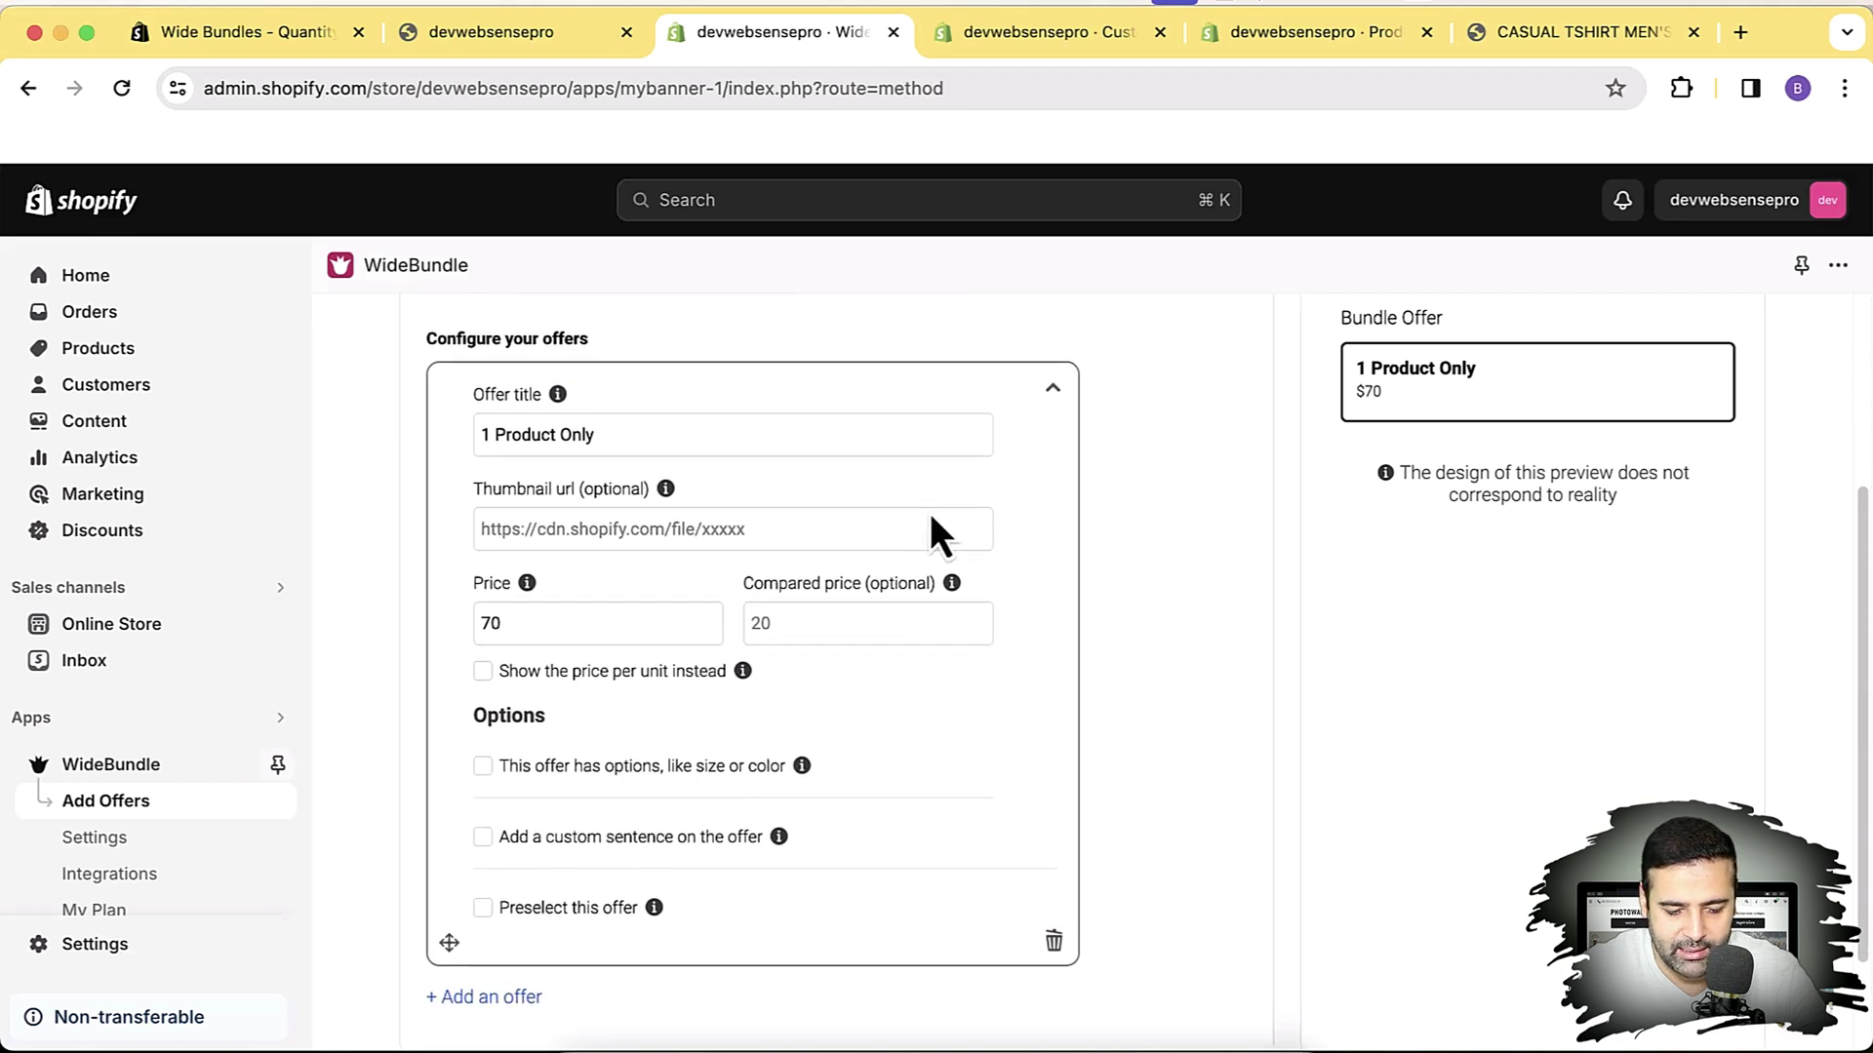
pyautogui.scroll(-3, 932, 519)
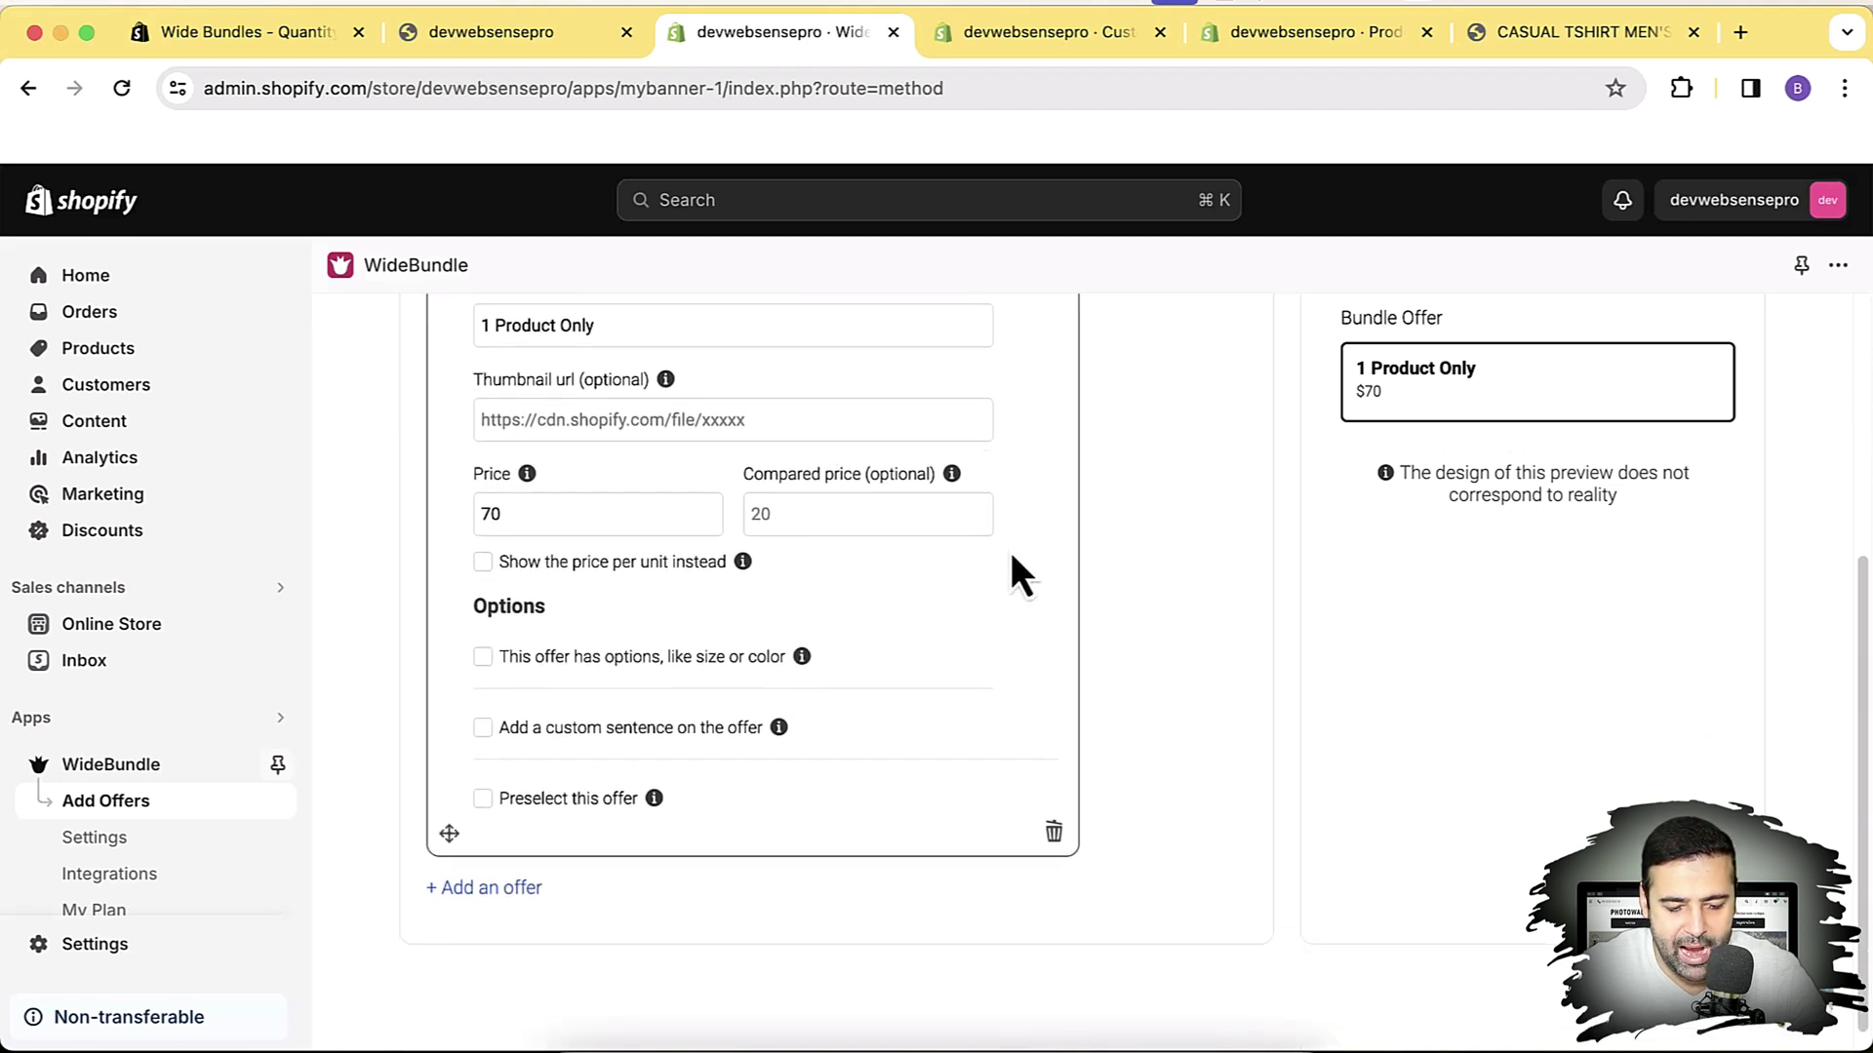
pyautogui.click(484, 657)
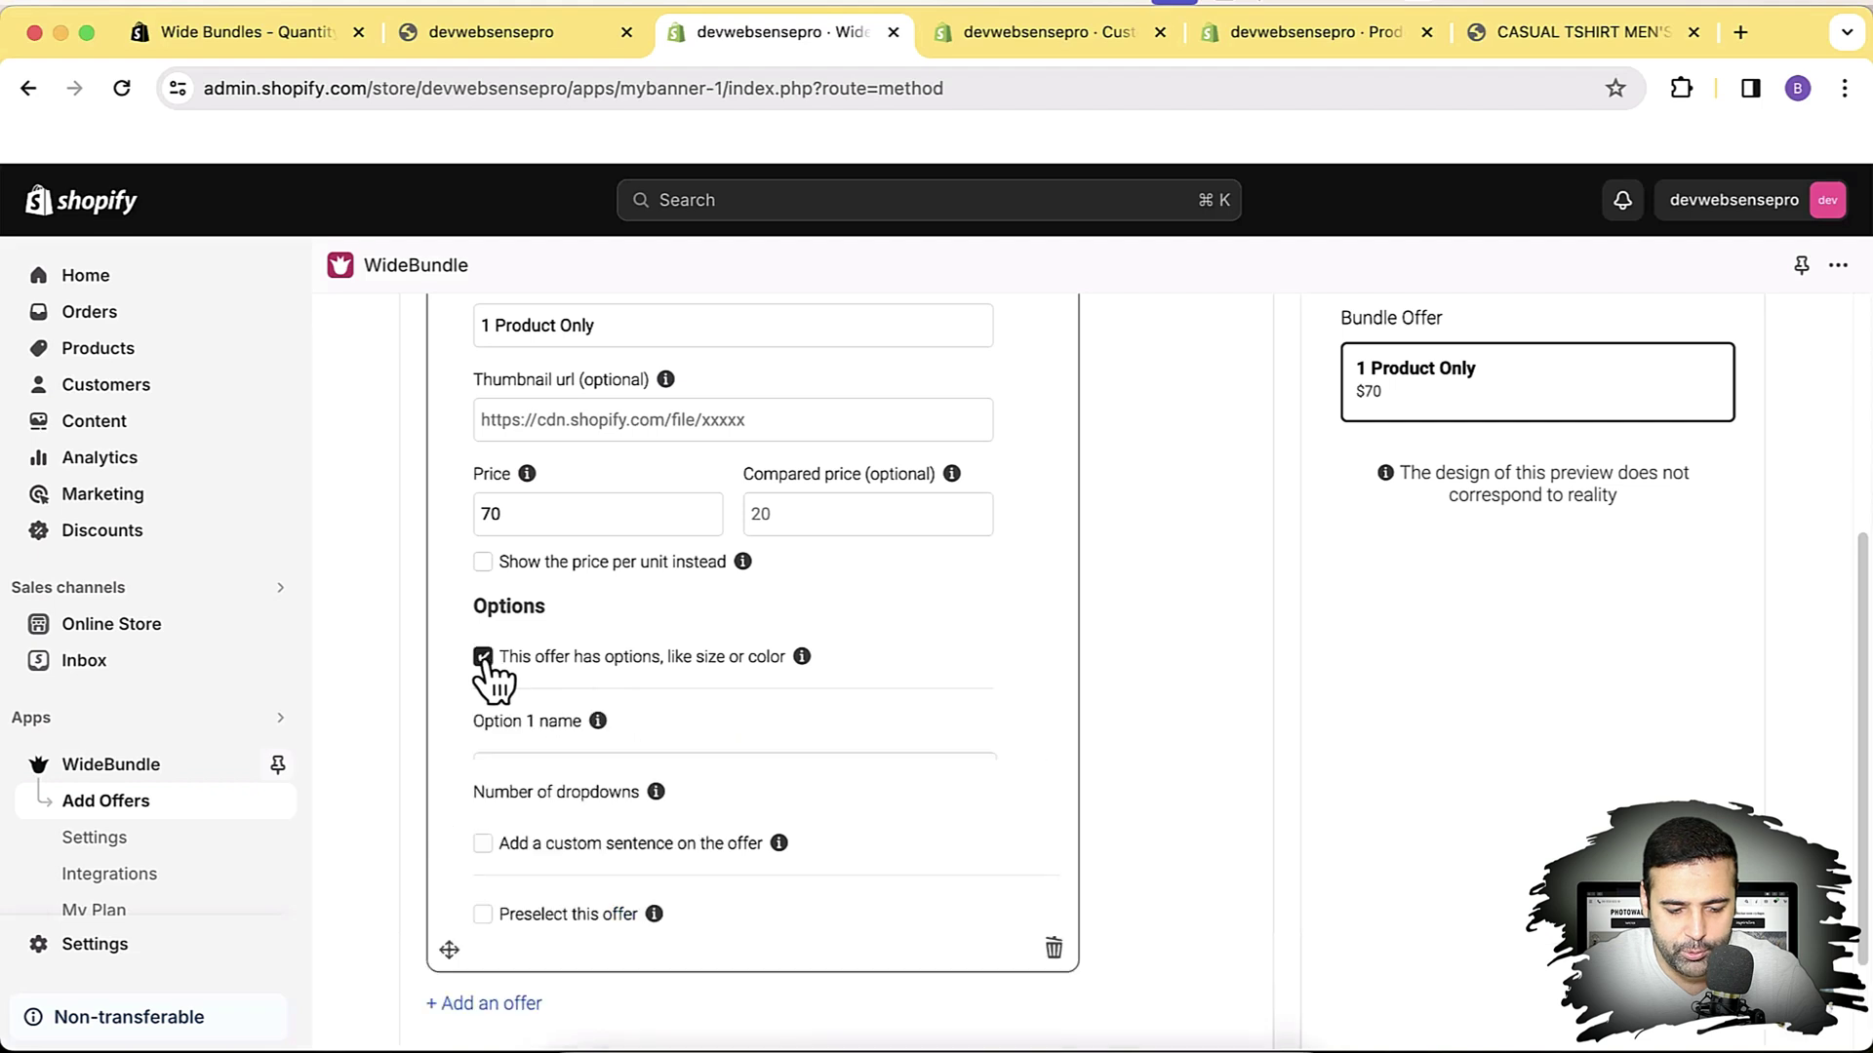
pyautogui.scroll(-1, 585, 721)
pyautogui.click(711, 732)
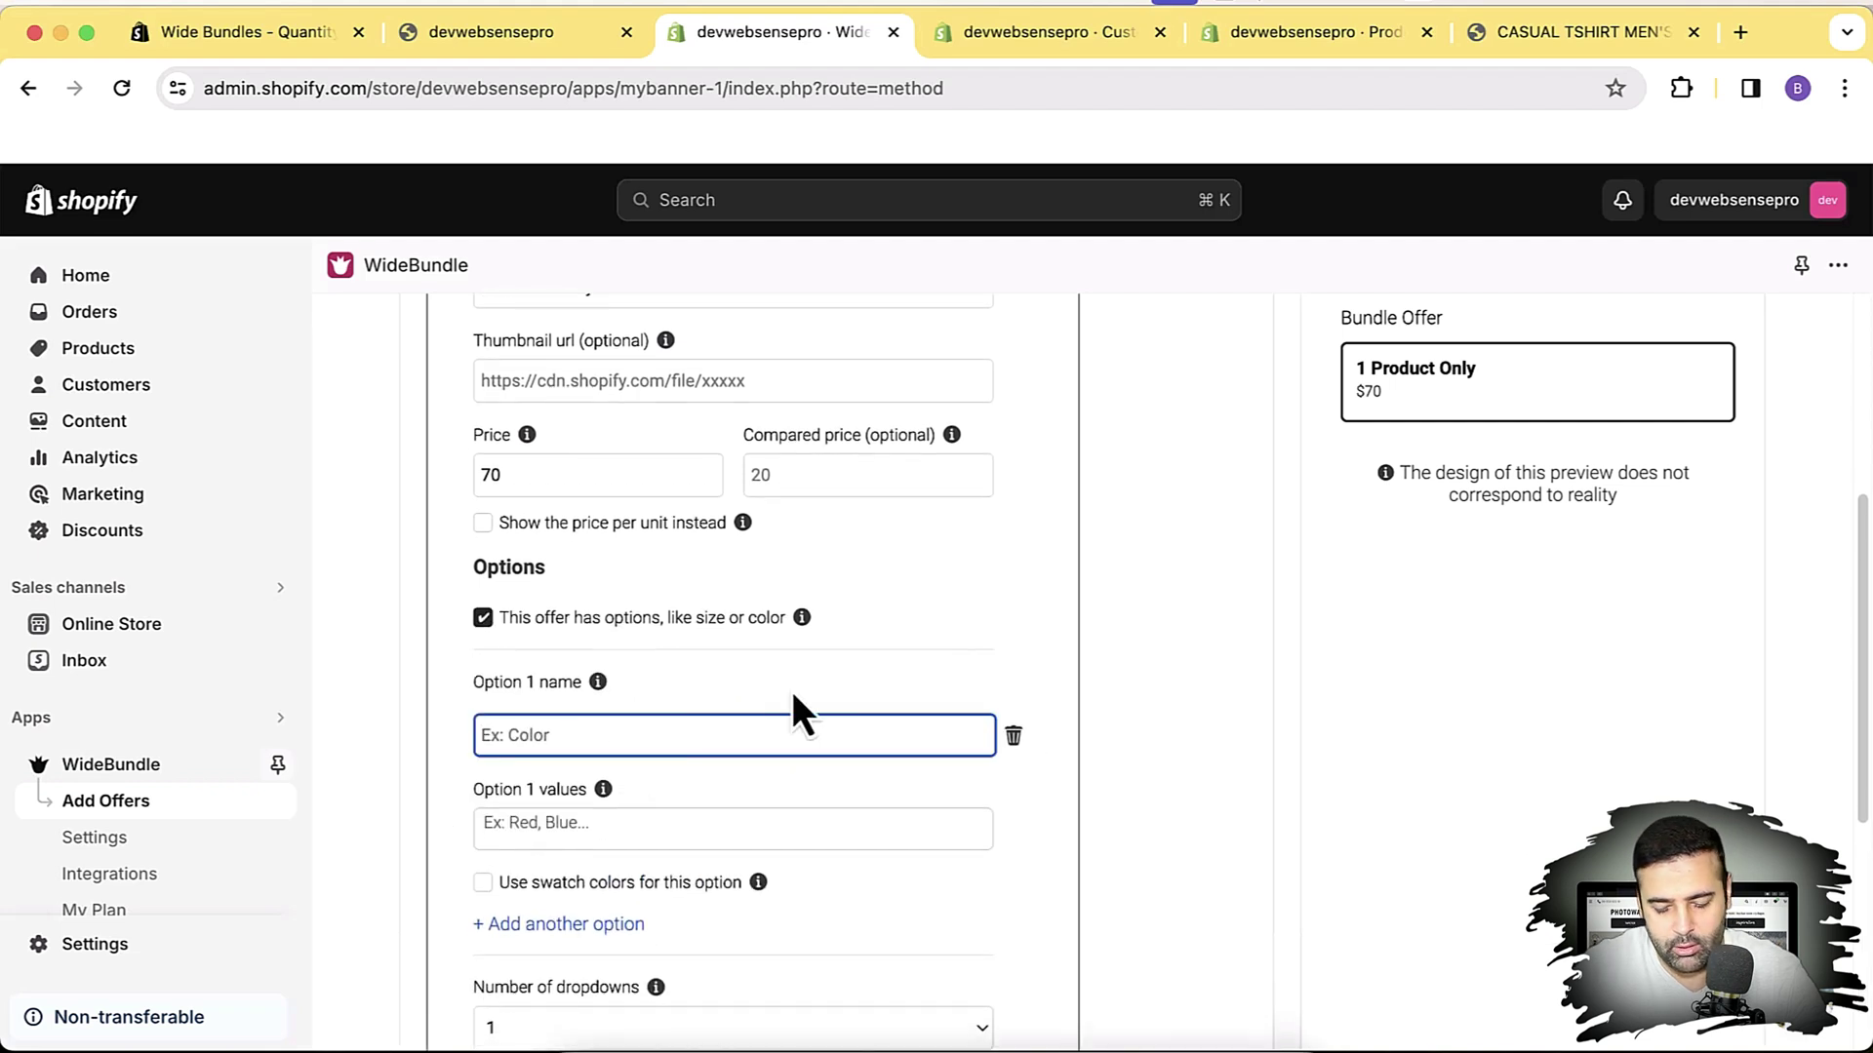
pyautogui.write('Color')
pyautogui.click(732, 829)
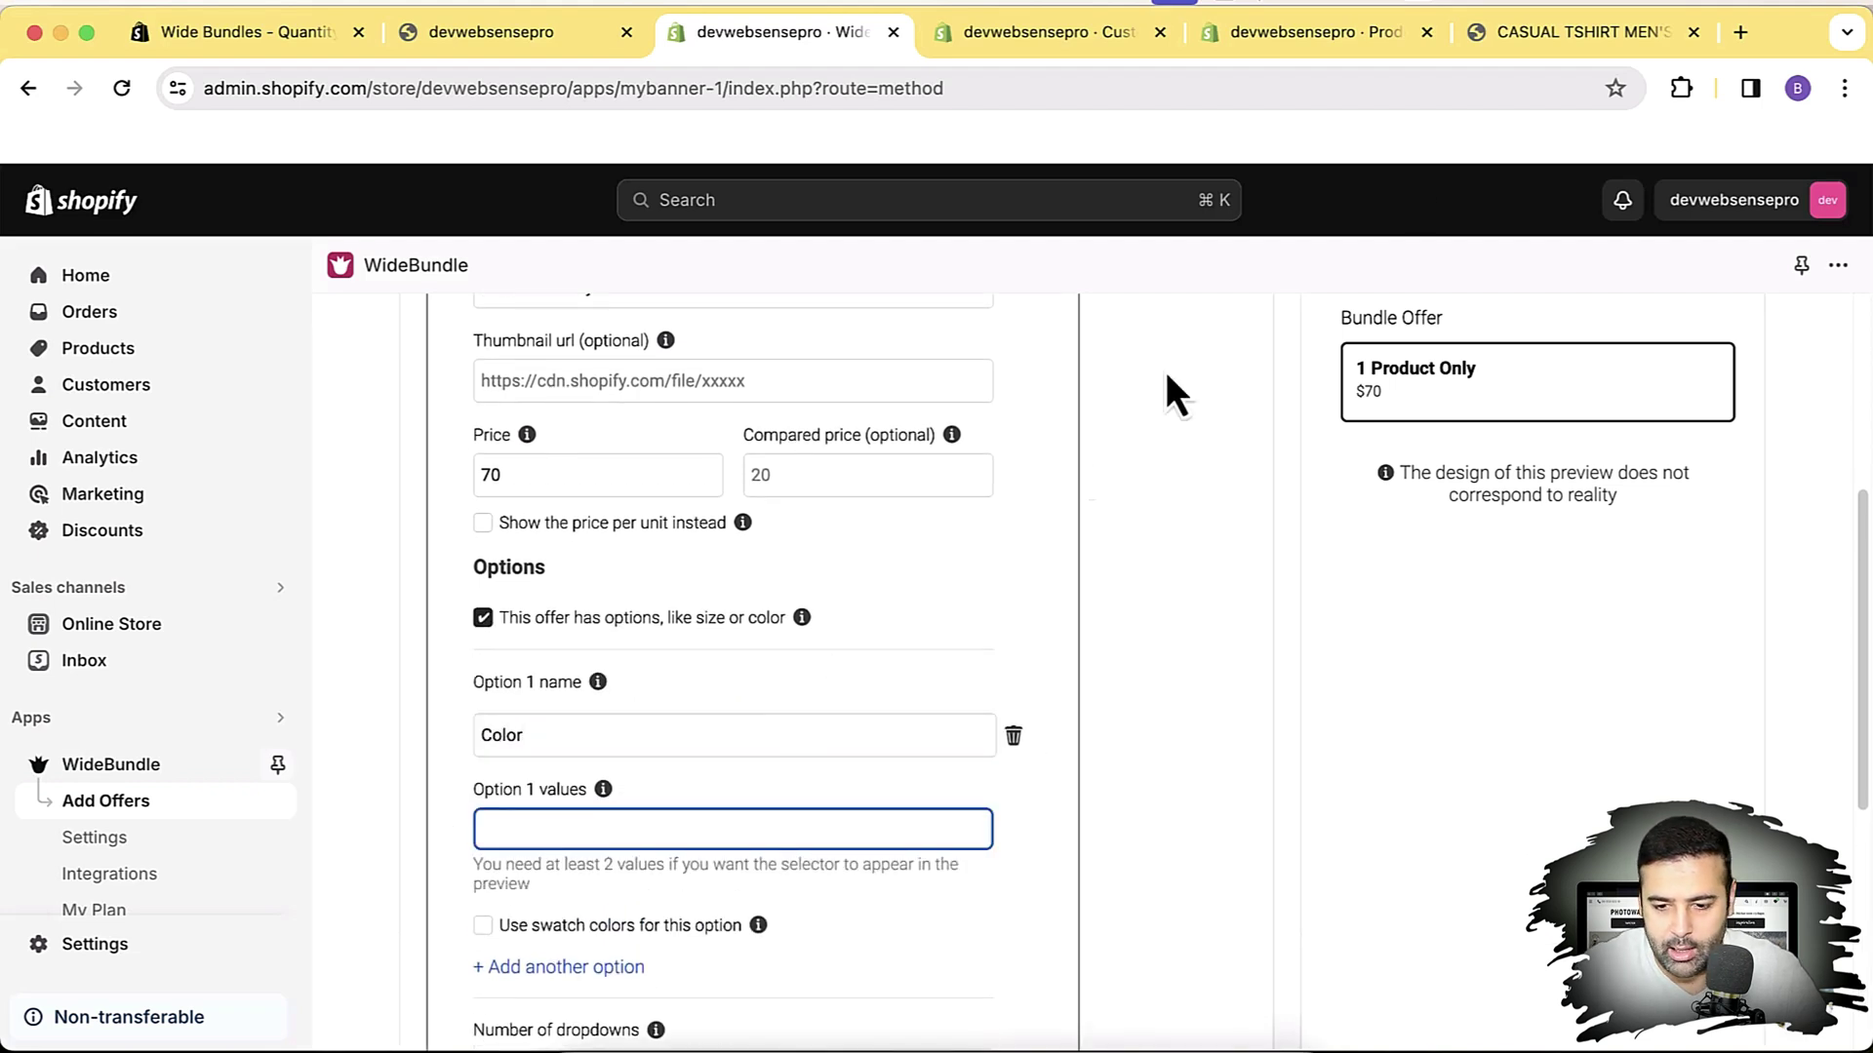
pyautogui.click(1532, 44)
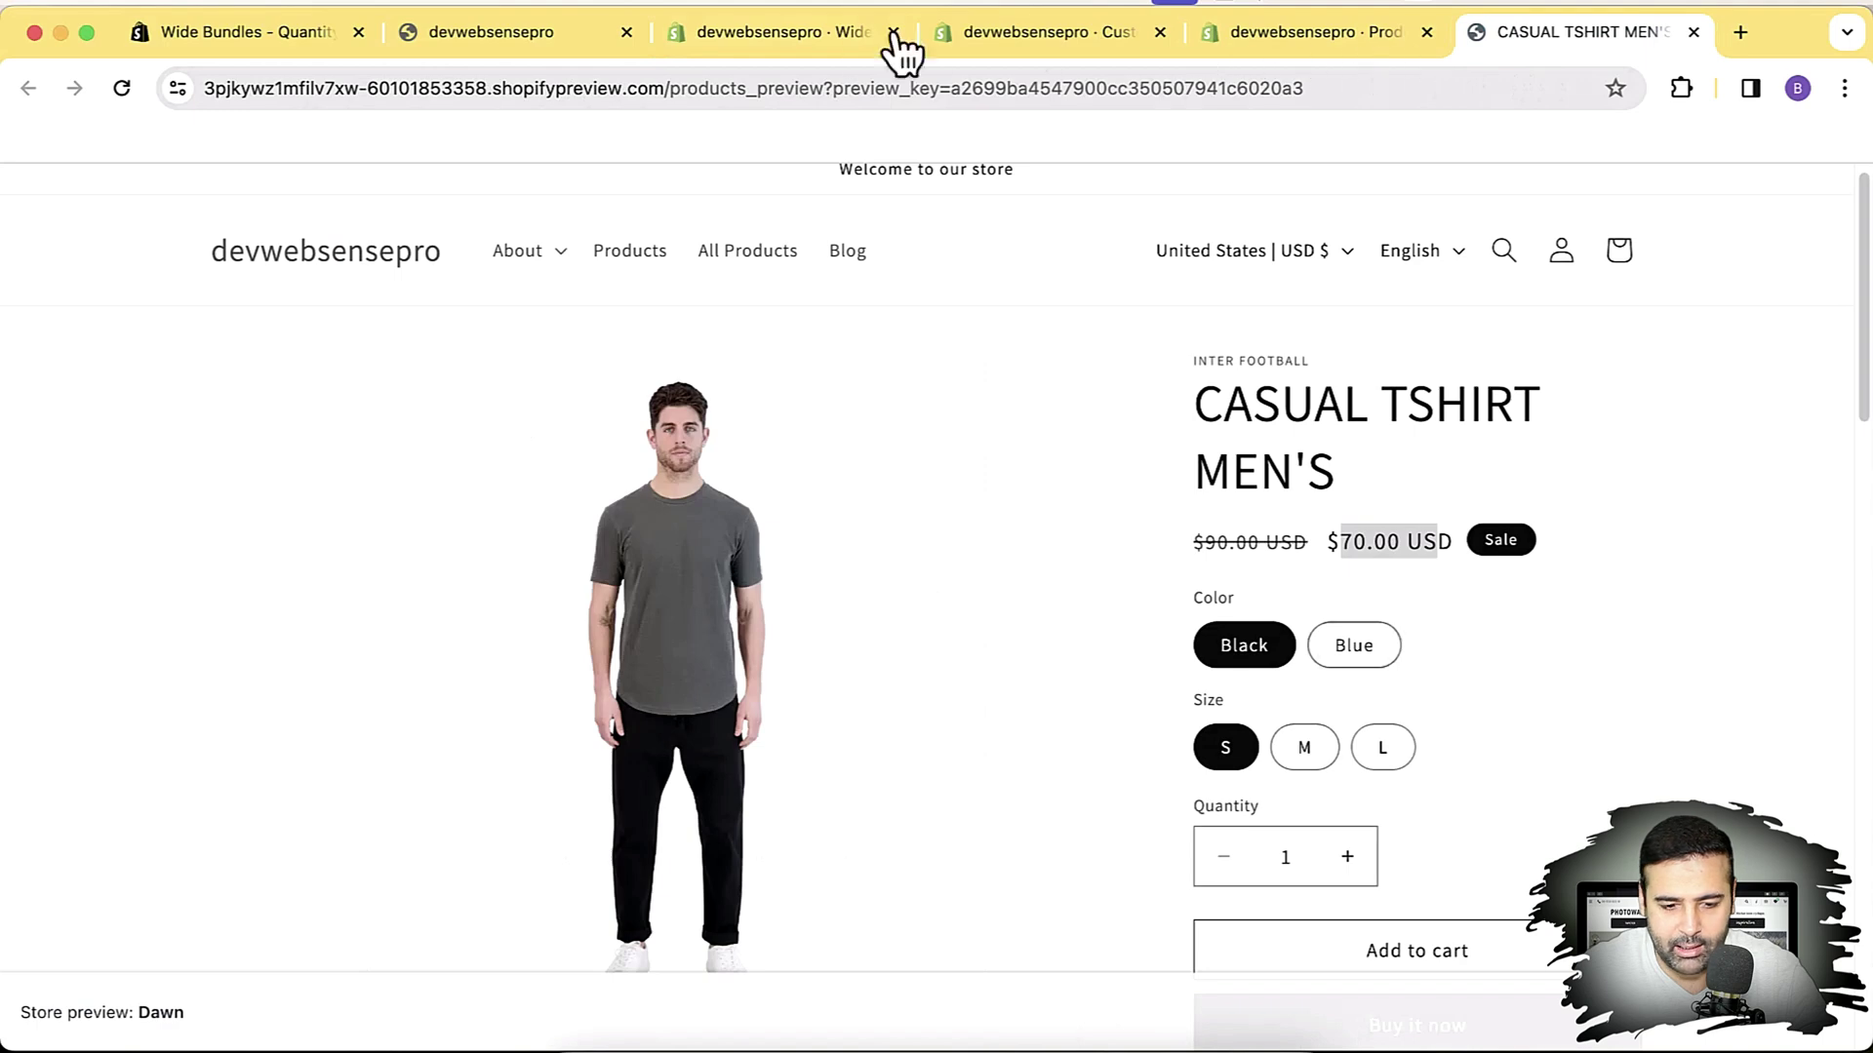
pyautogui.click(833, 32)
pyautogui.scroll(-3, 958, 460)
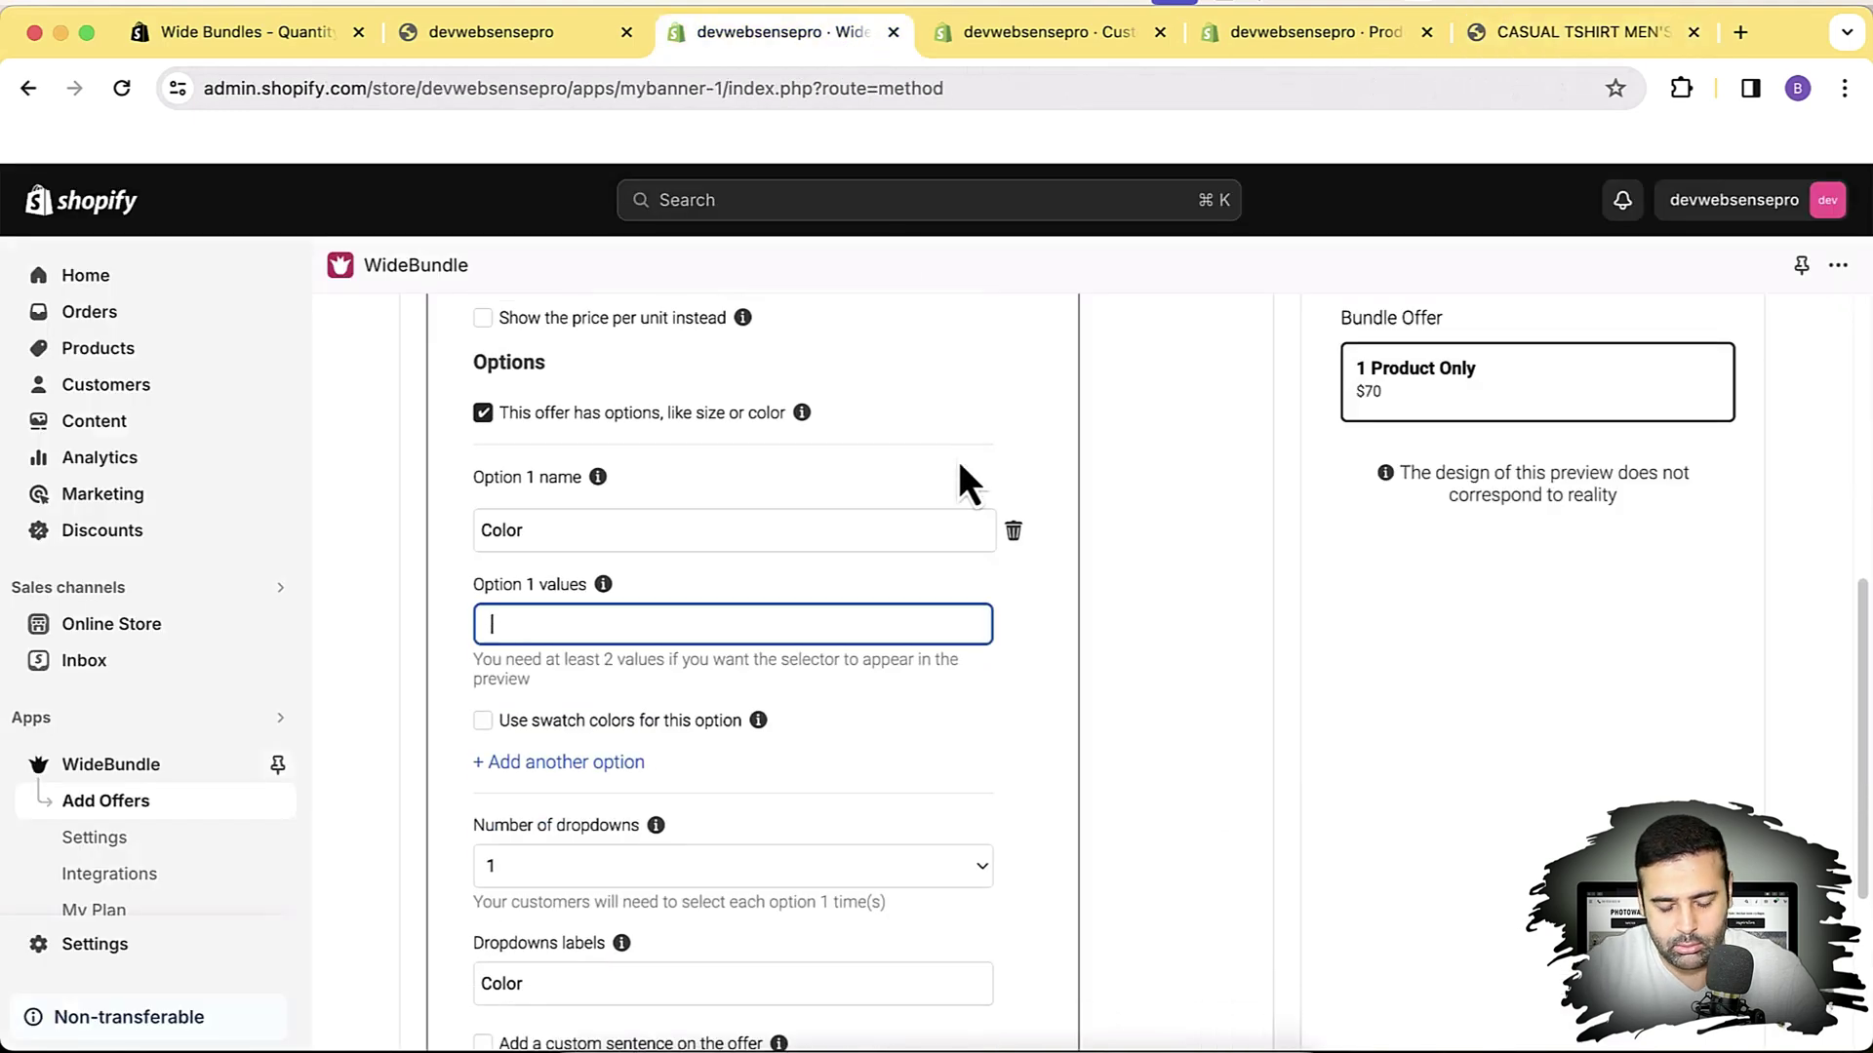
pyautogui.write('Black,Blue')
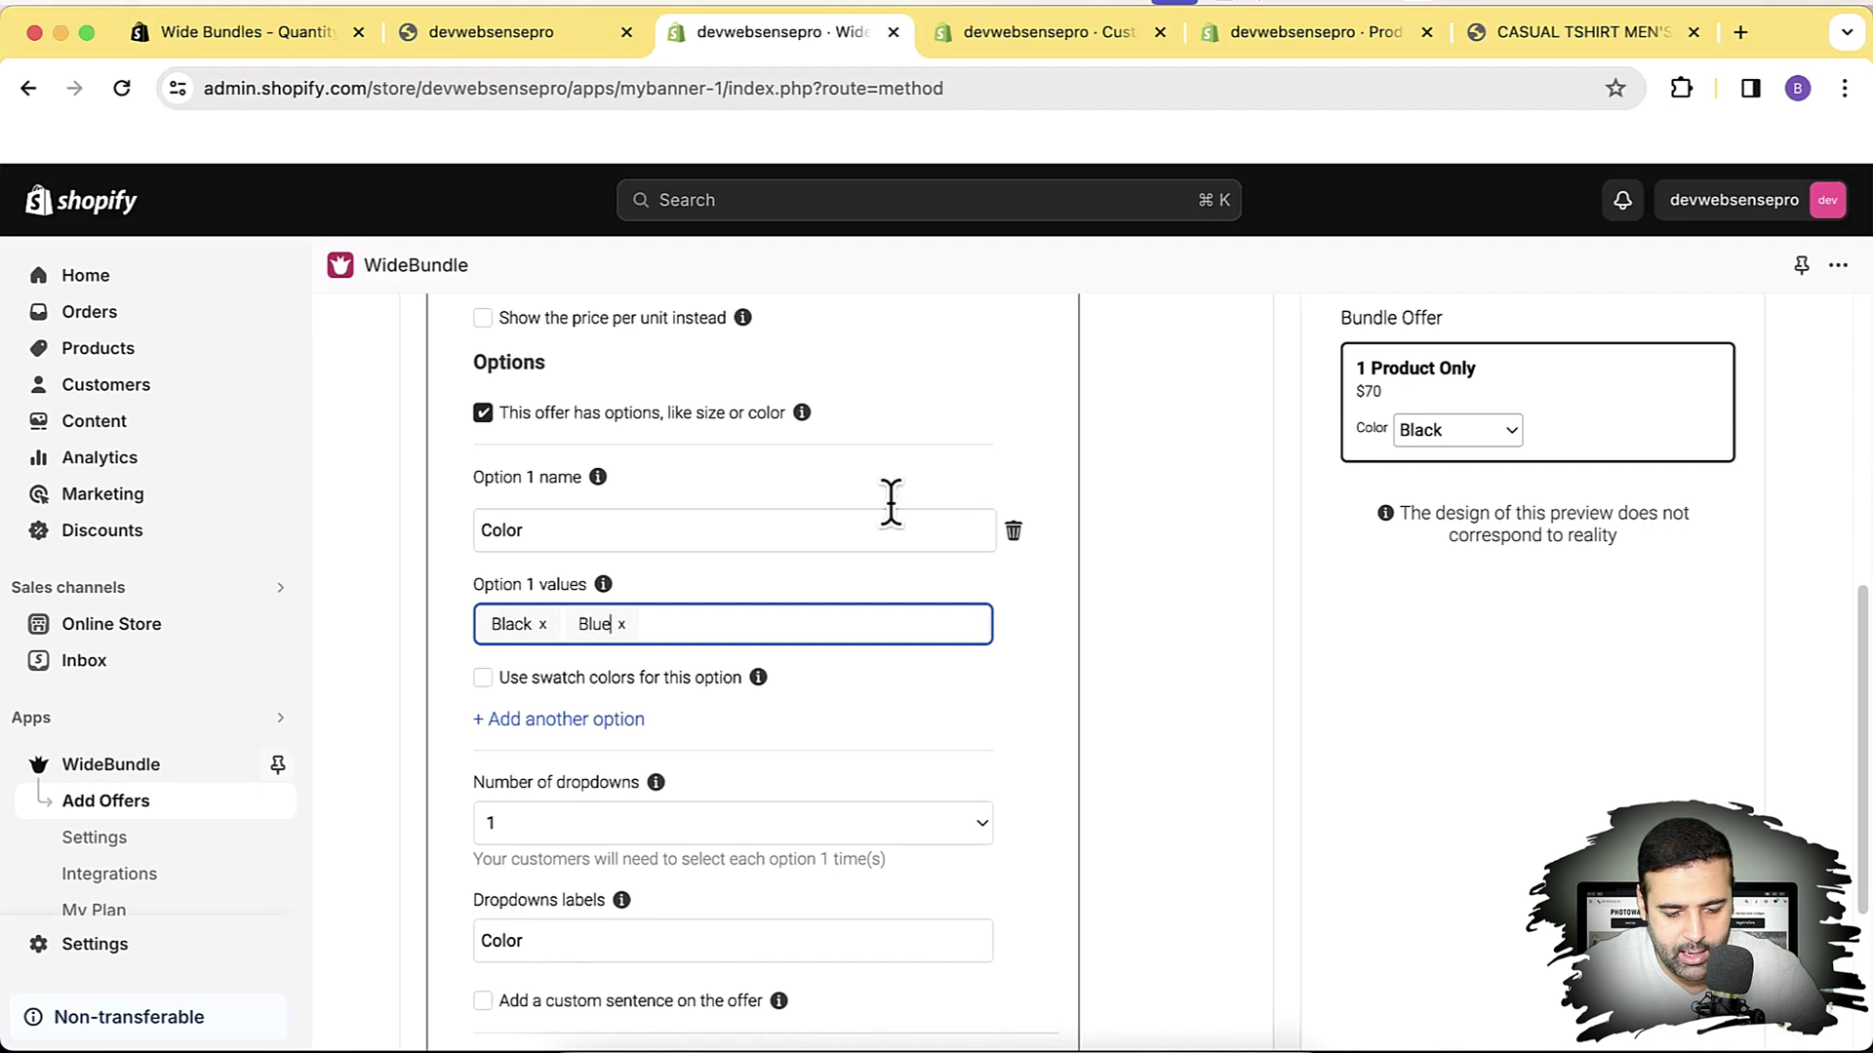
# Add a second option named Size to the offer with the values Small, Medium and Large
pyautogui.click(605, 720)
pyautogui.click(606, 795)
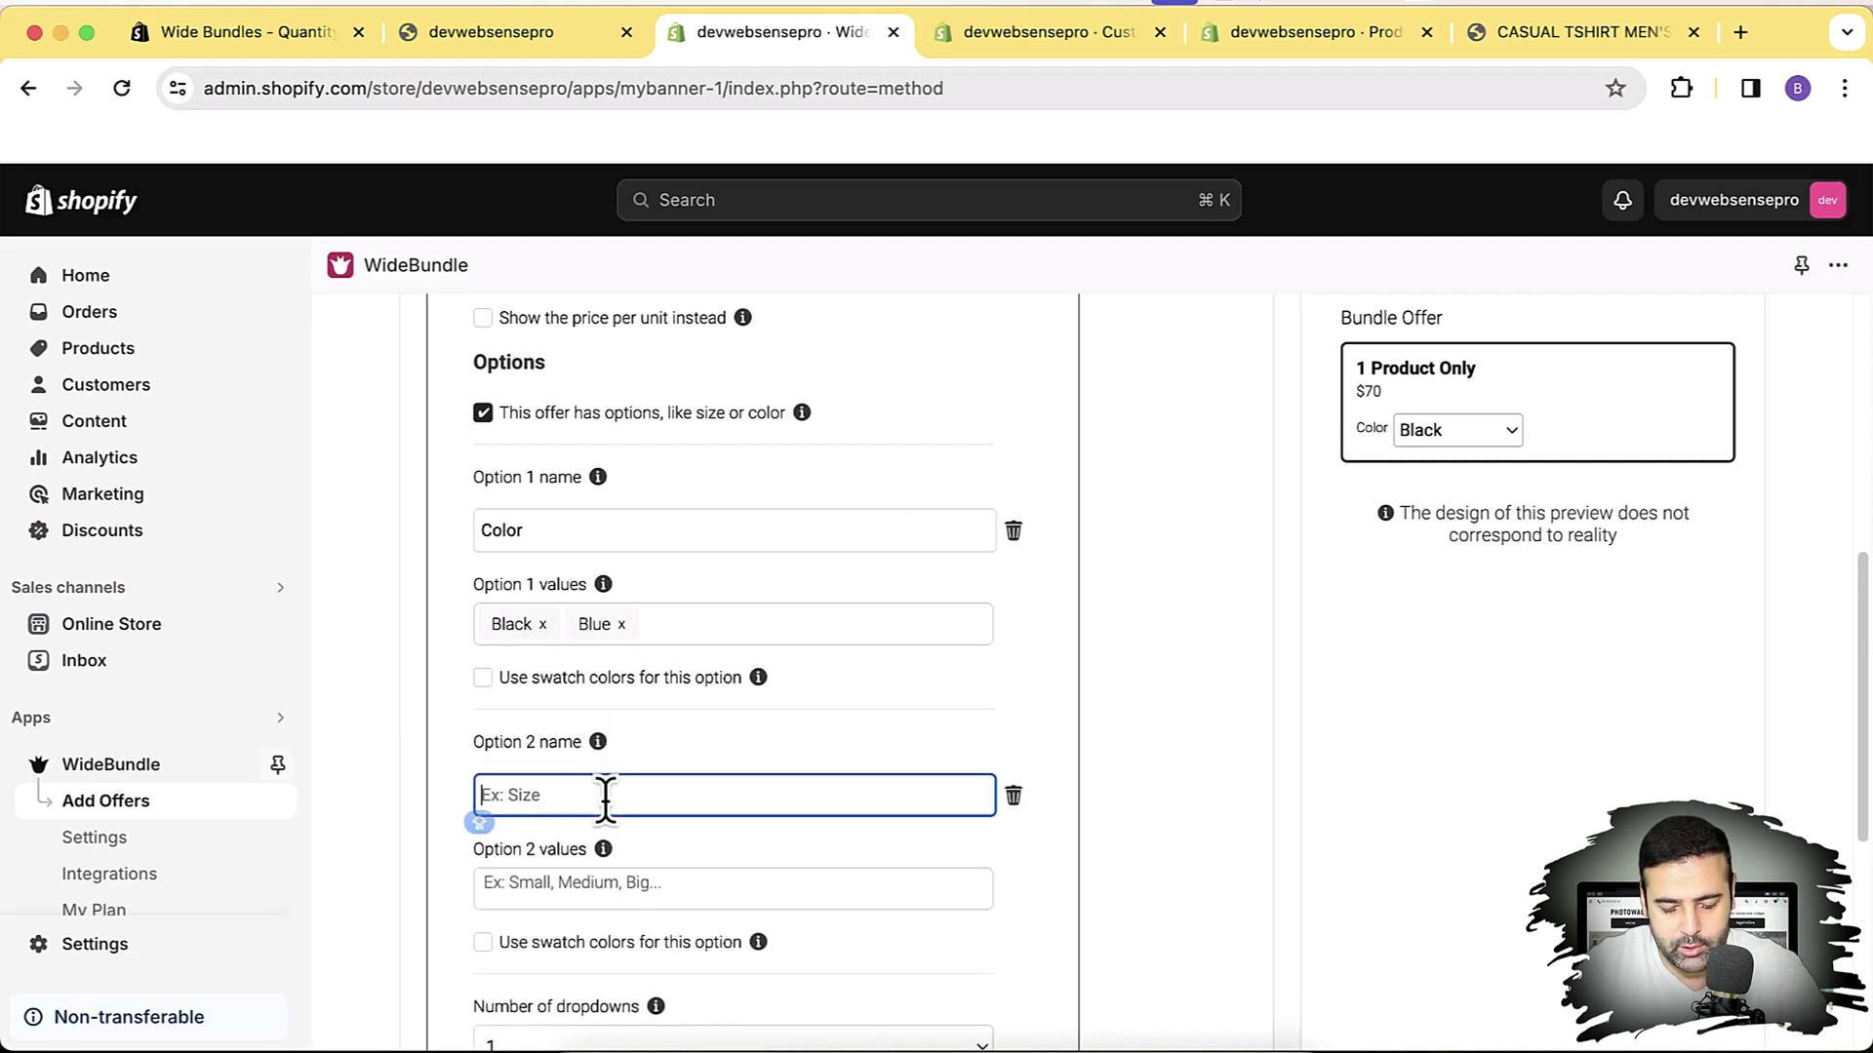
pyautogui.write('Size')
pyautogui.press('Tab')
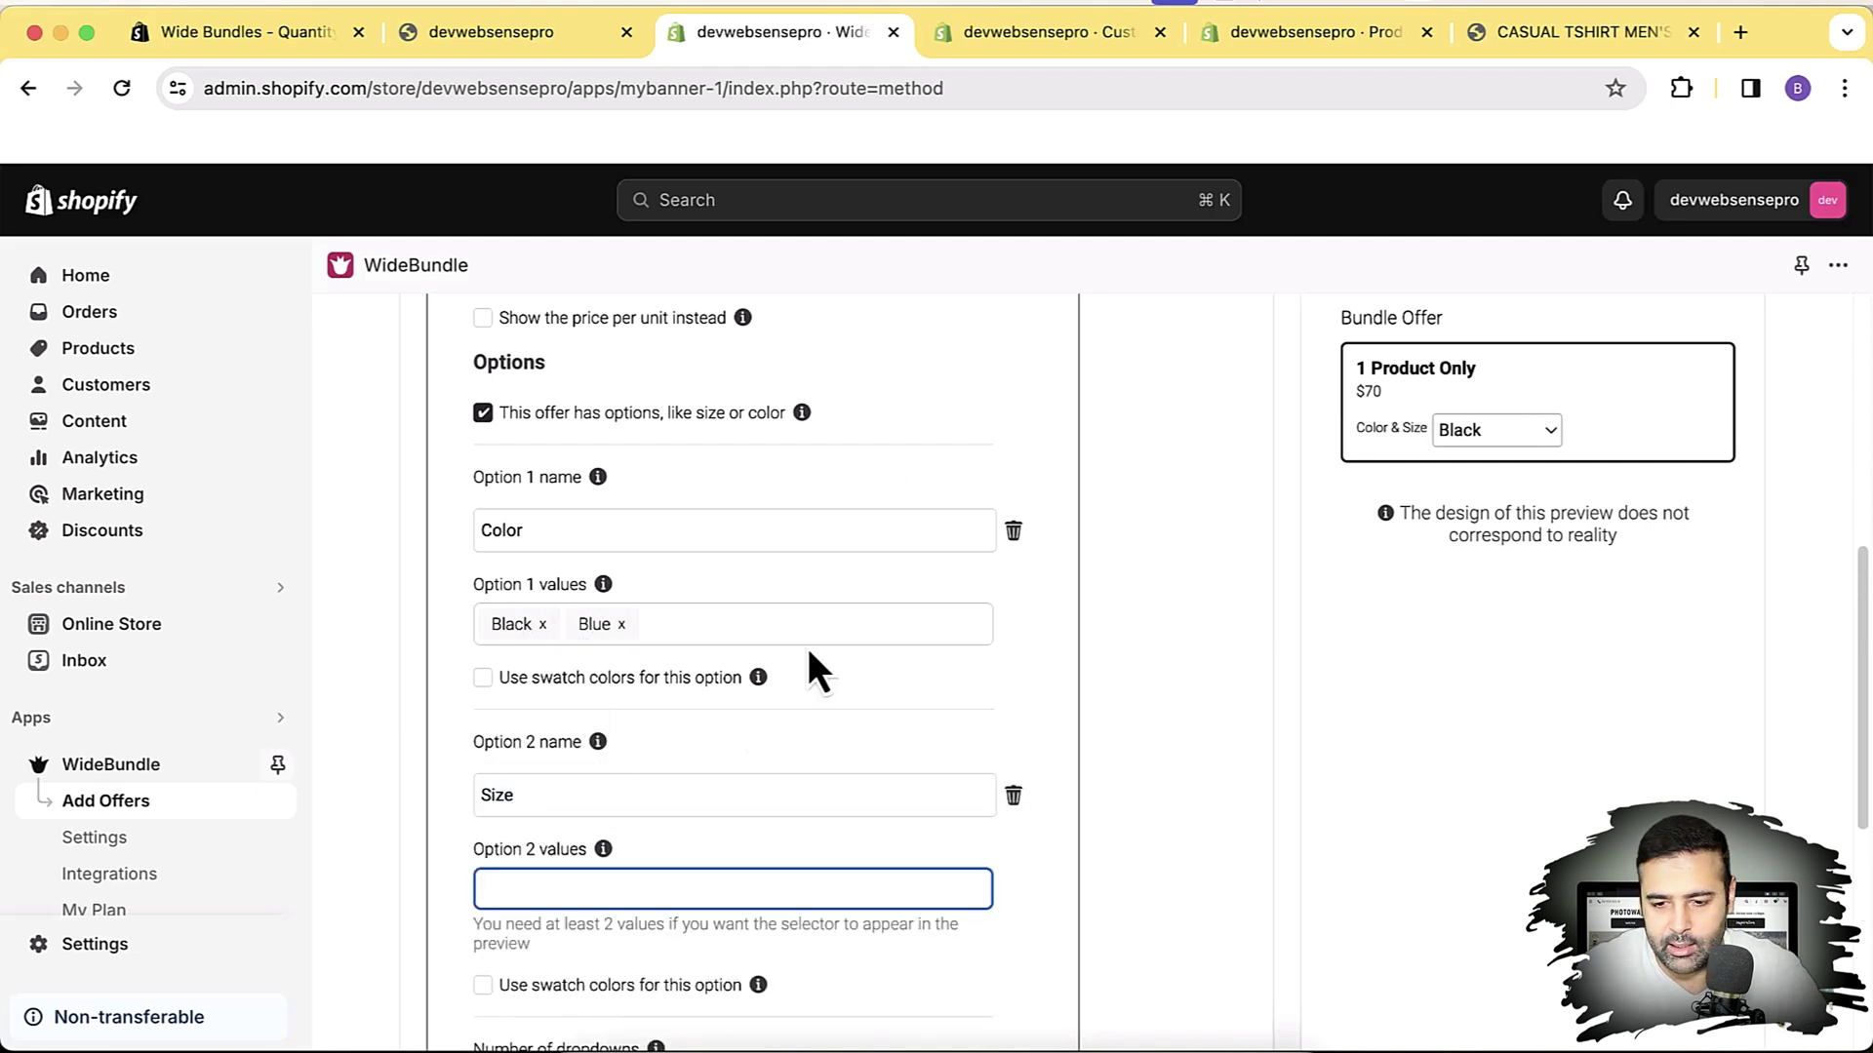
pyautogui.click(1563, 55)
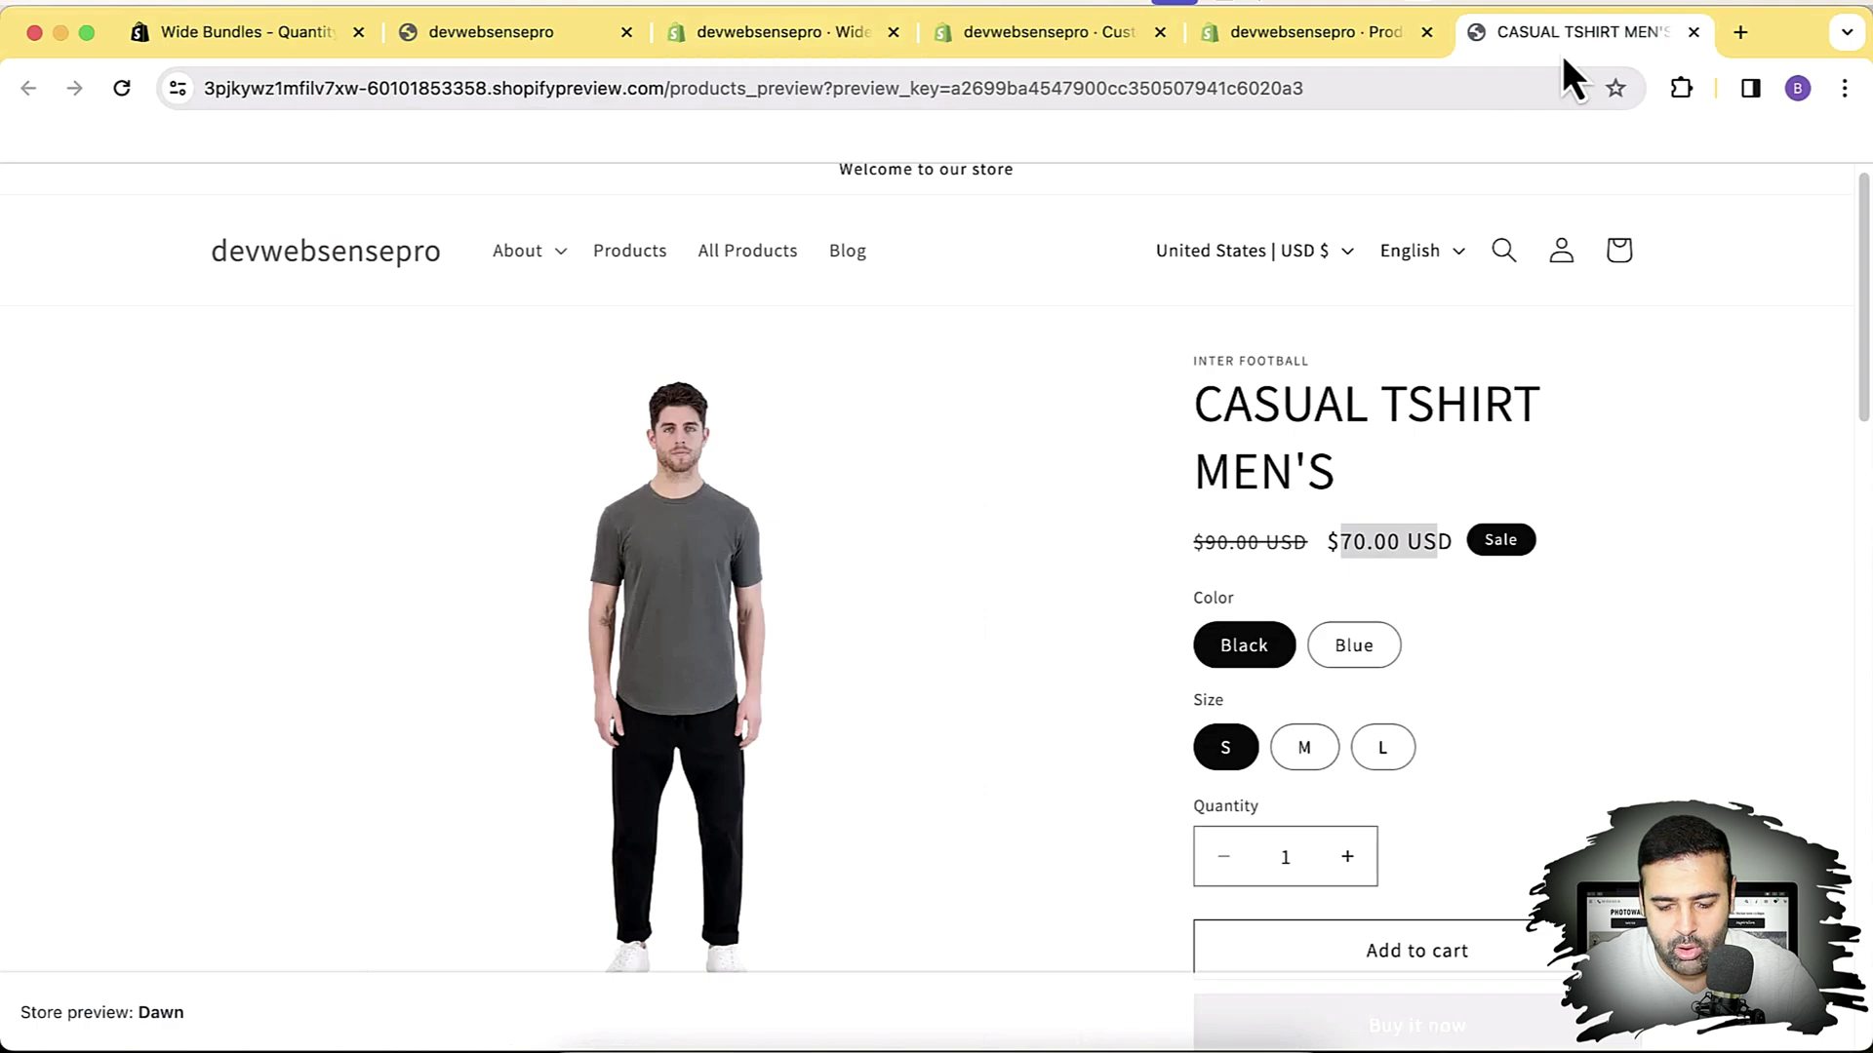
pyautogui.click(761, 47)
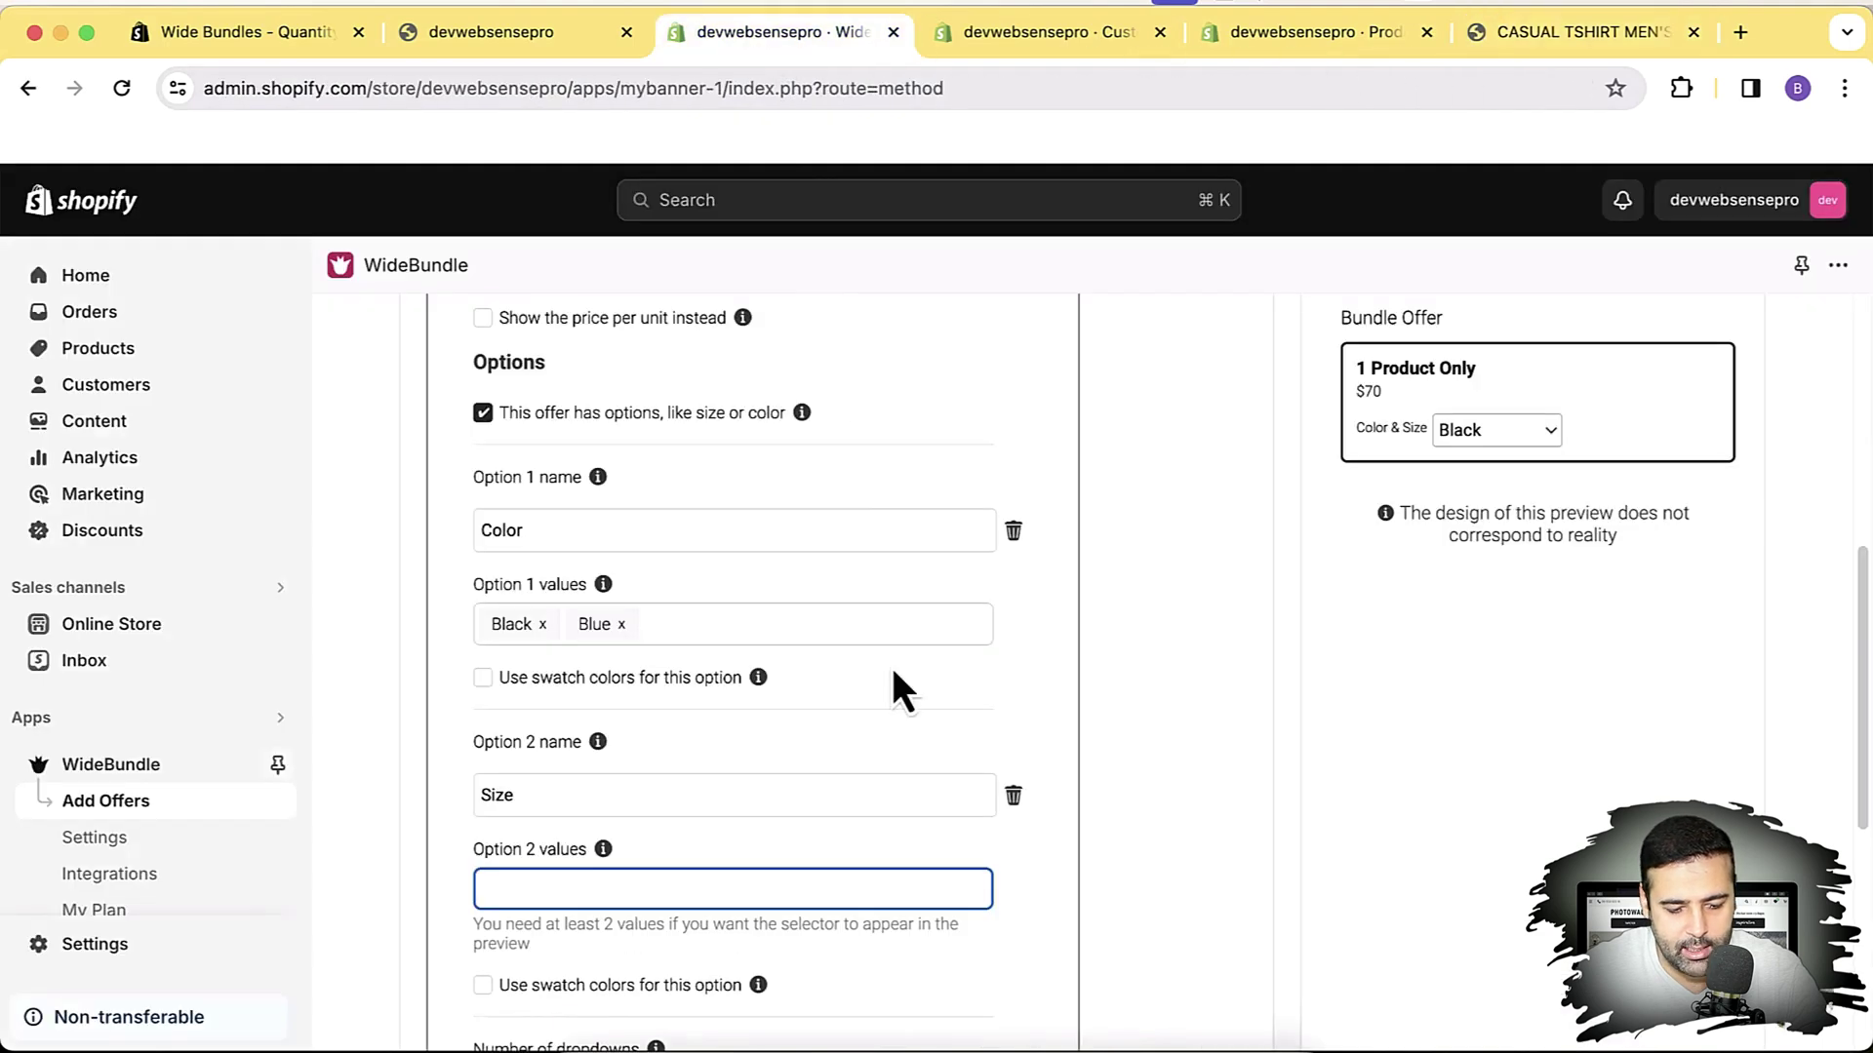
pyautogui.write('Small,Me')
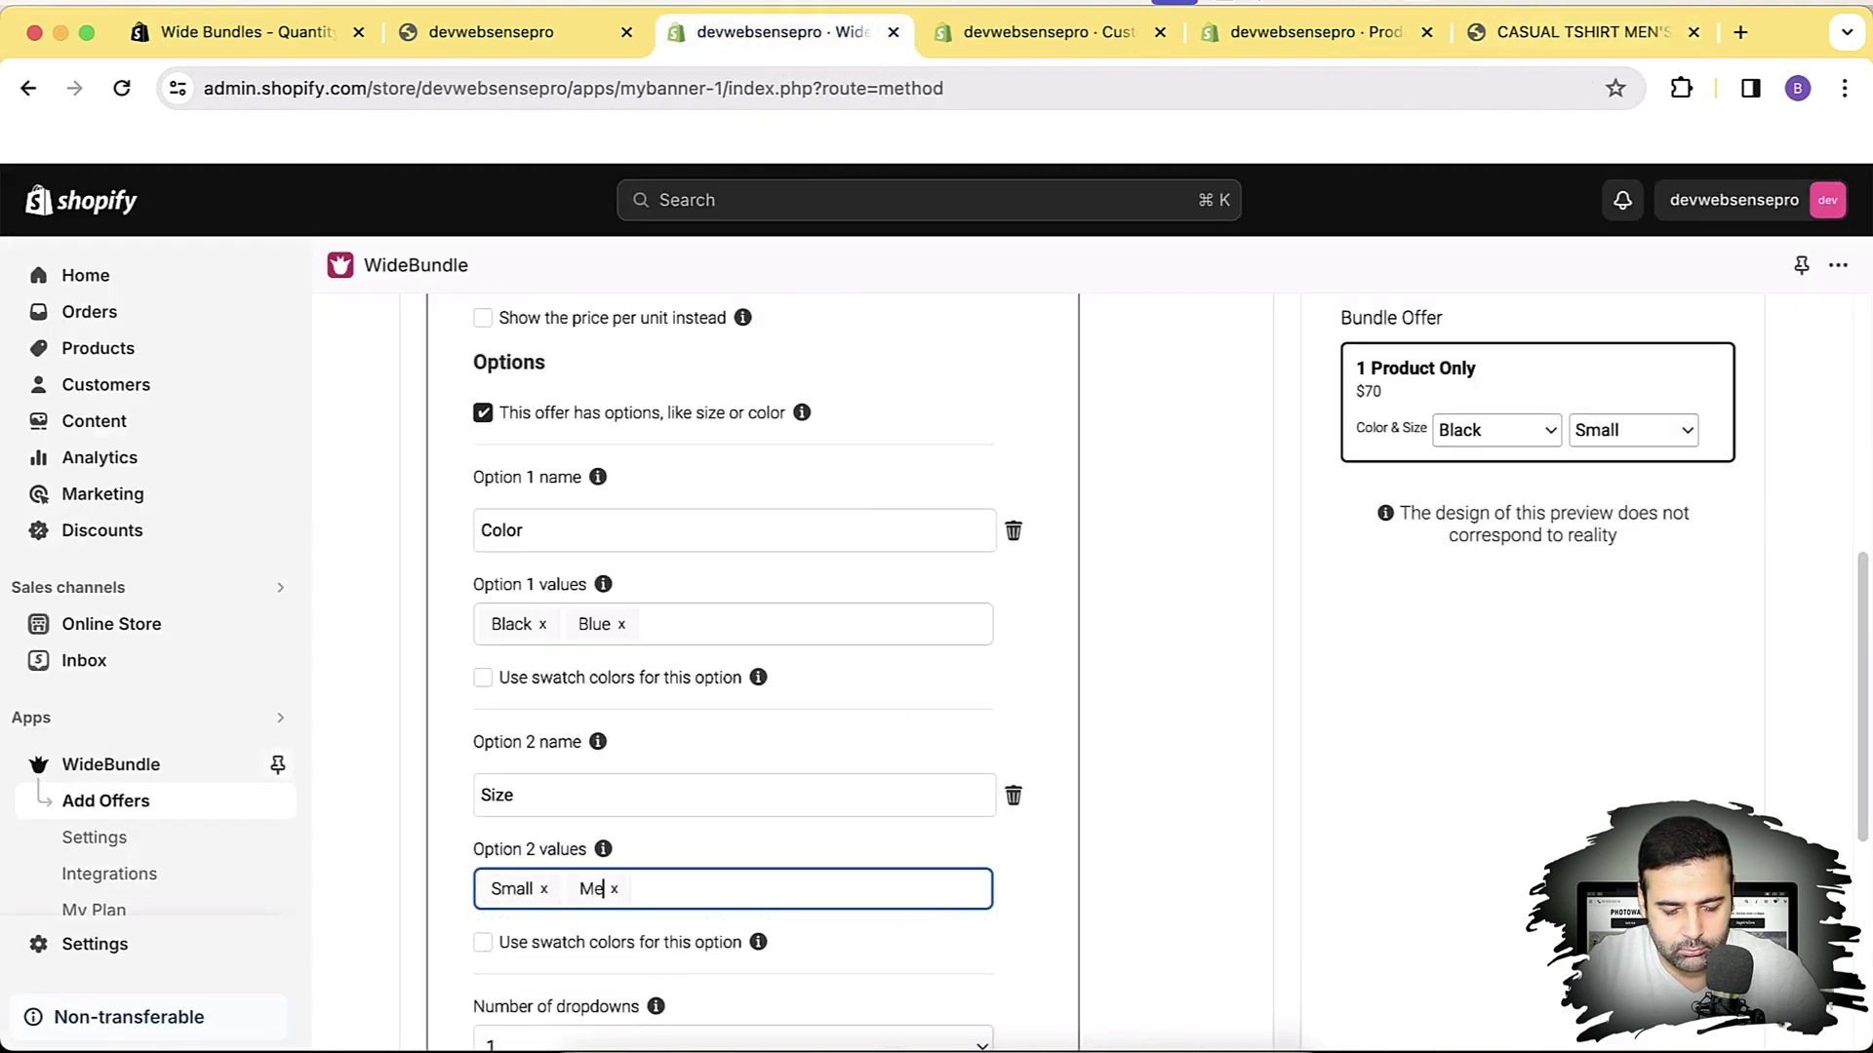
pyautogui.write('dium,Large')
# Turn on swatch colors for the Color option and leave them off for the Size option after trying them there
pyautogui.scroll(-1, 992, 595)
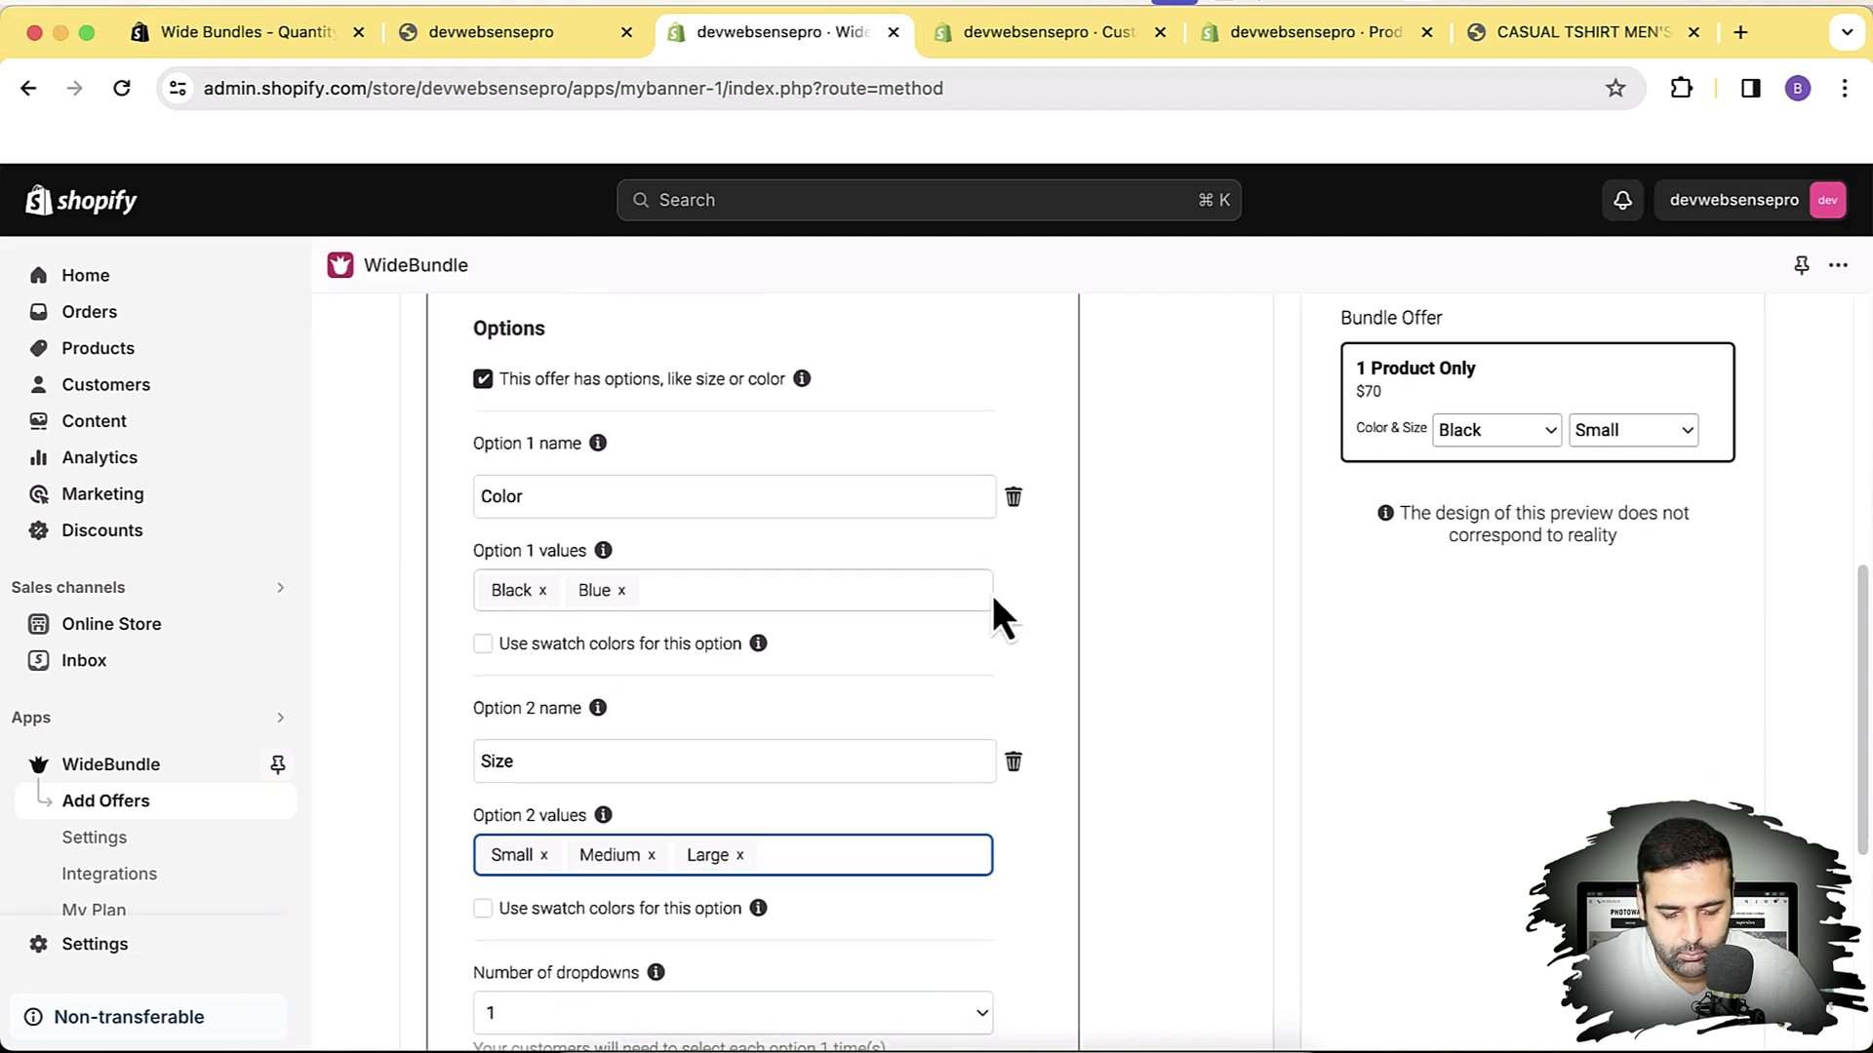
pyautogui.scroll(-2, 992, 595)
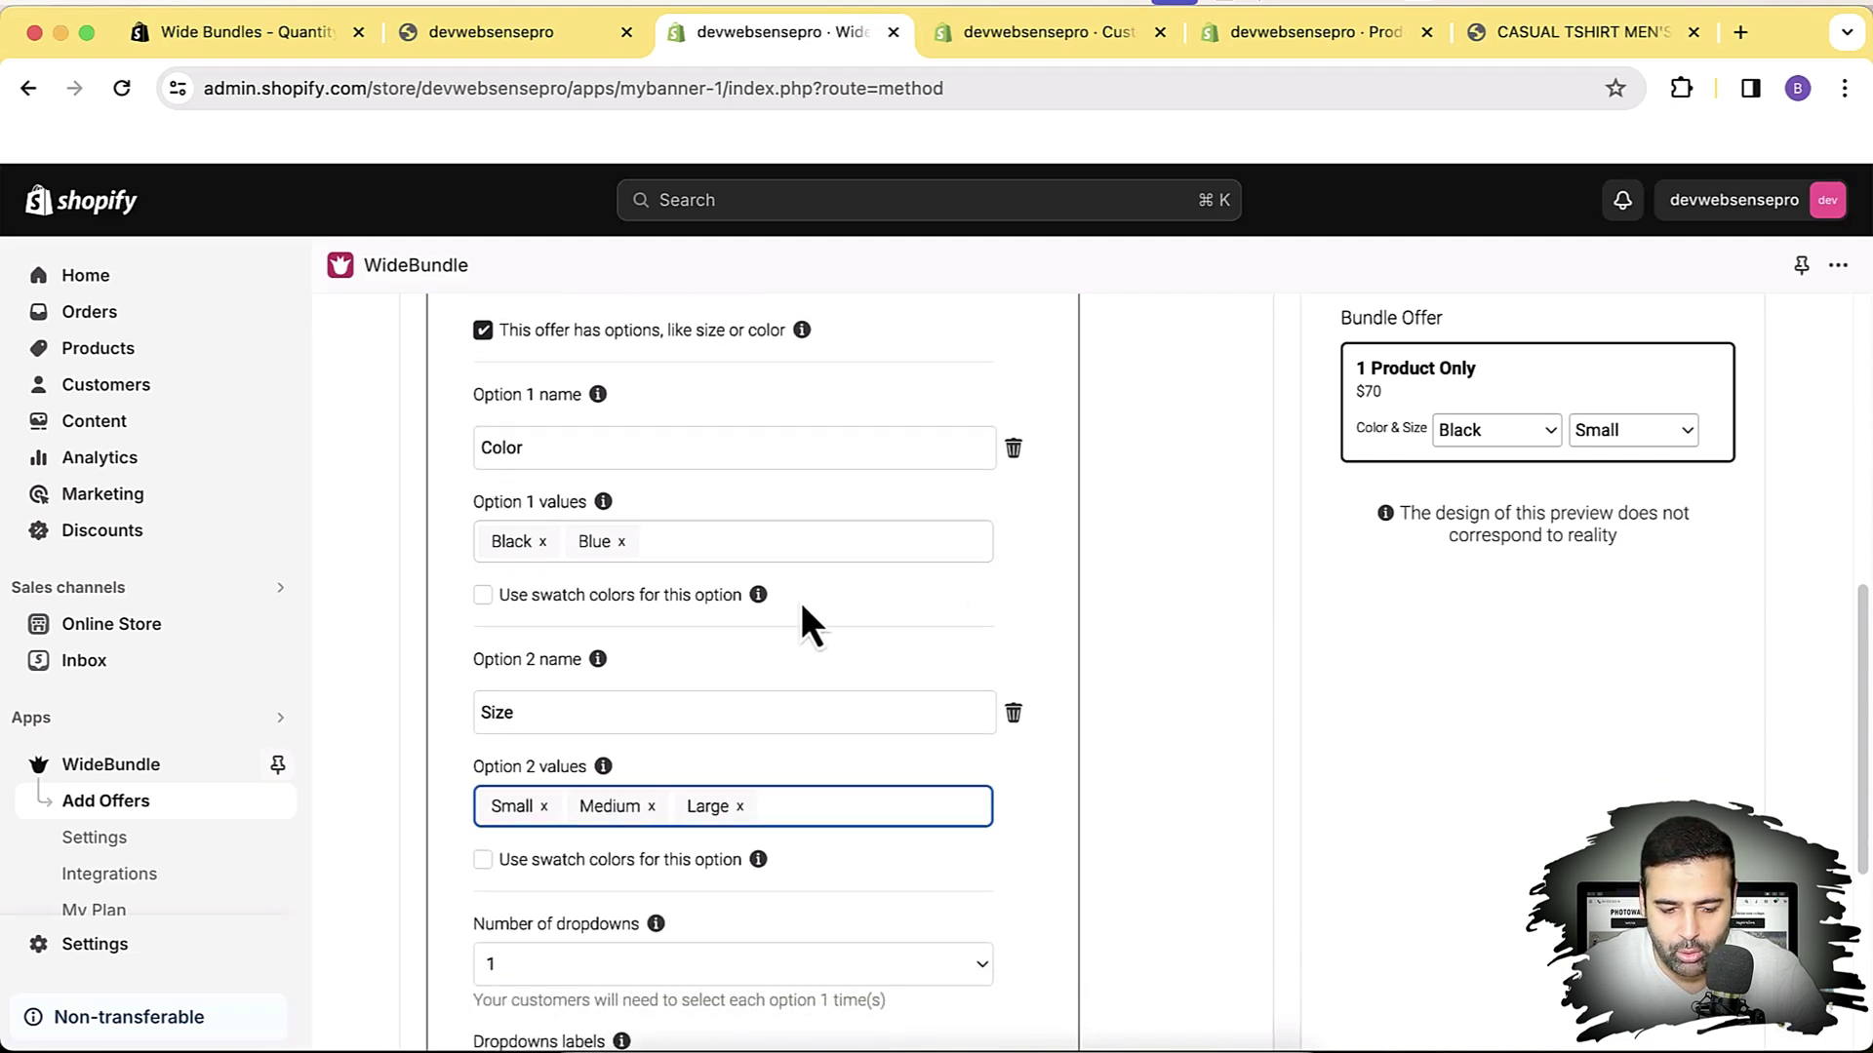
pyautogui.click(598, 613)
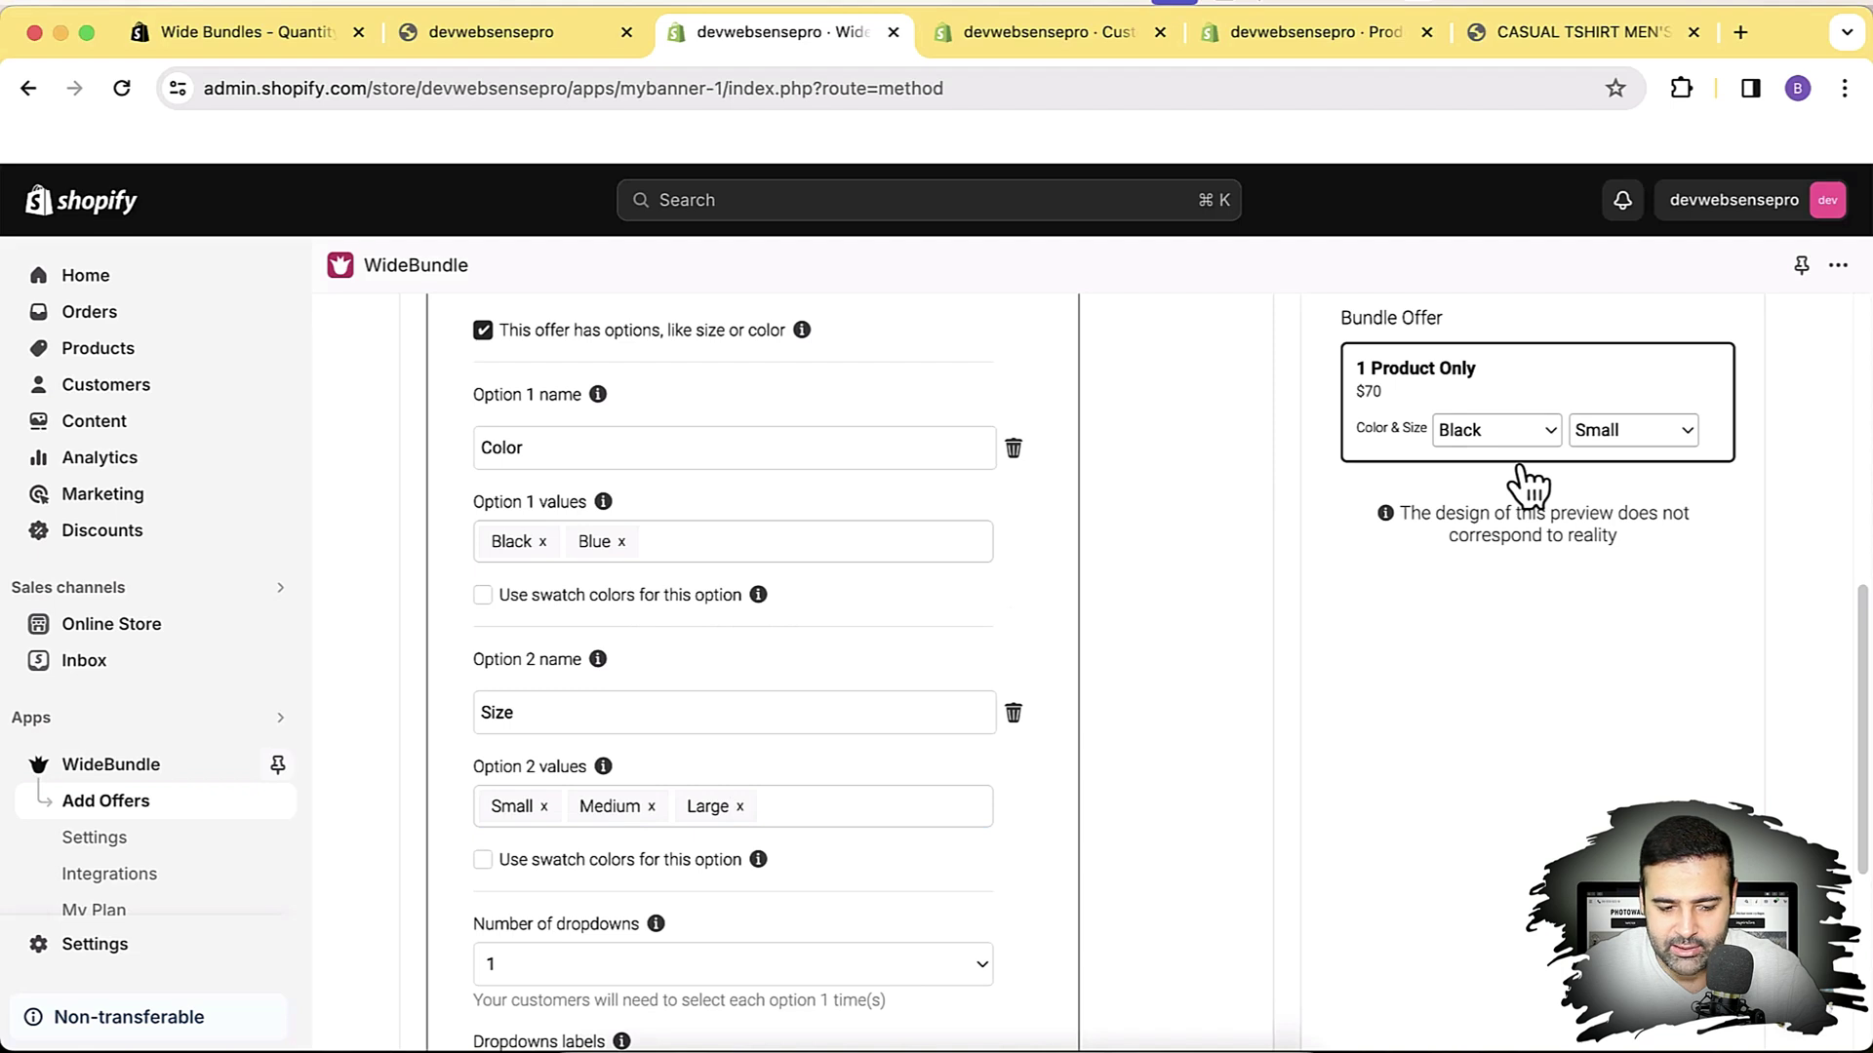
pyautogui.click(482, 595)
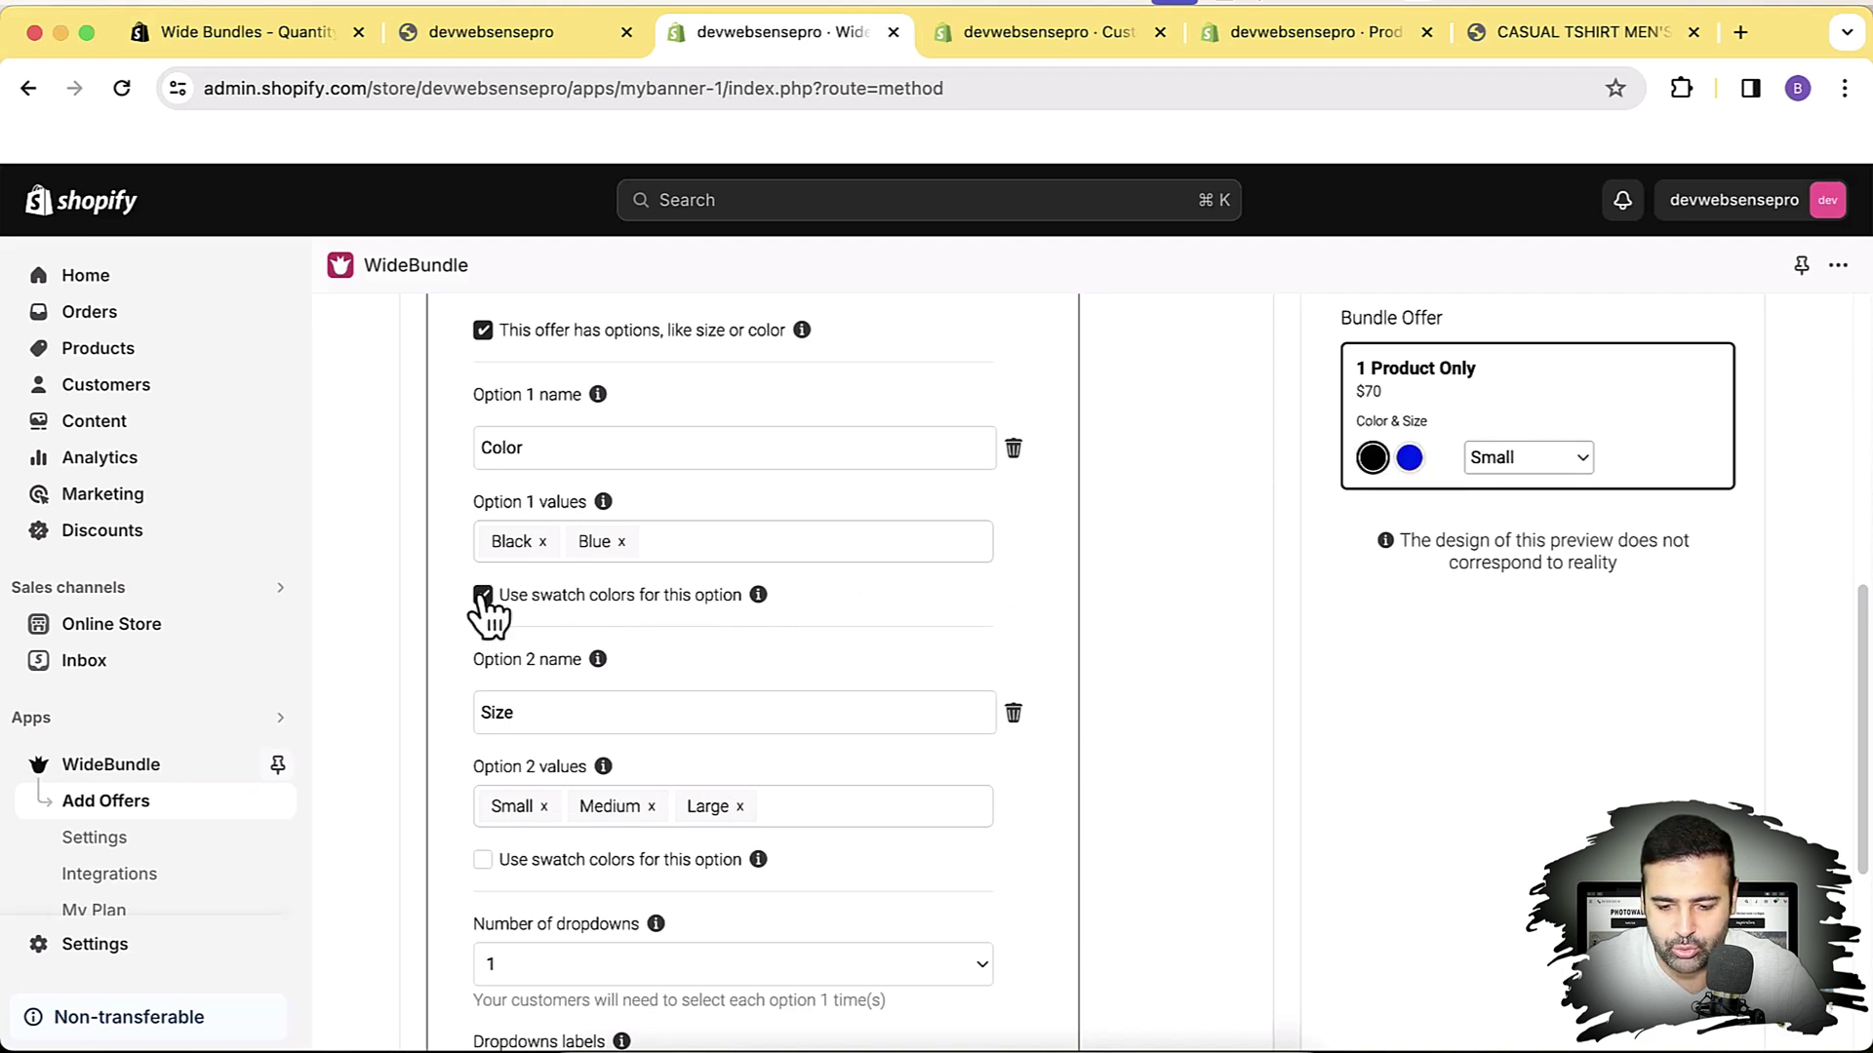
pyautogui.scroll(-1, 483, 606)
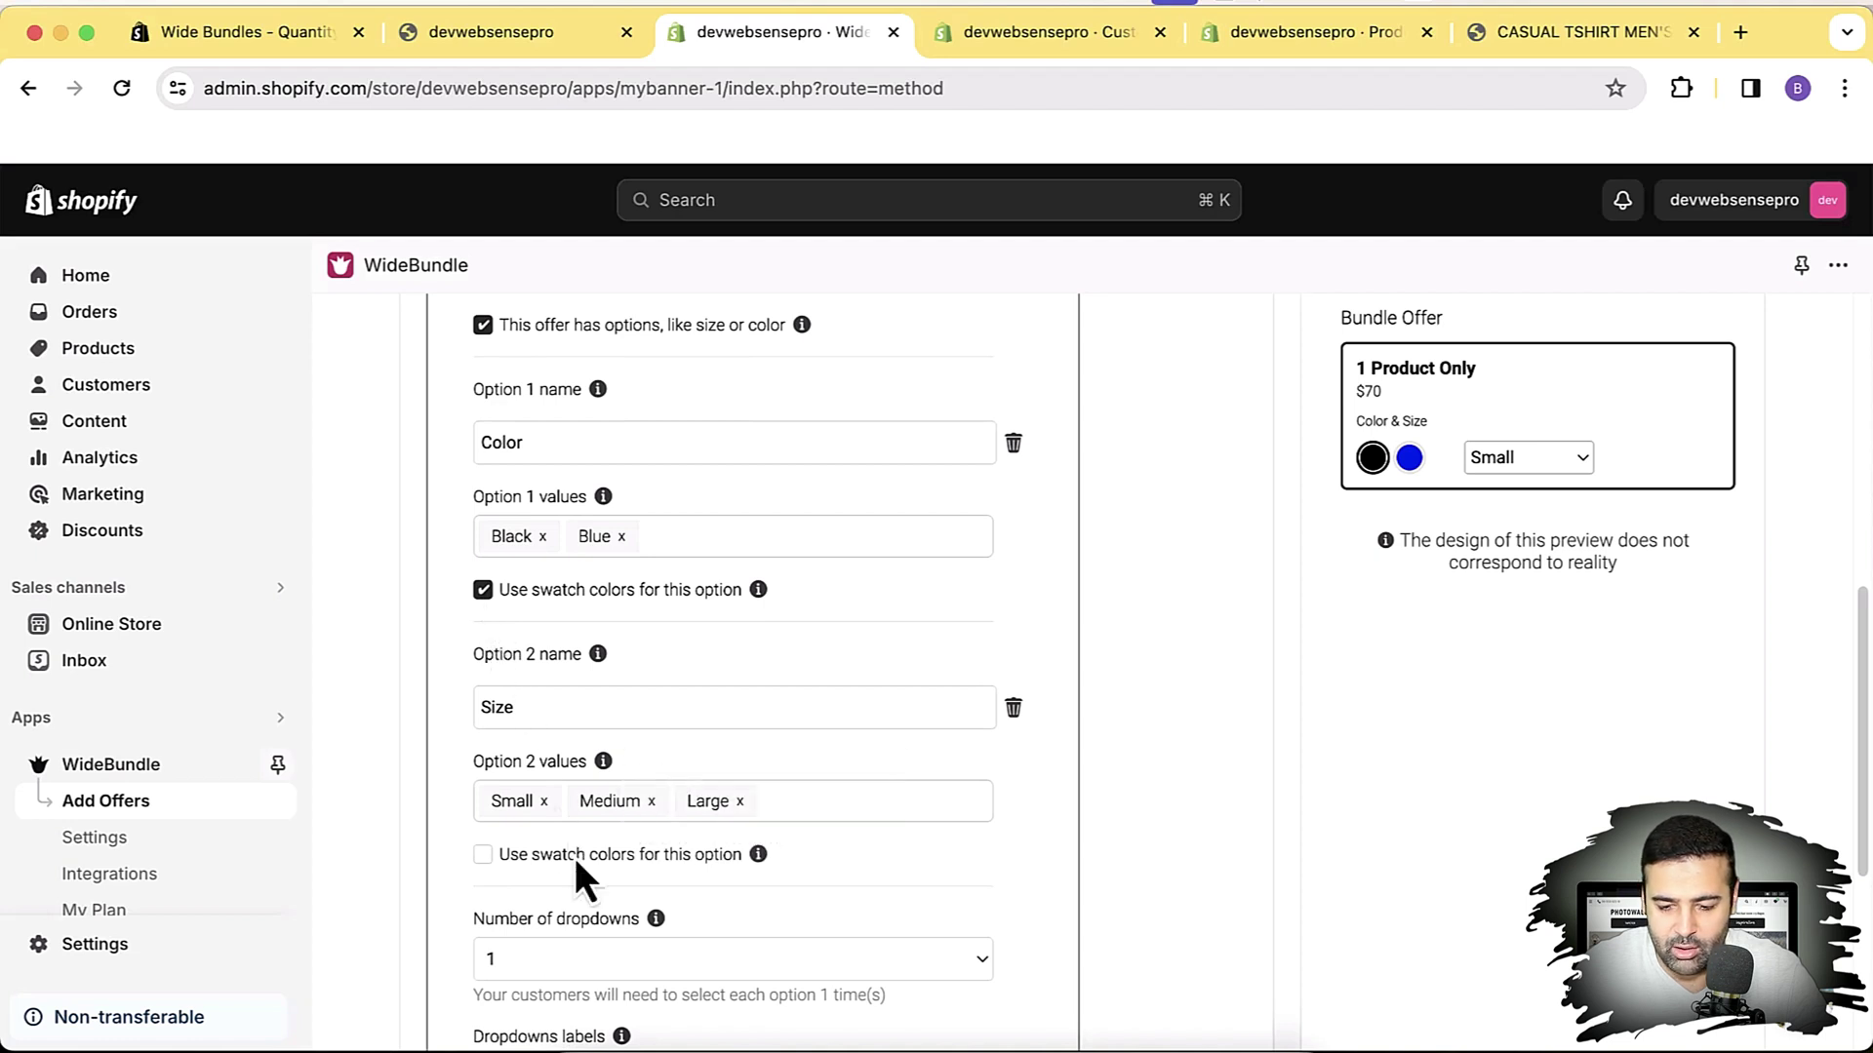
pyautogui.click(483, 855)
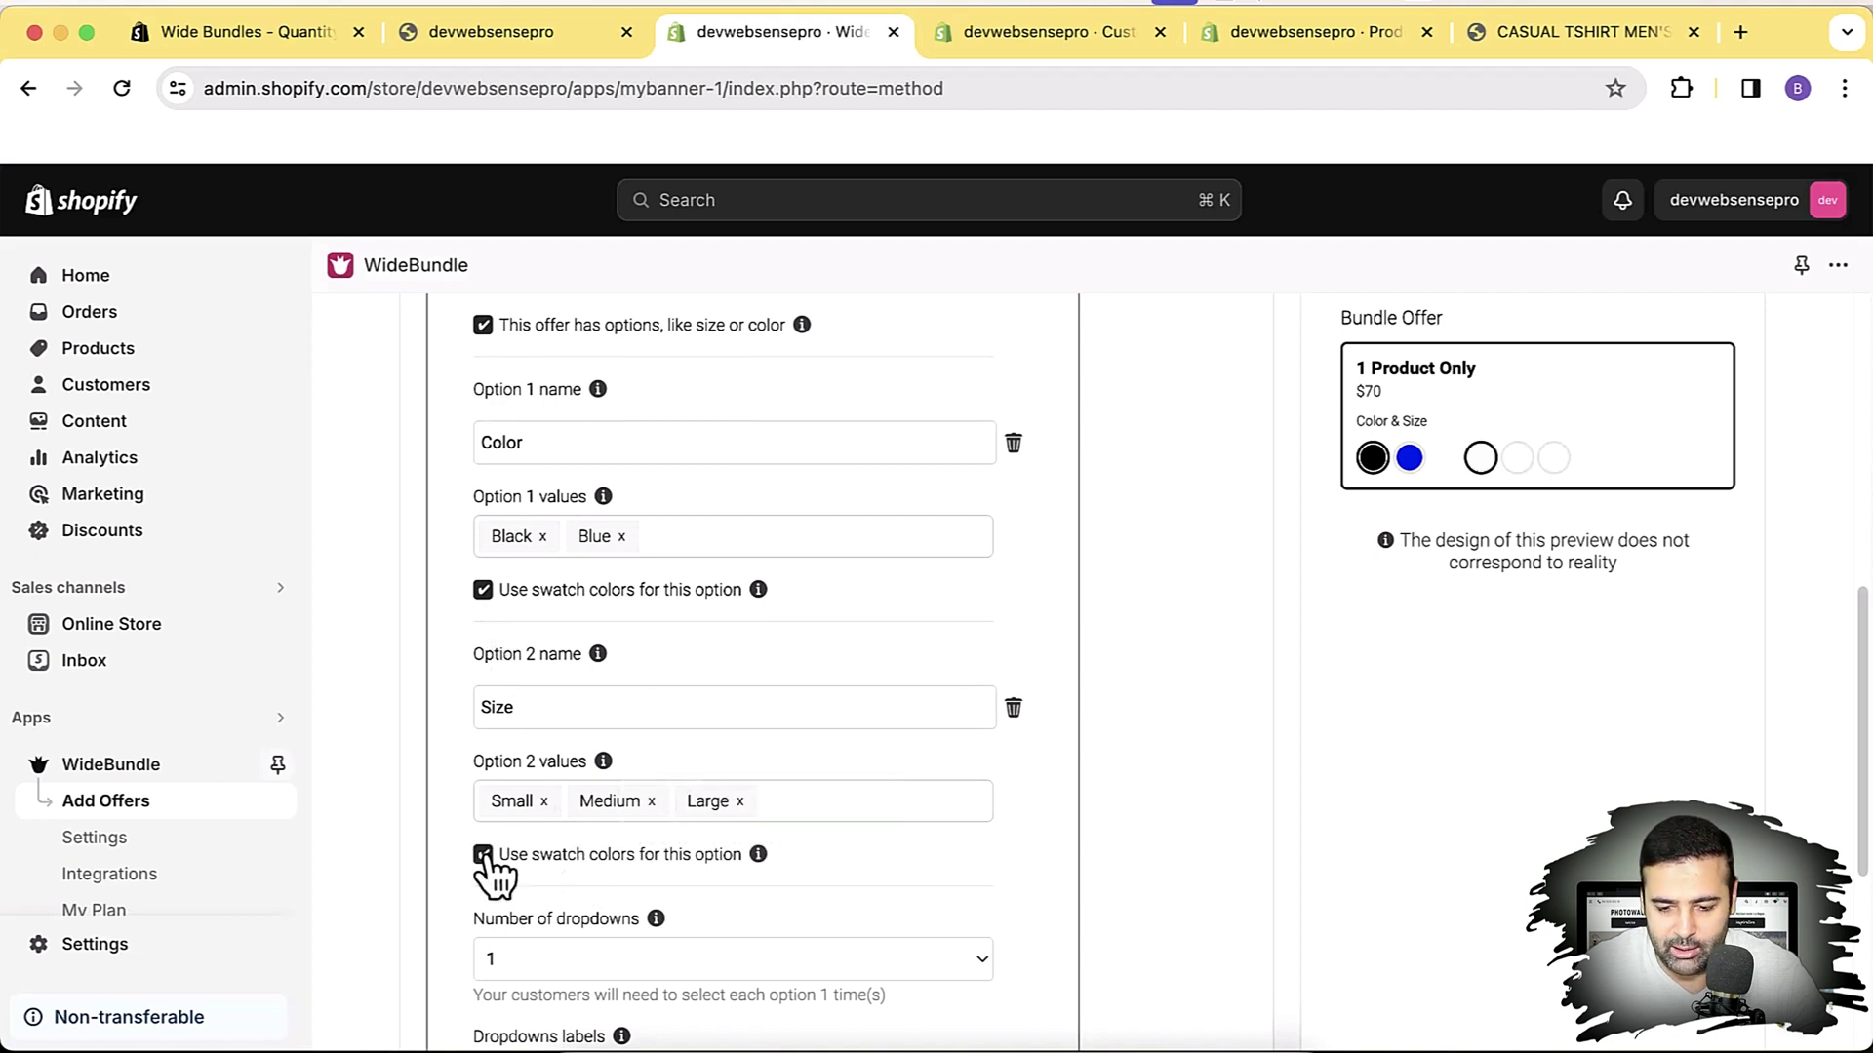
pyautogui.click(483, 856)
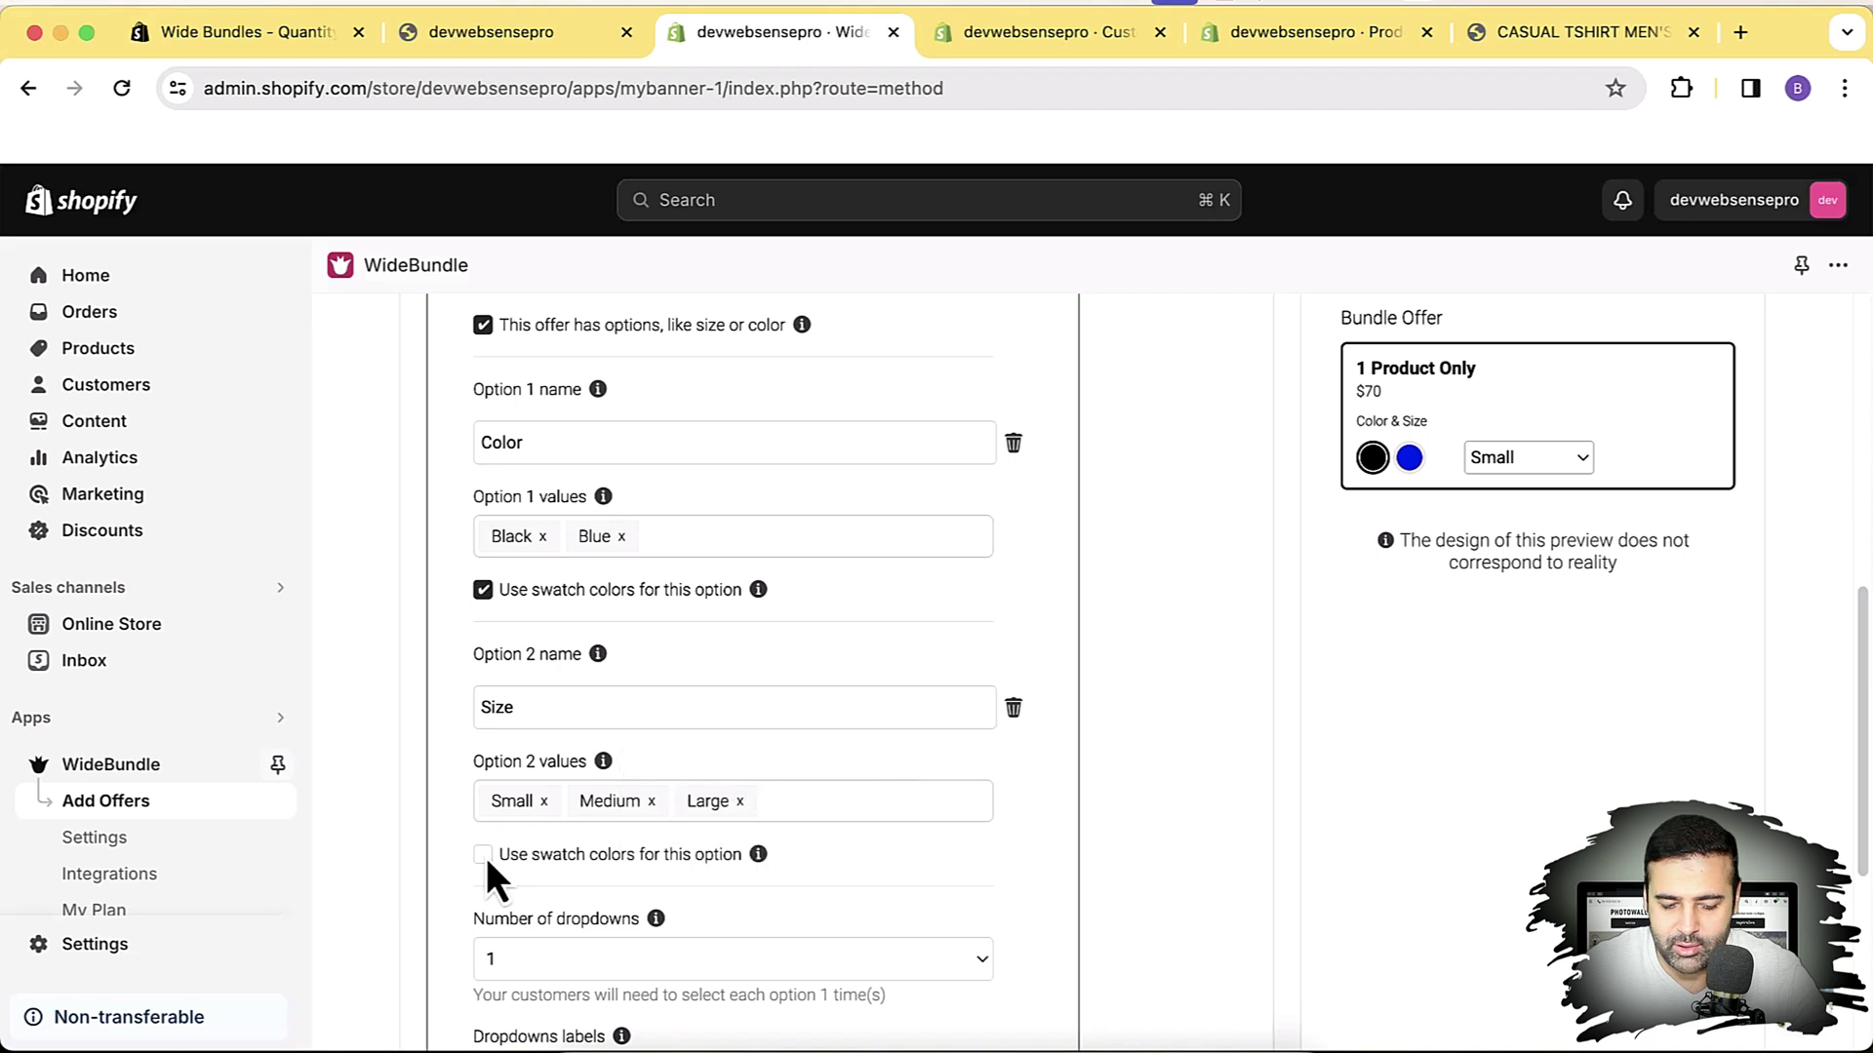
# Enable a custom sentence on the "1 Product Only" offer
pyautogui.scroll(-2, 973, 653)
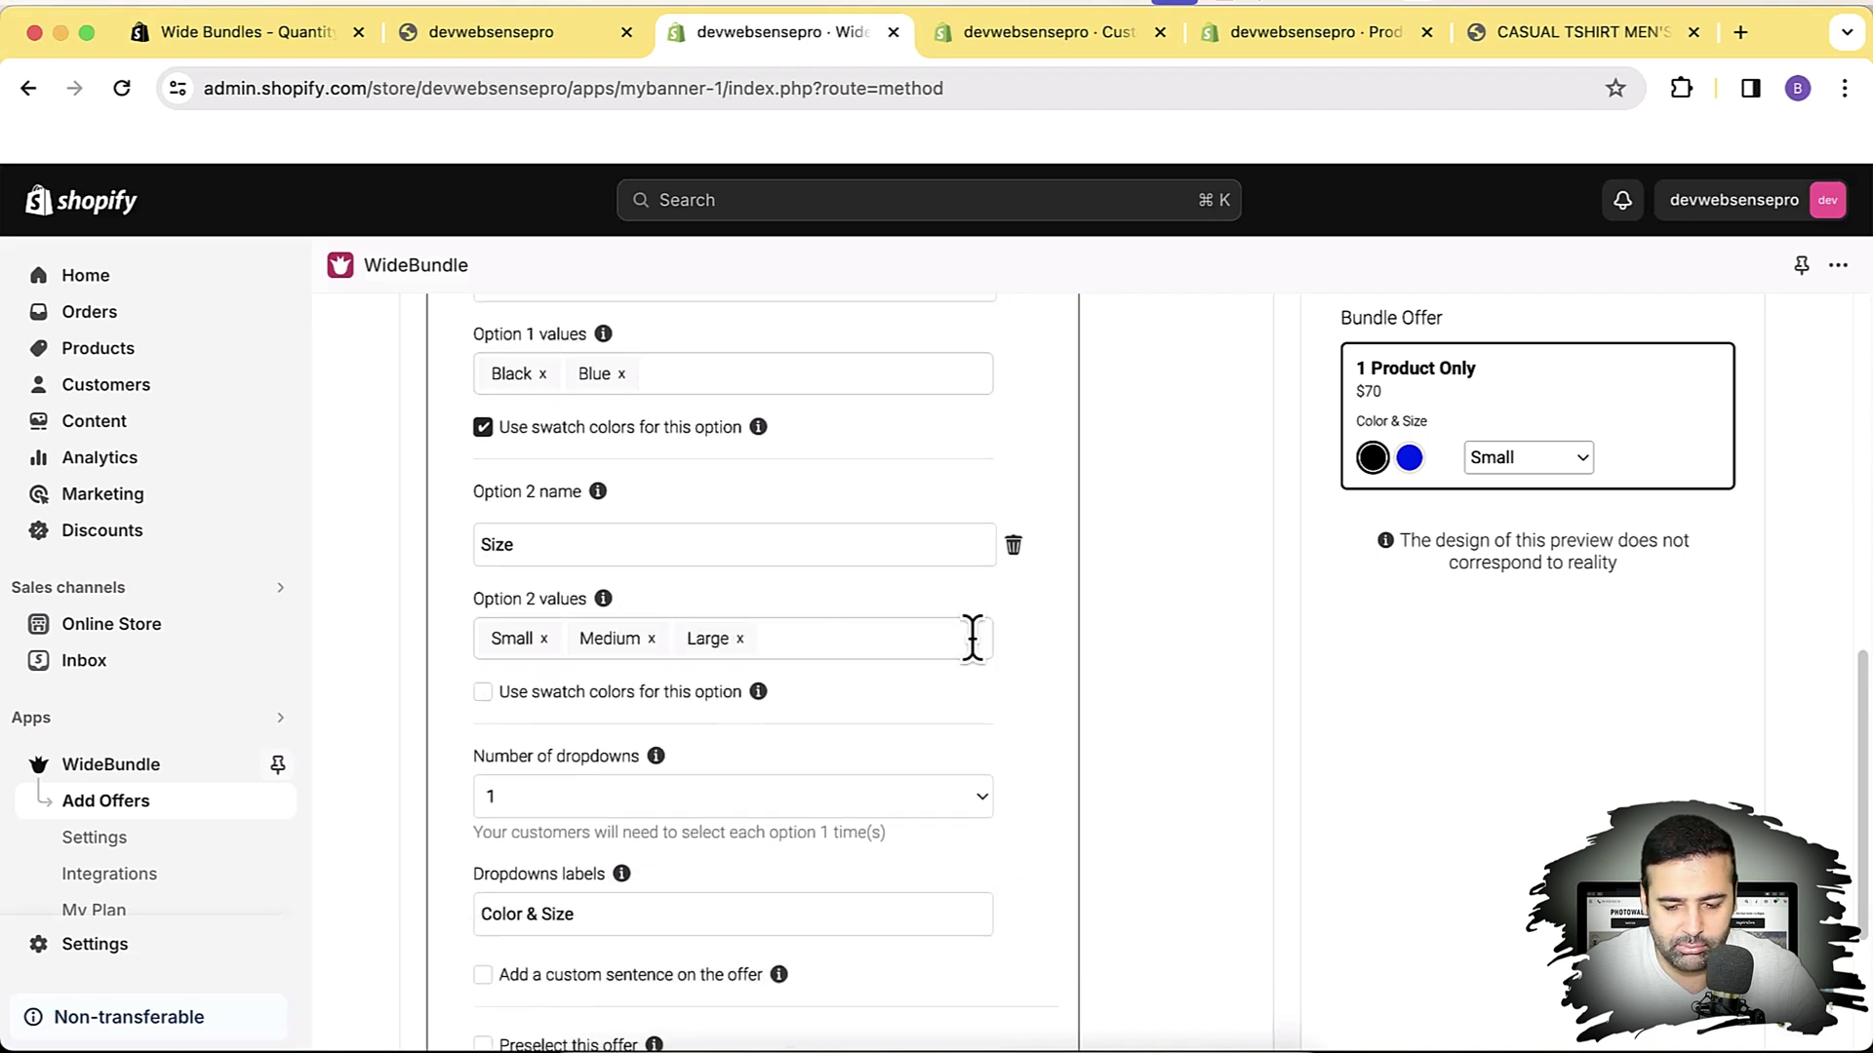
pyautogui.scroll(3, 973, 653)
pyautogui.scroll(-4, 995, 498)
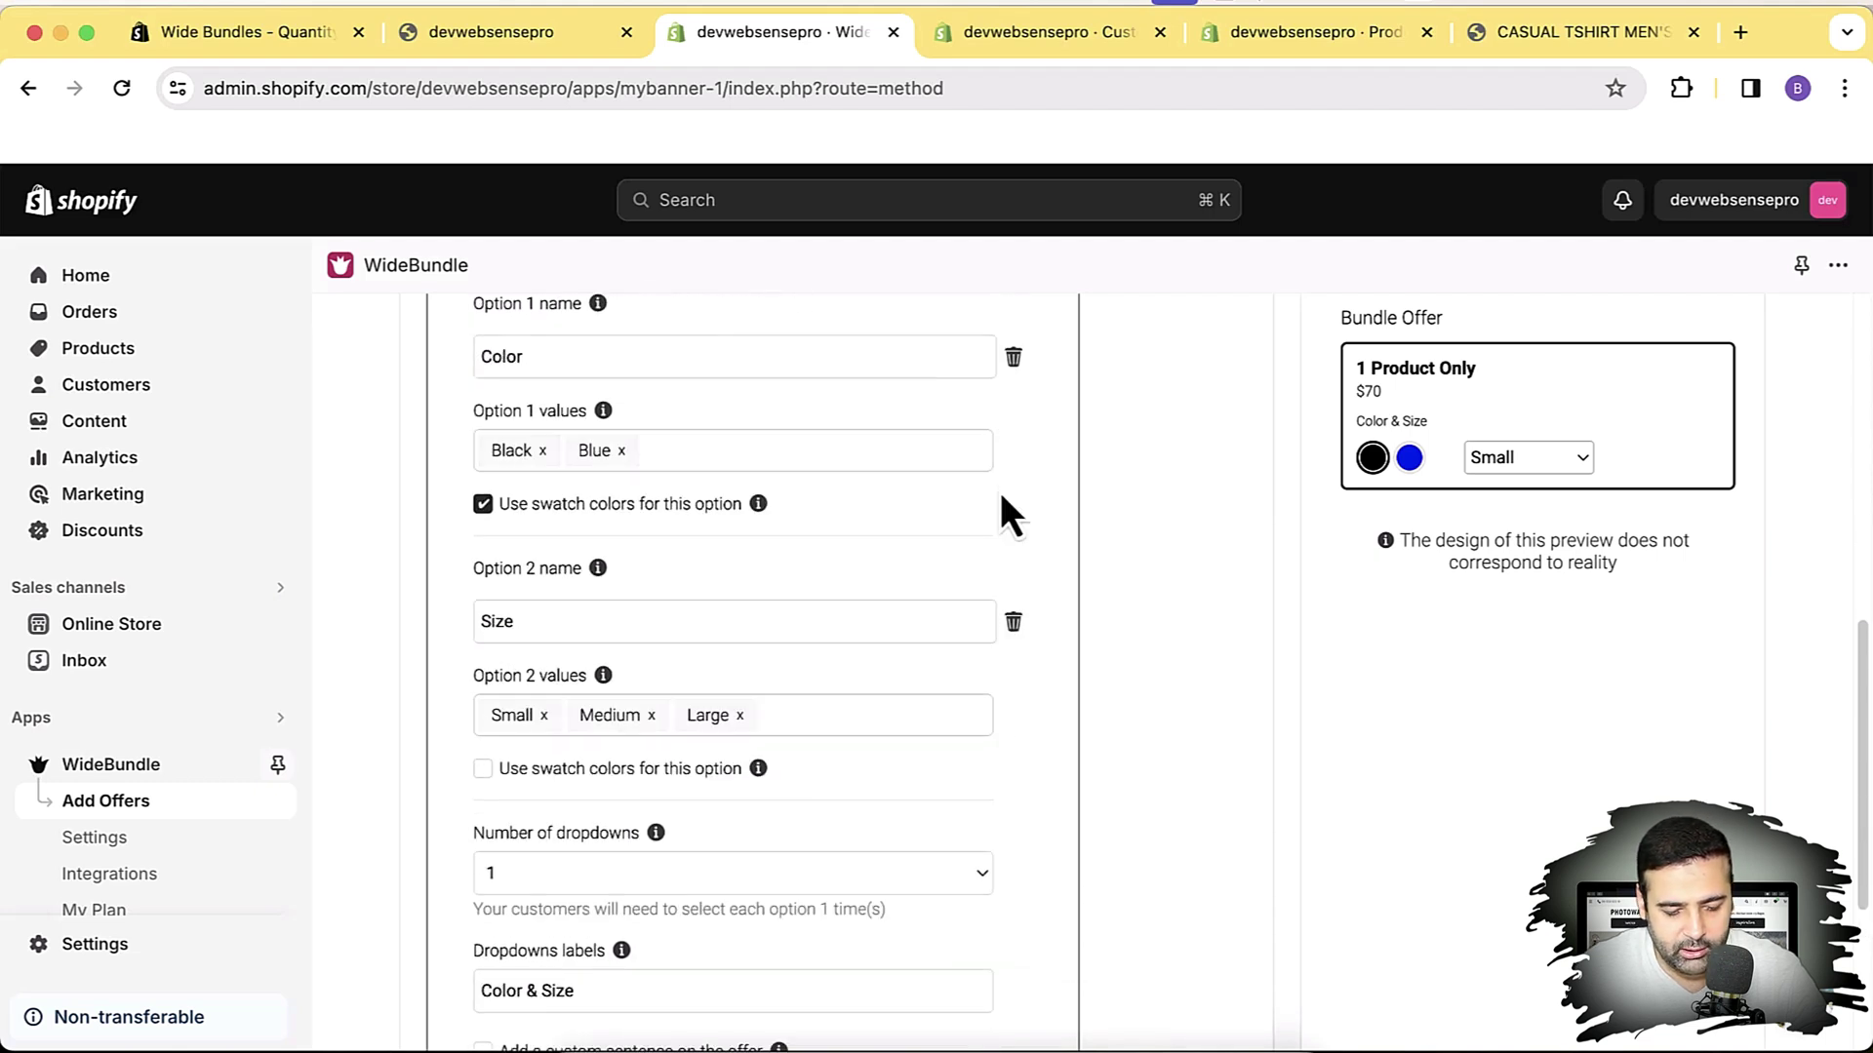
pyautogui.scroll(-1, 970, 506)
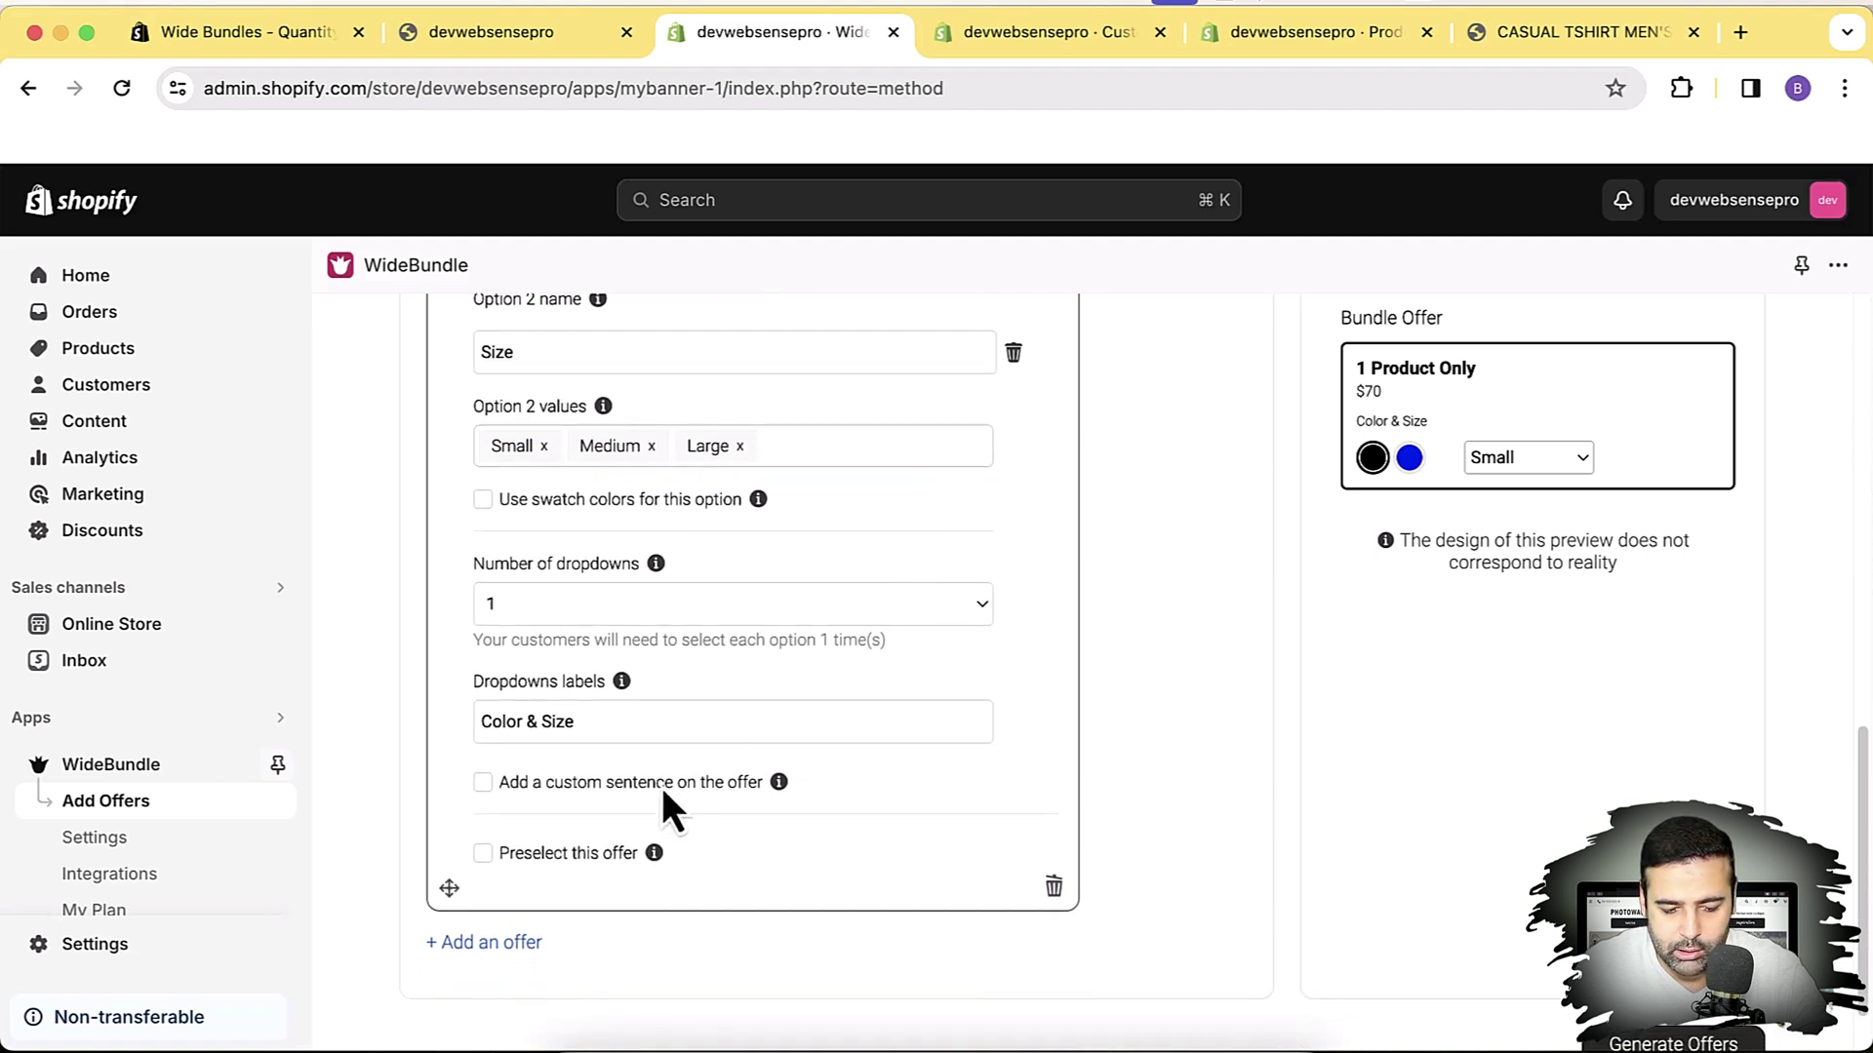
pyautogui.click(484, 783)
pyautogui.scroll(-1, 488, 788)
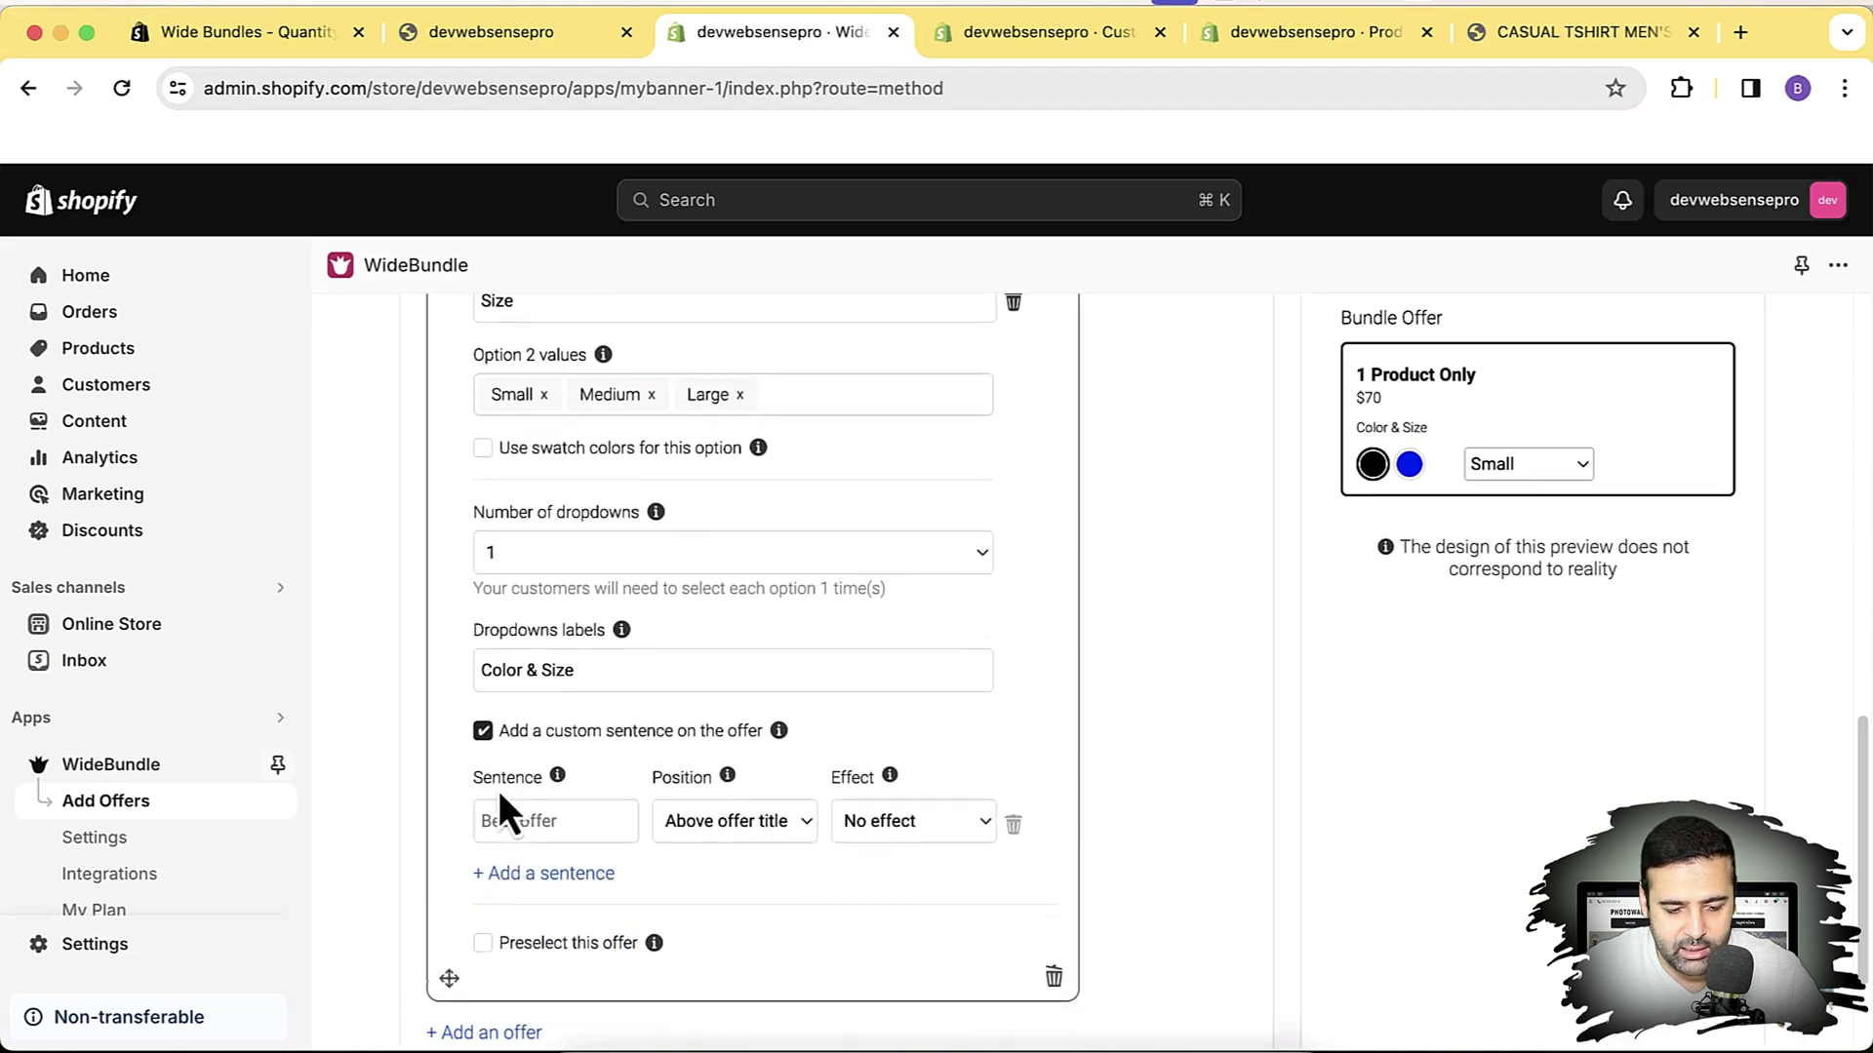
pyautogui.click(560, 800)
pyautogui.write('Best')
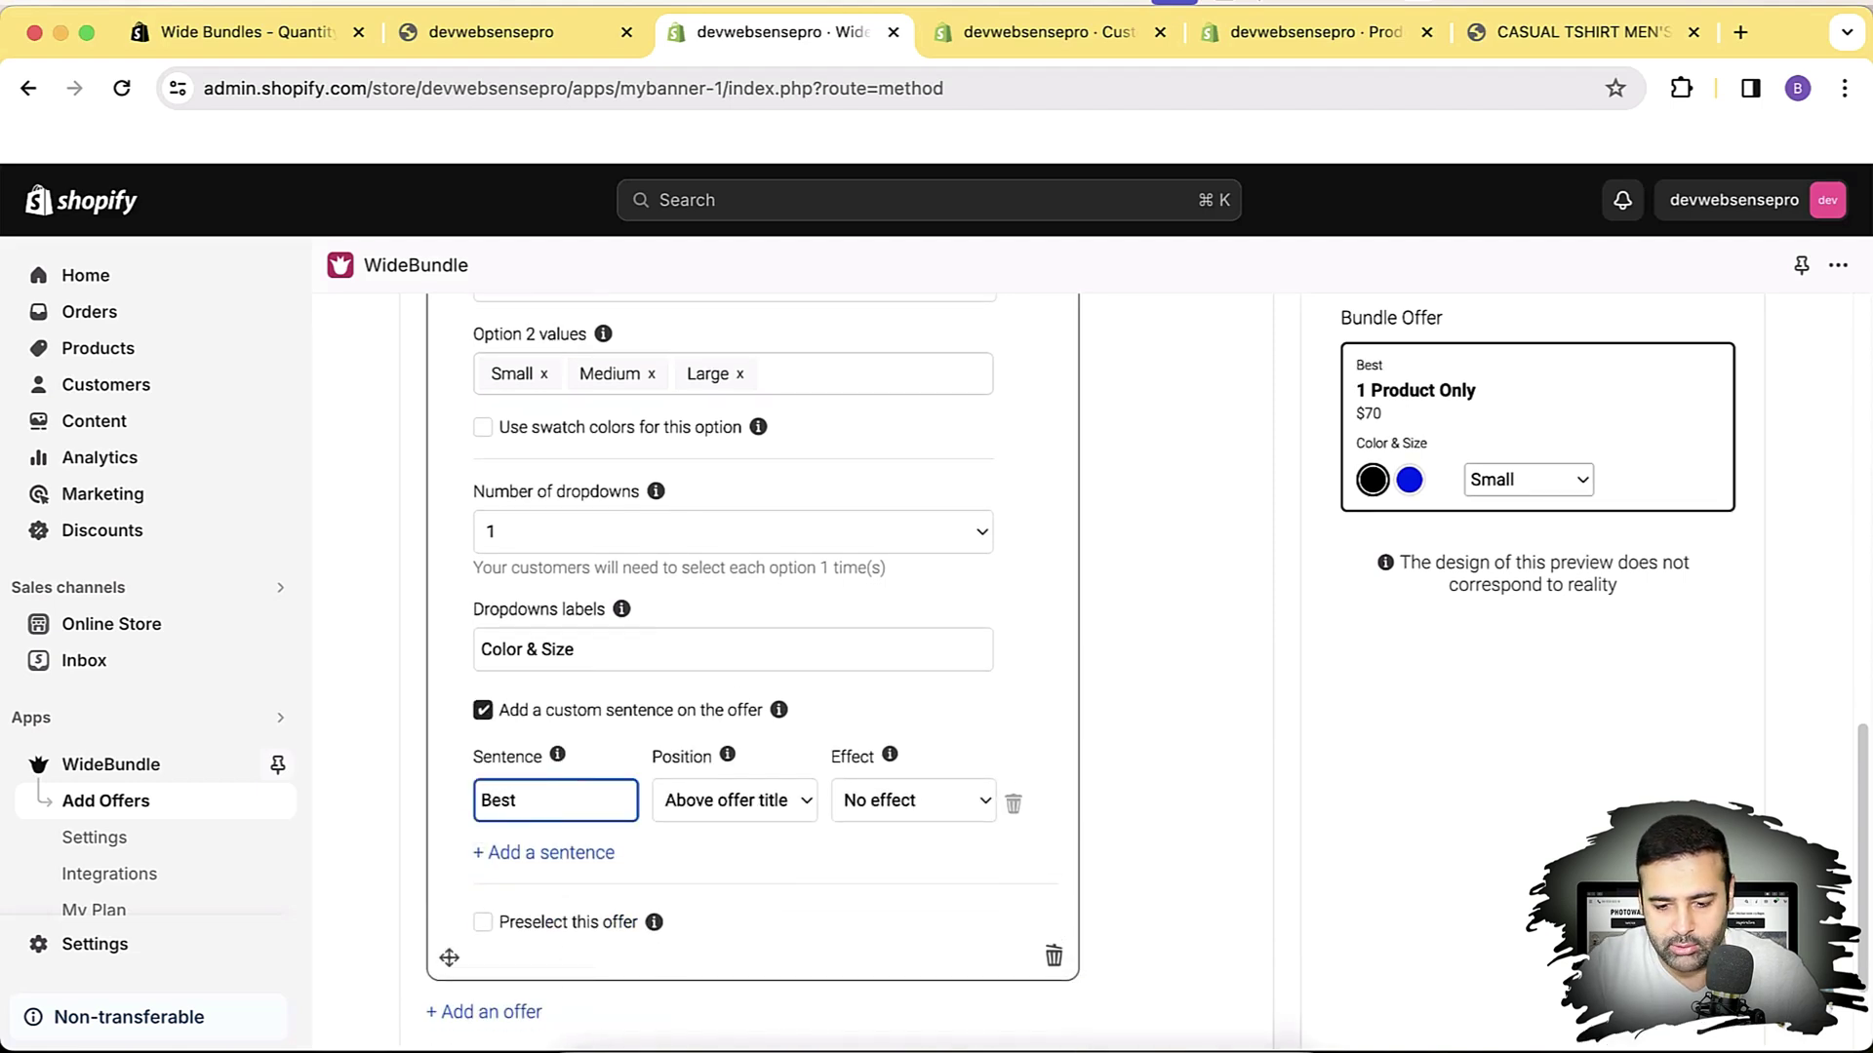
pyautogui.press('BackSpace')
pyautogui.press('BackSpace')
pyautogui.press('BackSpace')
pyautogui.press('BackSpace')
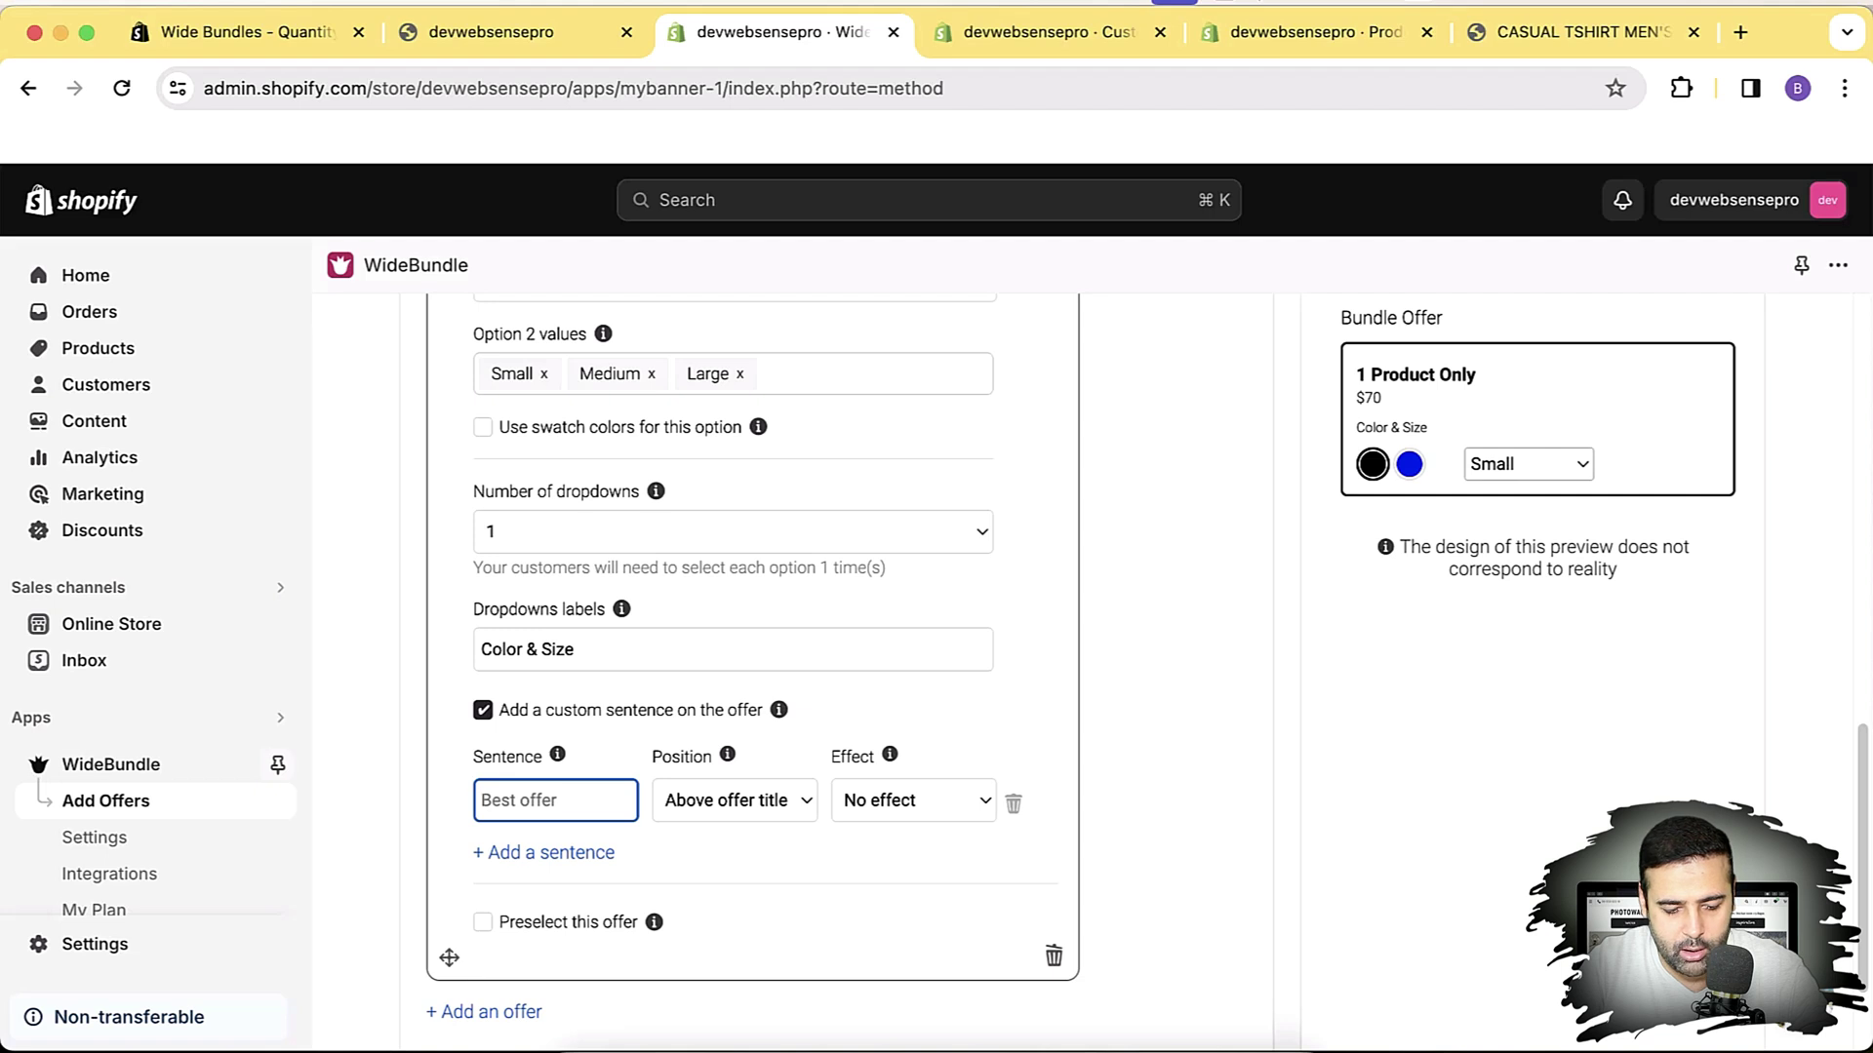
# Enter "First Offer" as the custom sentence of the "1 Product Only" offer
pyautogui.write('First ')
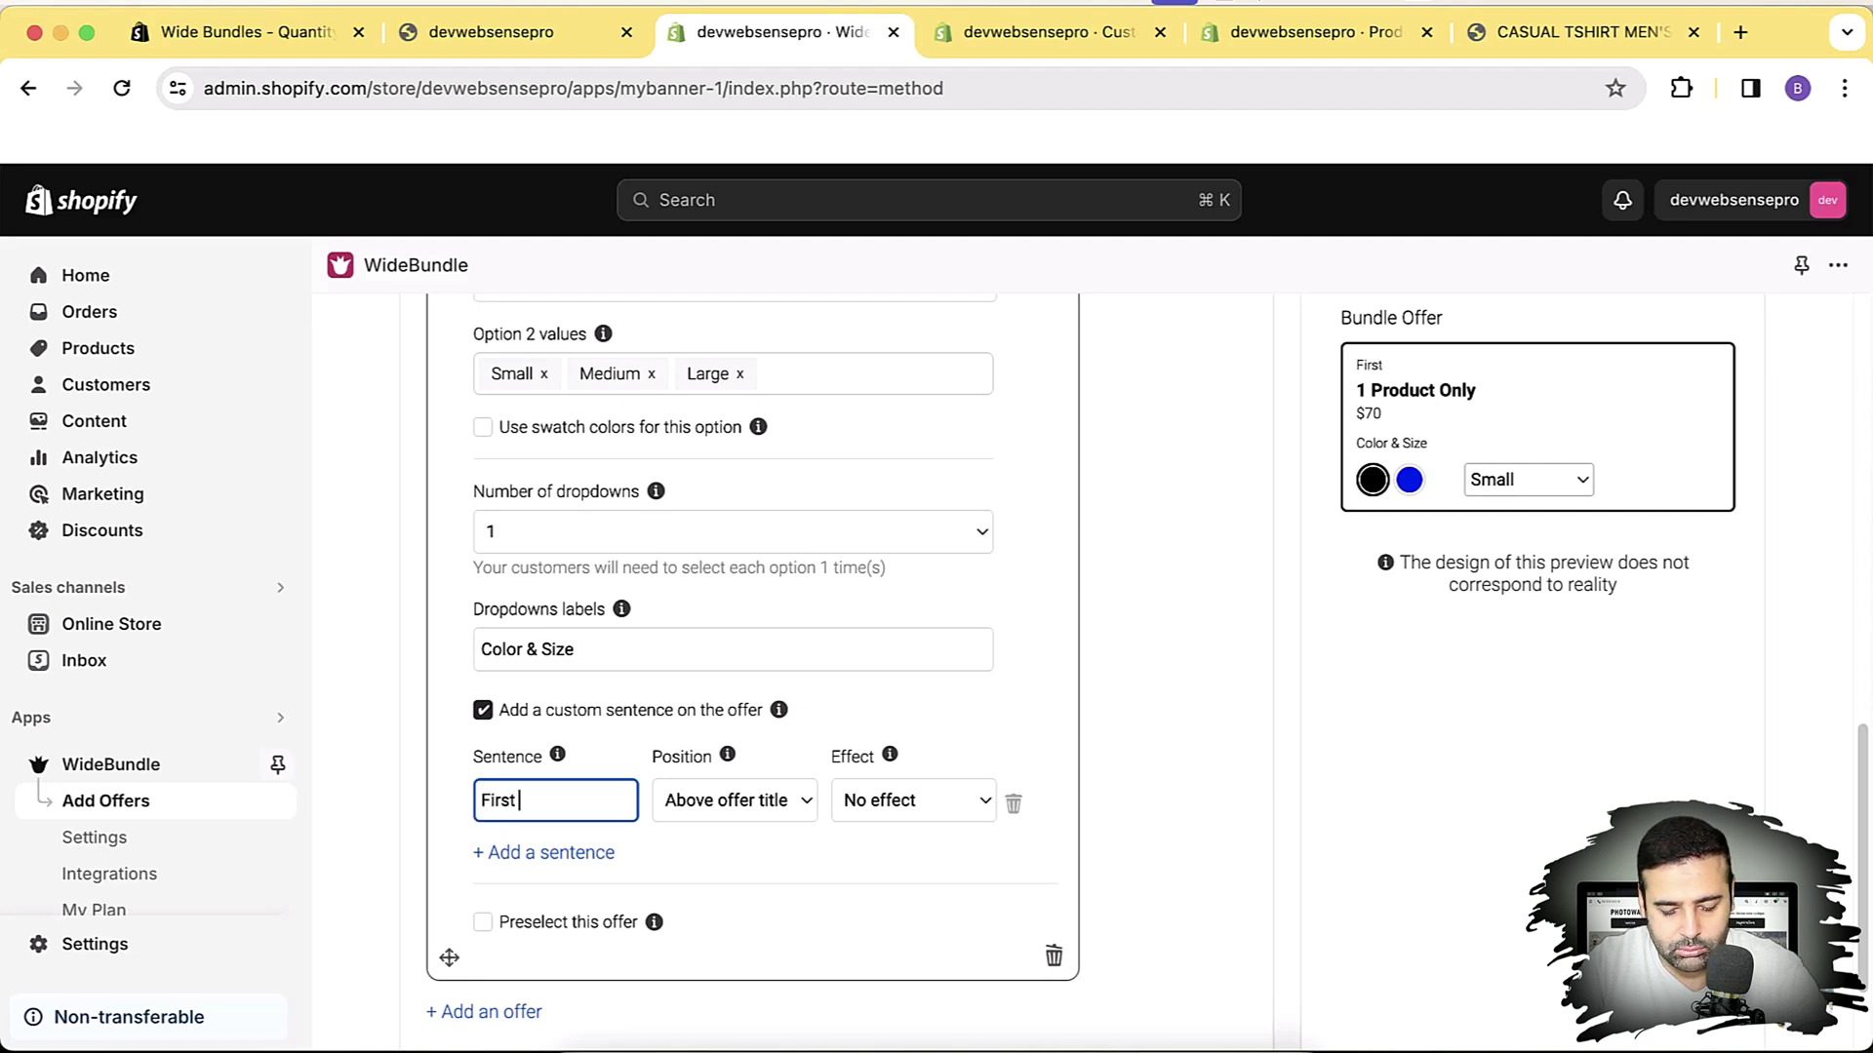
pyautogui.write('Offer')
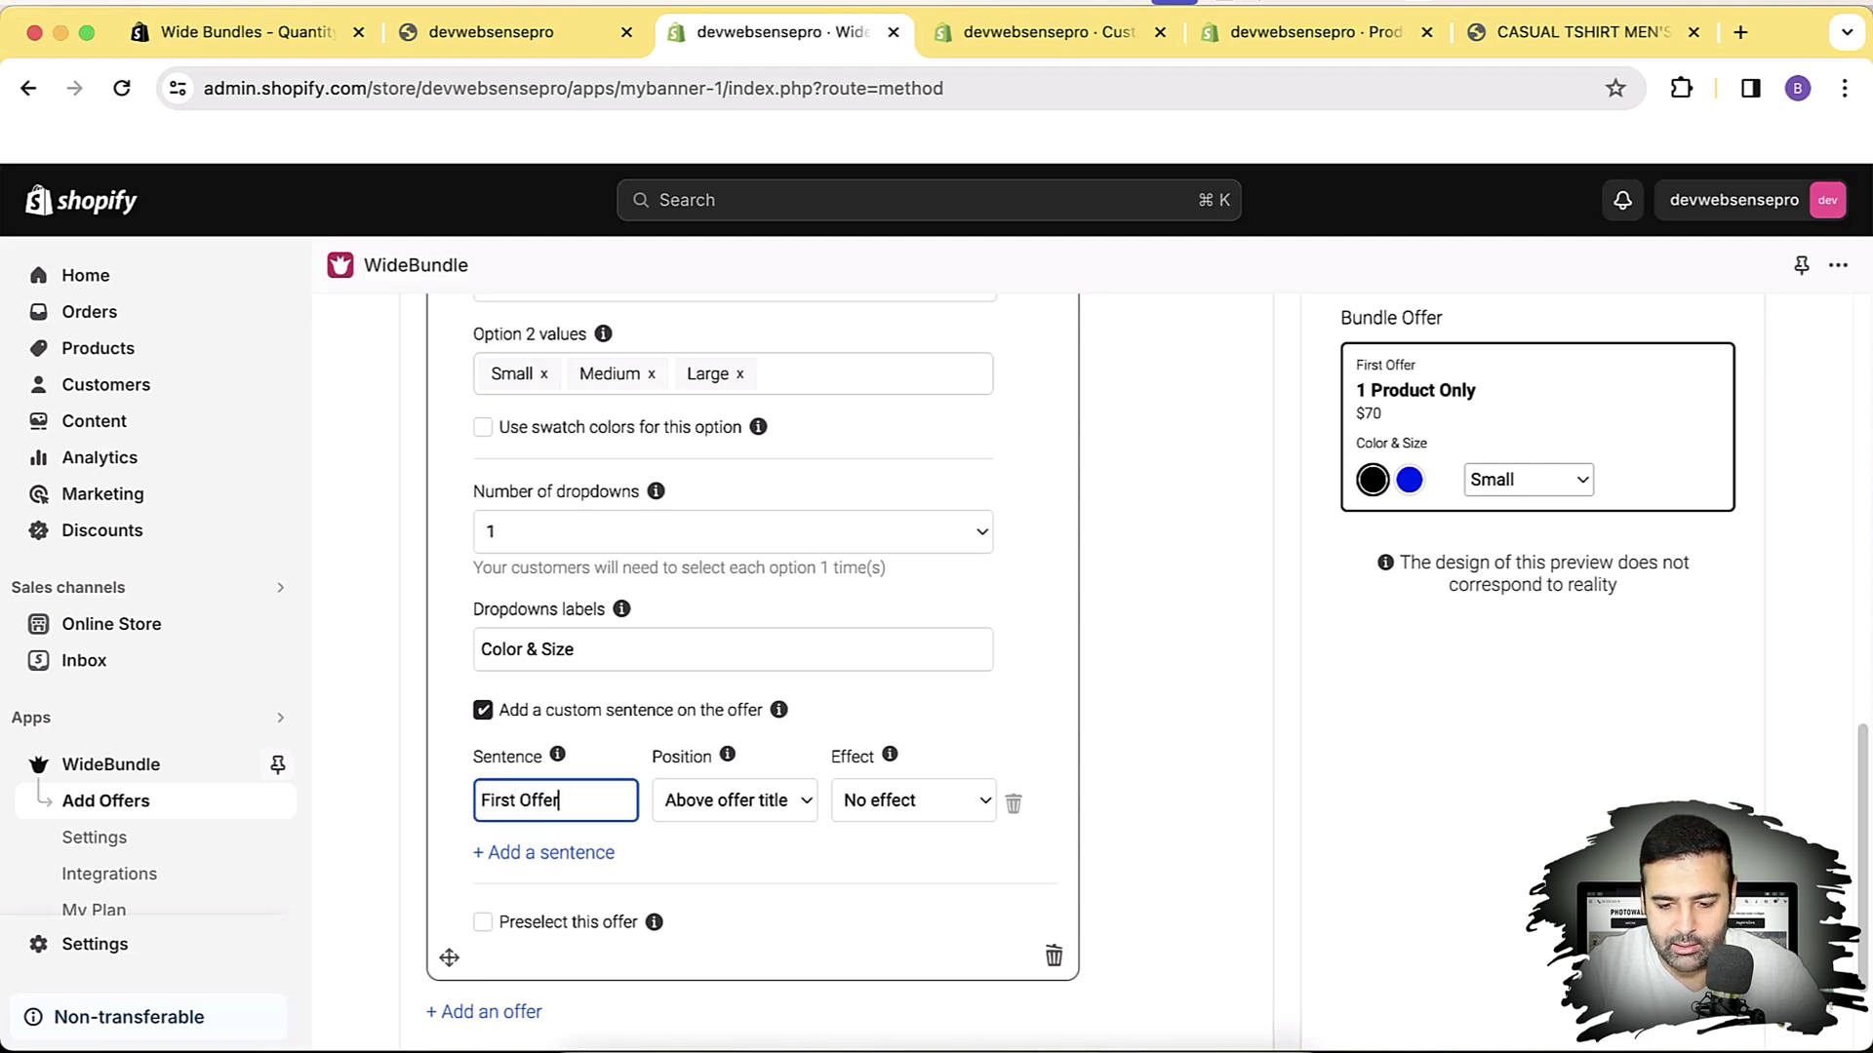
pyautogui.scroll(7, 950, 744)
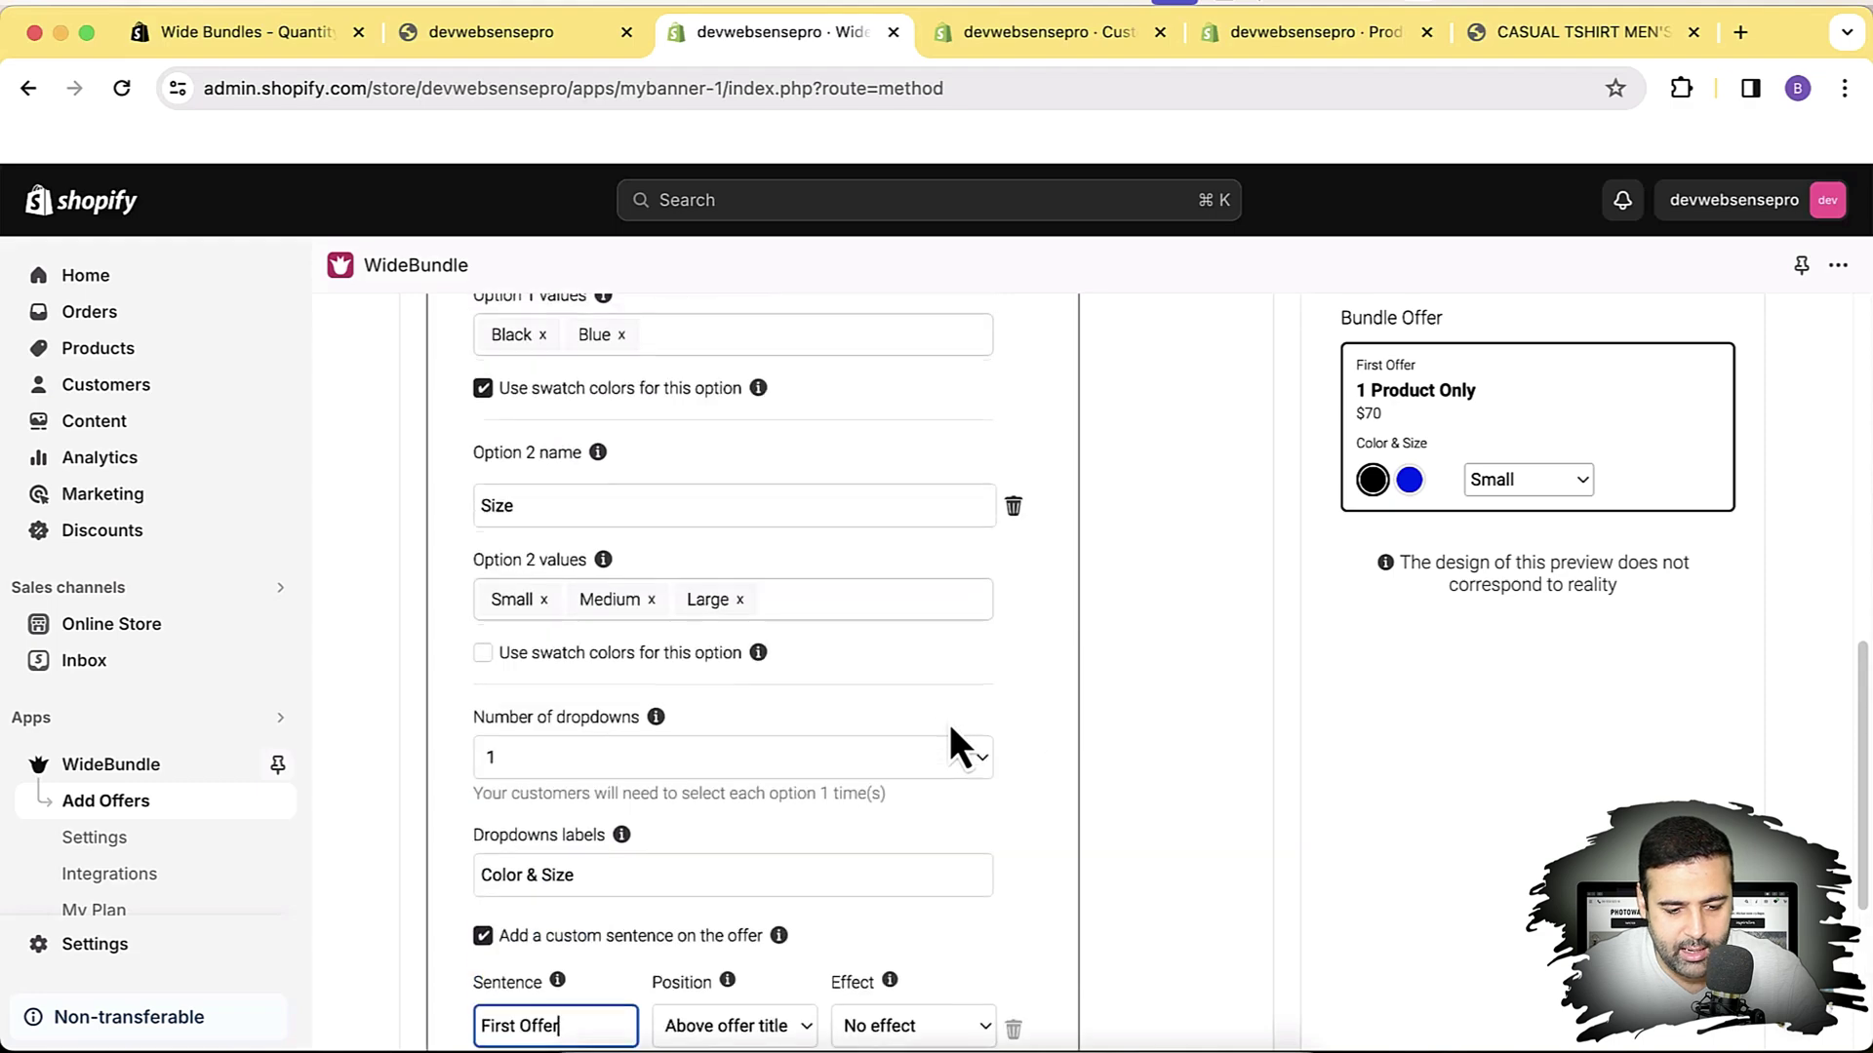
pyautogui.scroll(-8, 910, 540)
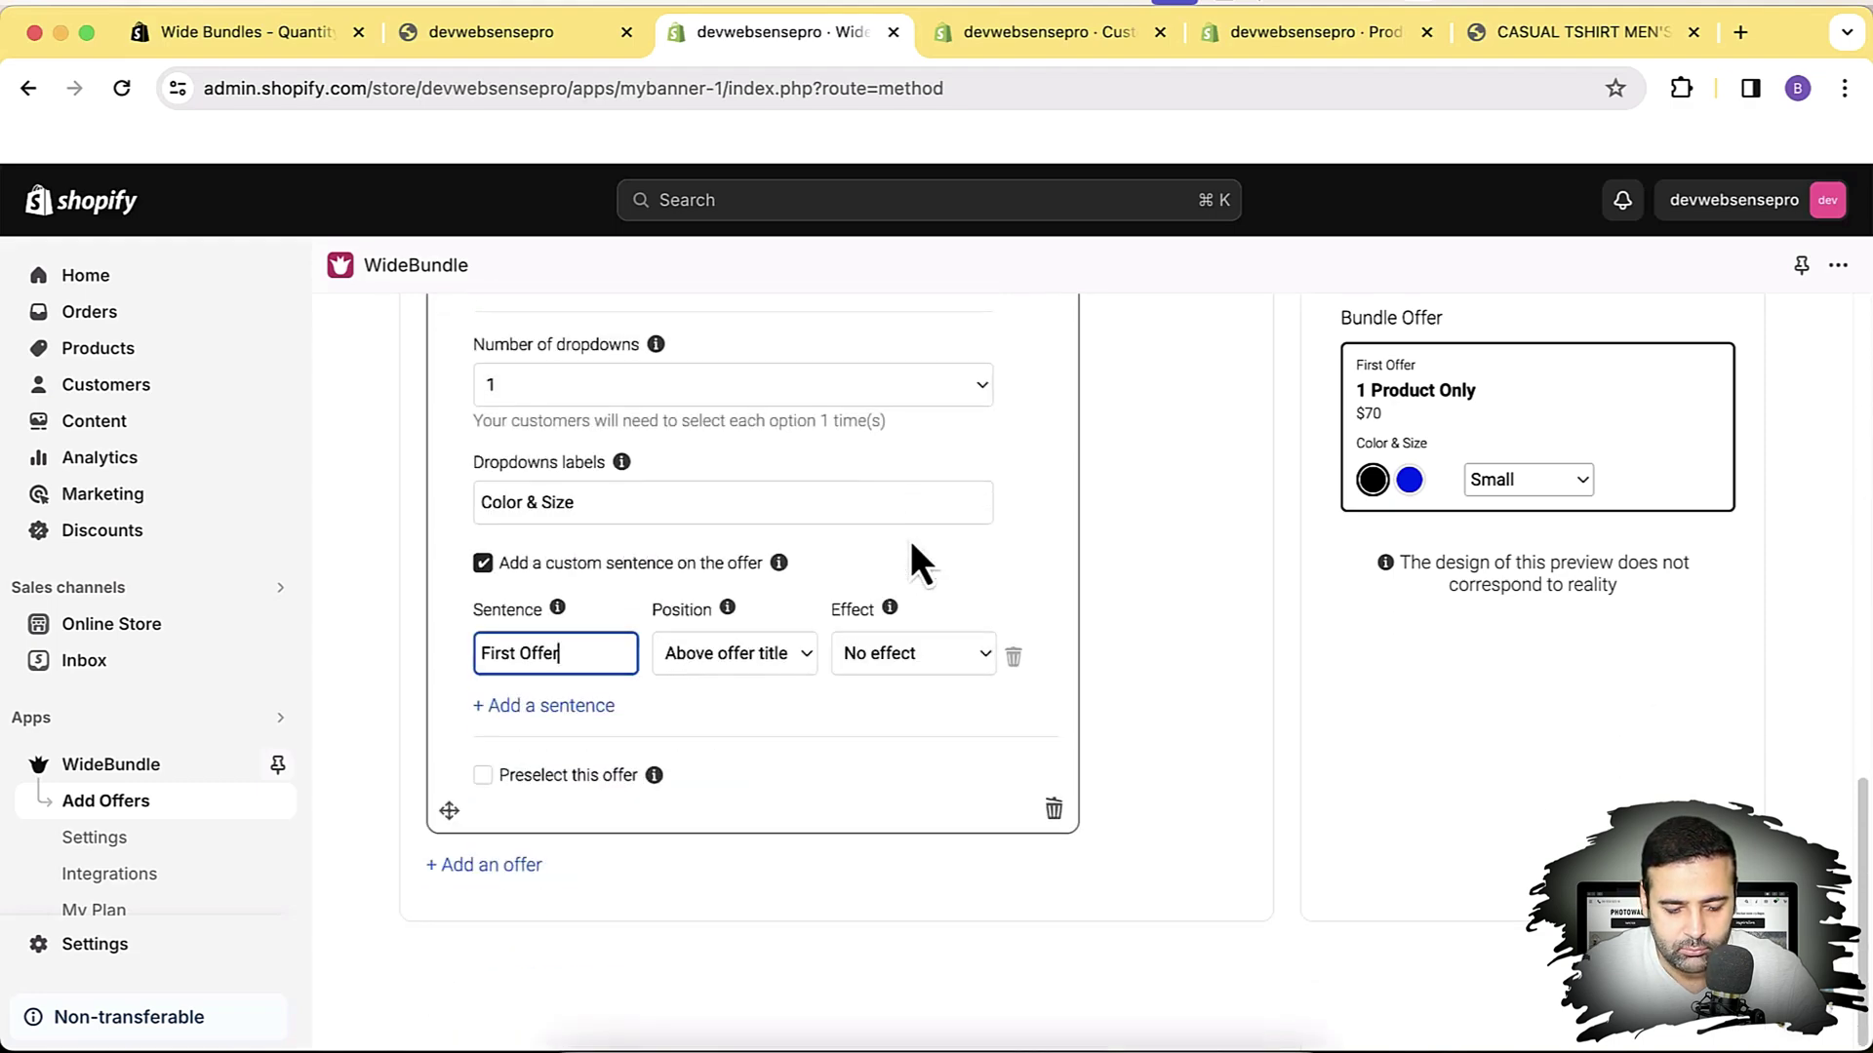
# Add a second offer to the bundle and title it "2 Products - Save 20$"
pyautogui.click(495, 874)
pyautogui.scroll(-3, 963, 599)
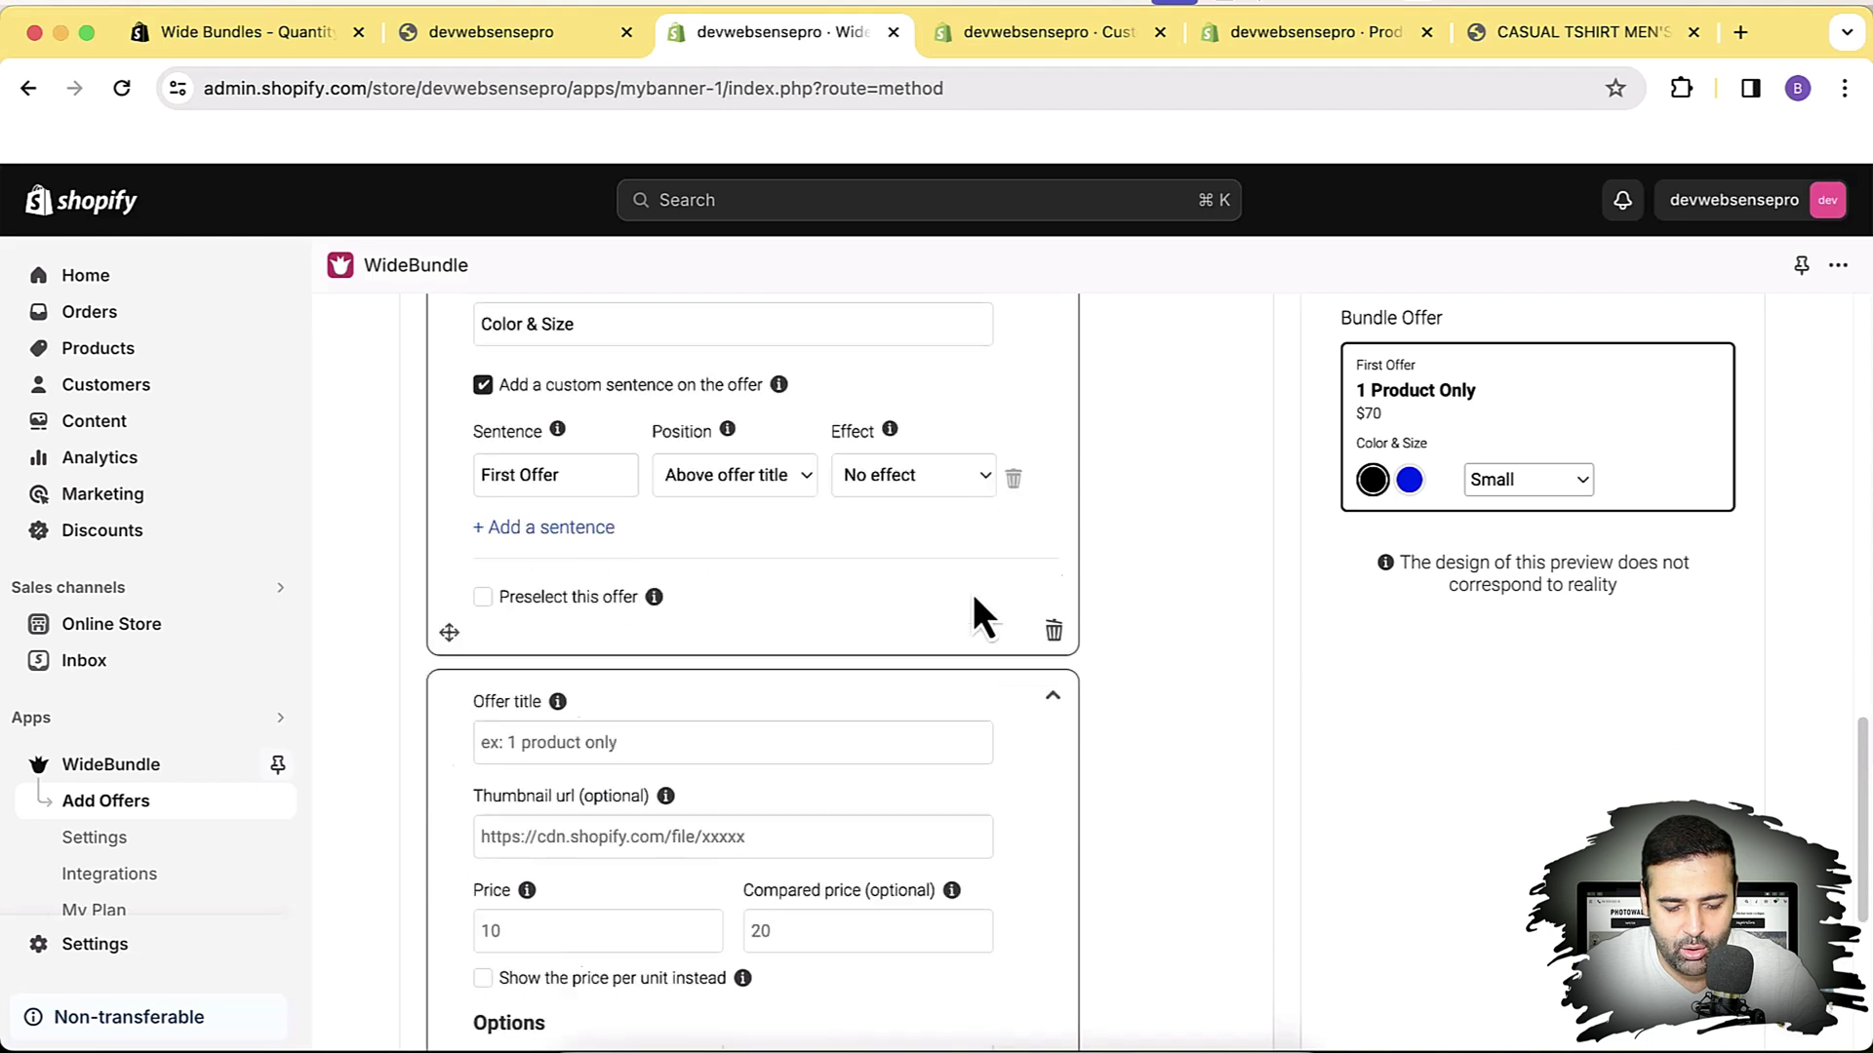
pyautogui.click(766, 663)
pyautogui.write('2')
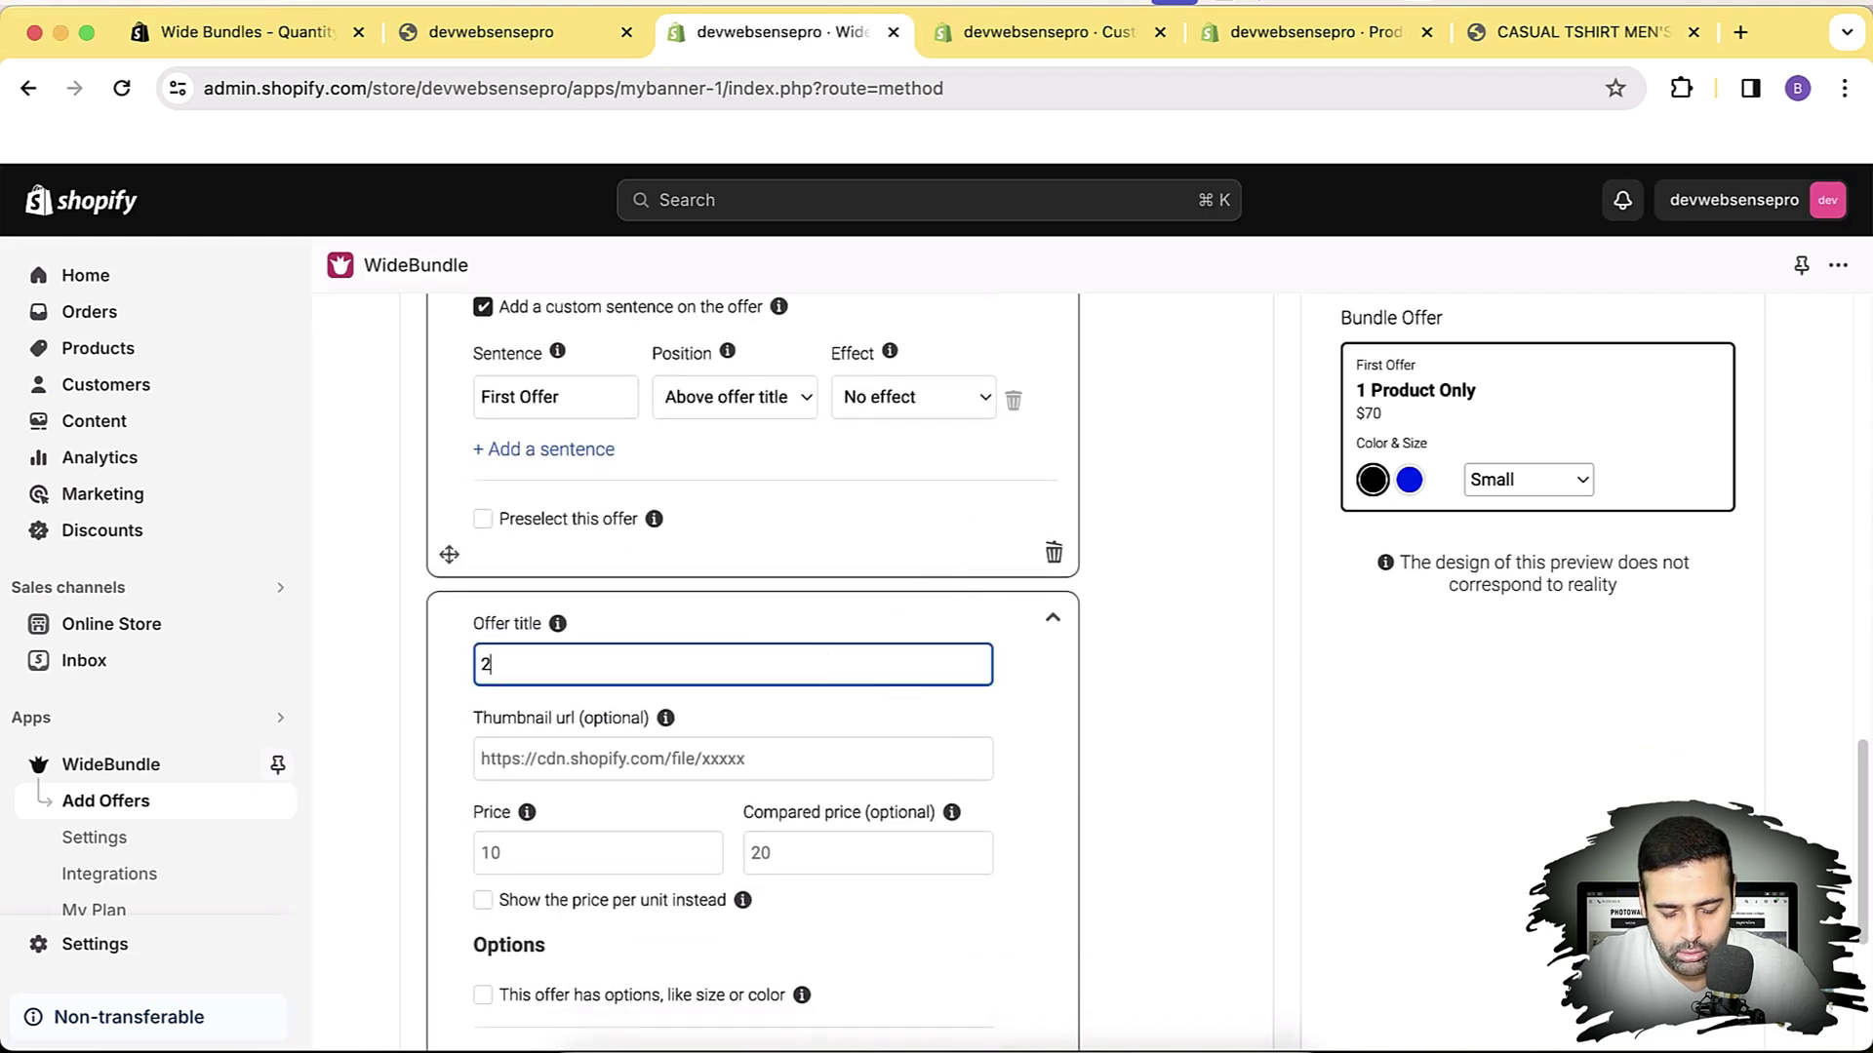
pyautogui.write(' Products')
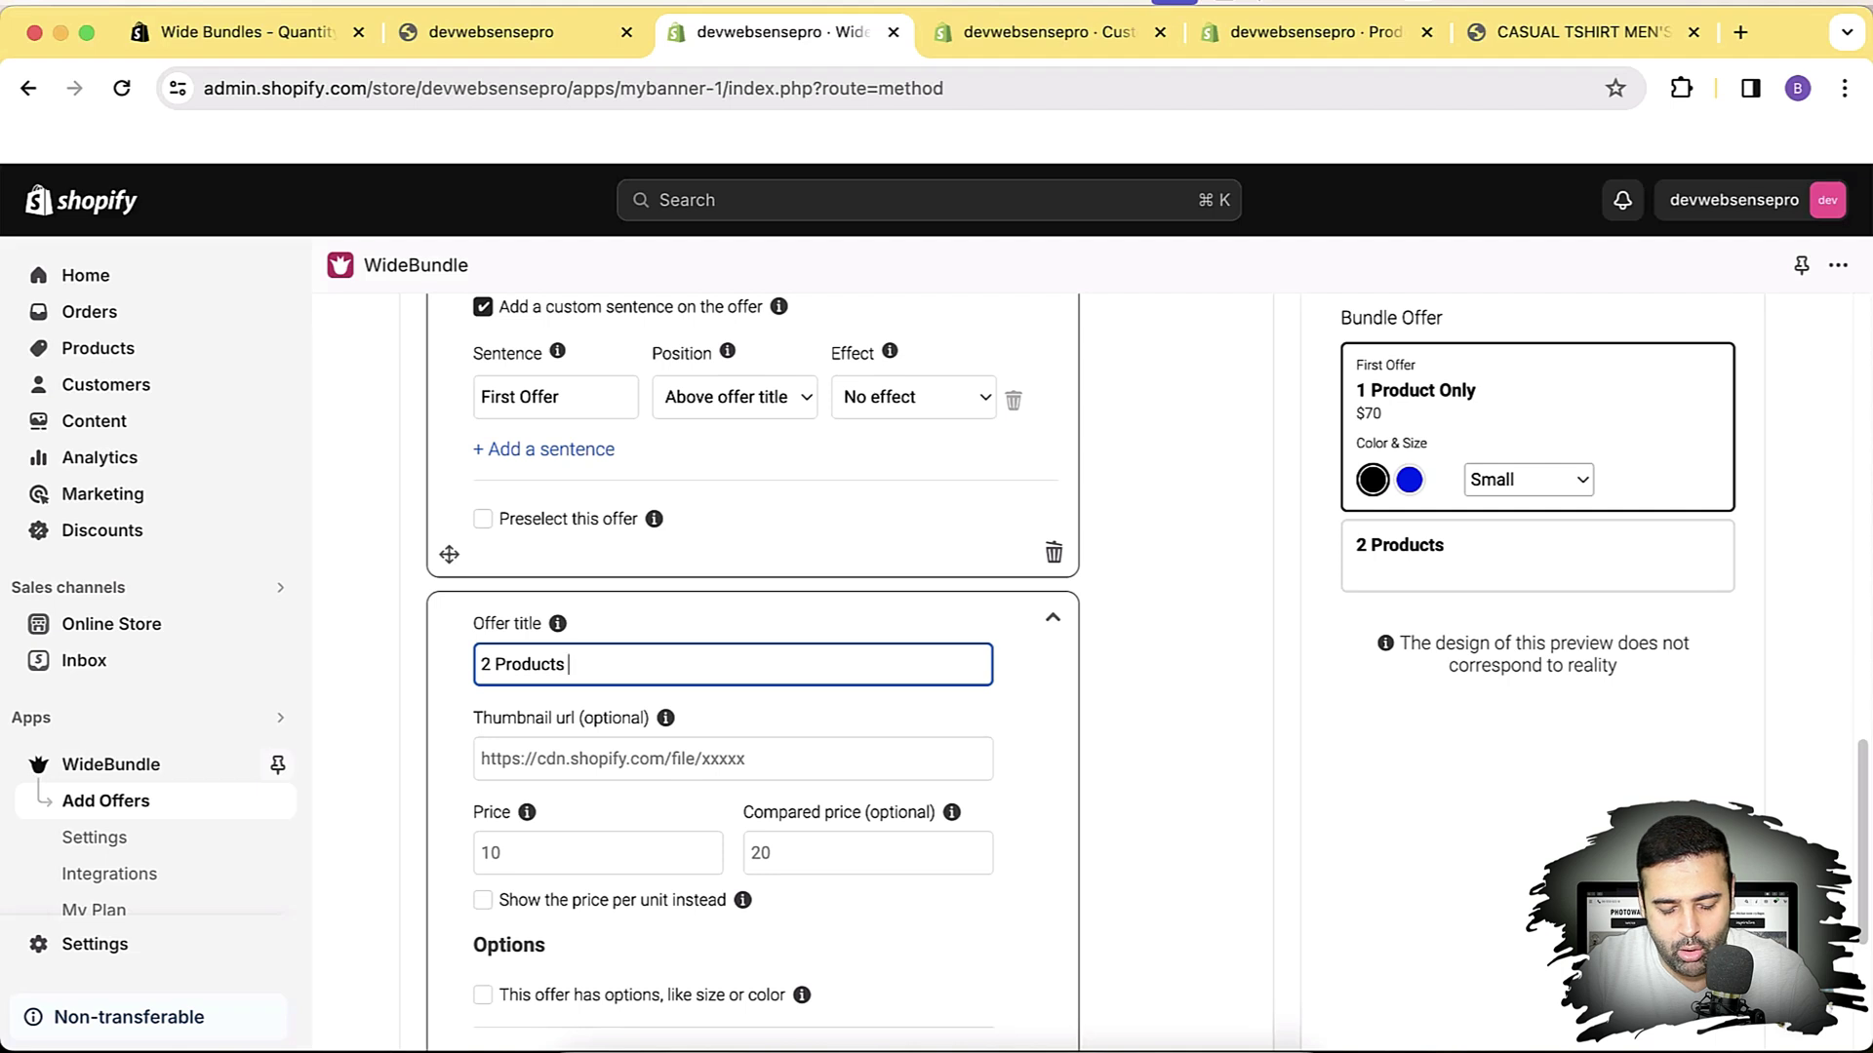
pyautogui.write(' - S')
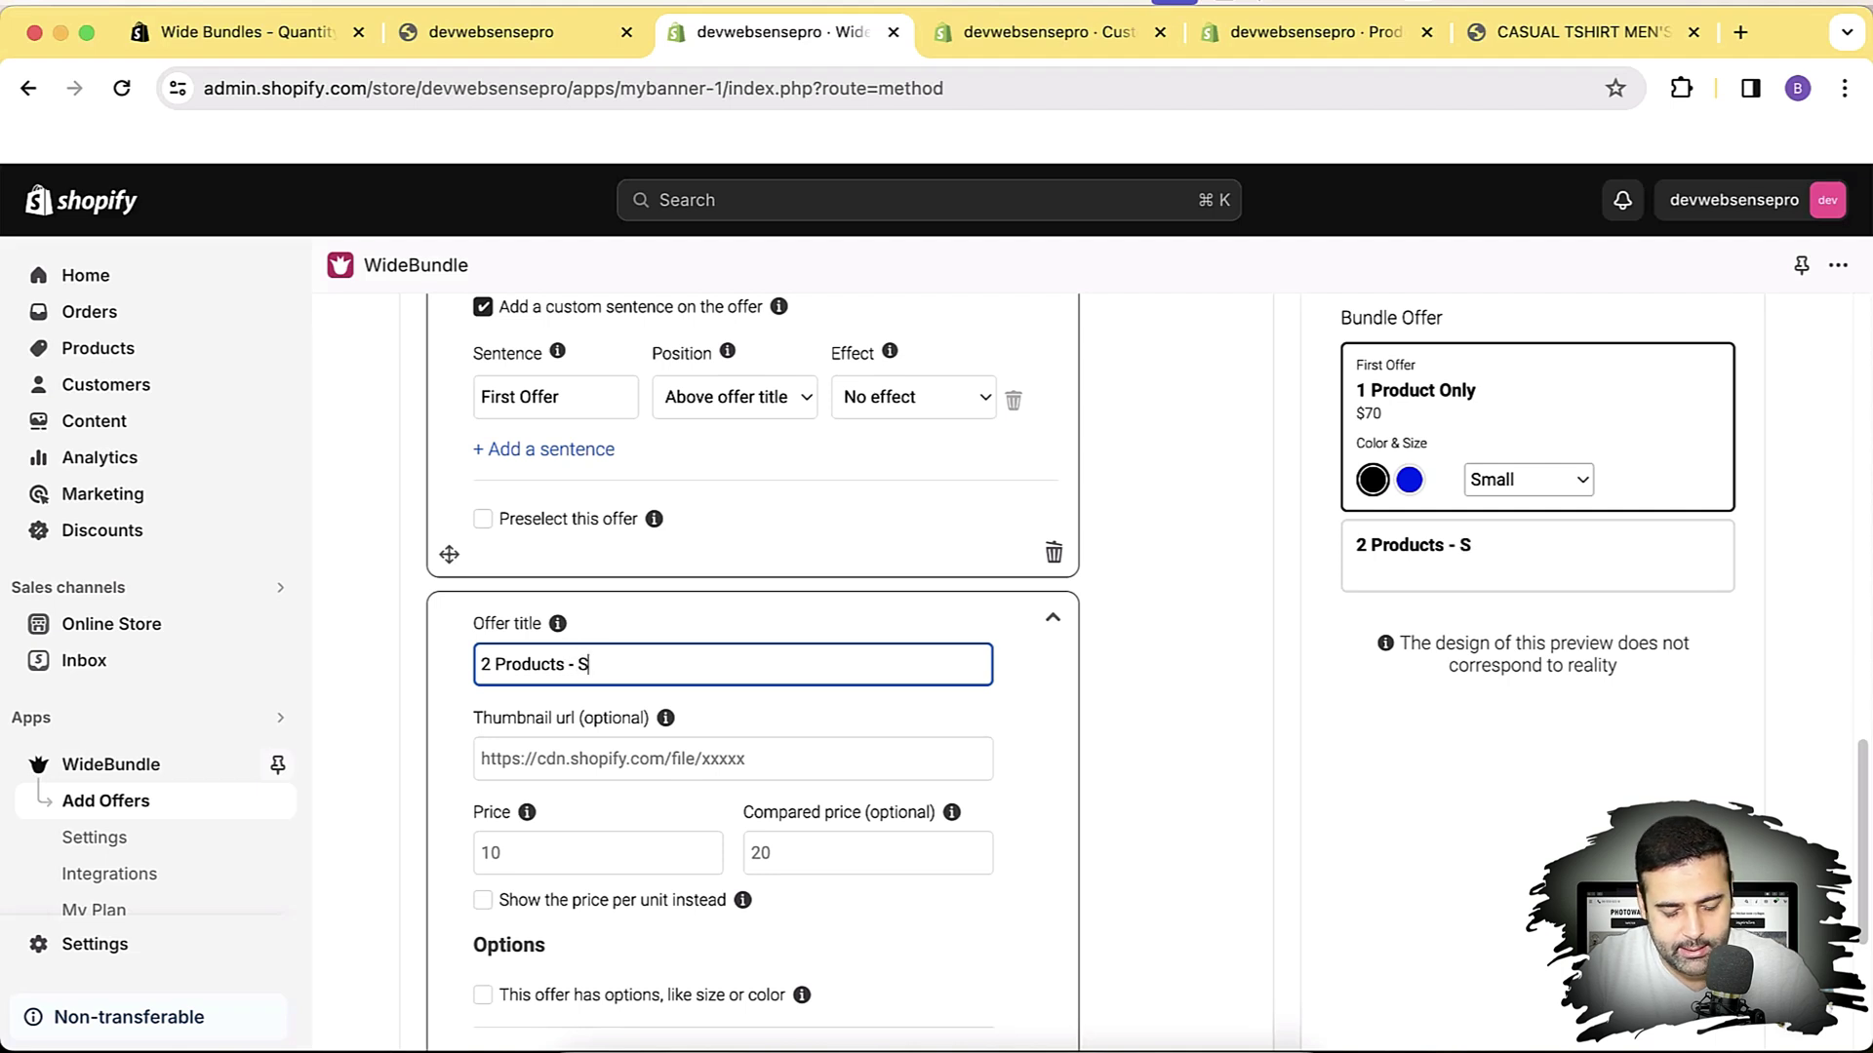
pyautogui.write('ave 20$')
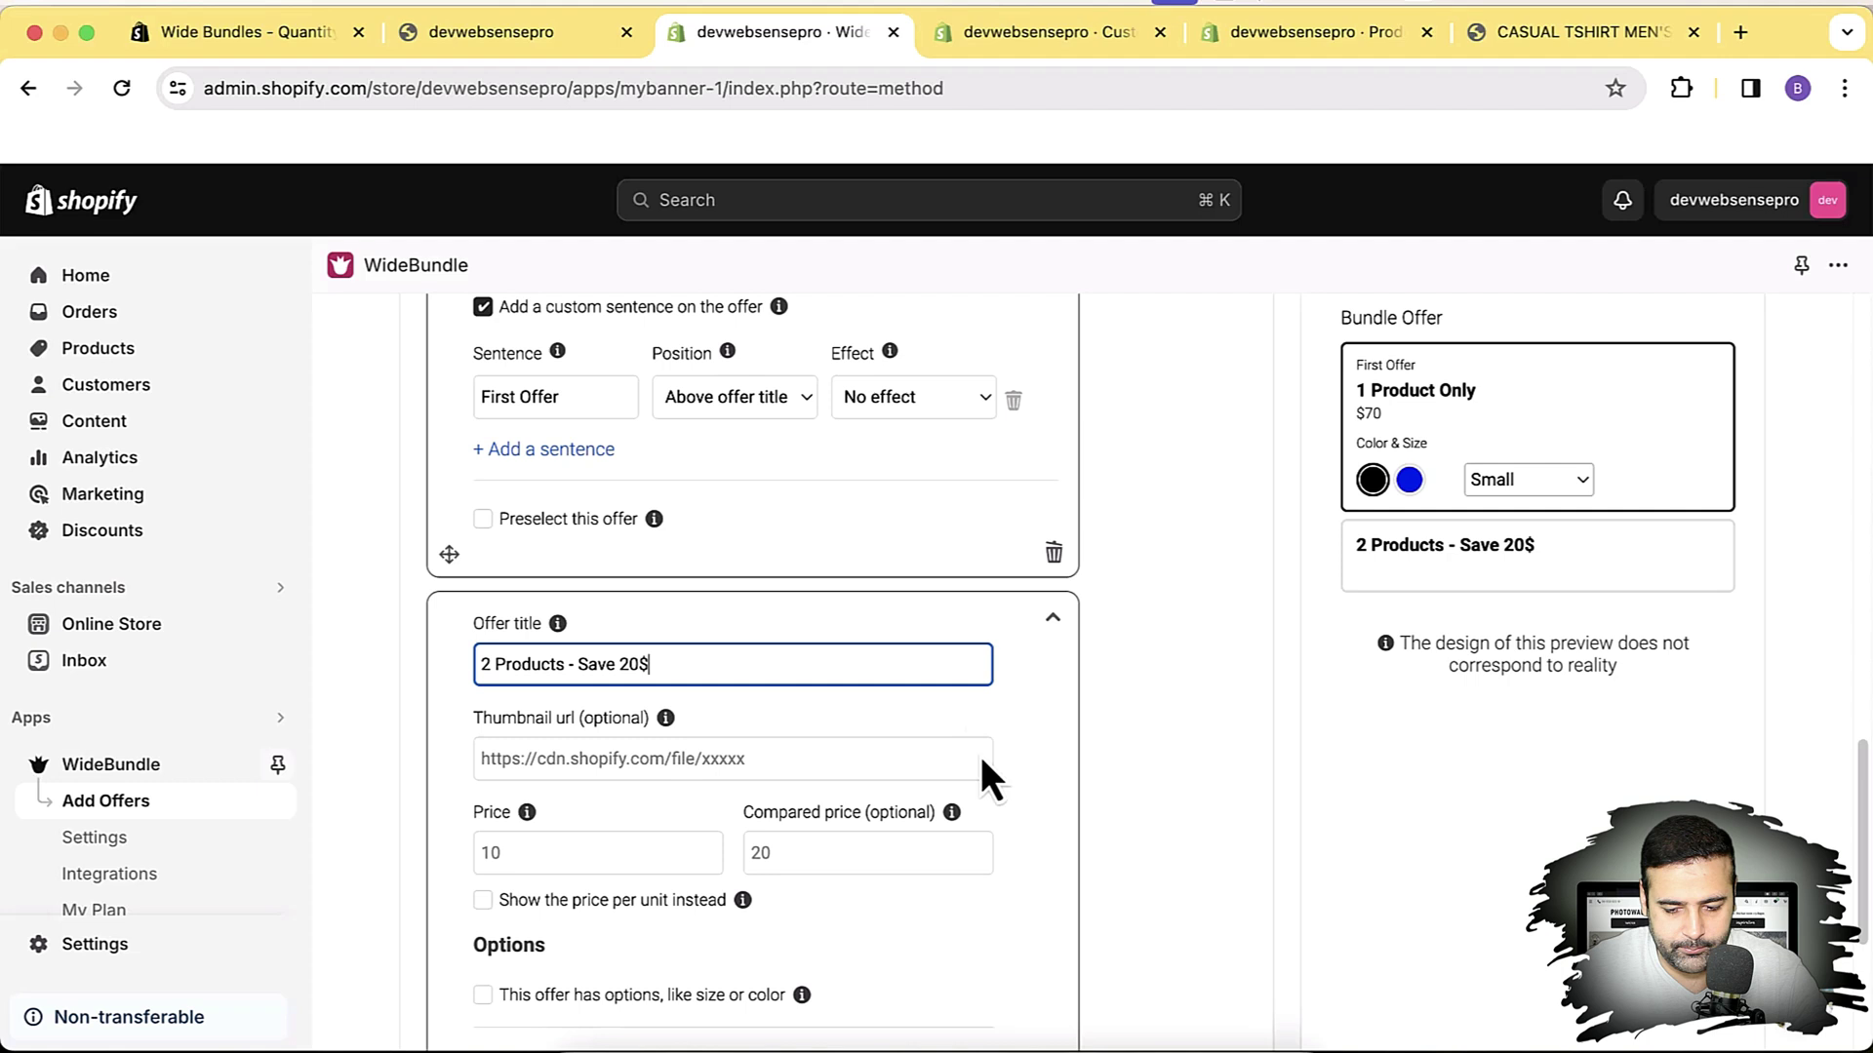
# Set the second offer's price to 120 and its compared price to 140
pyautogui.scroll(-1, 980, 757)
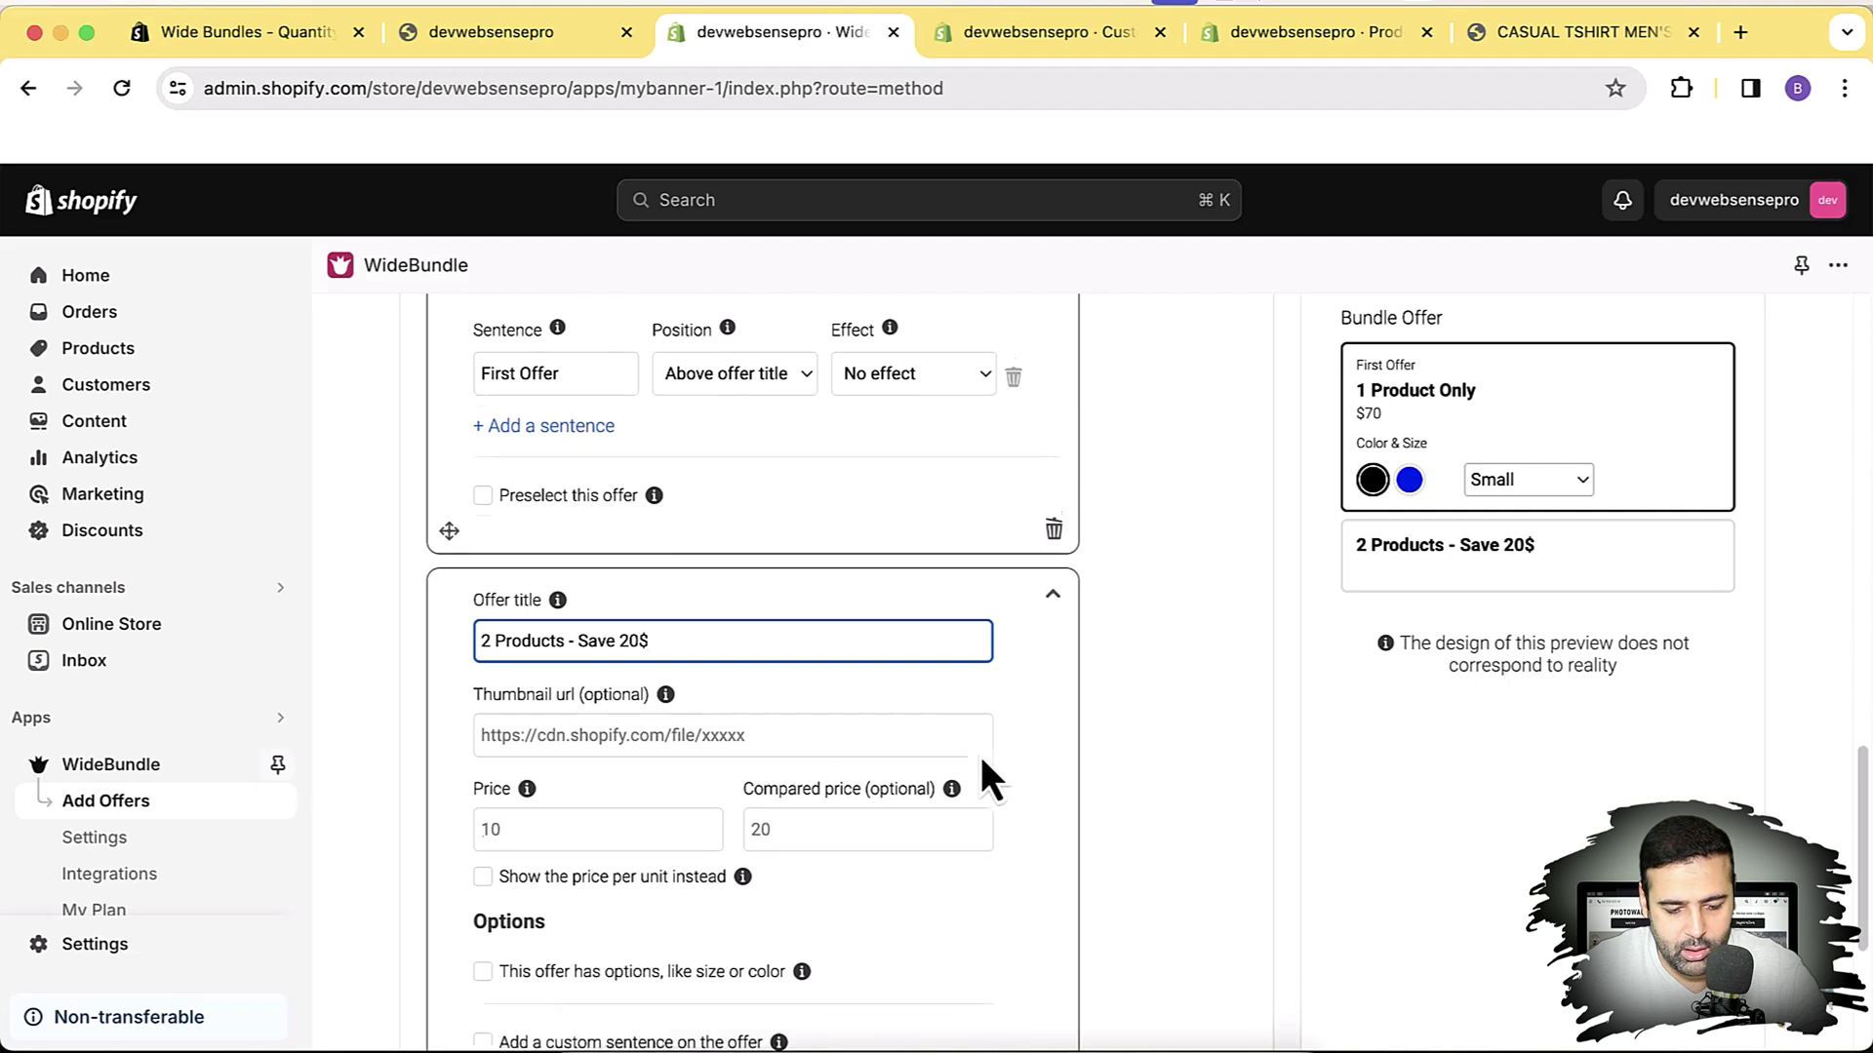
pyautogui.click(658, 818)
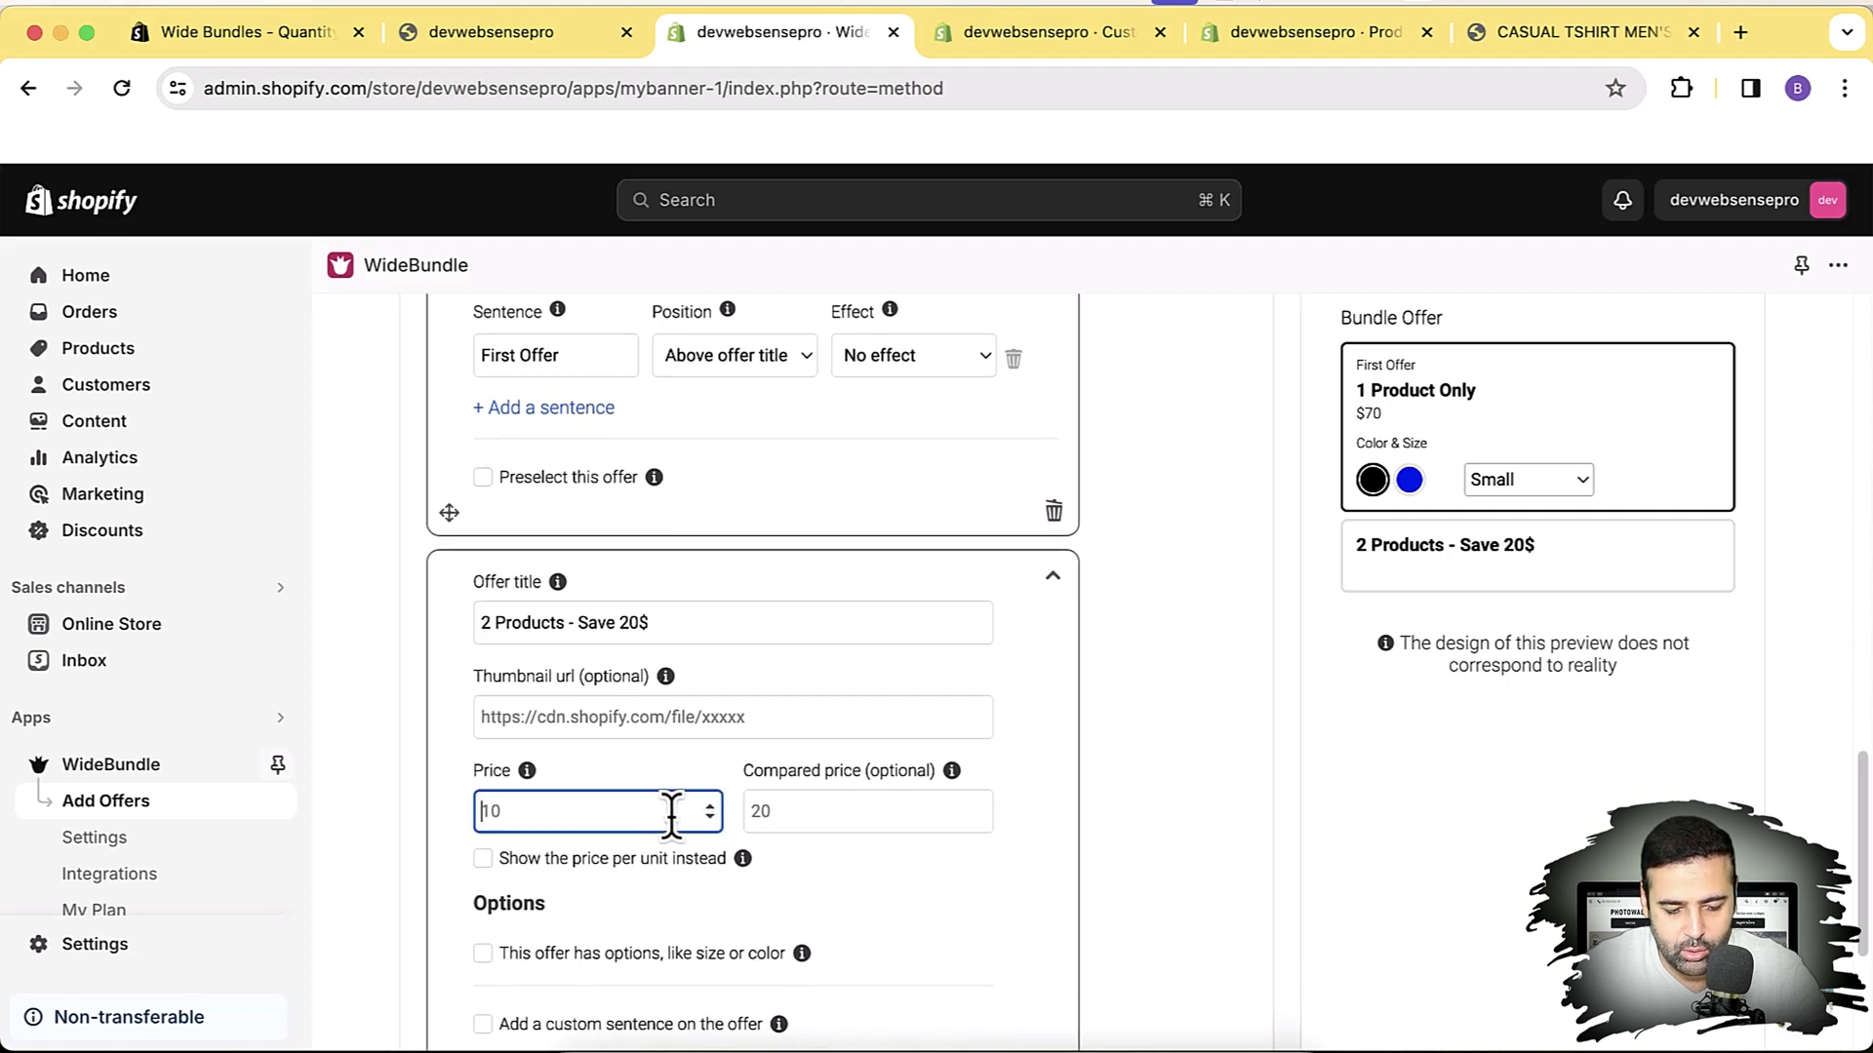
pyautogui.scroll(5, 1047, 738)
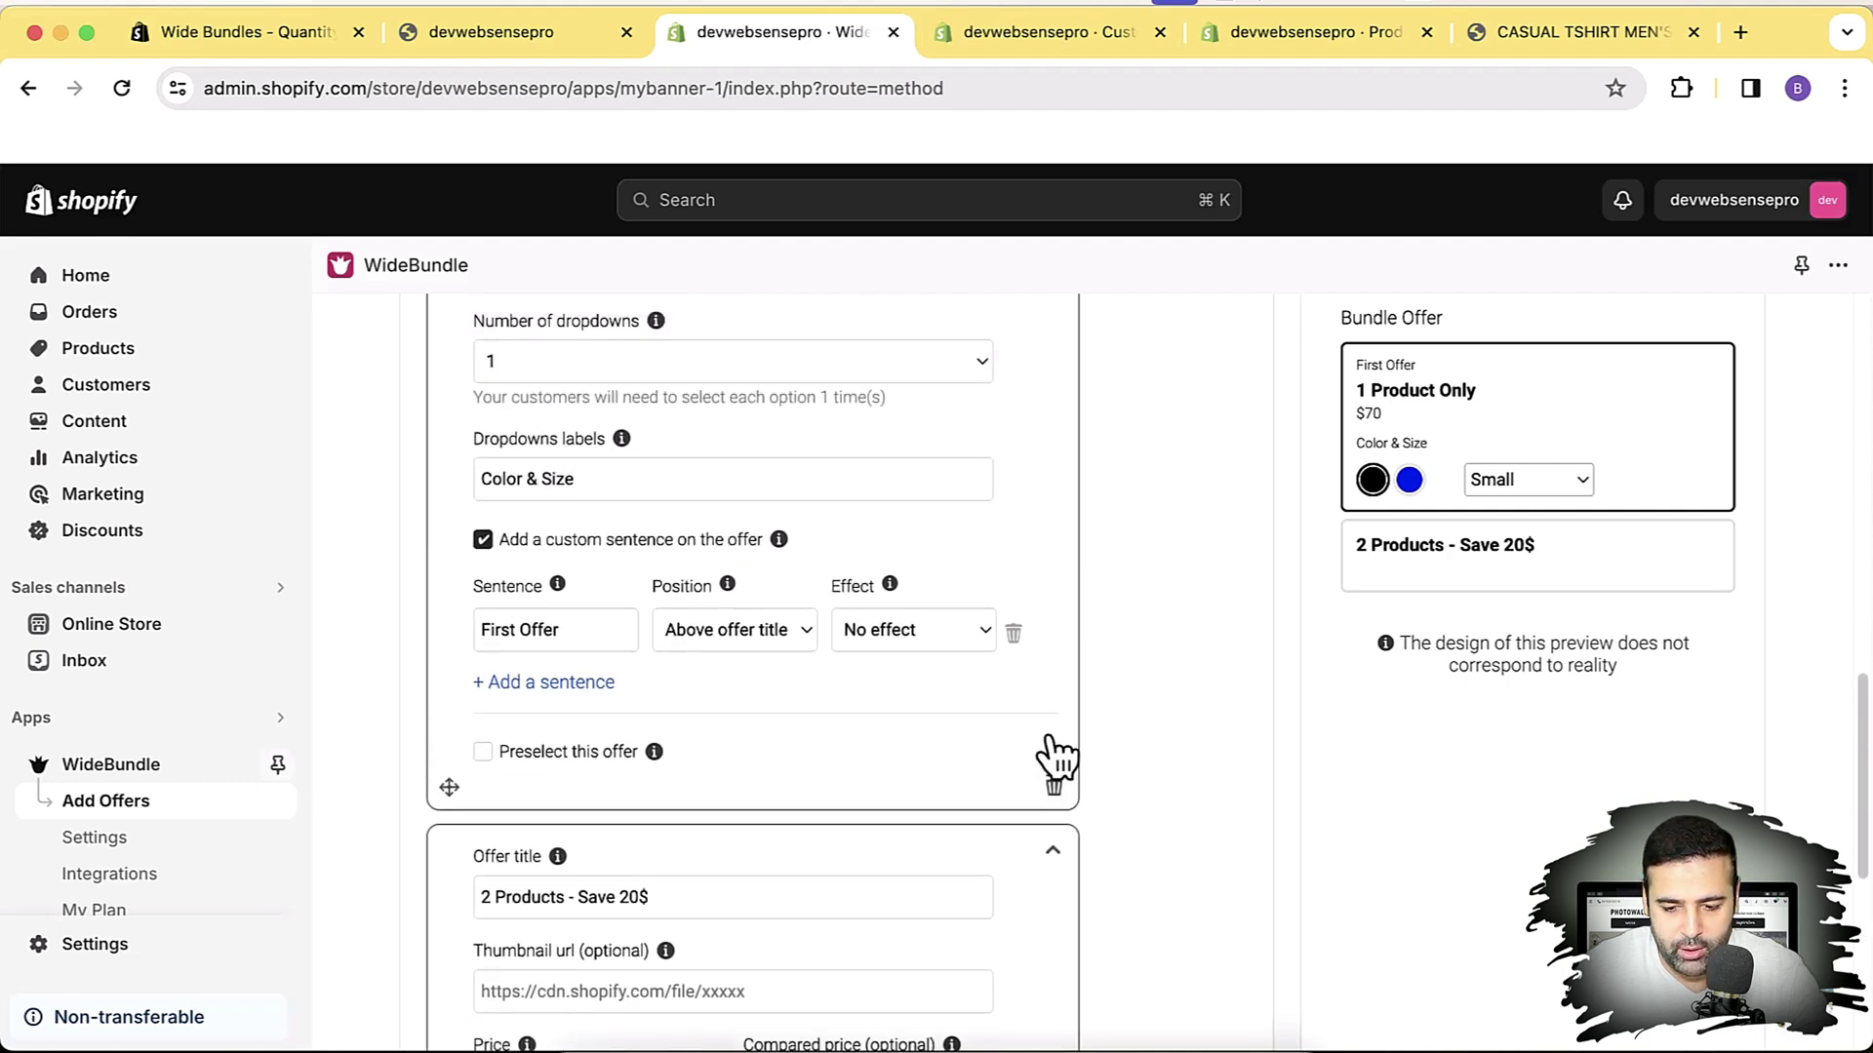
pyautogui.scroll(-5, 1047, 737)
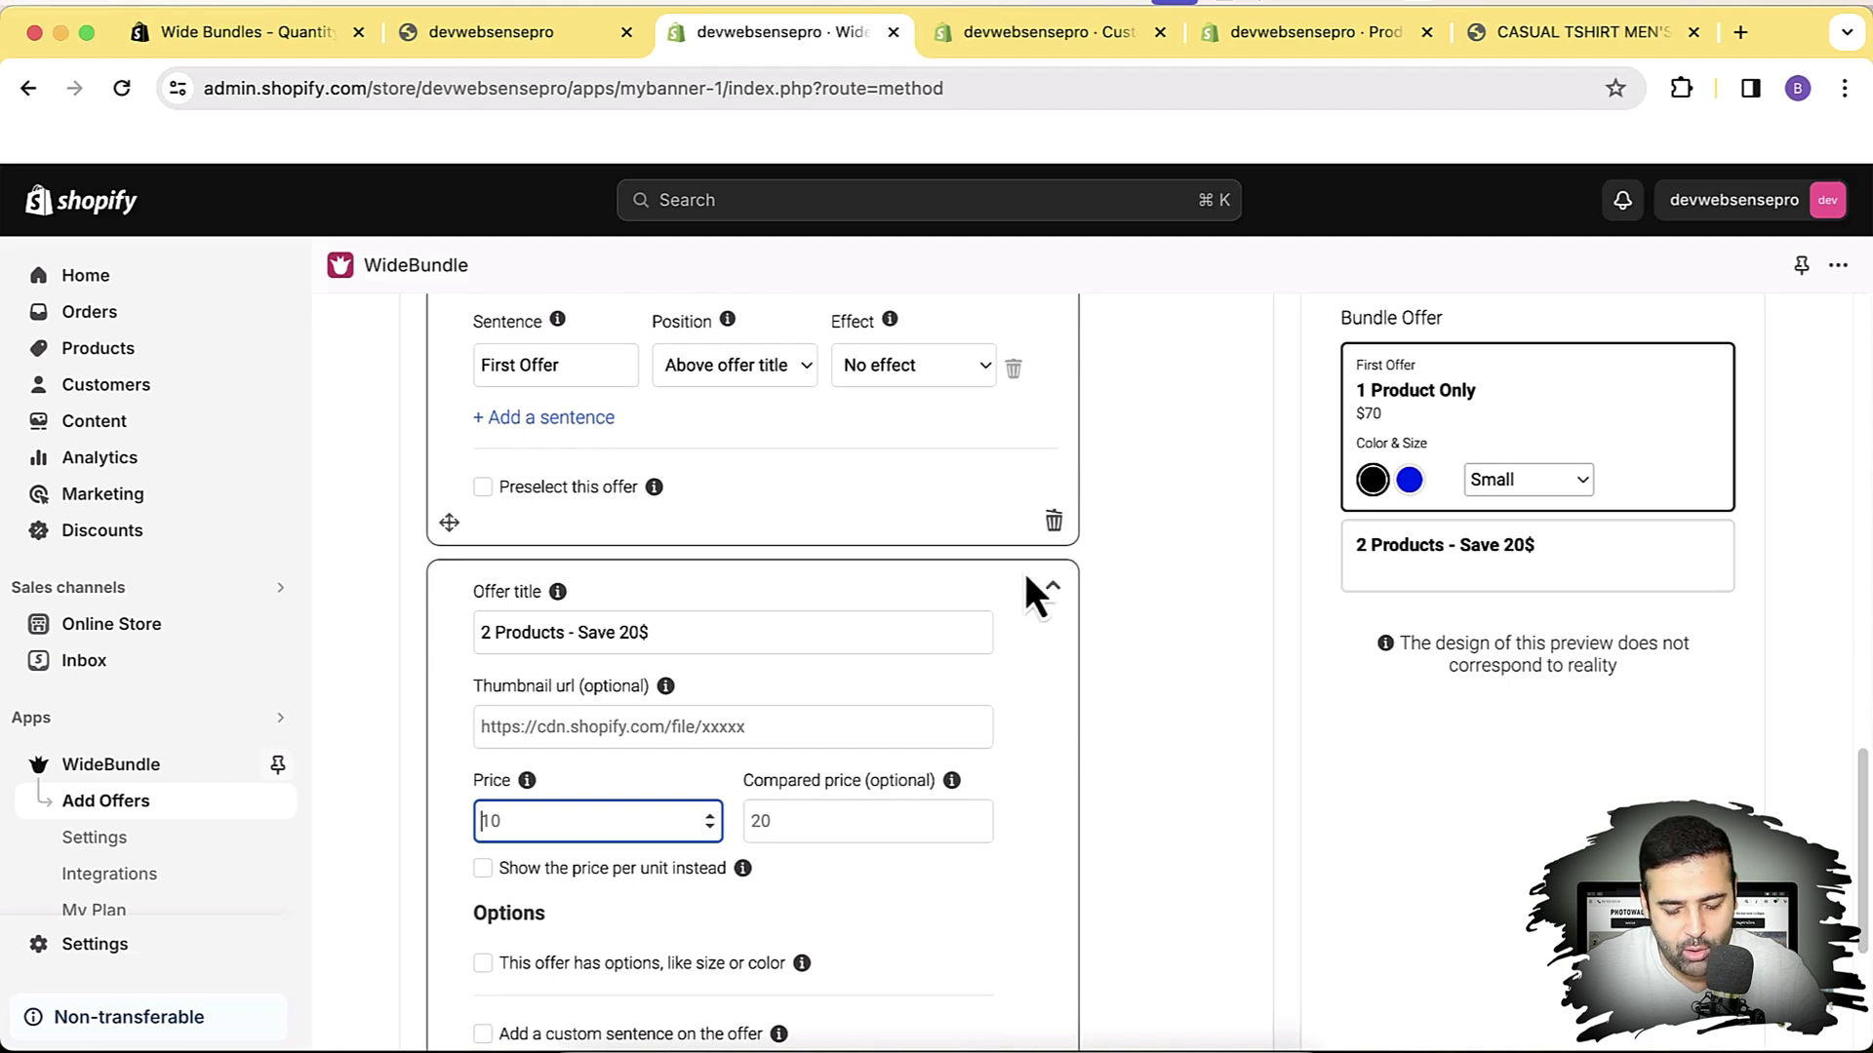
pyautogui.write('20')
pyautogui.press('Tab')
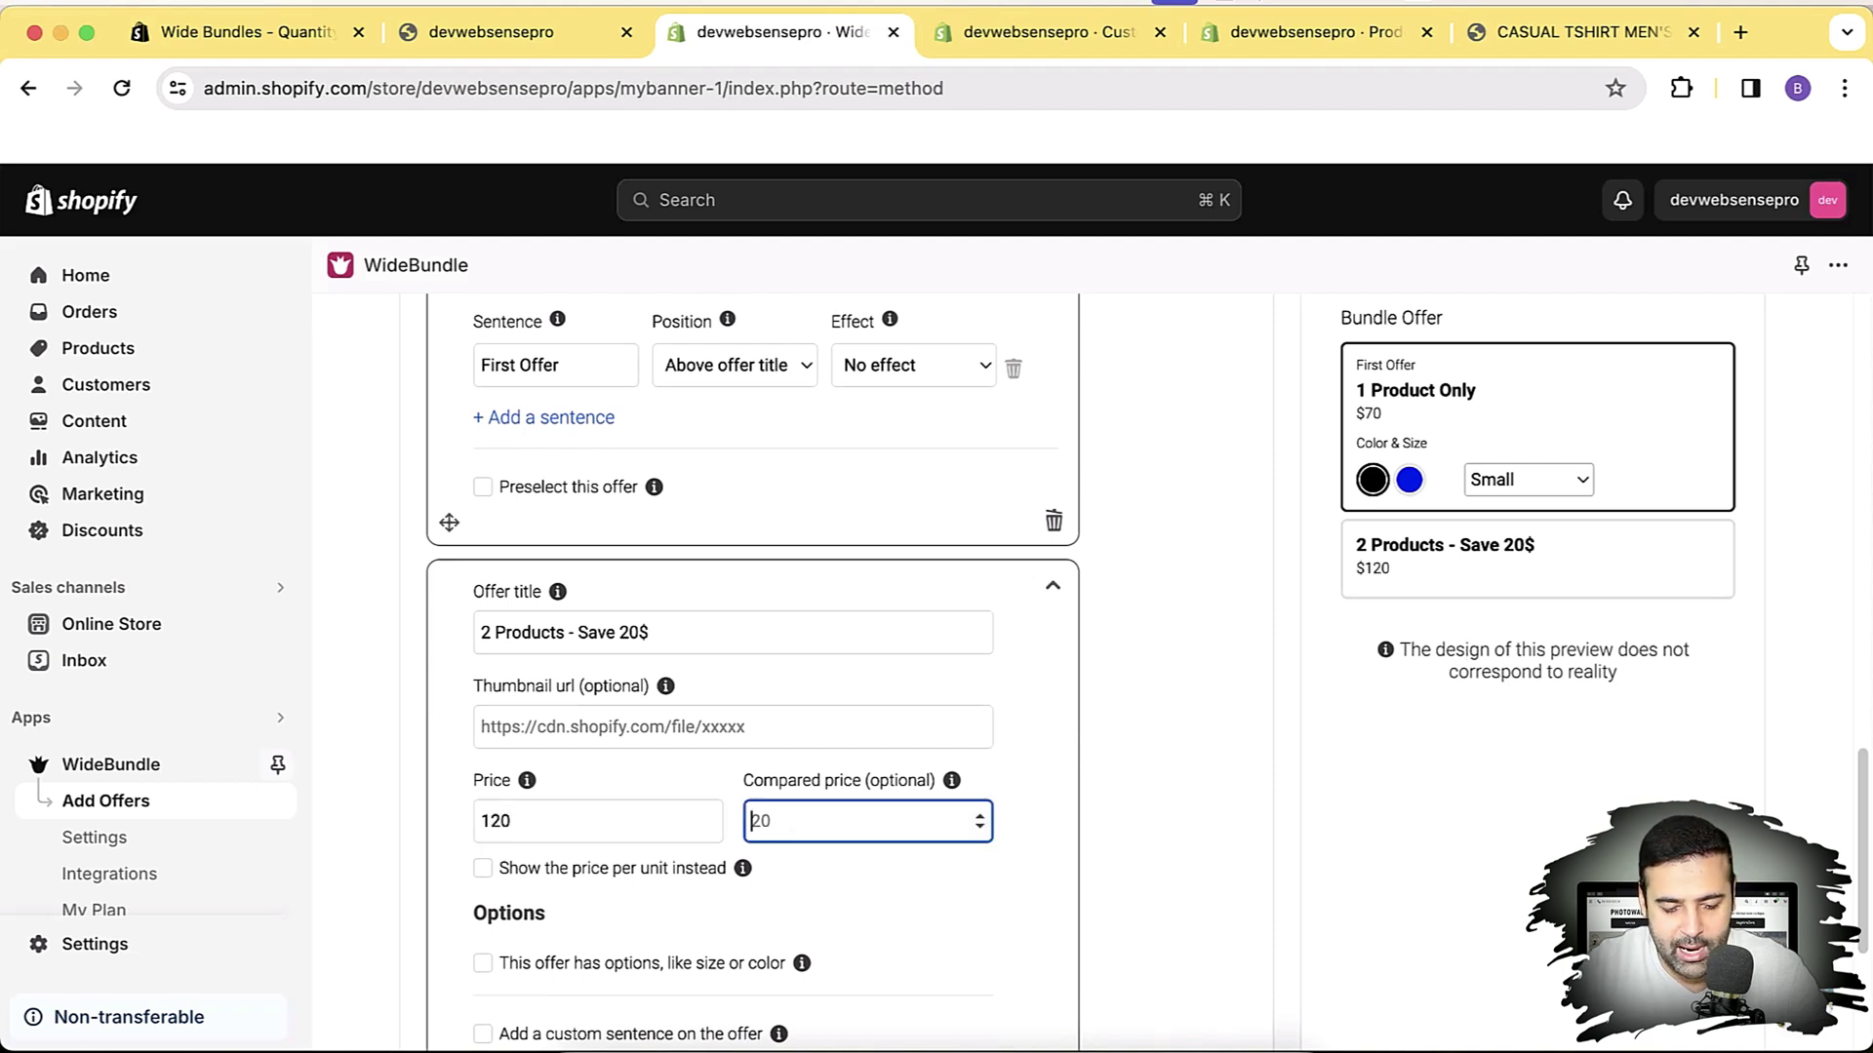
pyautogui.write('140')
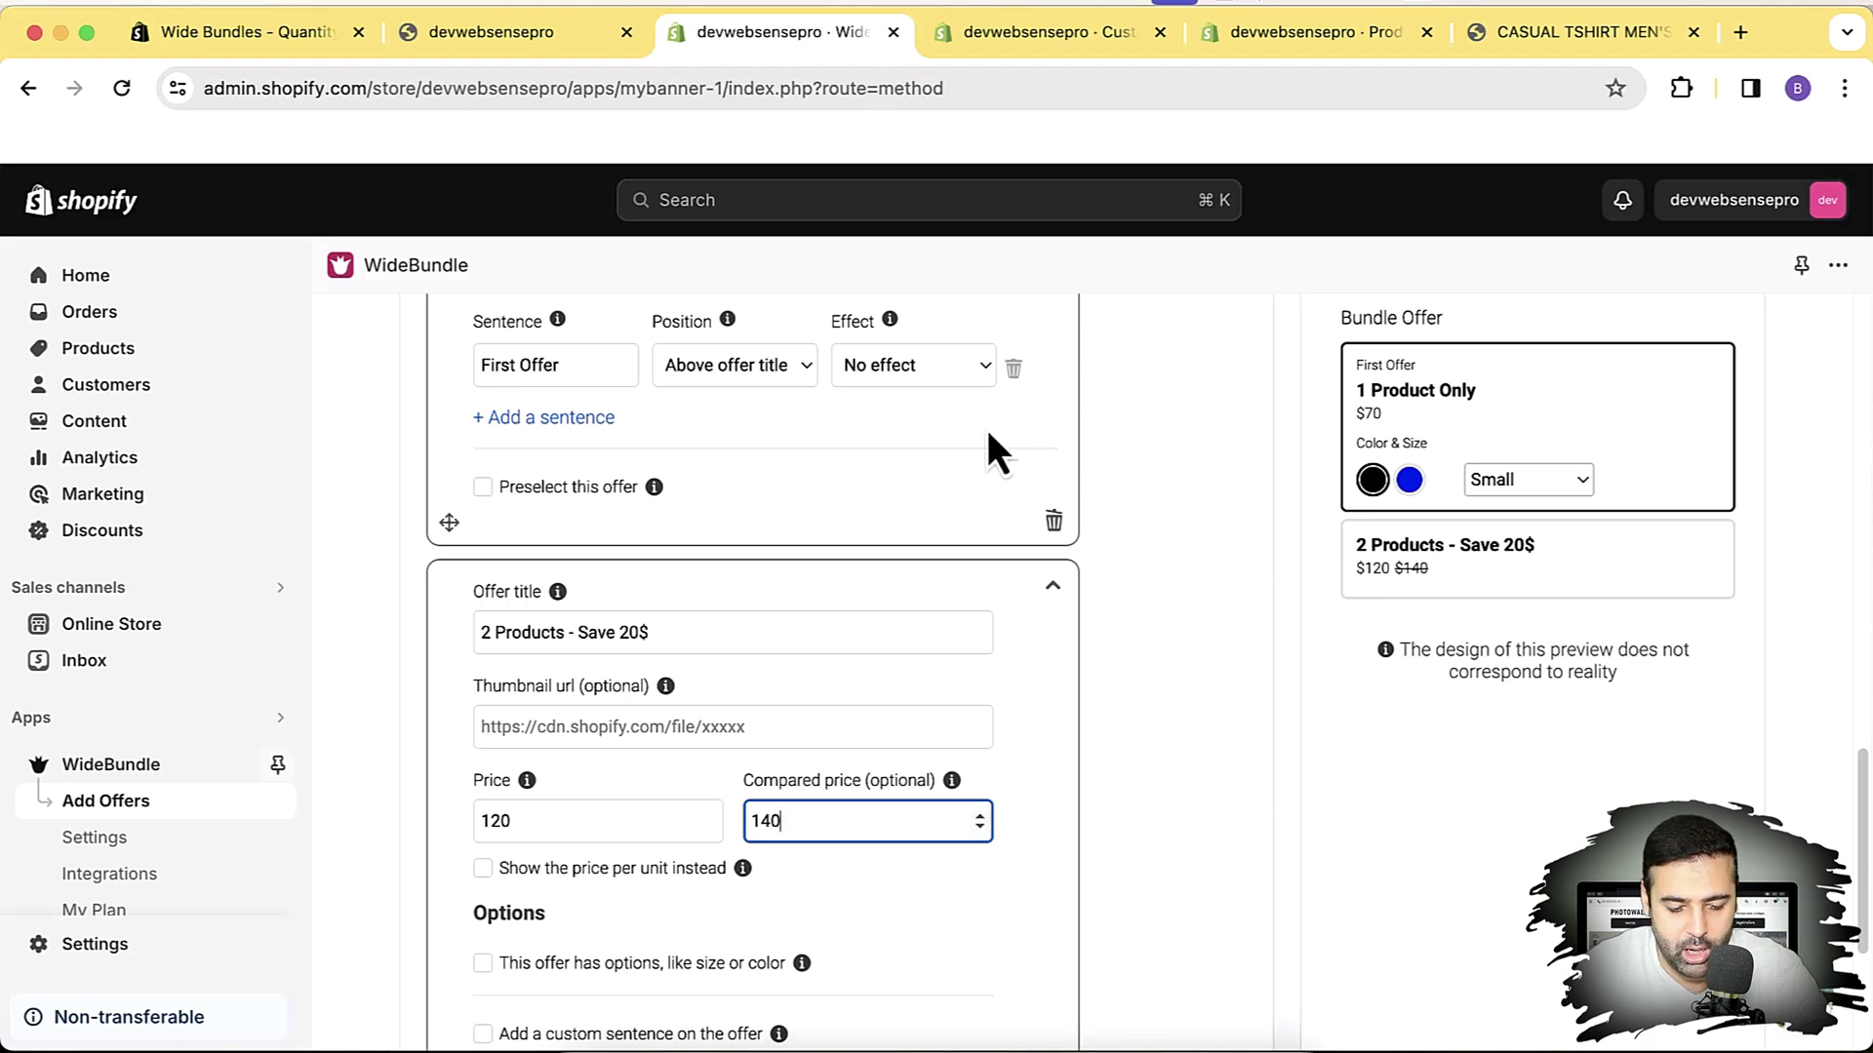
# Try a per-unit price of 60 with the text "Per Unit" on the second offer, then turn the per-unit display off
pyautogui.scroll(-1, 990, 444)
pyautogui.scroll(-3, 993, 449)
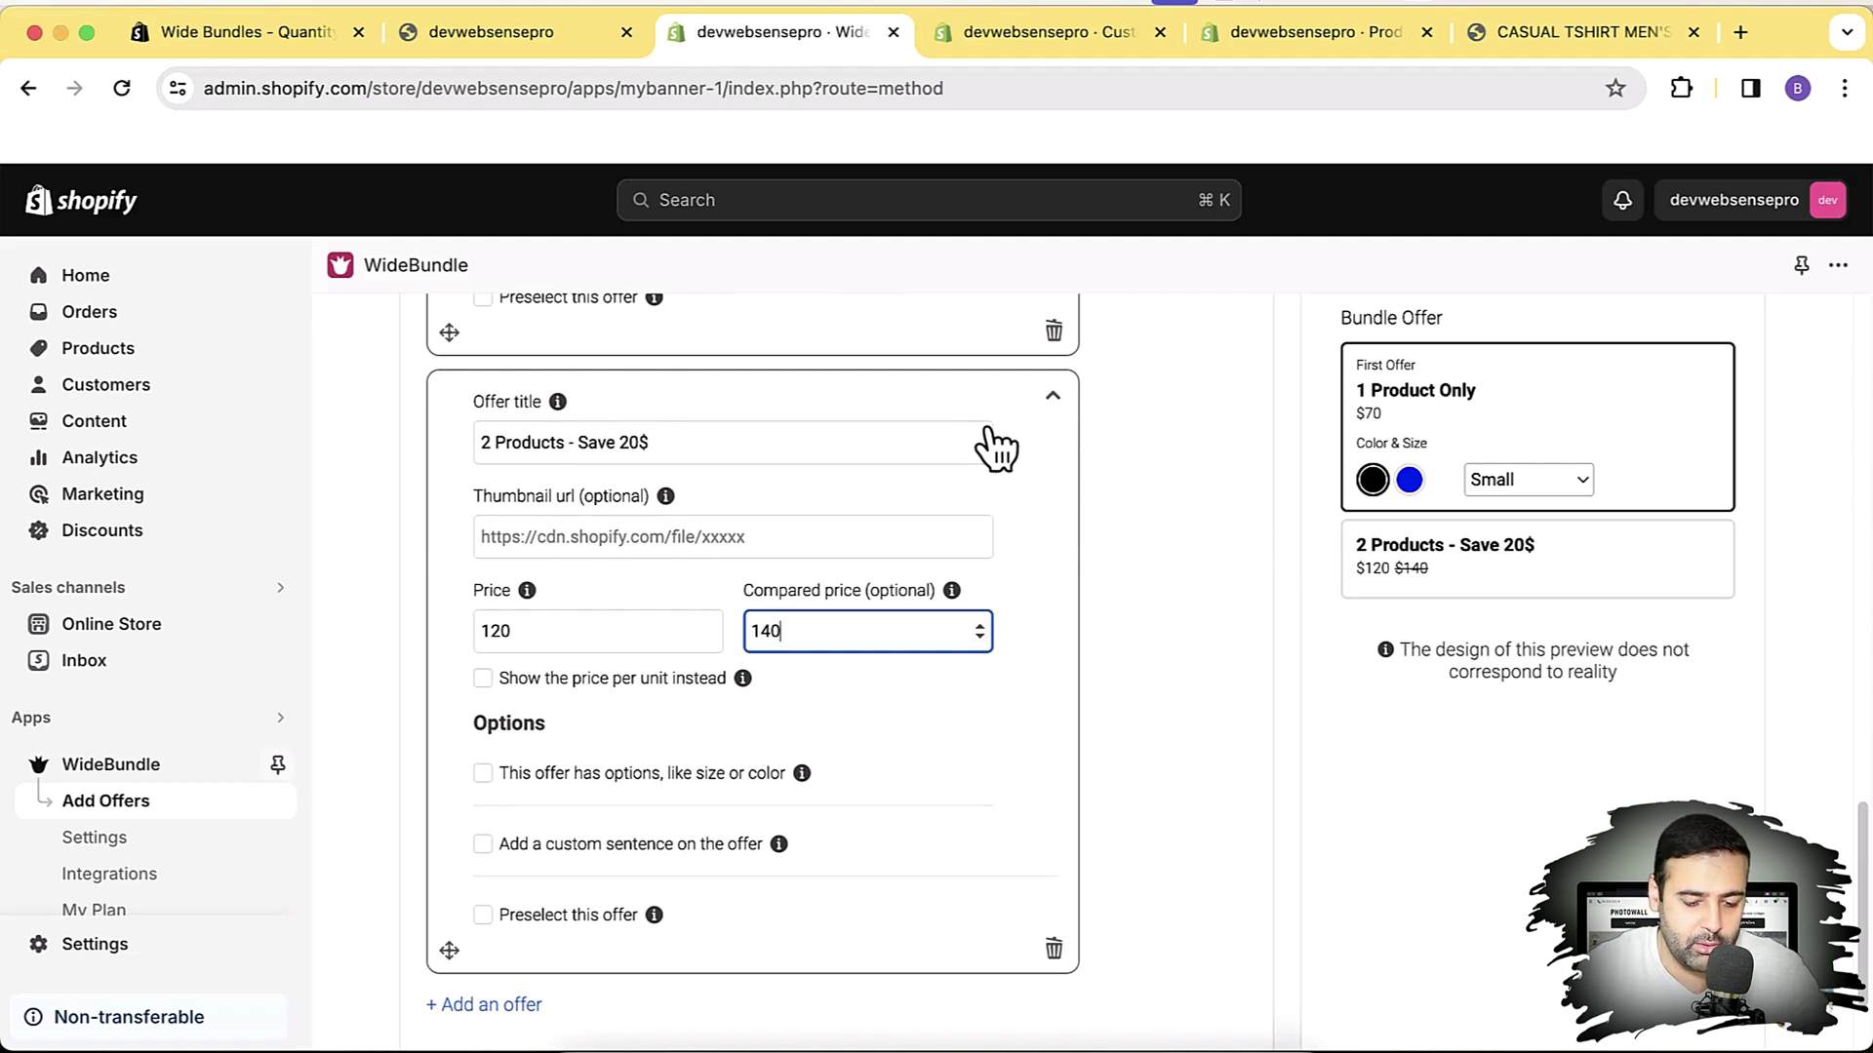
pyautogui.click(590, 683)
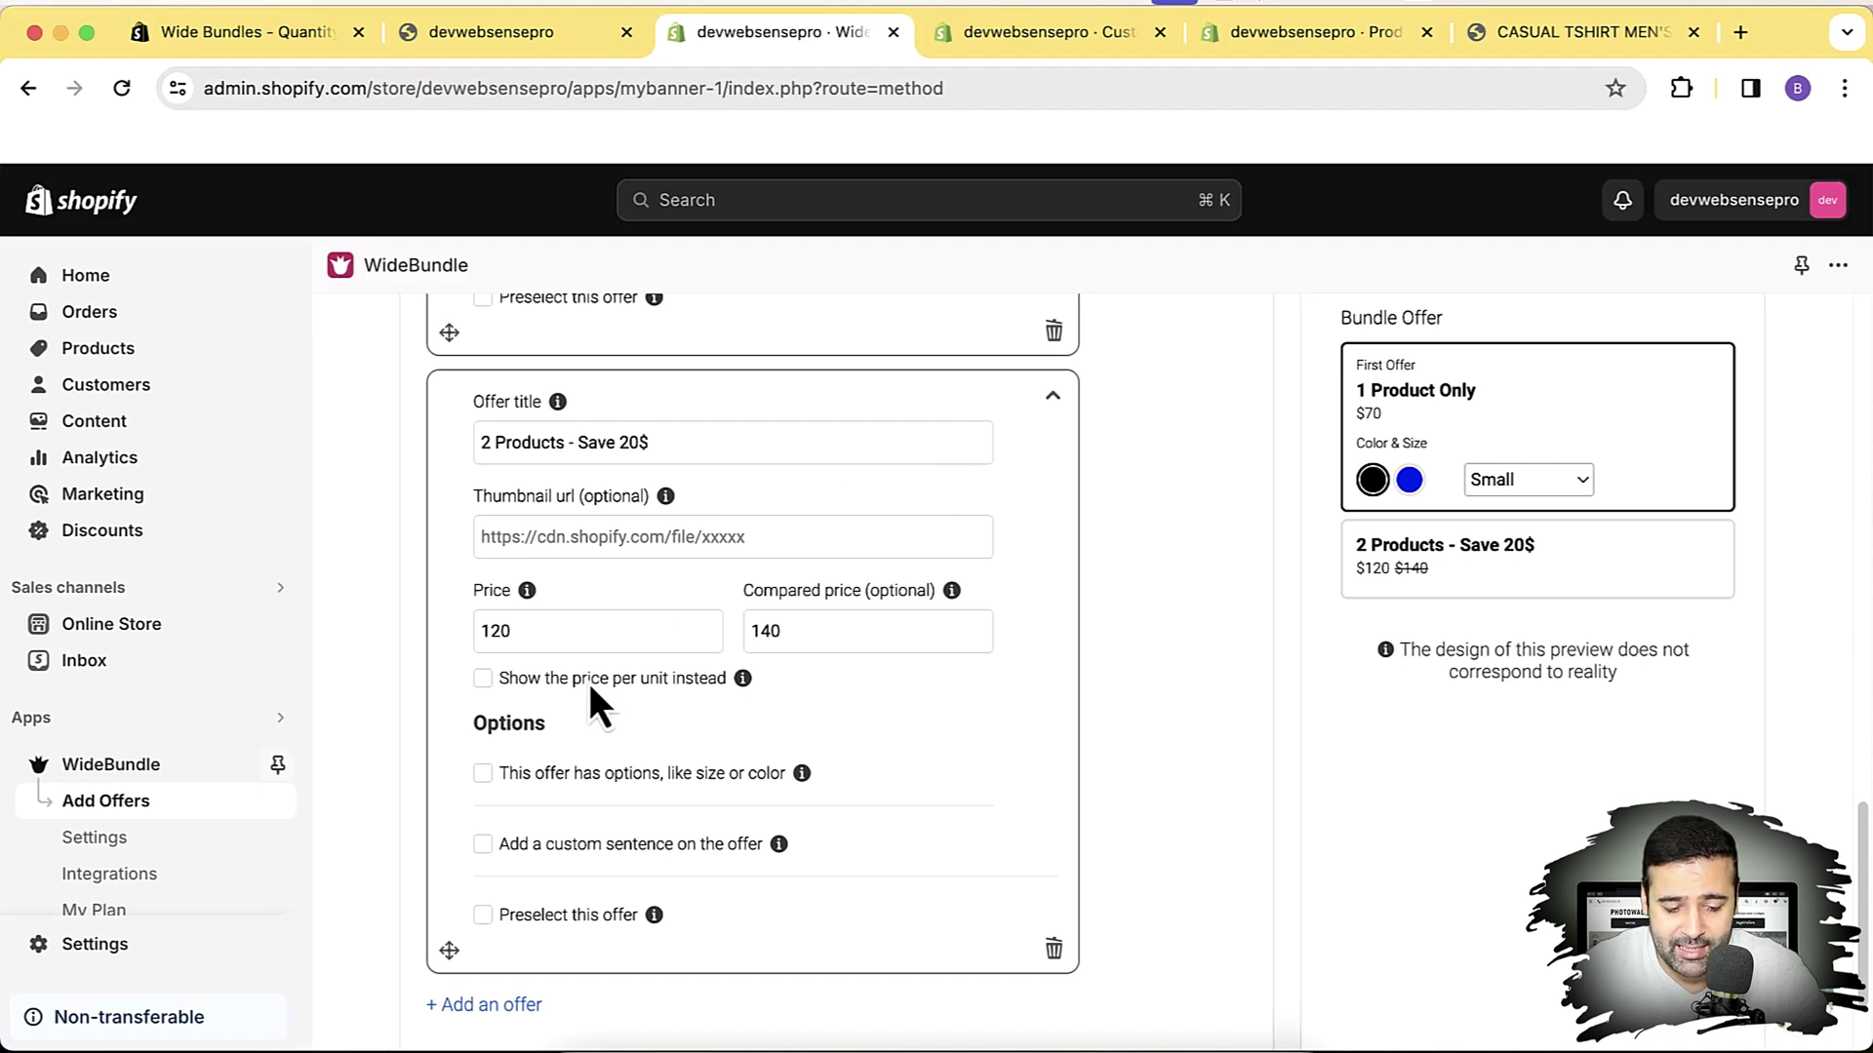
pyautogui.click(483, 680)
pyautogui.click(582, 770)
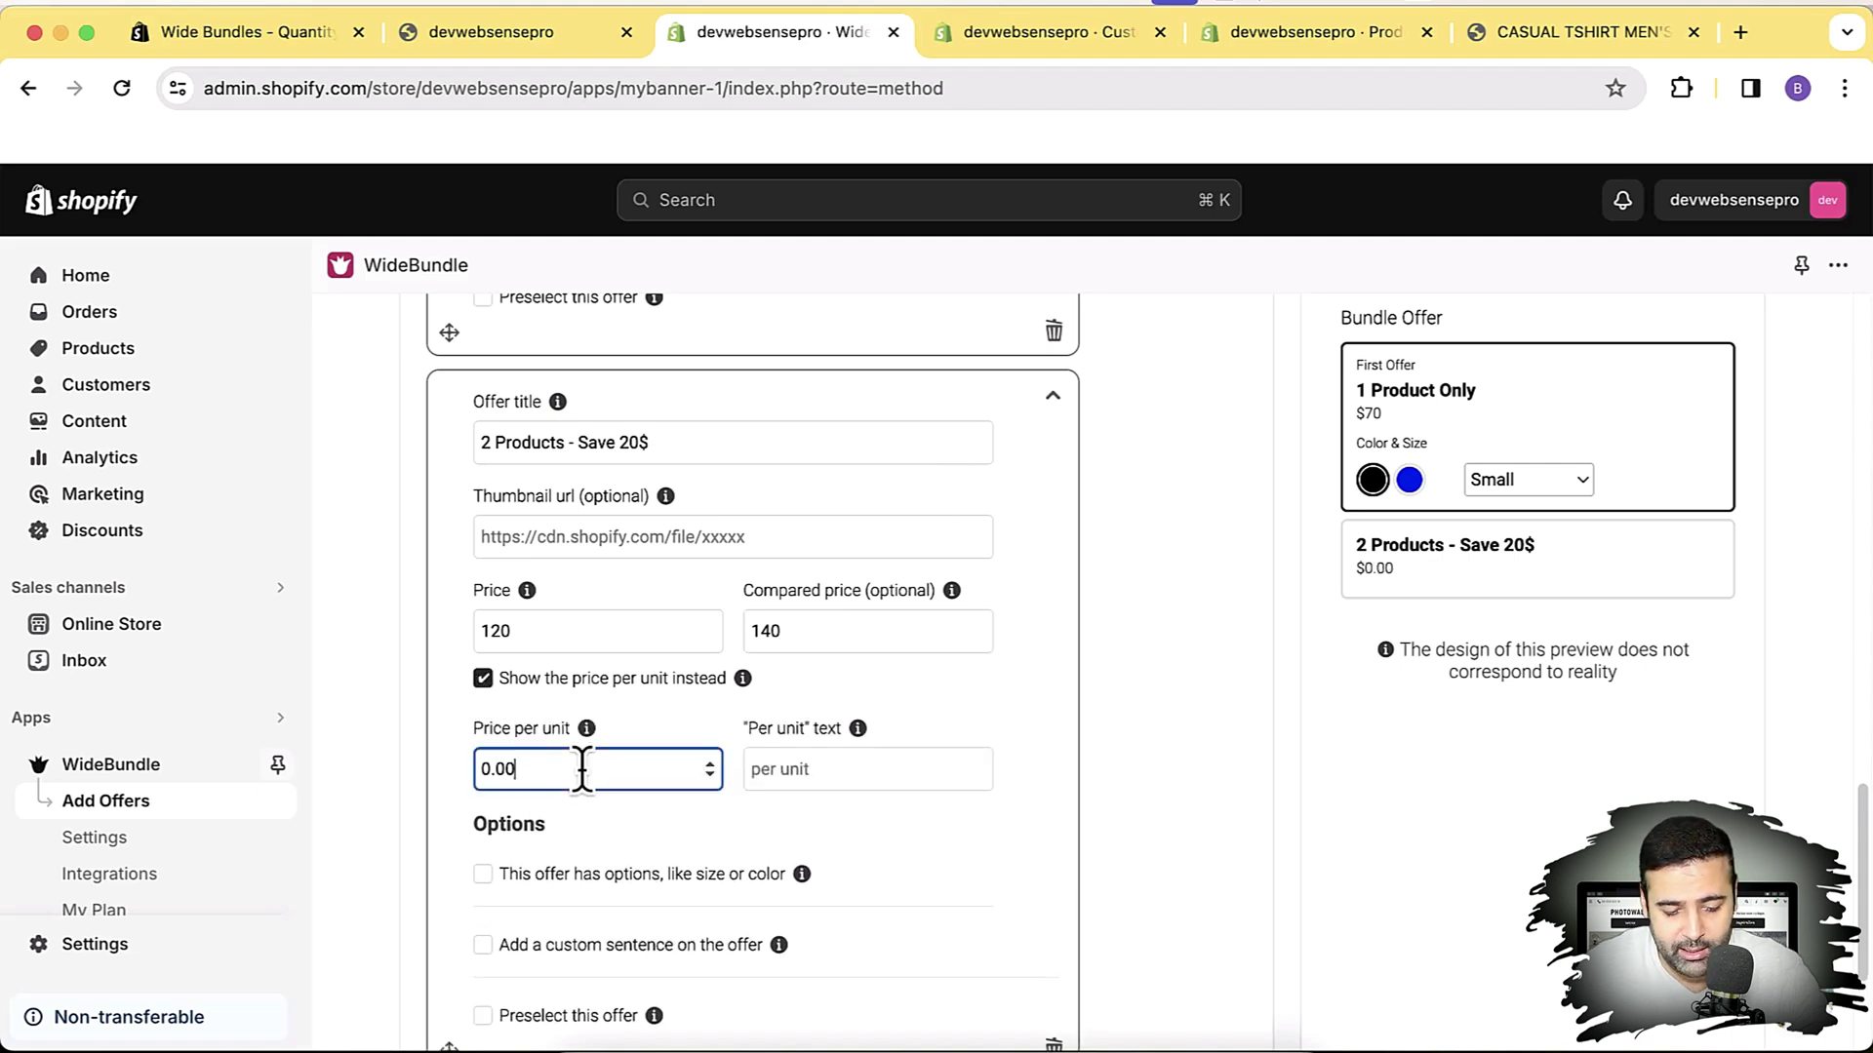
pyautogui.moveTo(495, 769); pyautogui.dragTo(483, 775)
pyautogui.write('60')
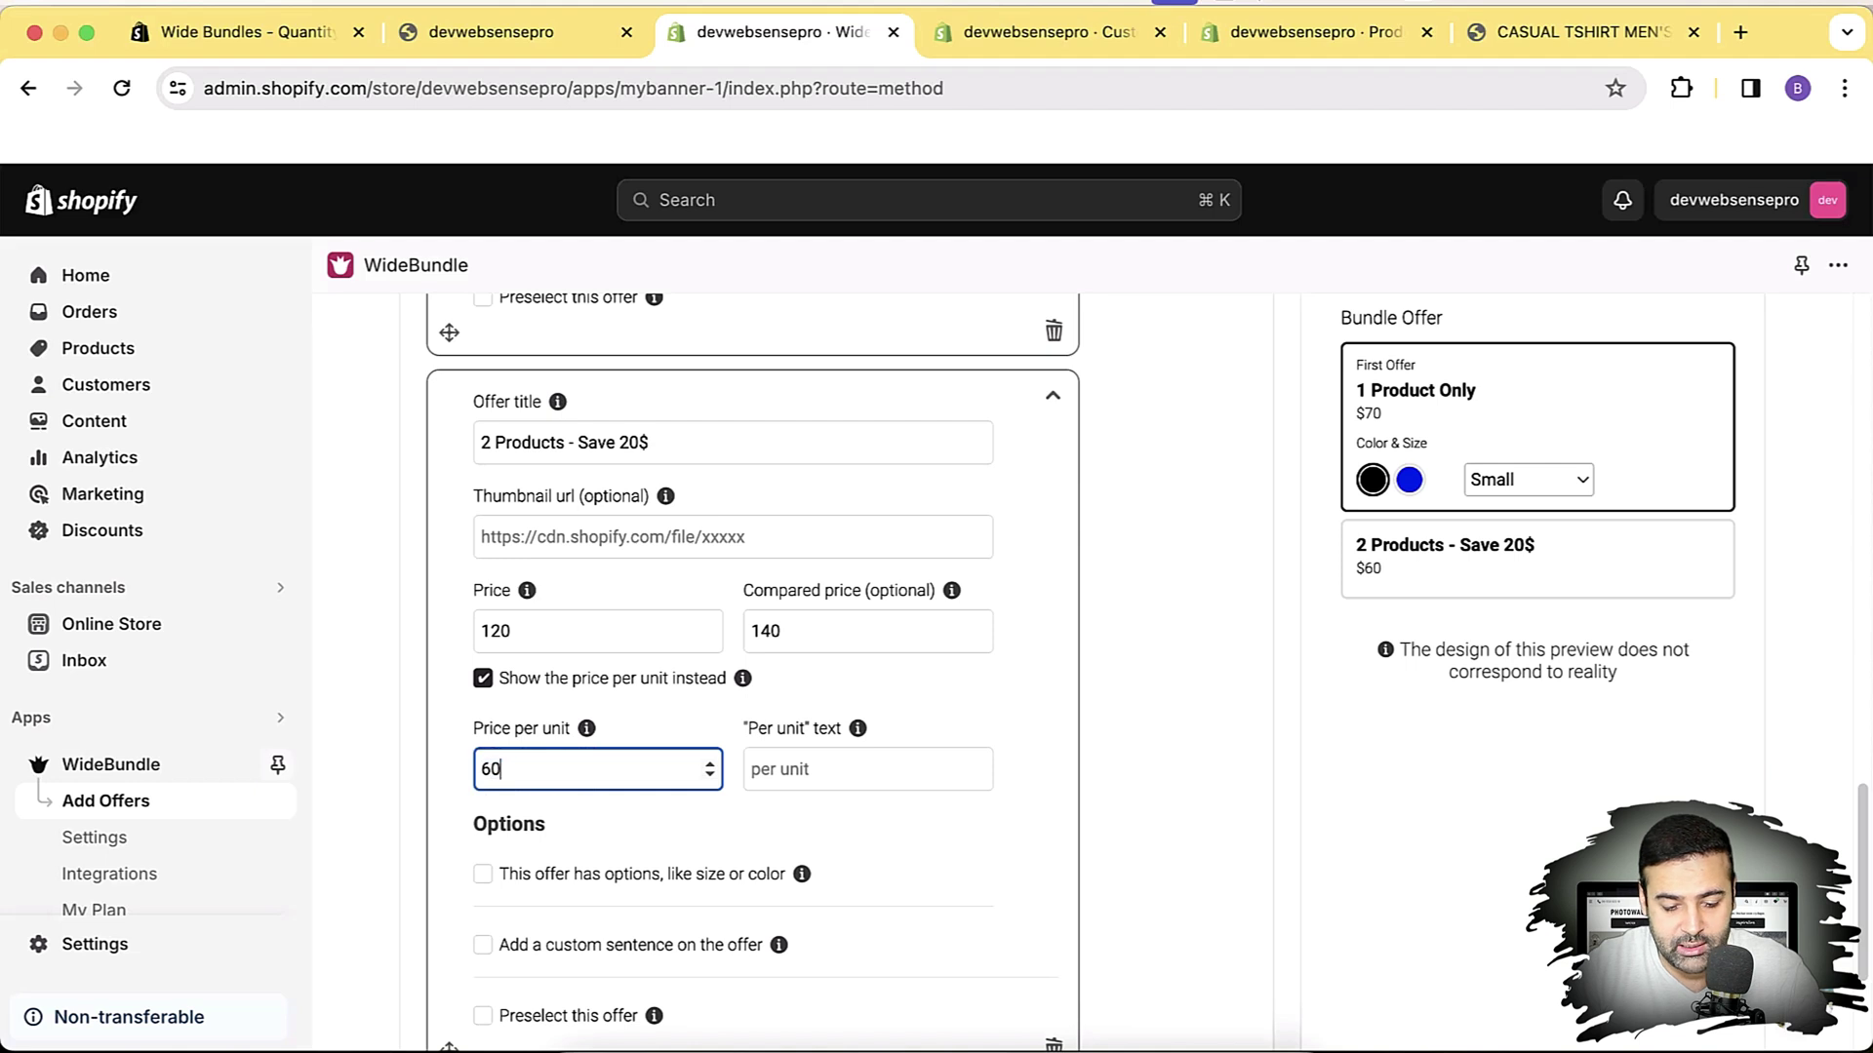
pyautogui.click(875, 761)
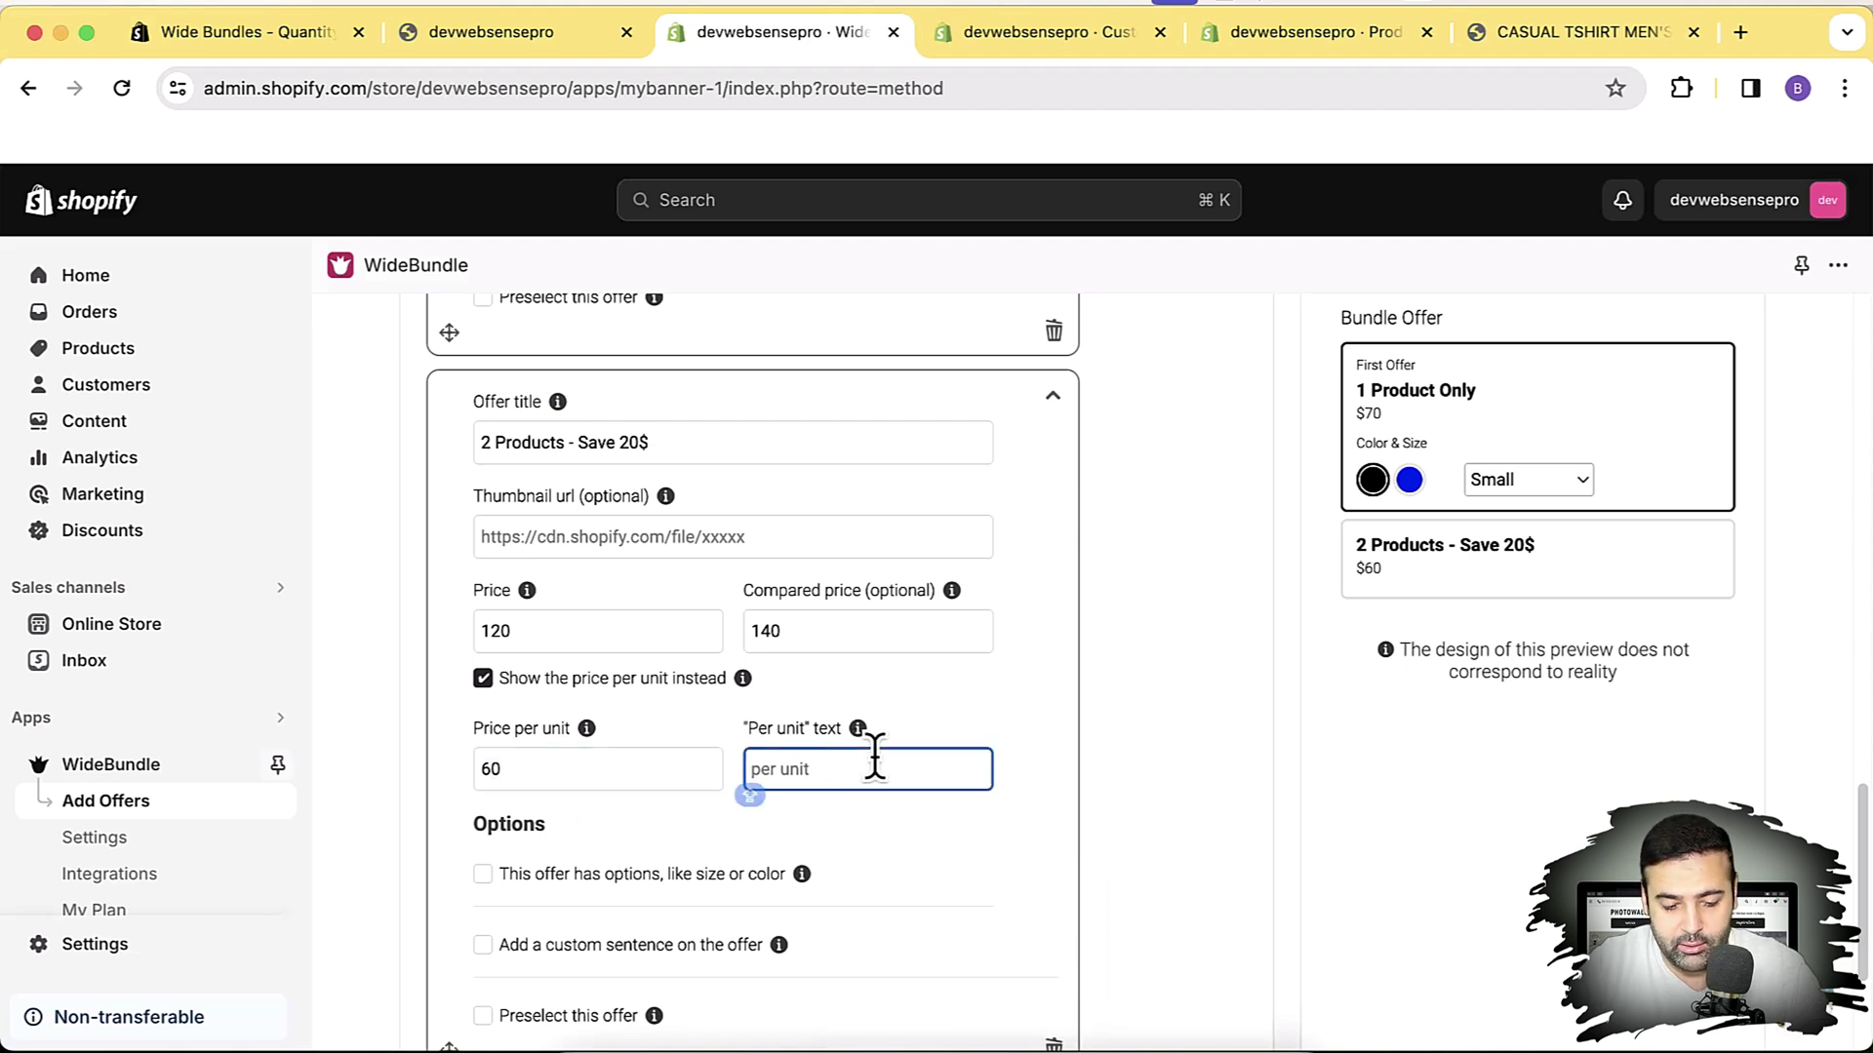
pyautogui.write('Per Unit')
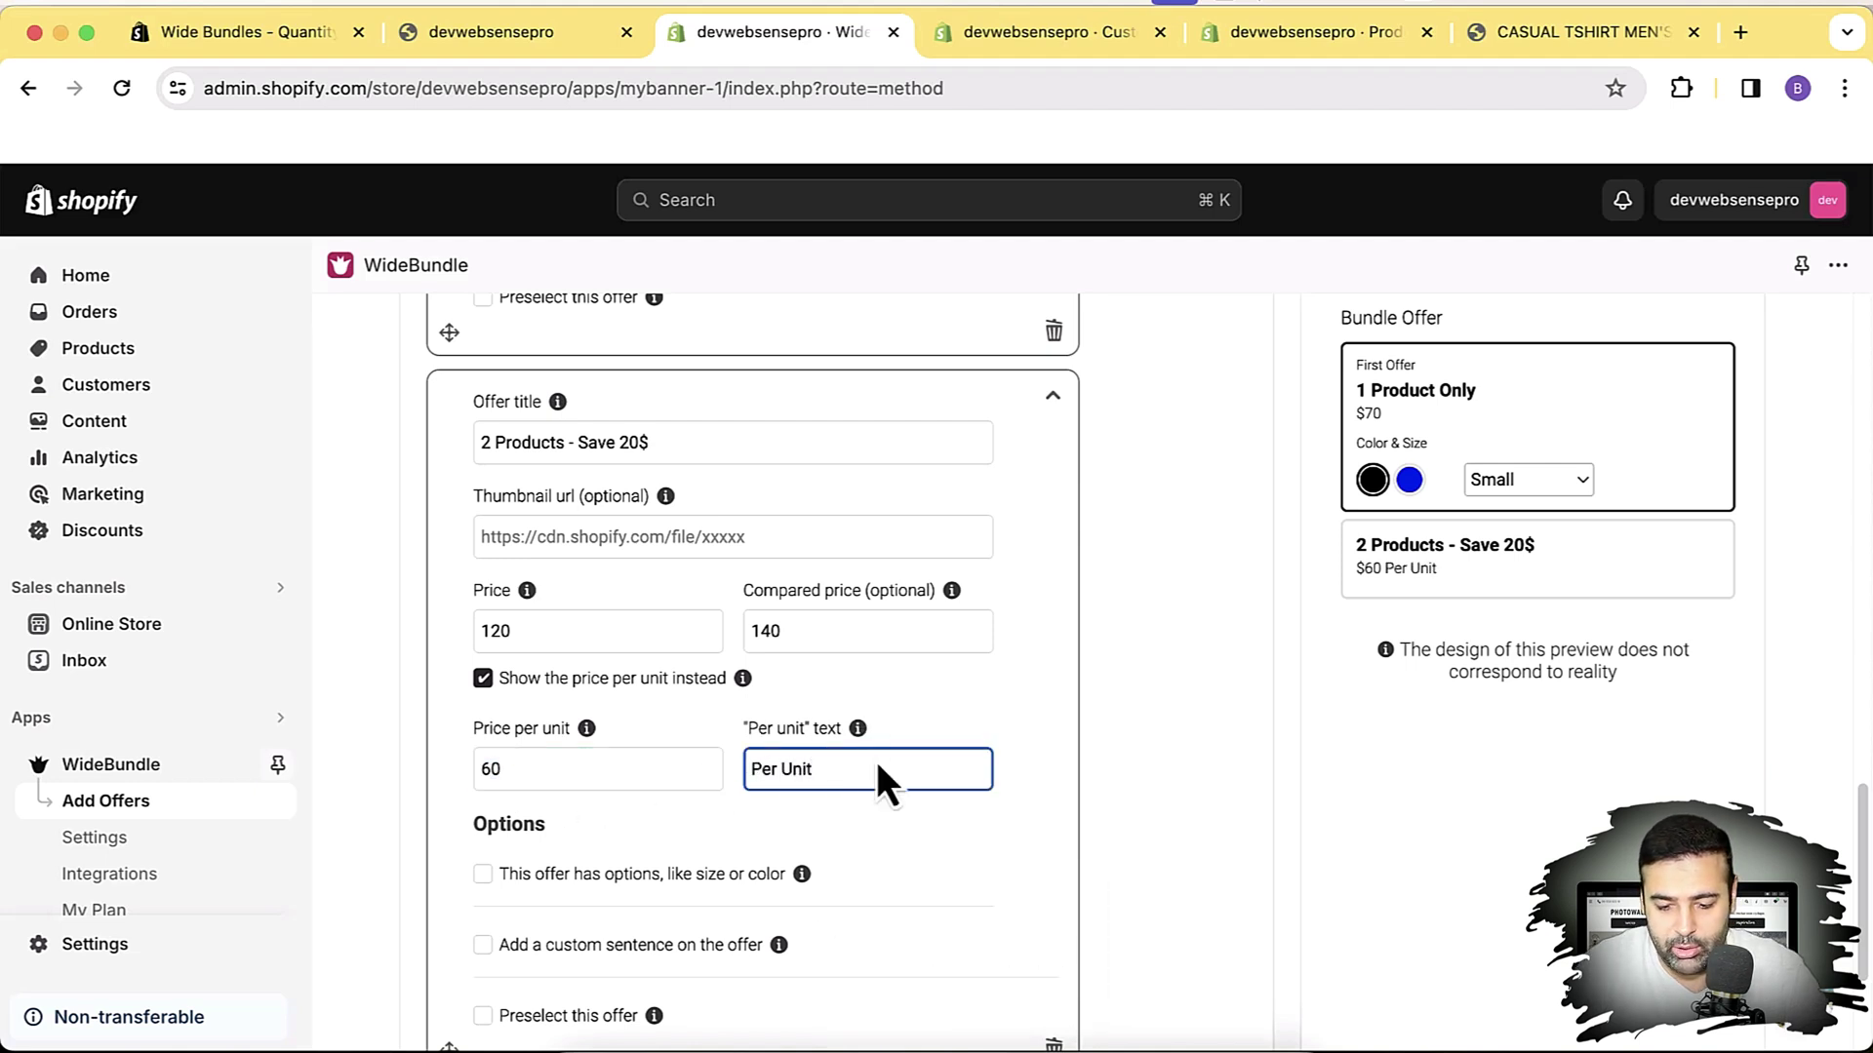
pyautogui.click(483, 680)
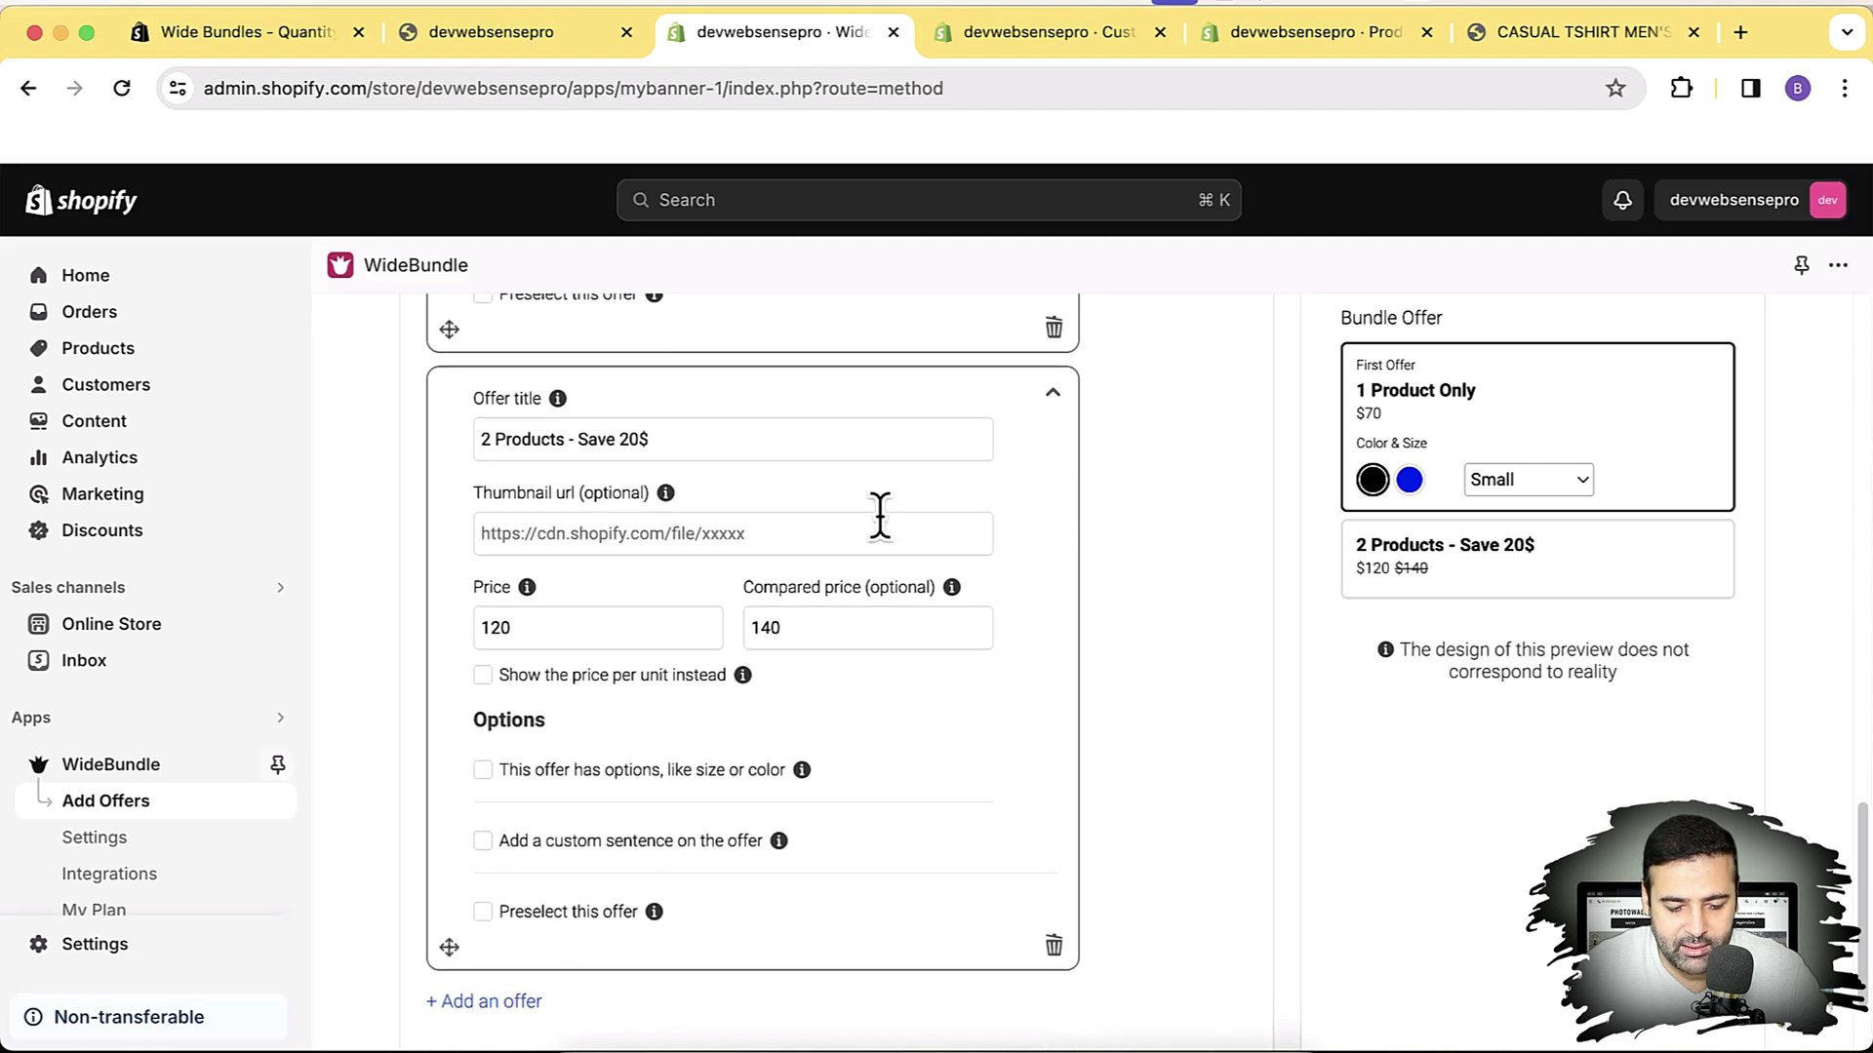
# Enable options for the "2 Products - Save 20$" offer and add a Color option with the values Black and Blue
pyautogui.scroll(-1, 879, 516)
pyautogui.click(483, 757)
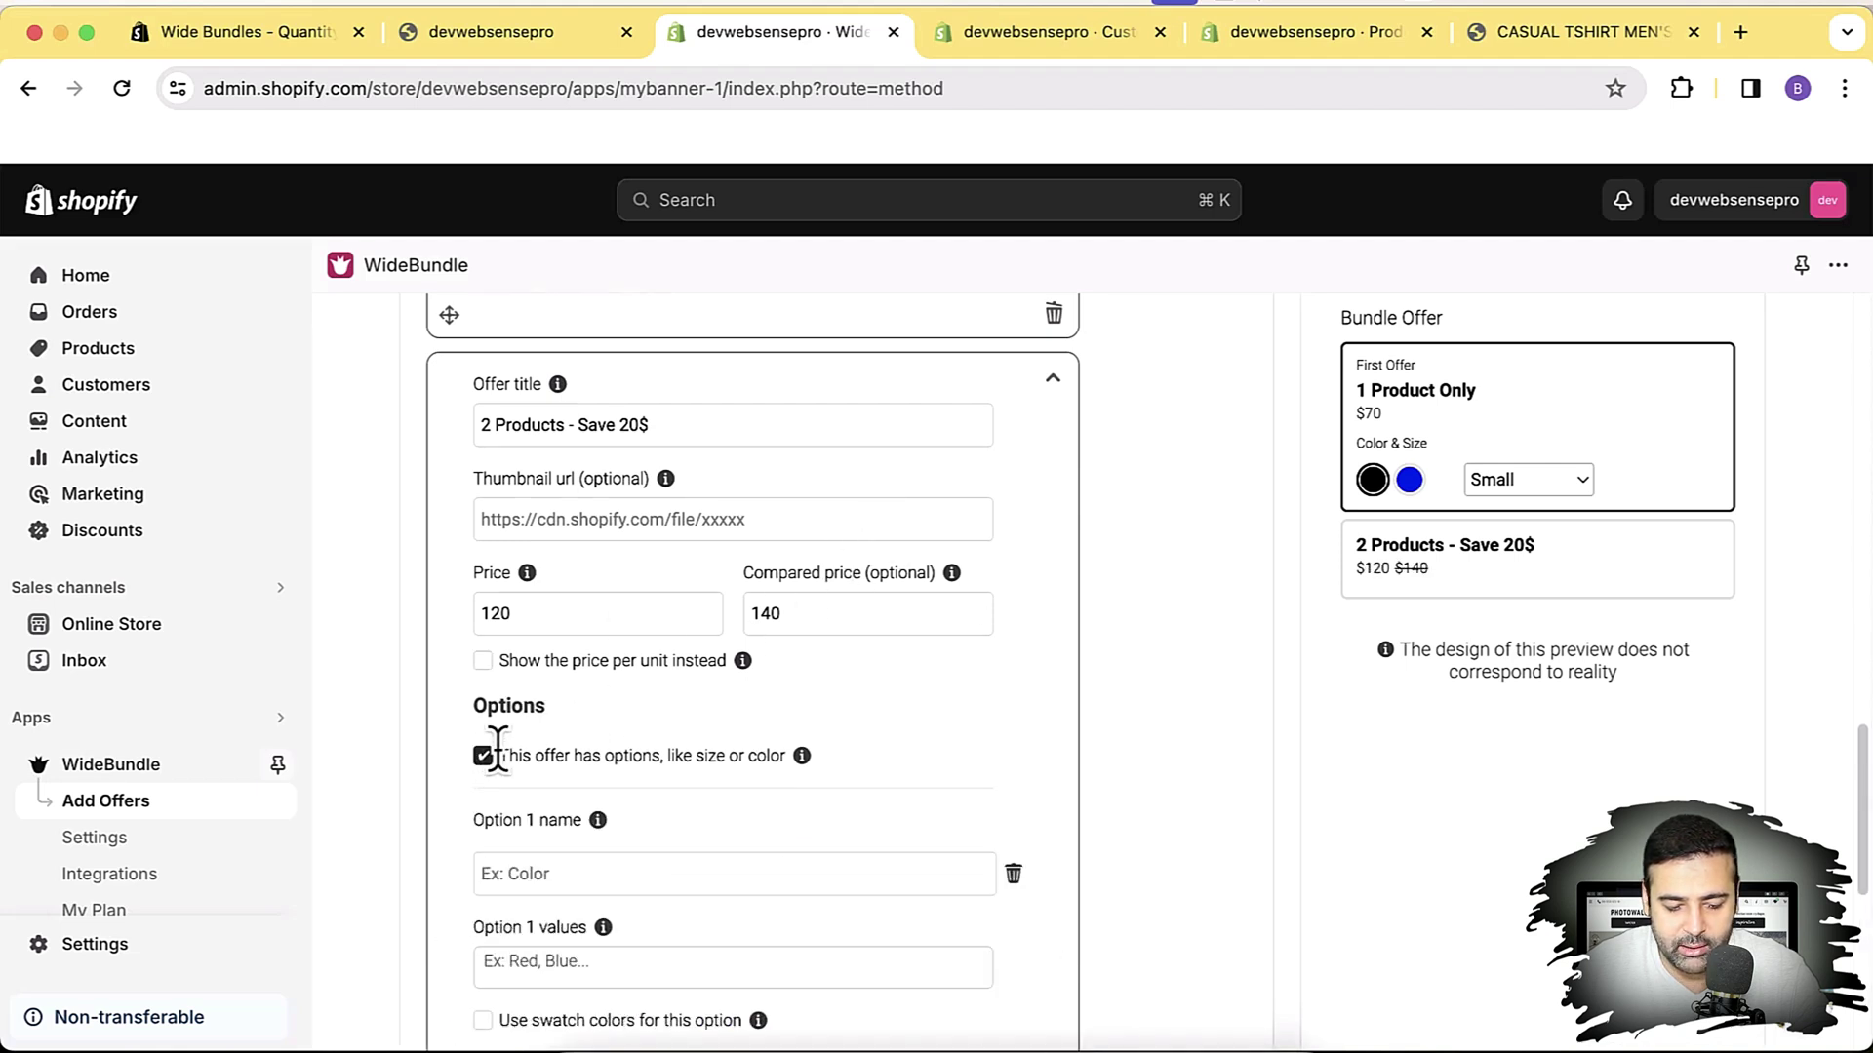
pyautogui.scroll(-3, 700, 681)
pyautogui.click(698, 672)
pyautogui.write('Color')
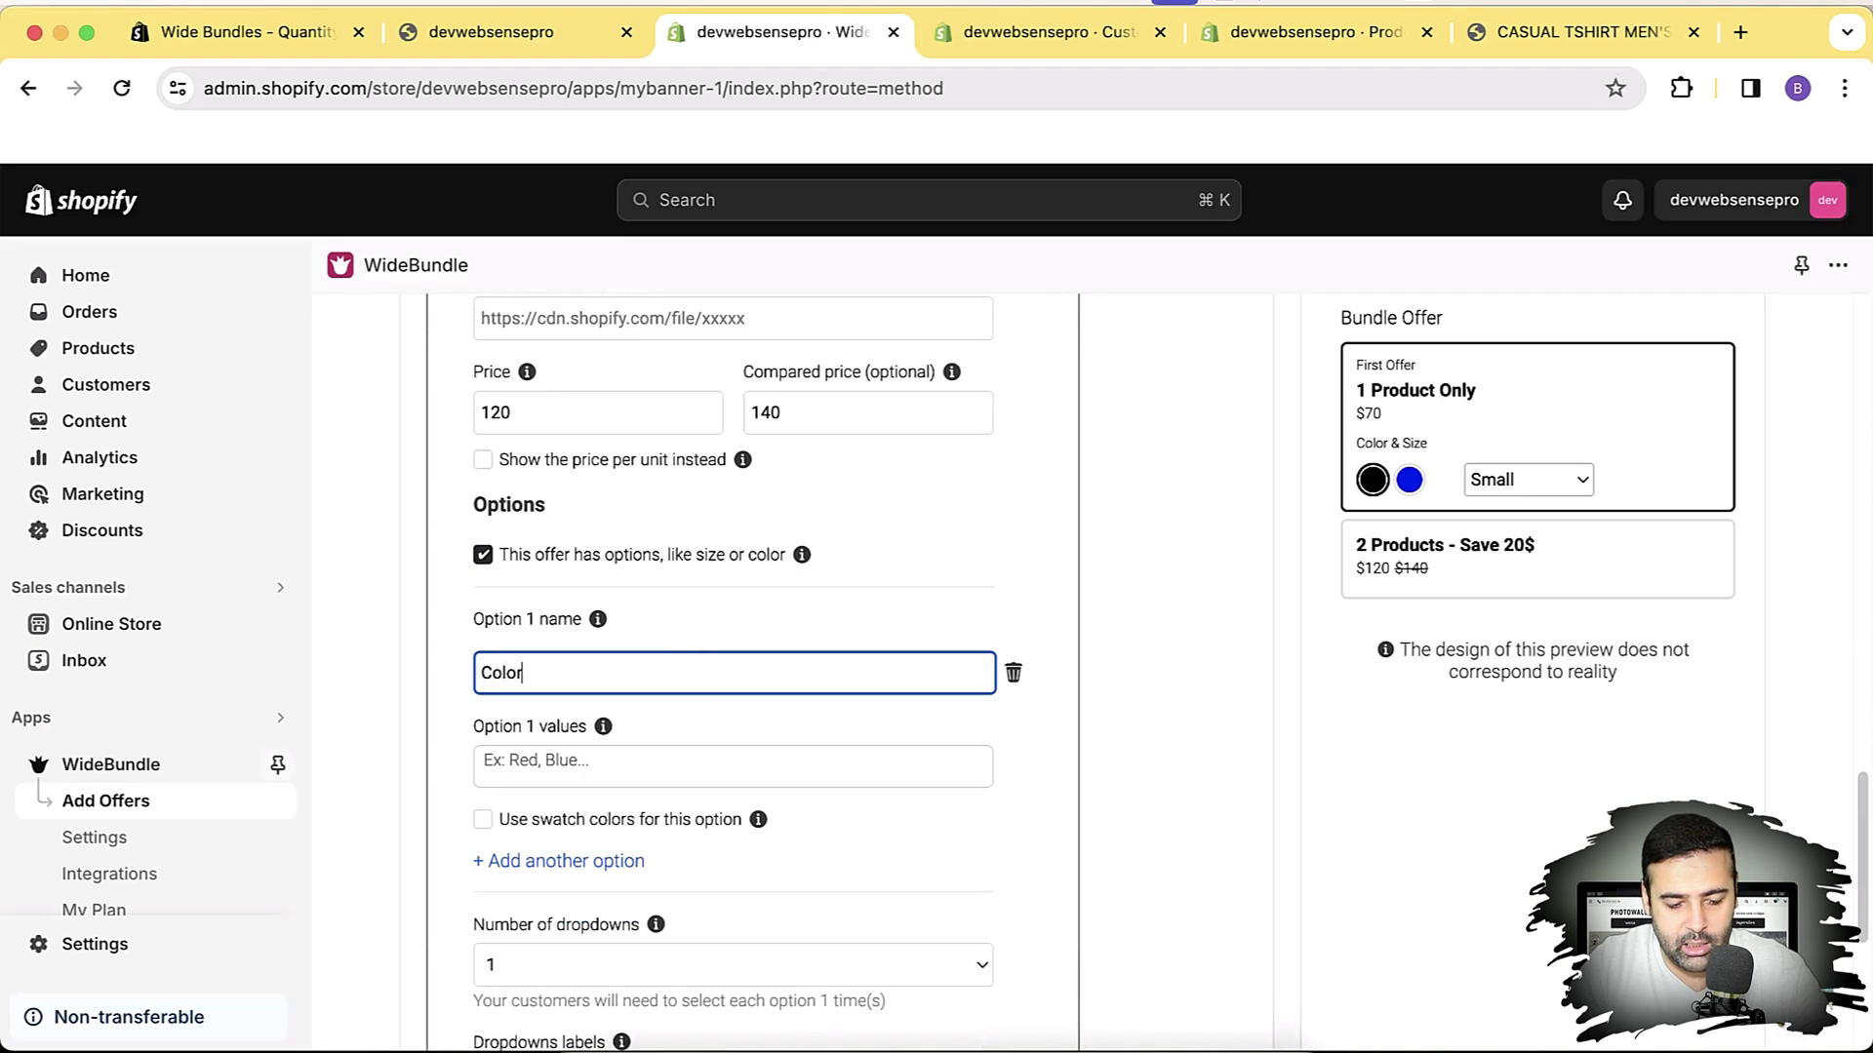
pyautogui.press('Tab')
pyautogui.write('B')
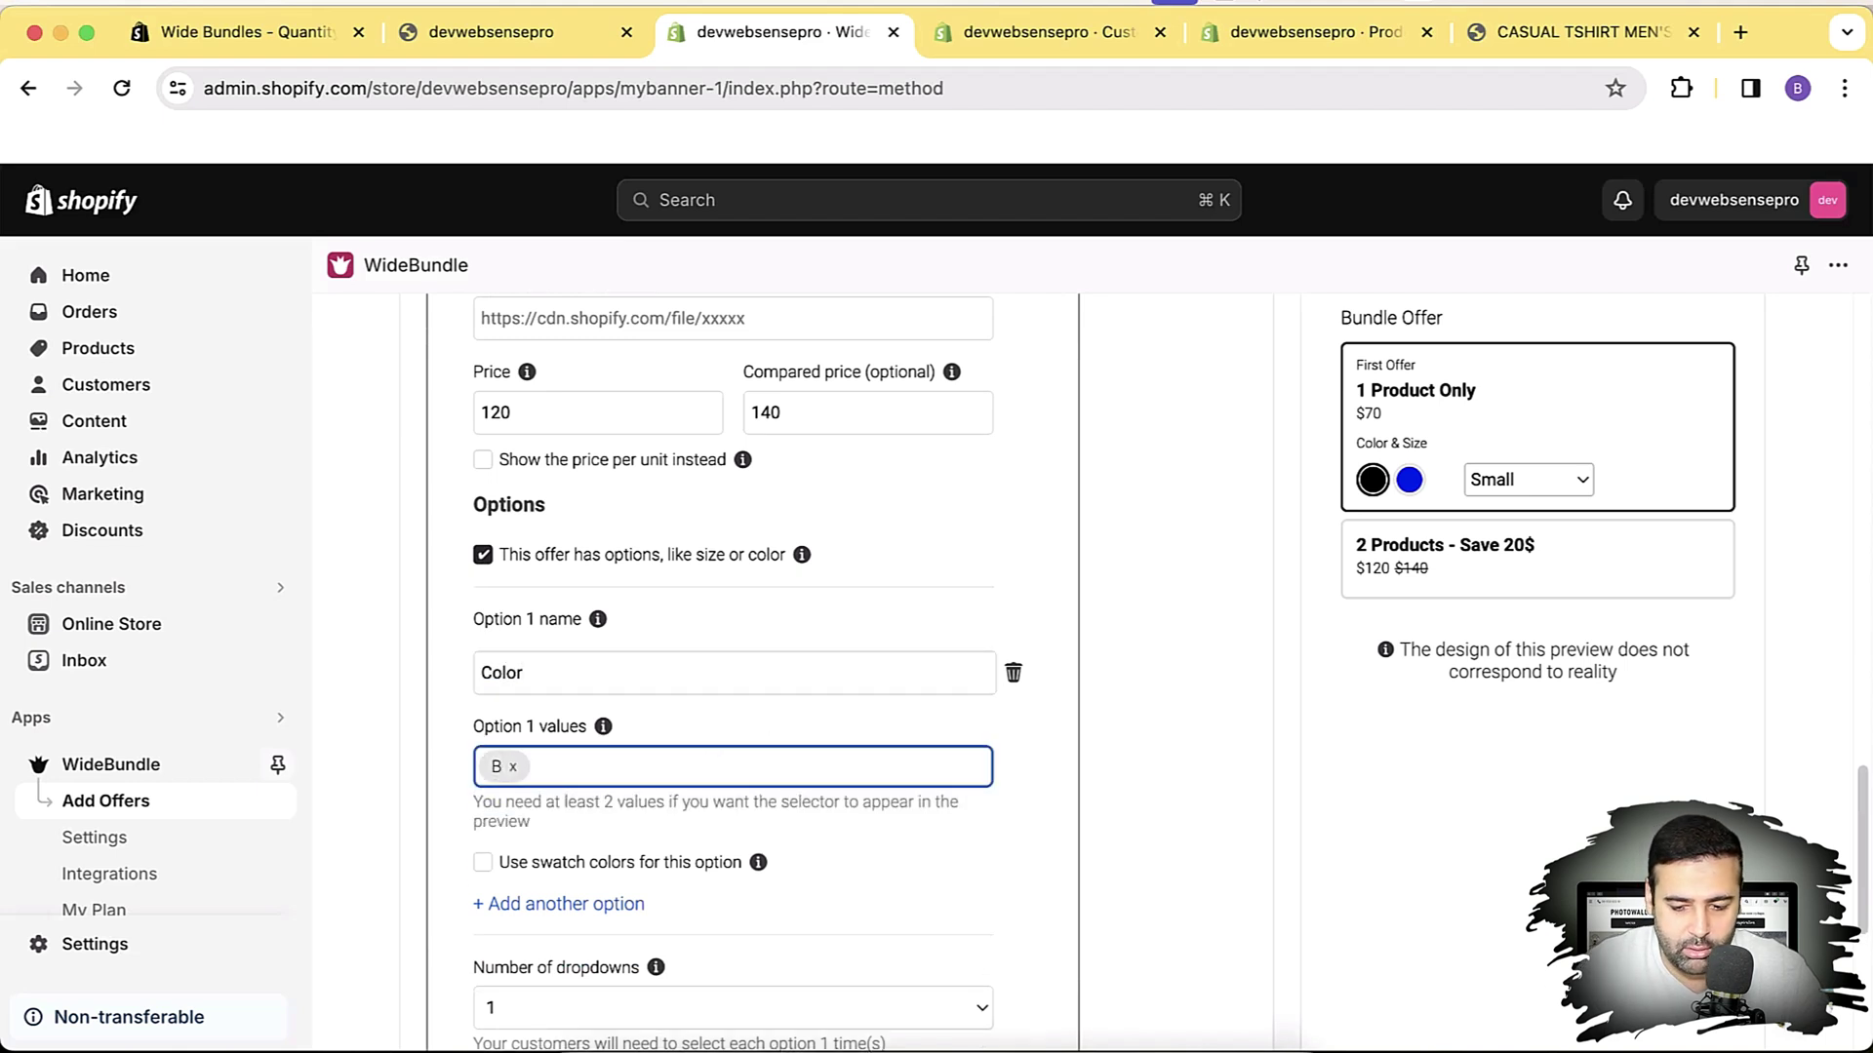
pyautogui.write('lack')
pyautogui.press('Return')
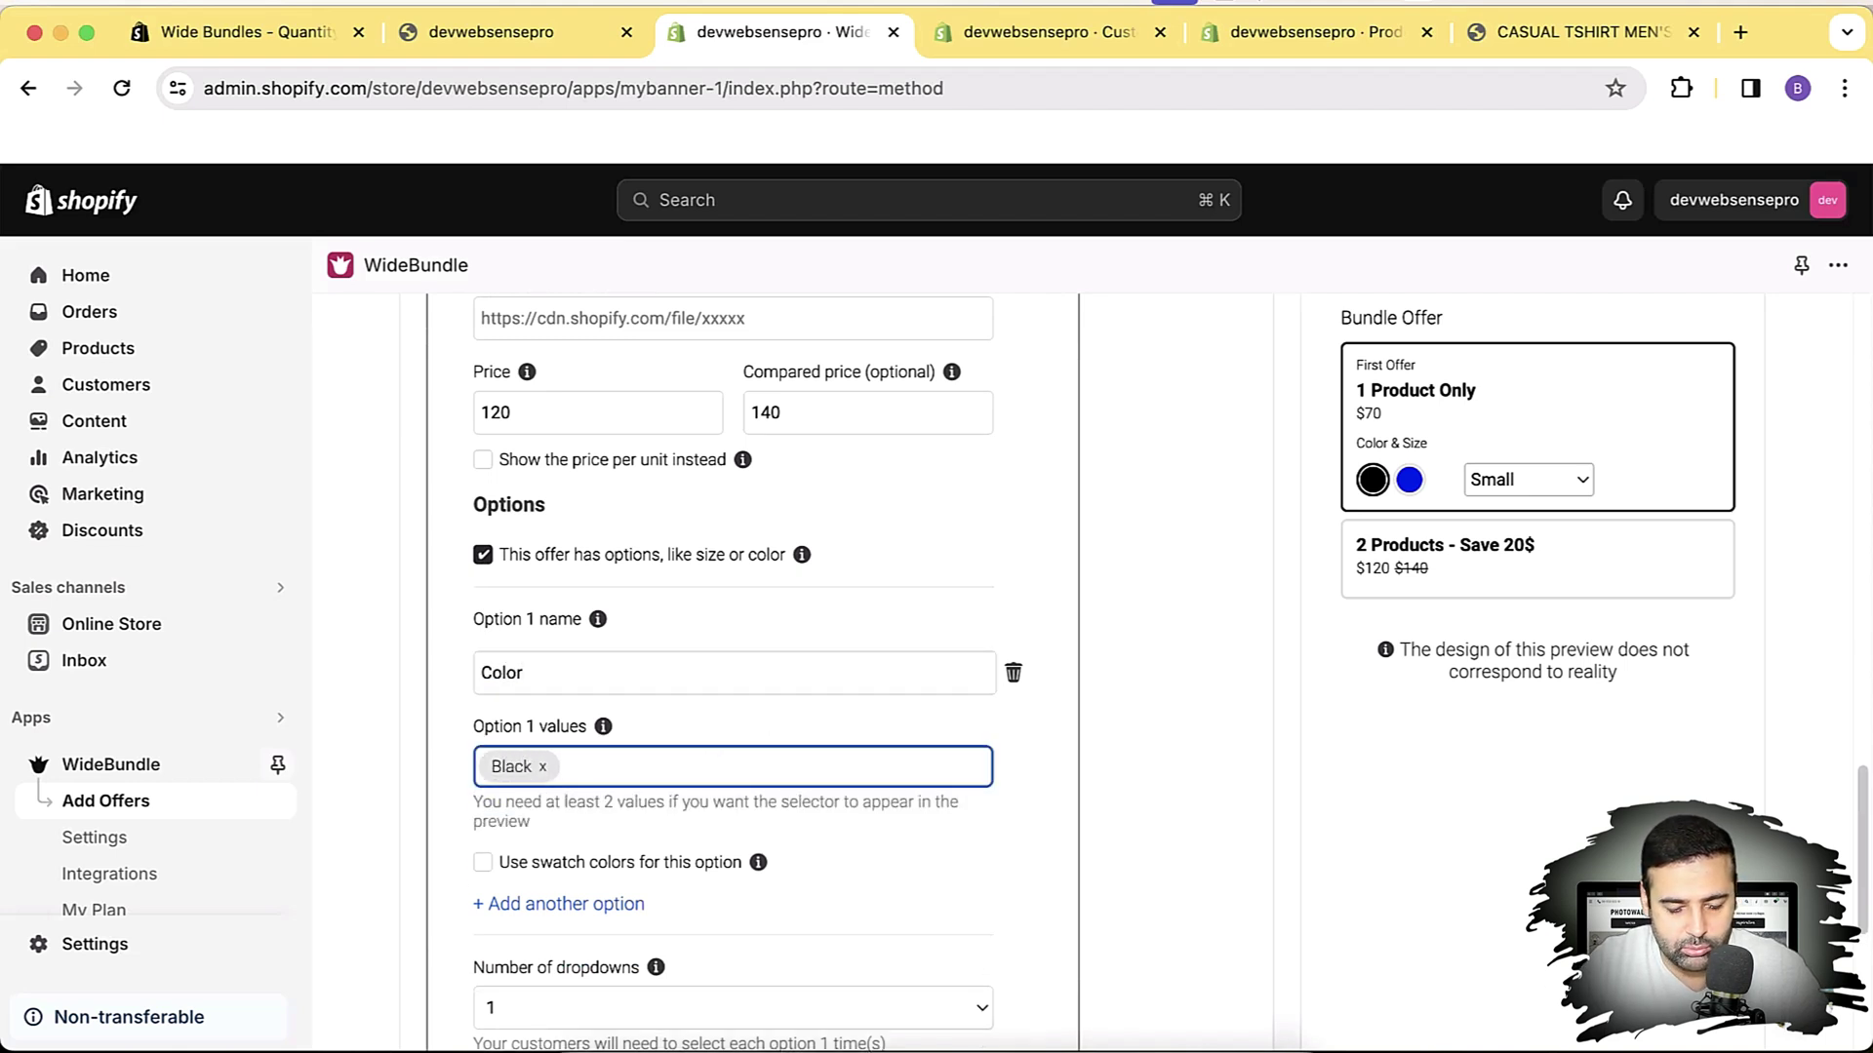
pyautogui.write('Blue x')
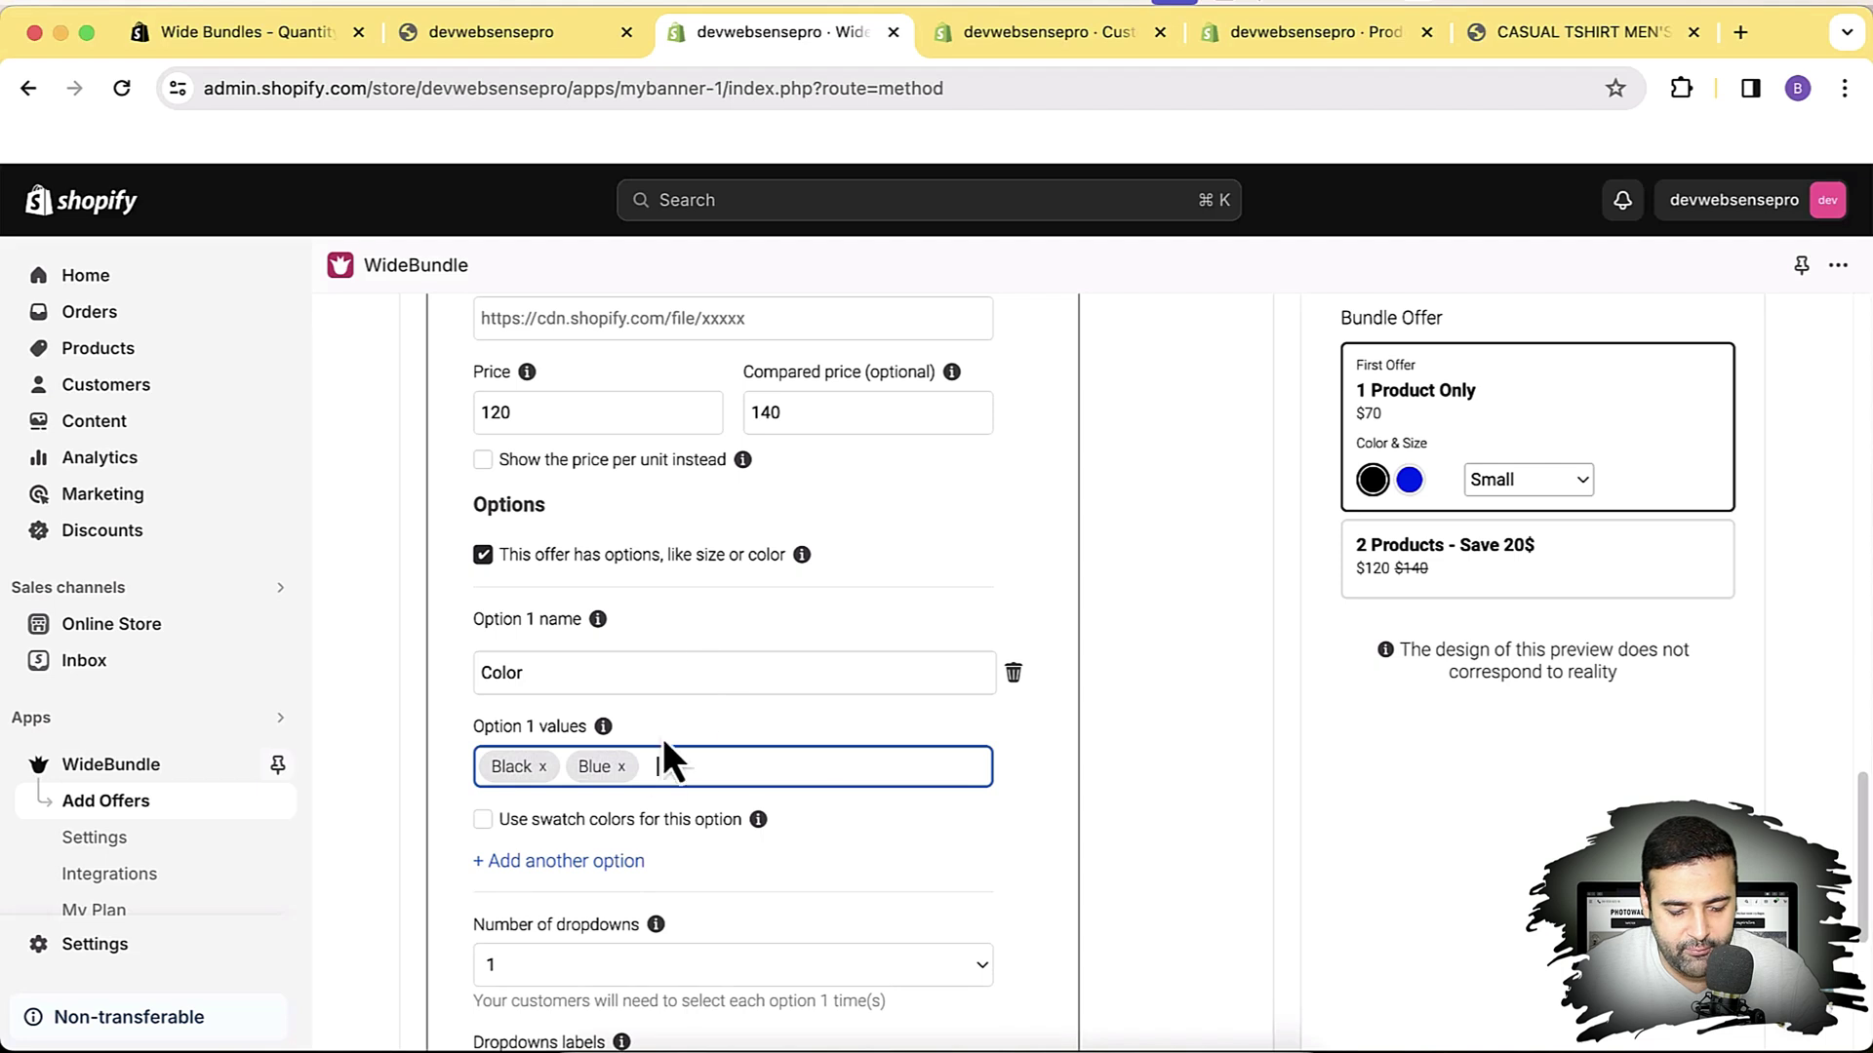
# Add a second option named Size to the two-product offer with the values Small, Medium and Large
pyautogui.click(573, 876)
pyautogui.click(619, 883)
pyautogui.write('Size')
pyautogui.press('Tab')
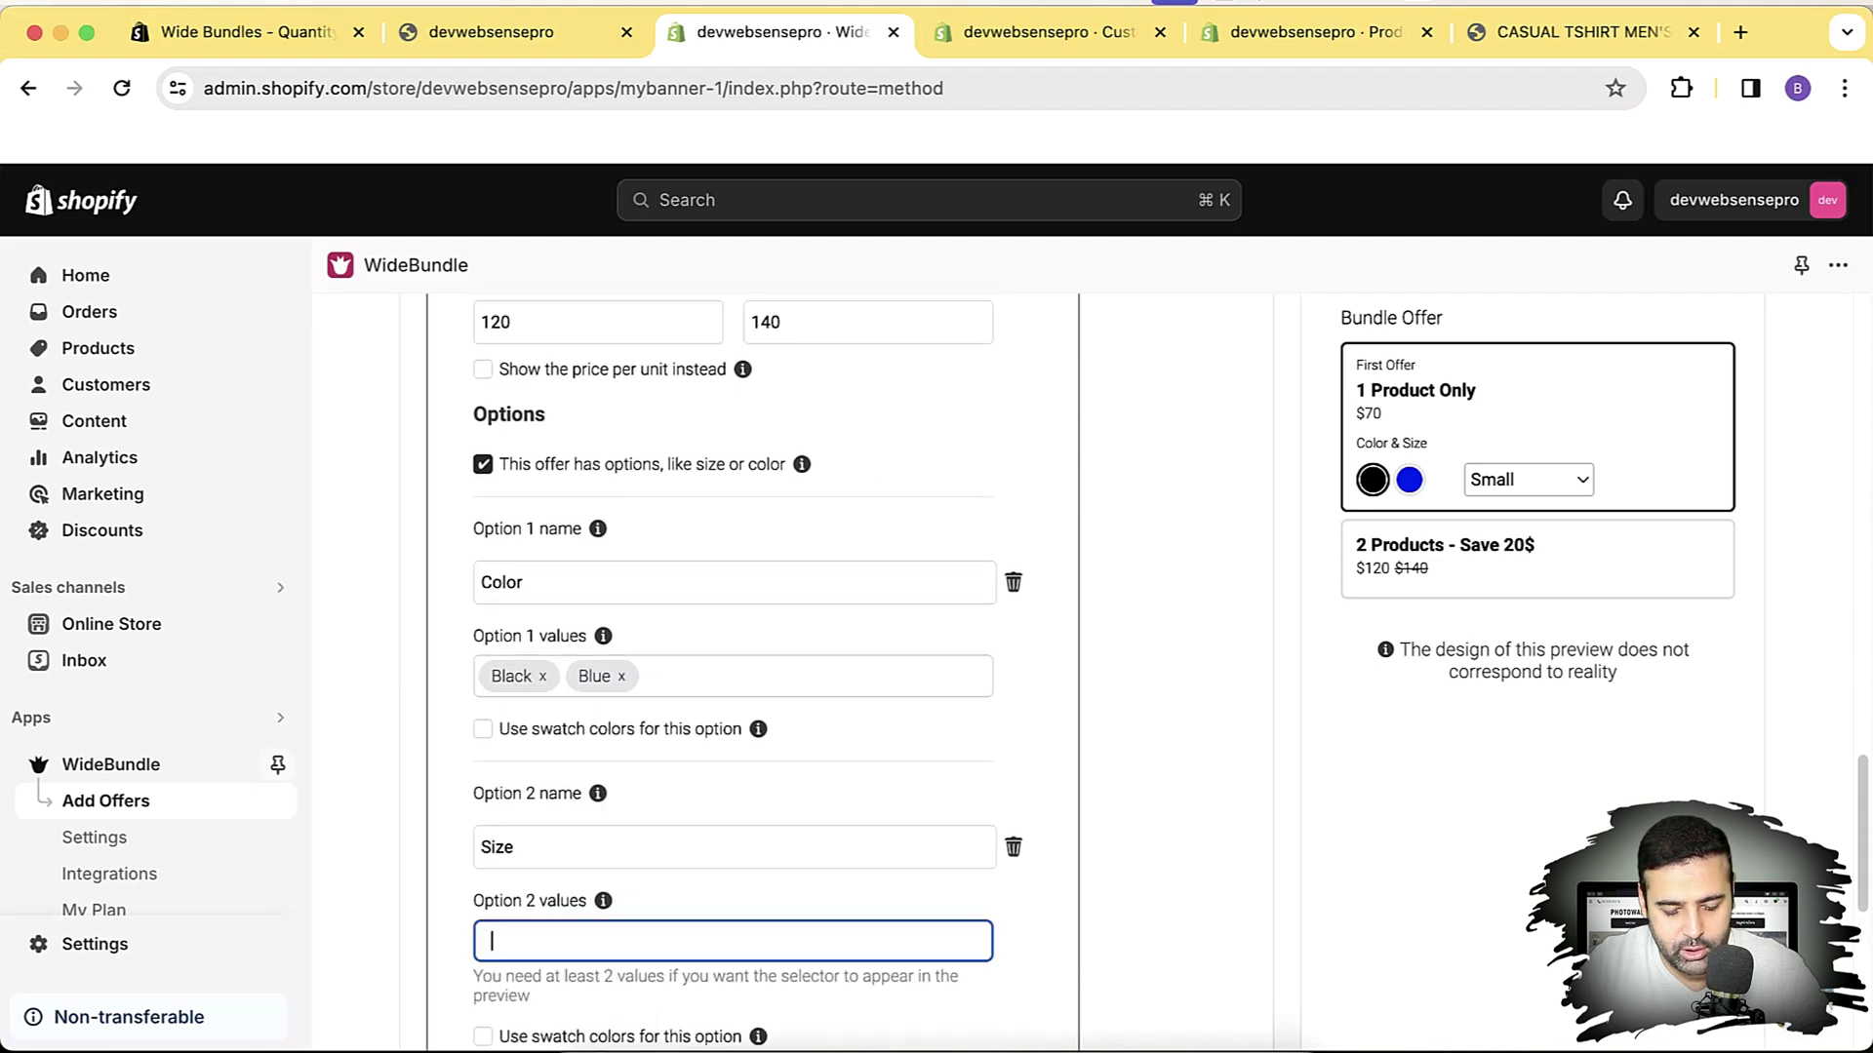
pyautogui.write('Small')
pyautogui.press('Return')
pyautogui.write('M')
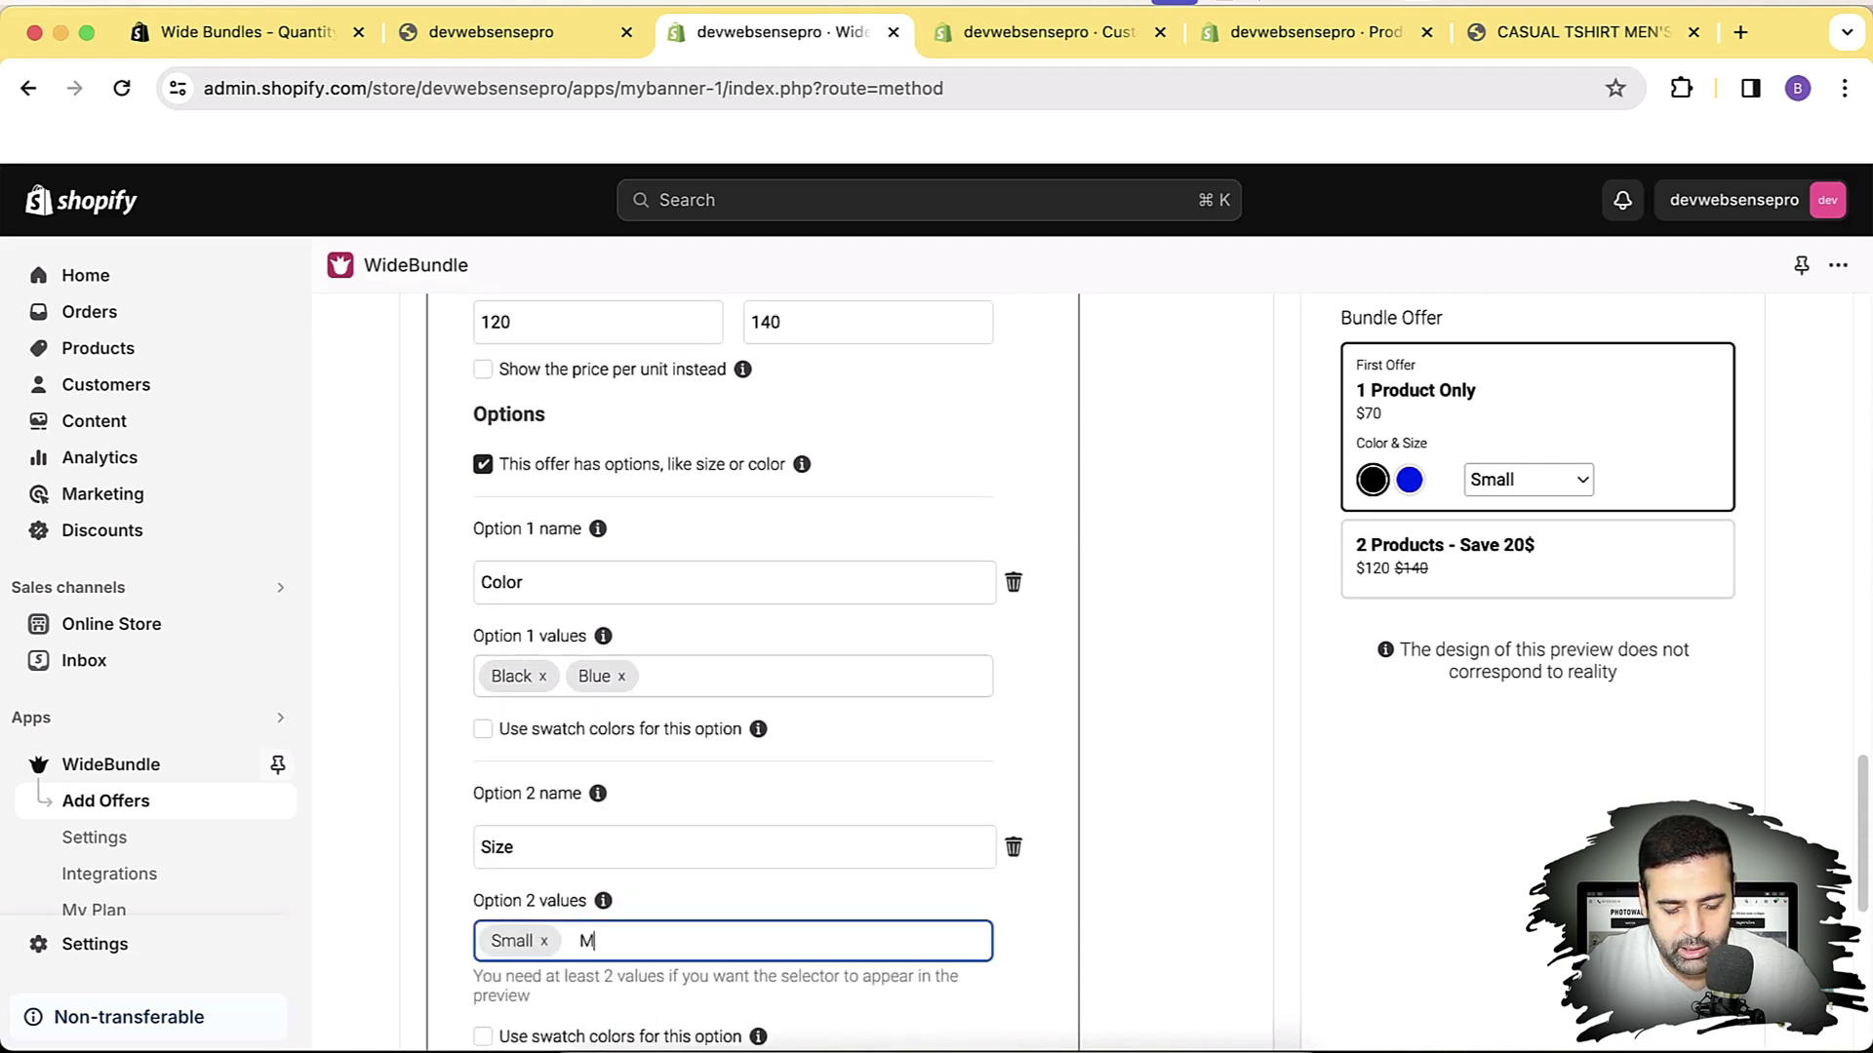
pyautogui.write('edium')
pyautogui.press('Return')
pyautogui.write('Larg')
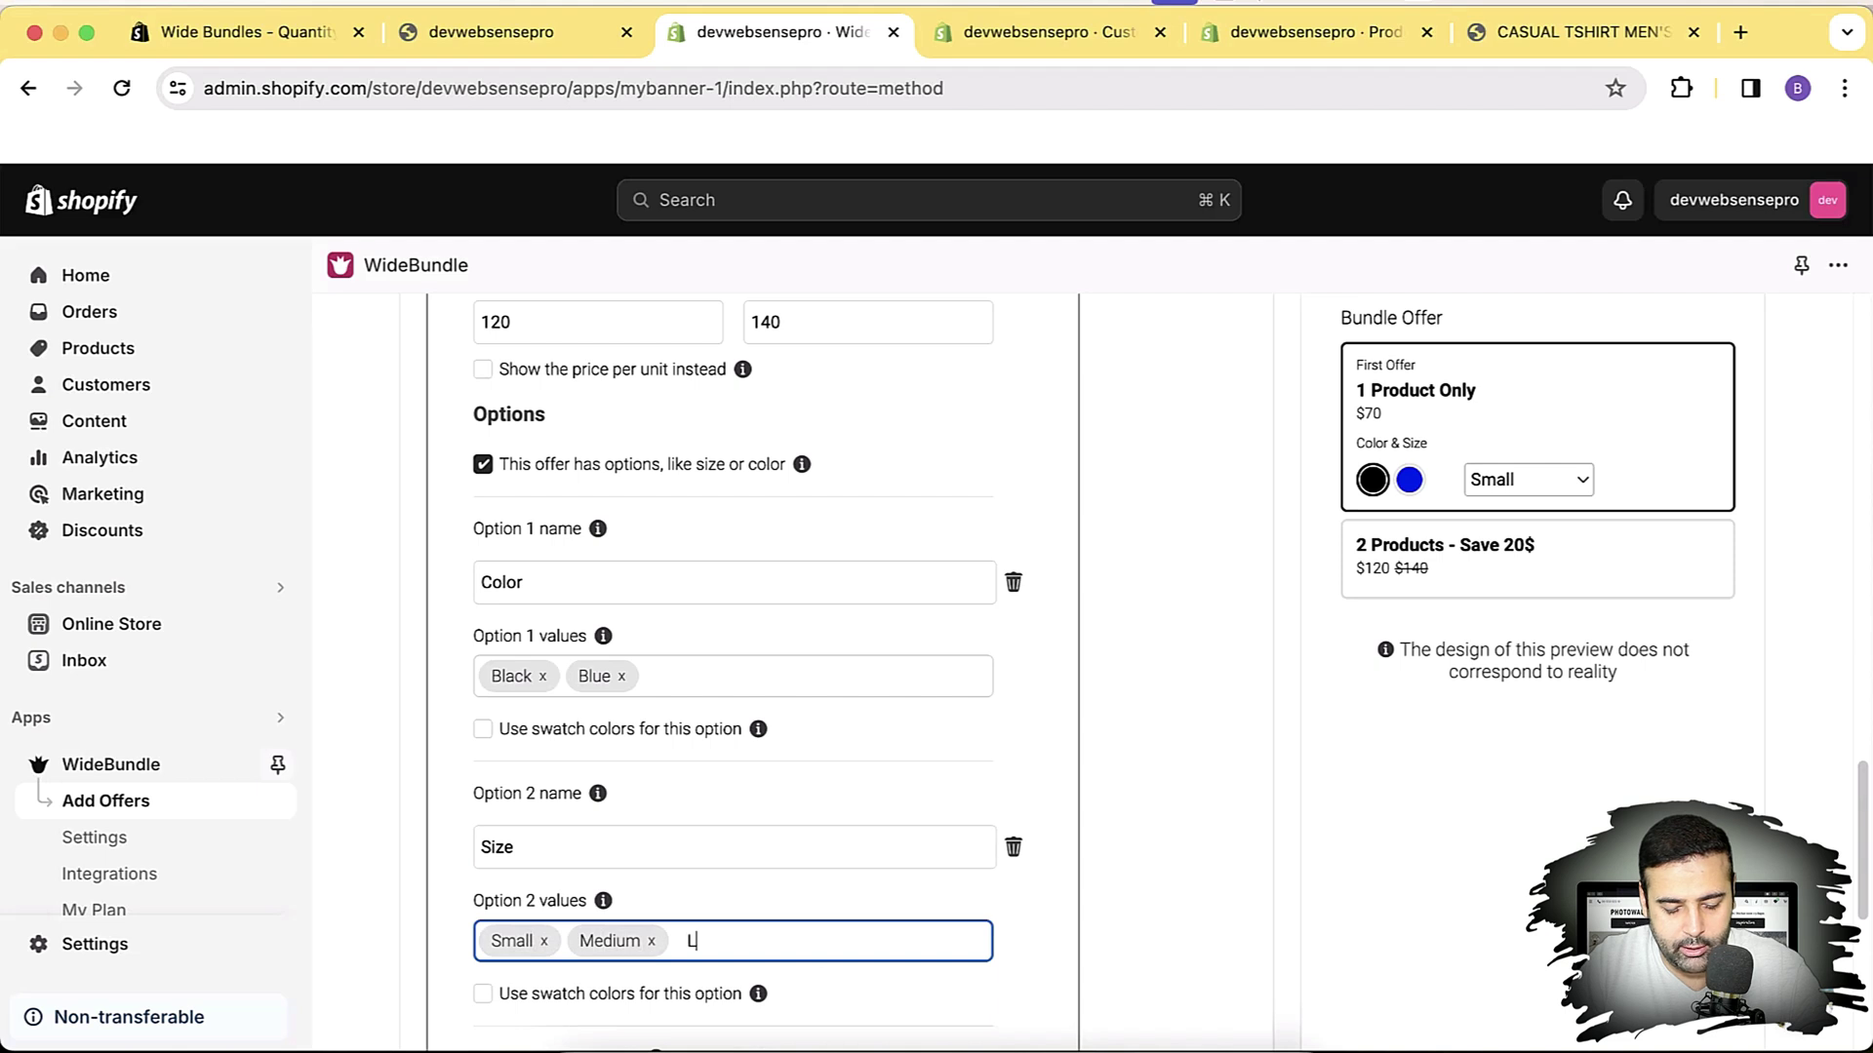
pyautogui.write('e')
pyautogui.scroll(-1, 655, 852)
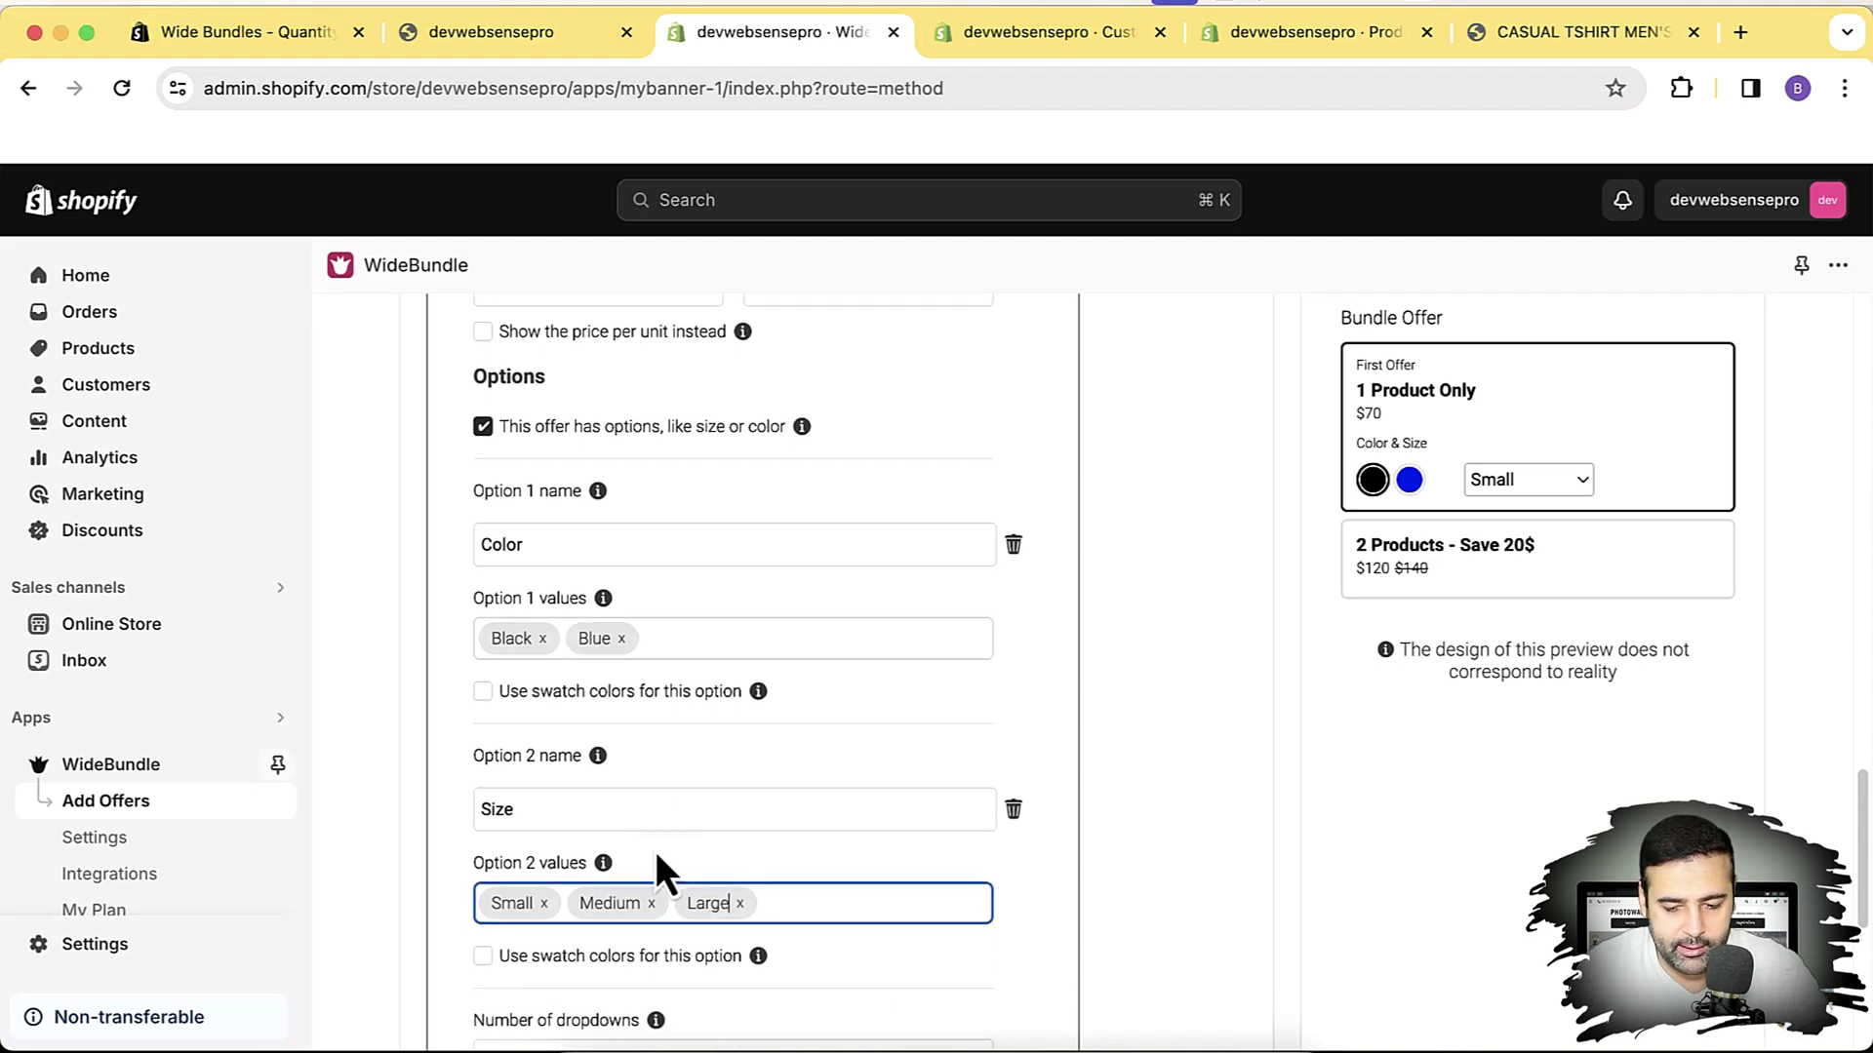
# Turn on swatch colors for the Color option of the two-product offer and review its remaining settings
pyautogui.click(484, 693)
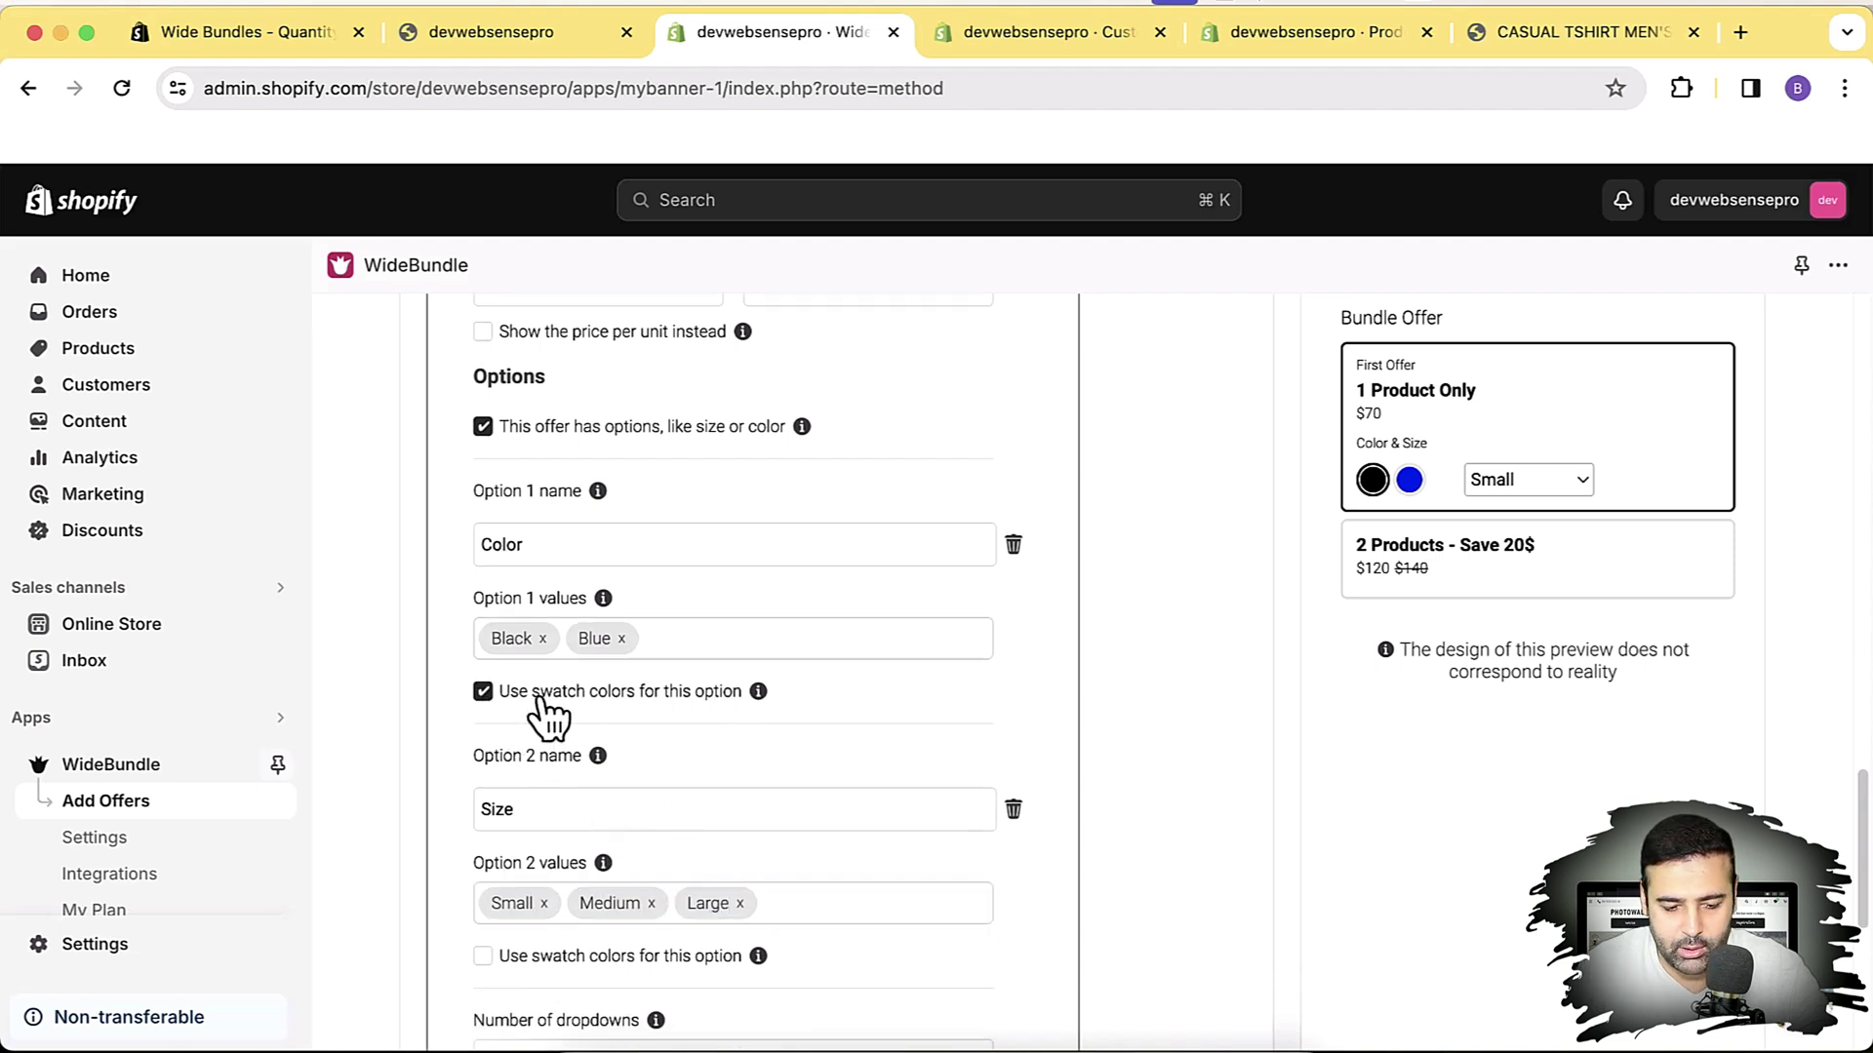
pyautogui.scroll(-6, 995, 585)
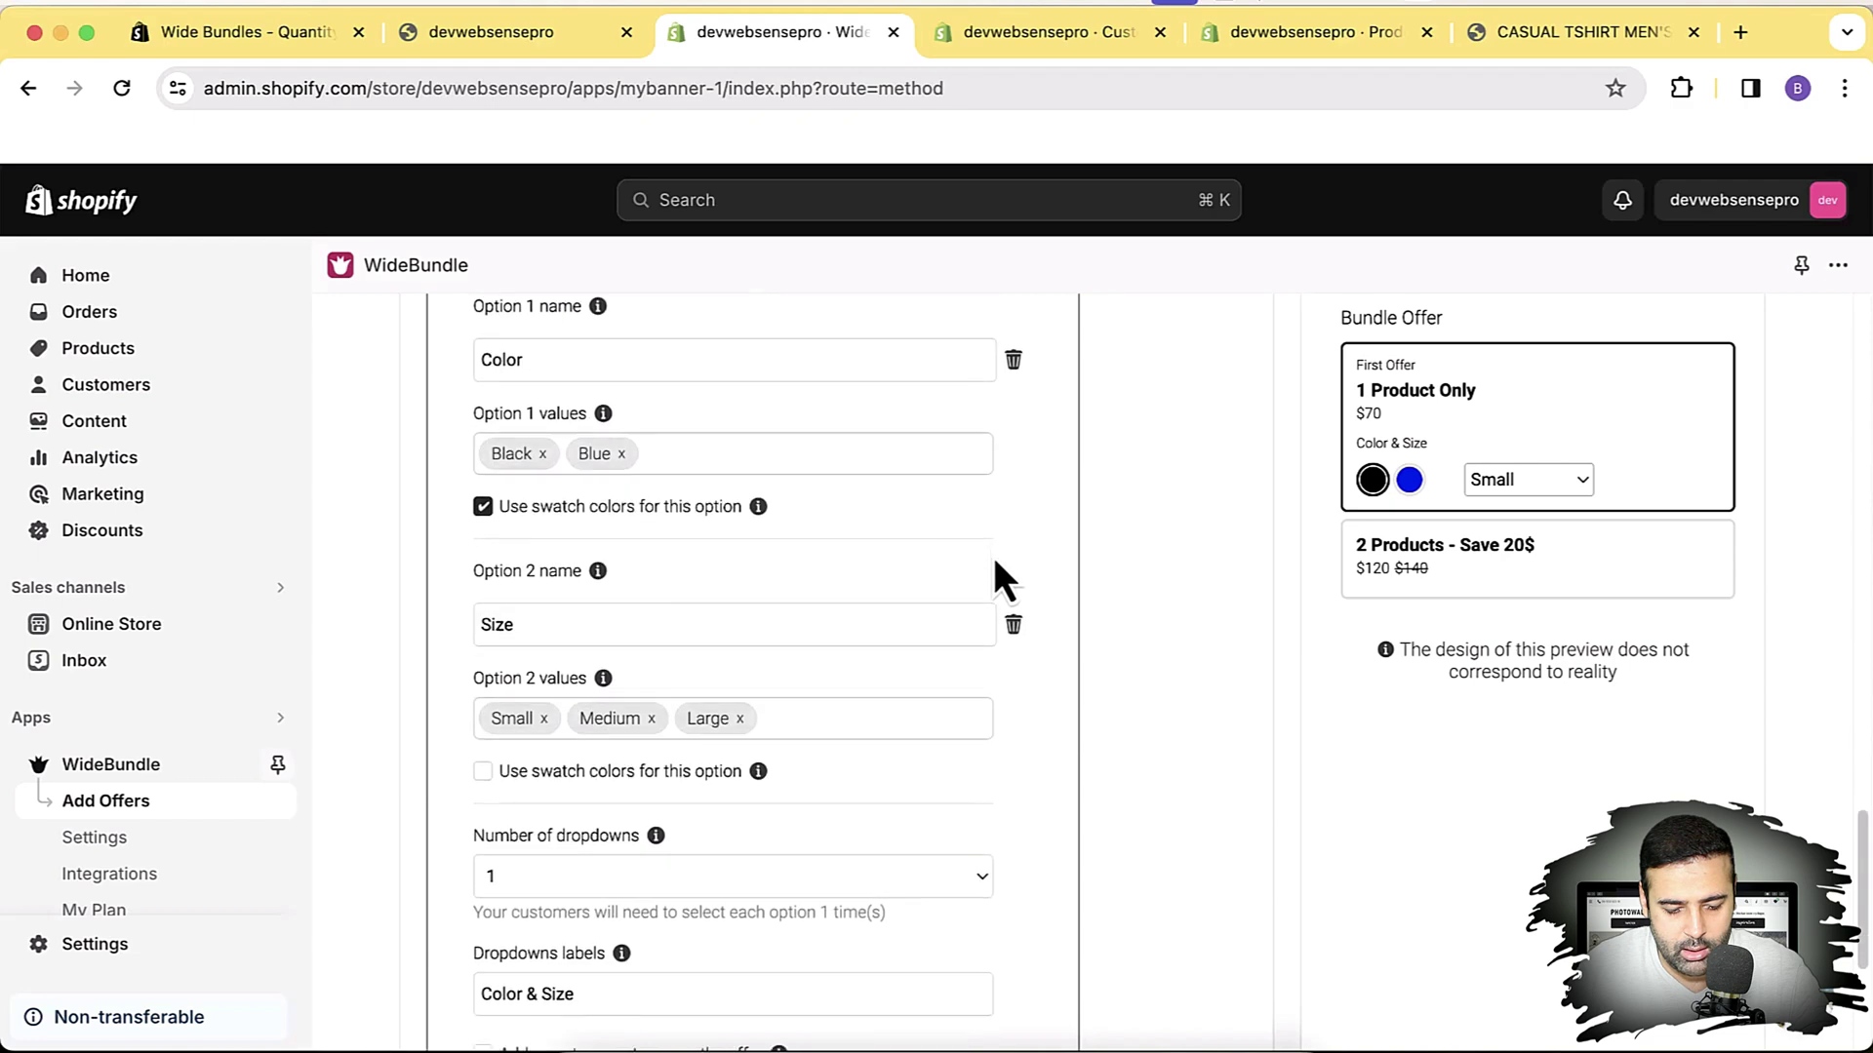
pyautogui.scroll(-4, 995, 563)
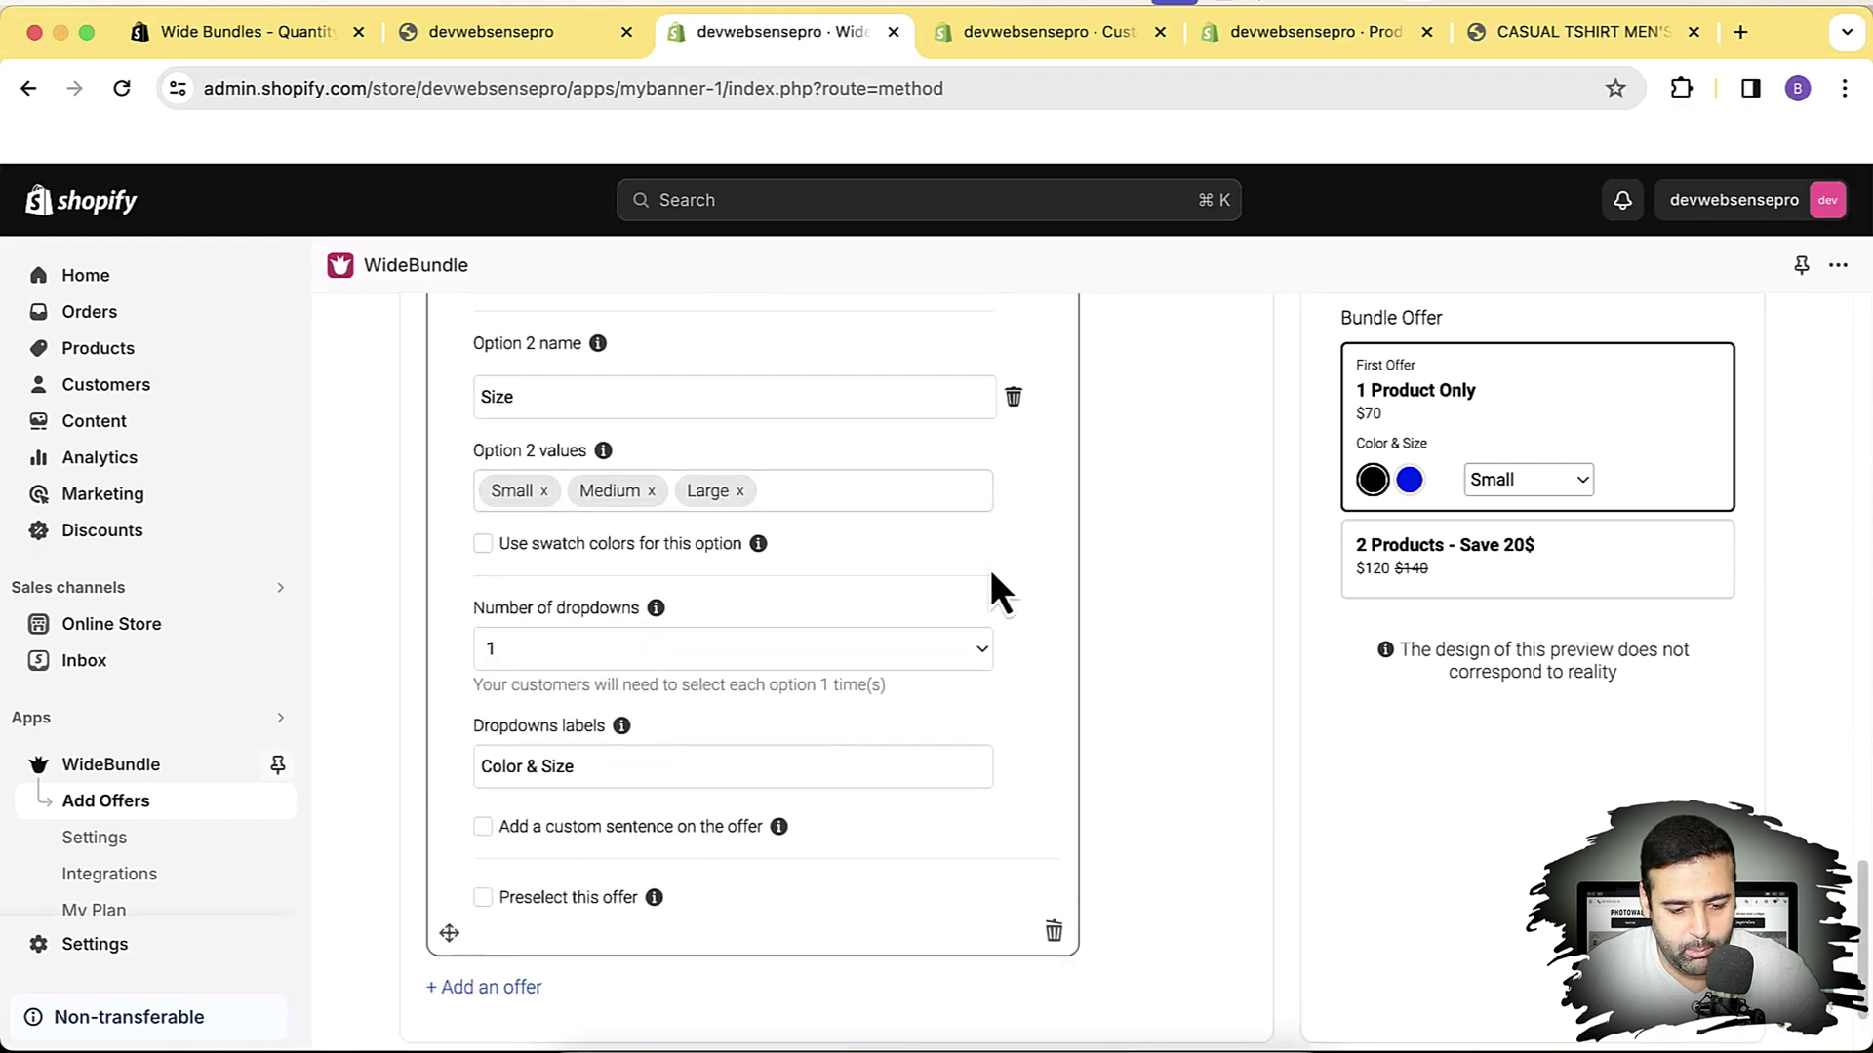
pyautogui.scroll(18, 956, 686)
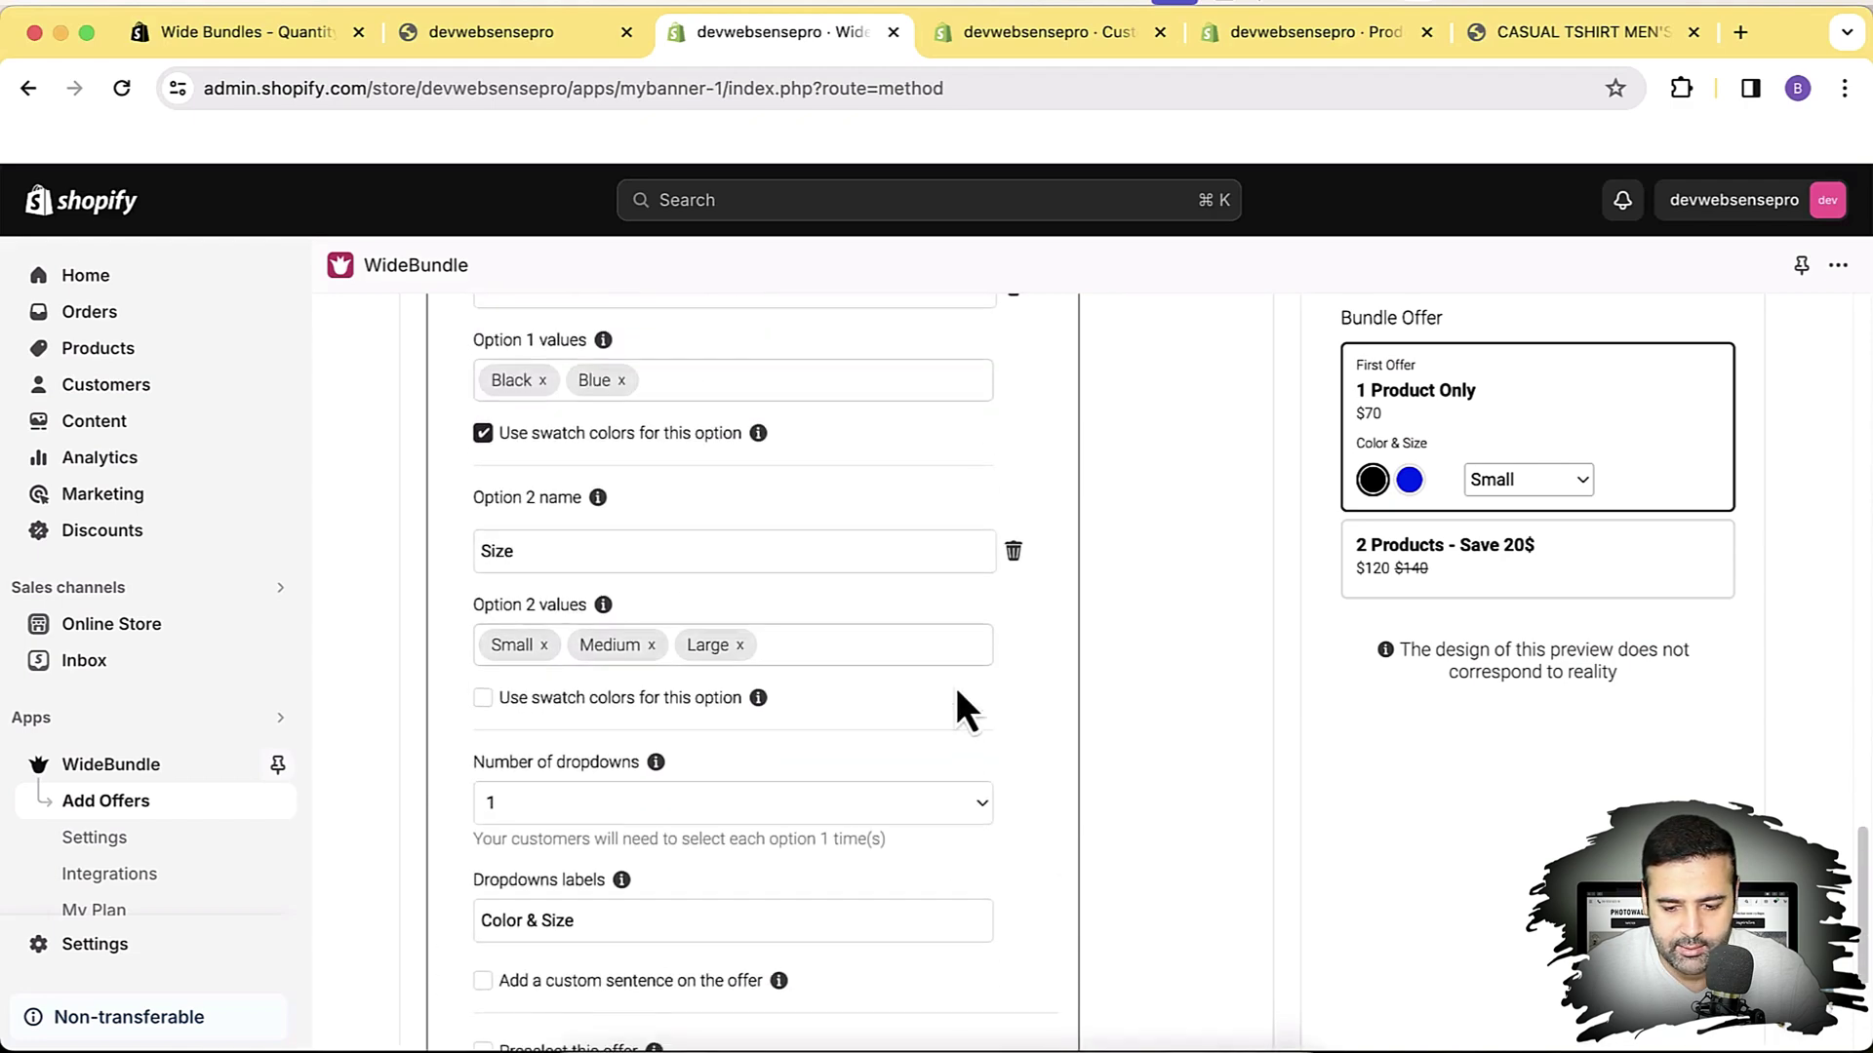
# Set the number of dropdowns to 2 for the two-product offer and show that offer in the bundle preview
pyautogui.scroll(5, 954, 680)
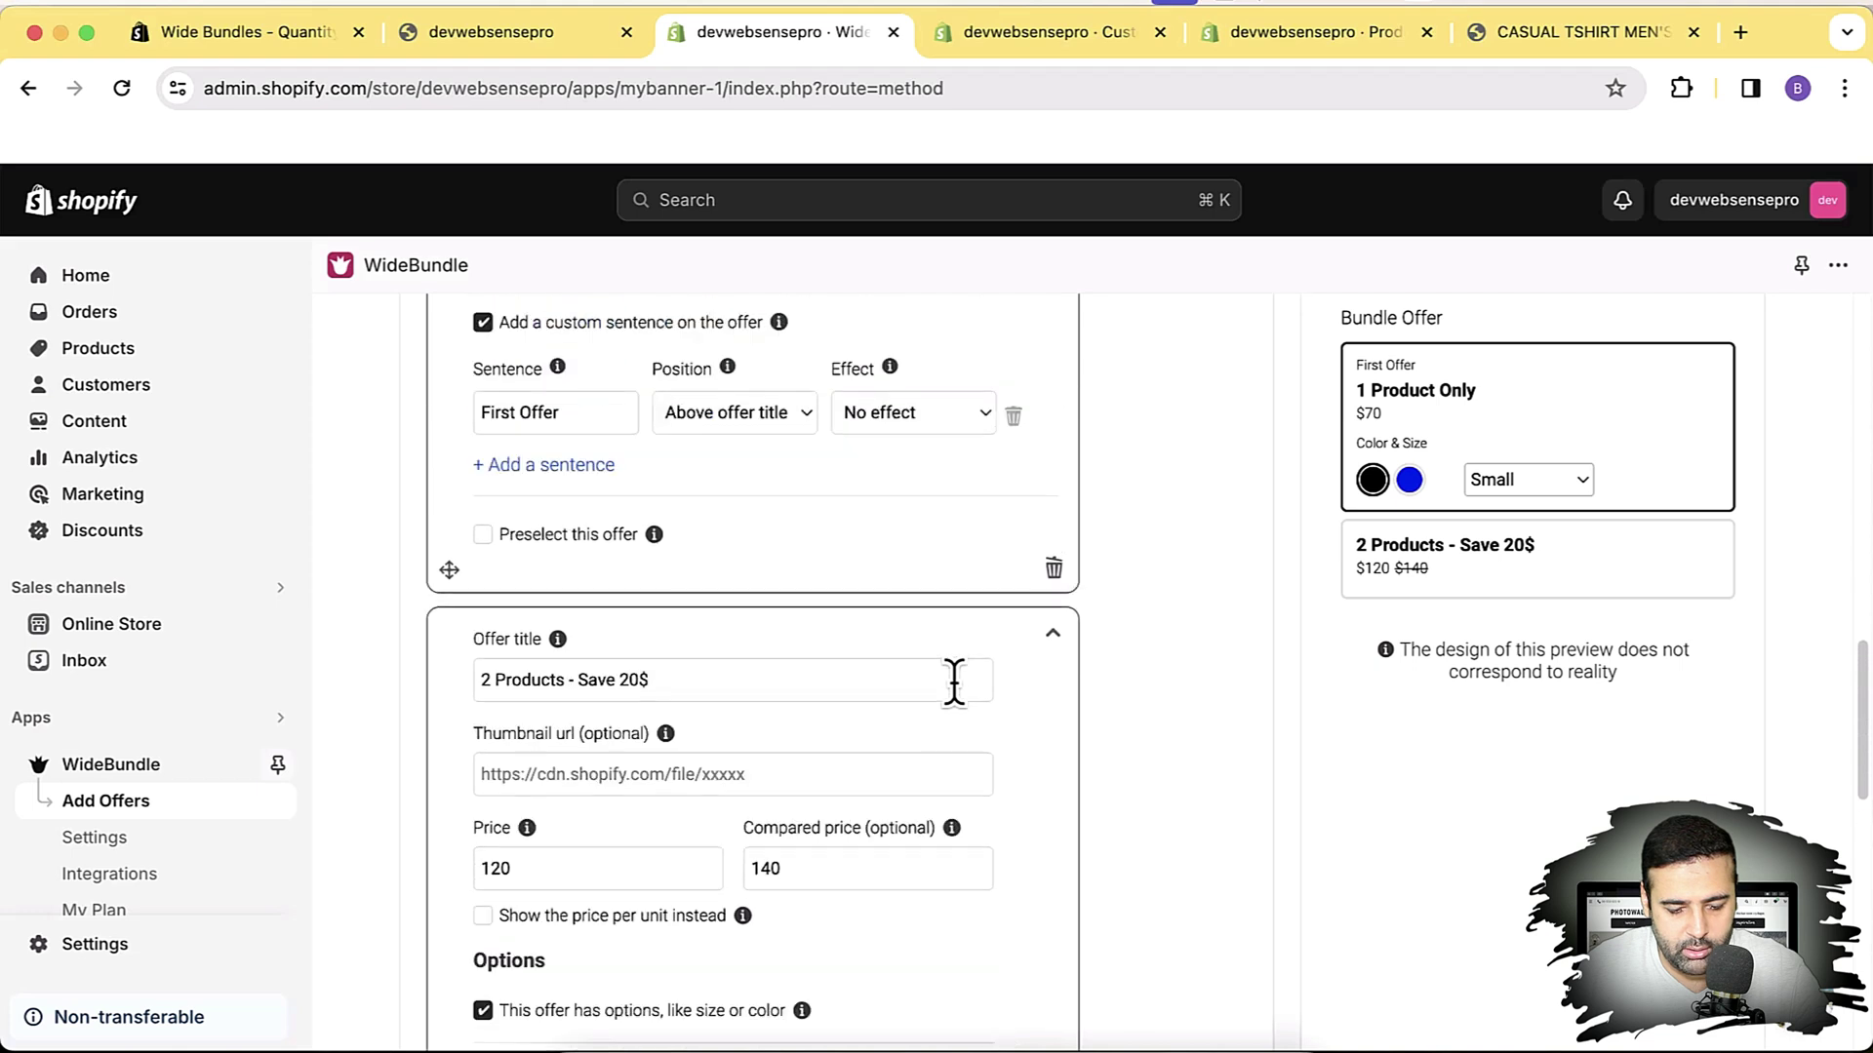
pyautogui.scroll(-20, 956, 687)
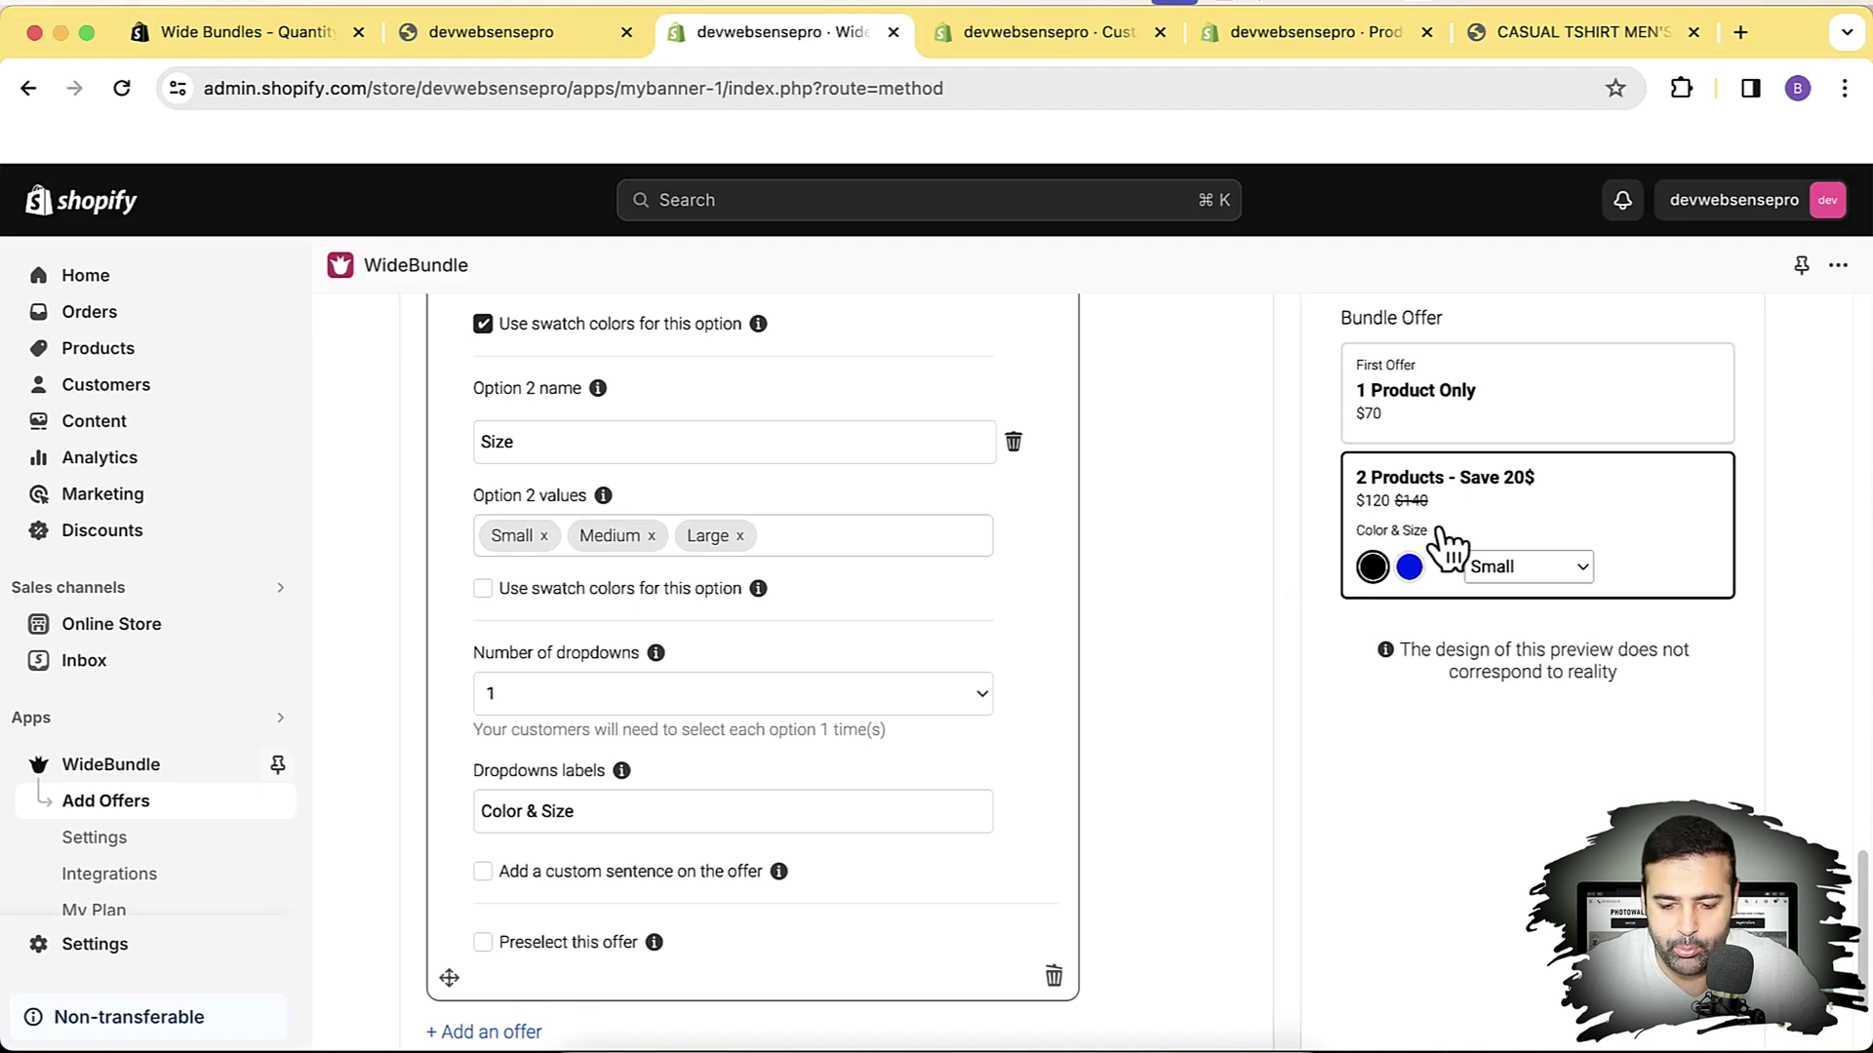
pyautogui.click(957, 717)
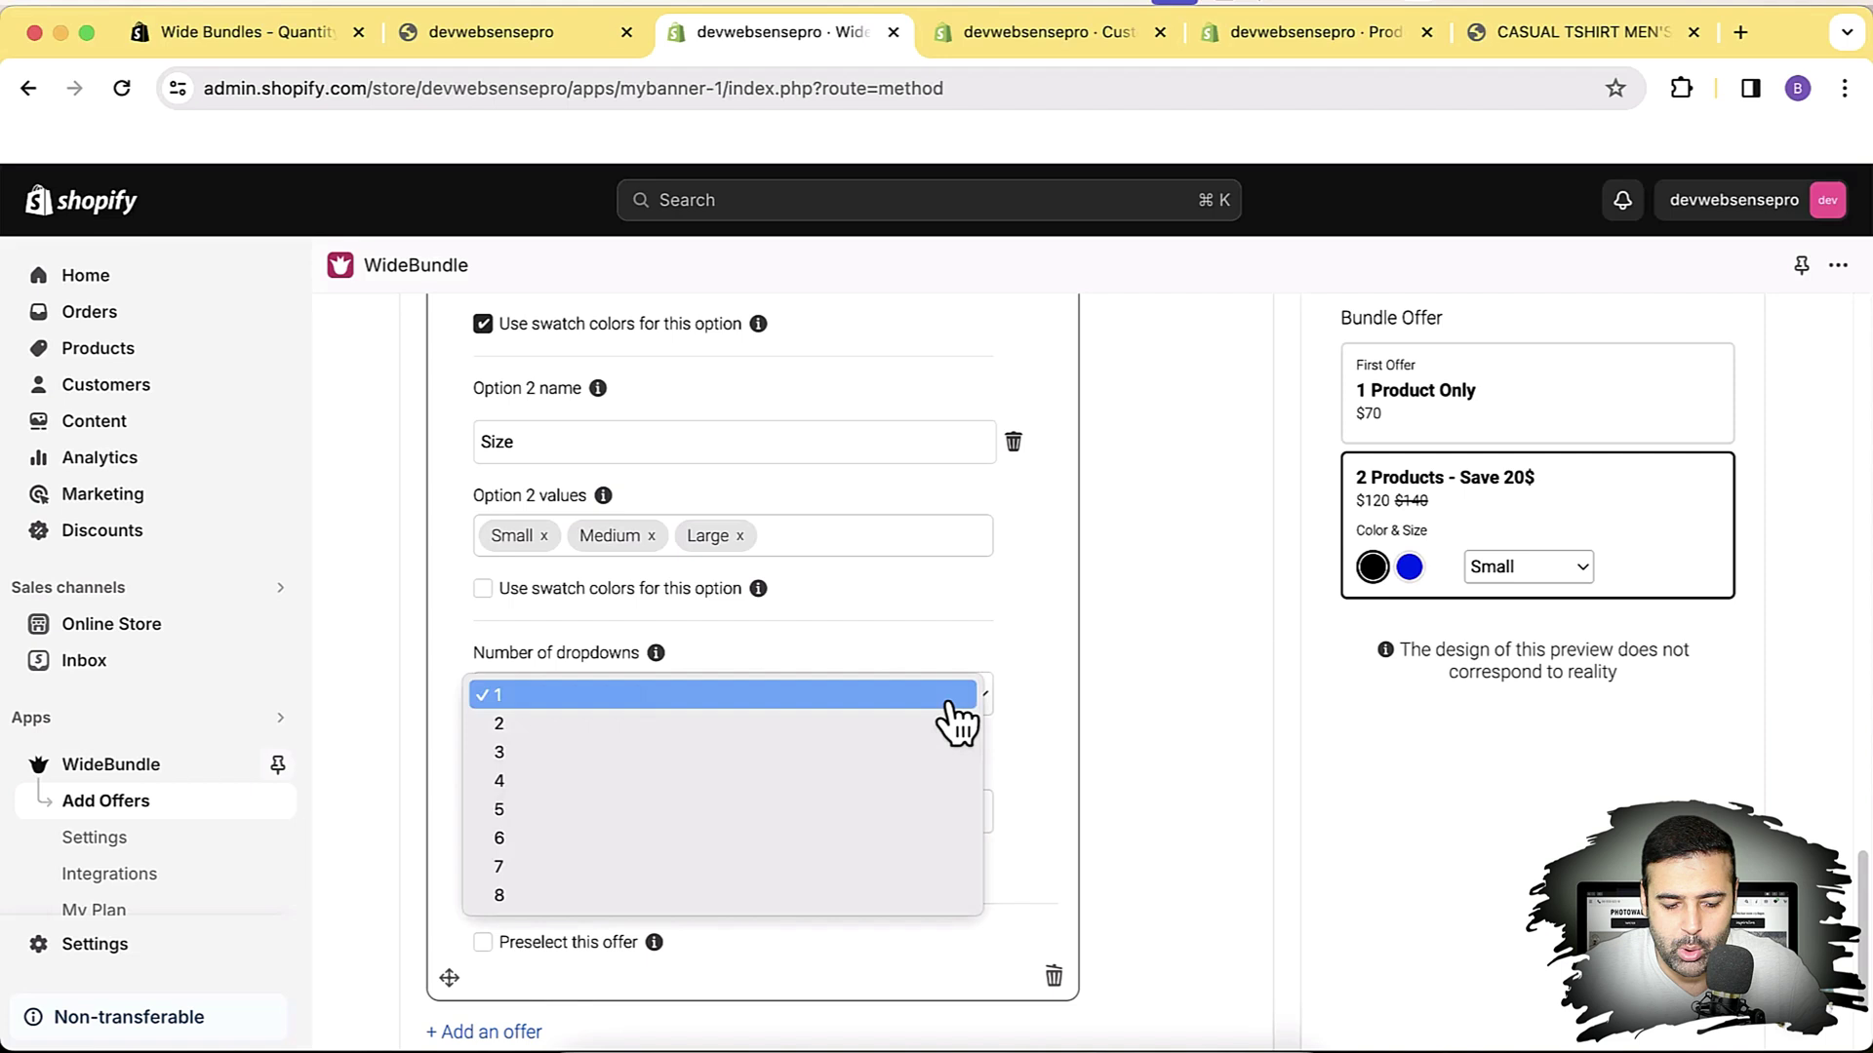
pyautogui.click(848, 730)
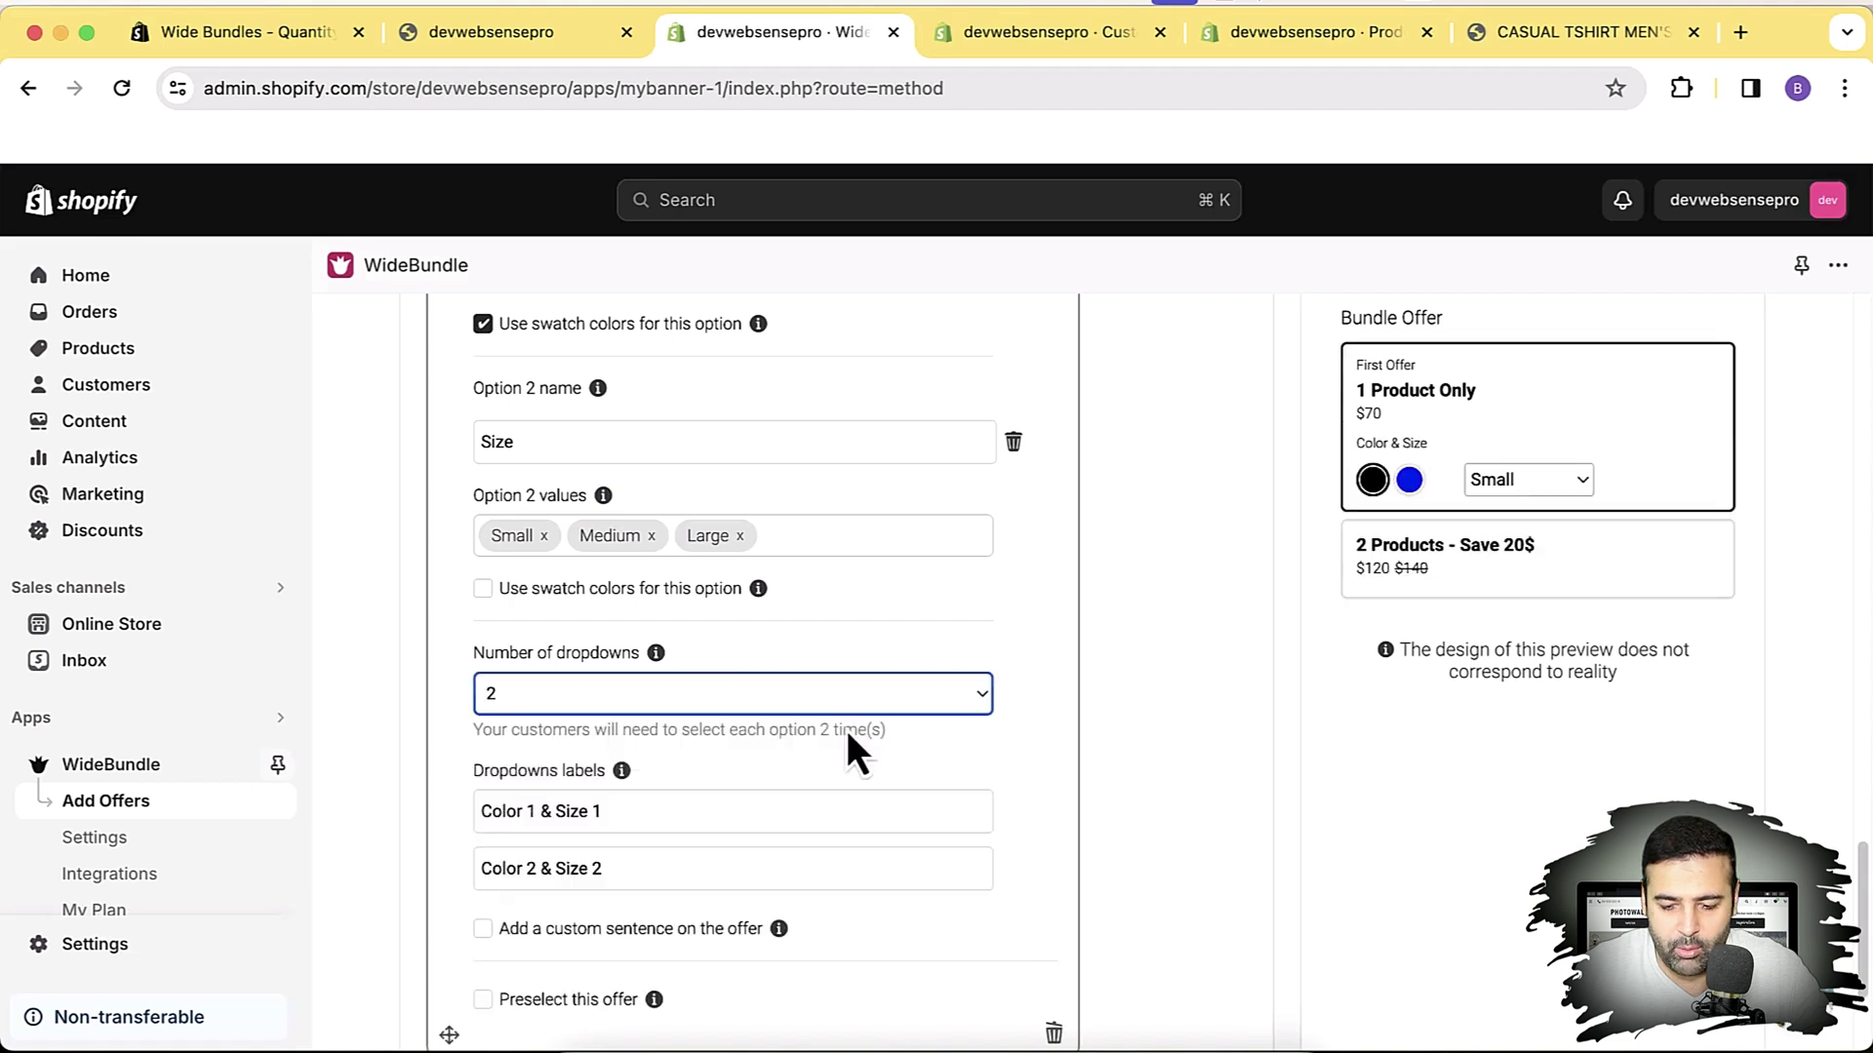
pyautogui.click(1507, 585)
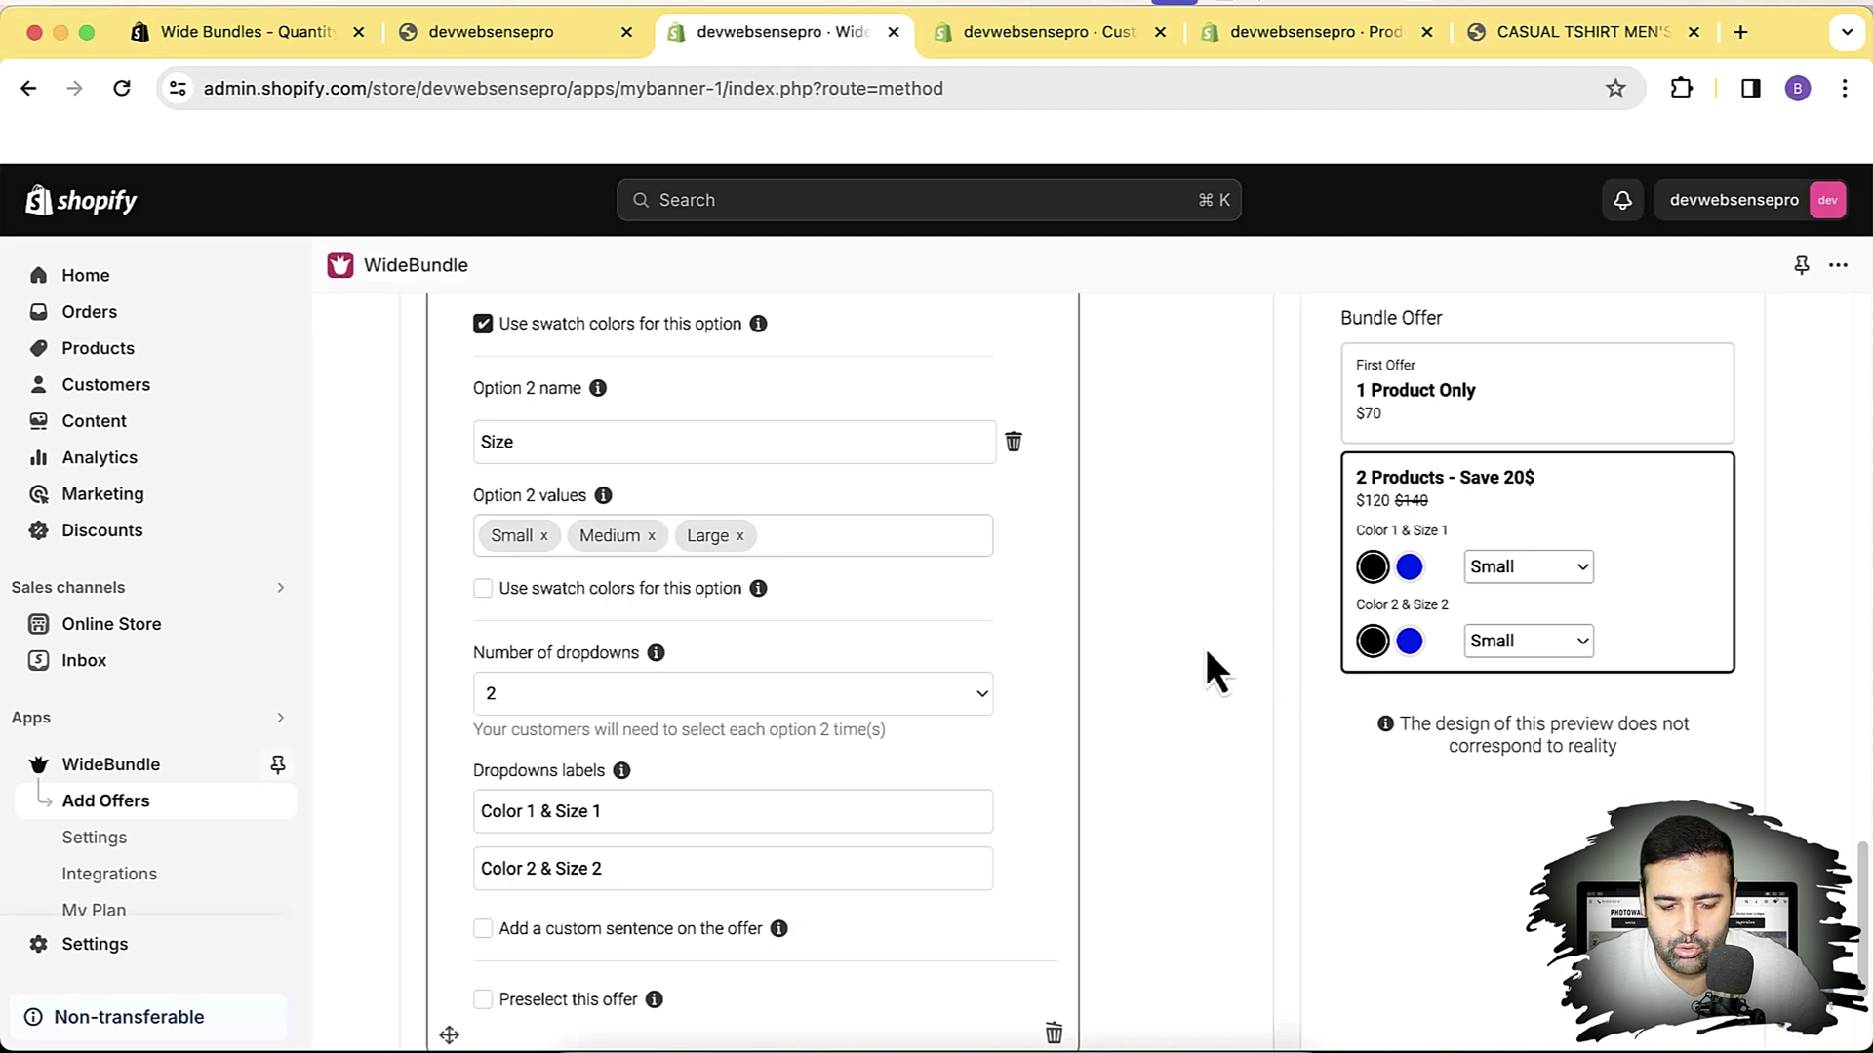
# Preselect the two-product offer and add the custom sentence "Best Offer" above its title with no effect
pyautogui.scroll(-5, 1206, 647)
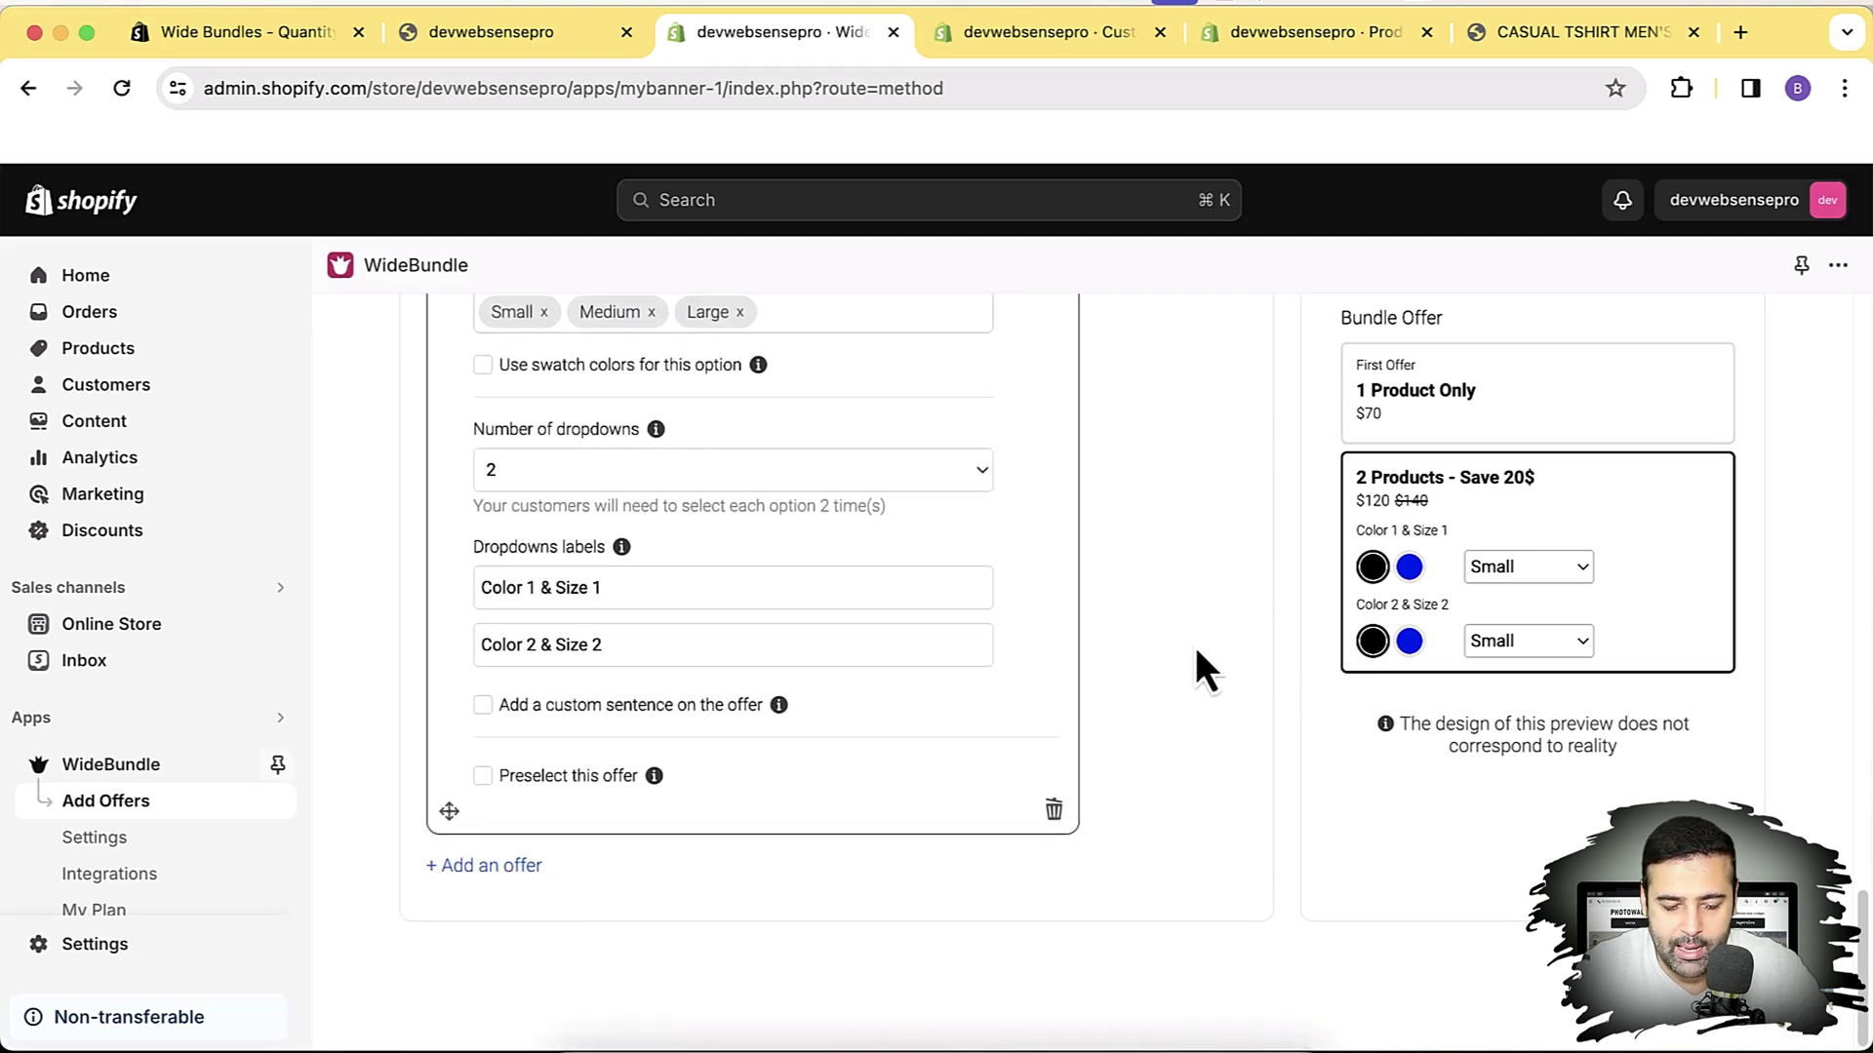
pyautogui.click(485, 777)
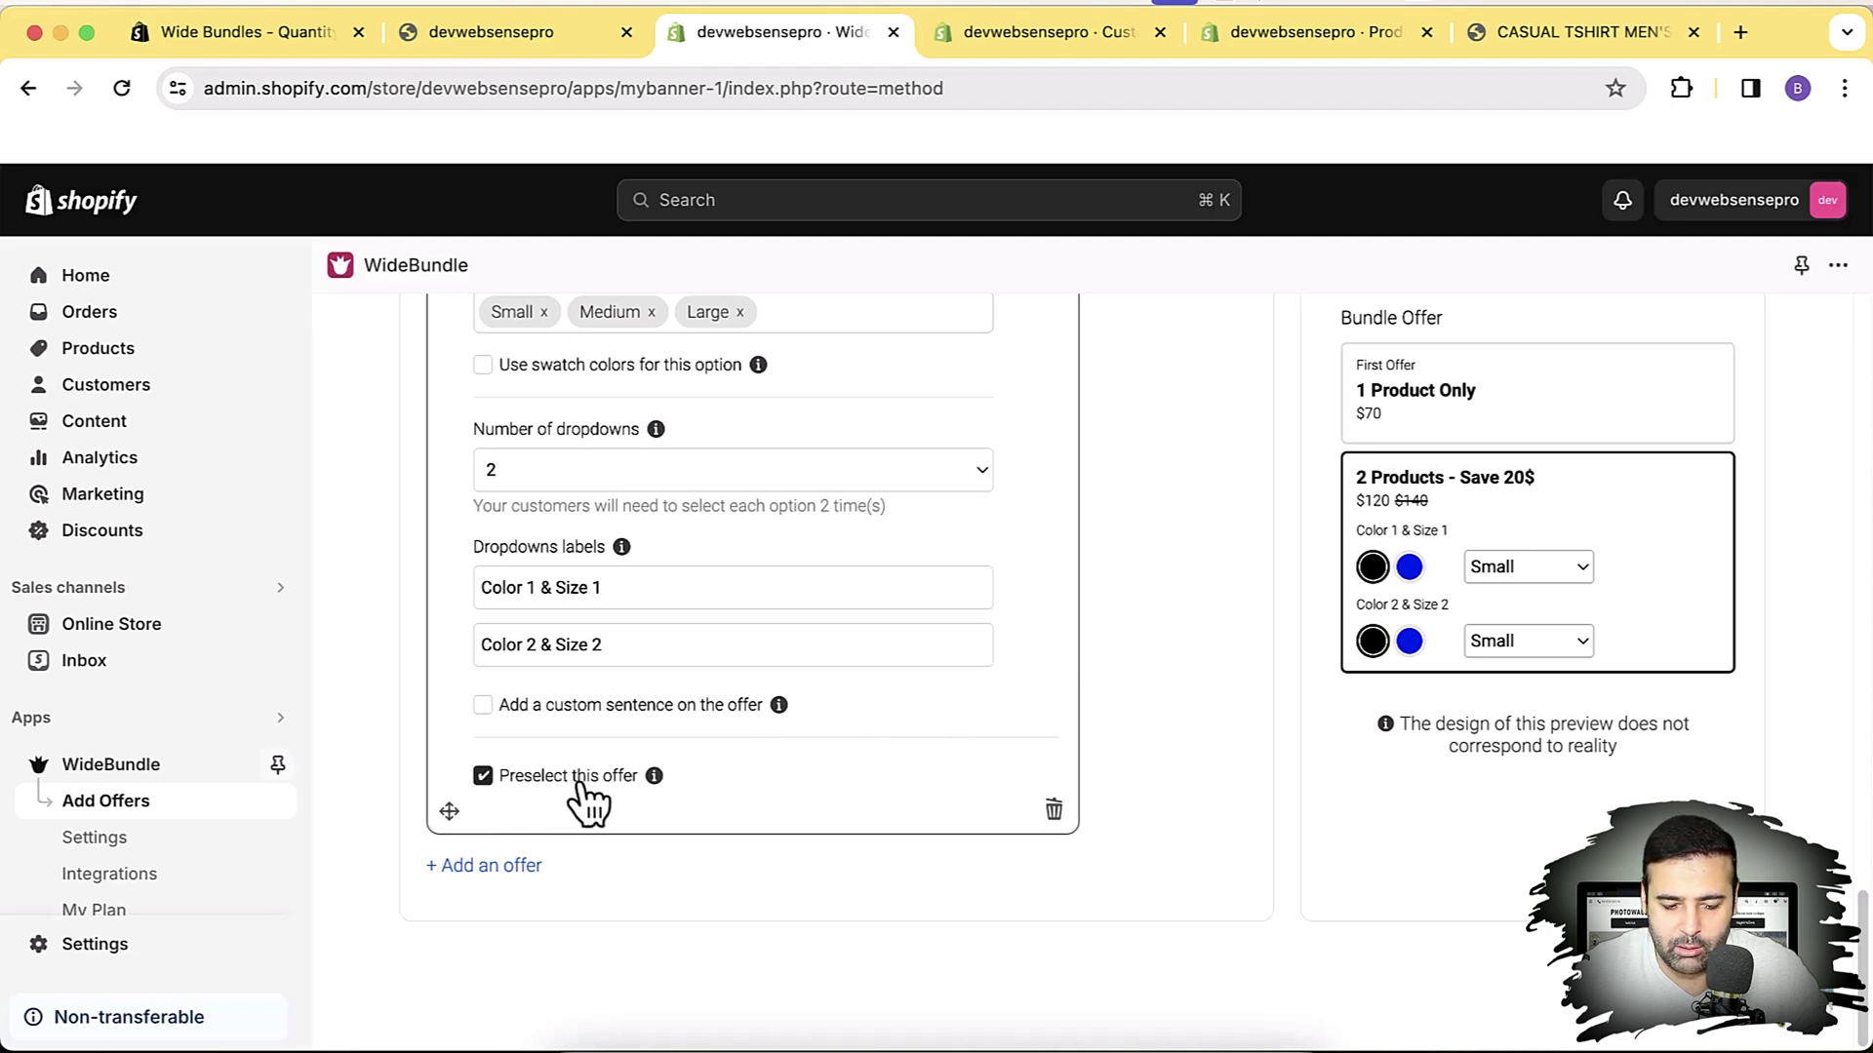
pyautogui.scroll(2, 1100, 823)
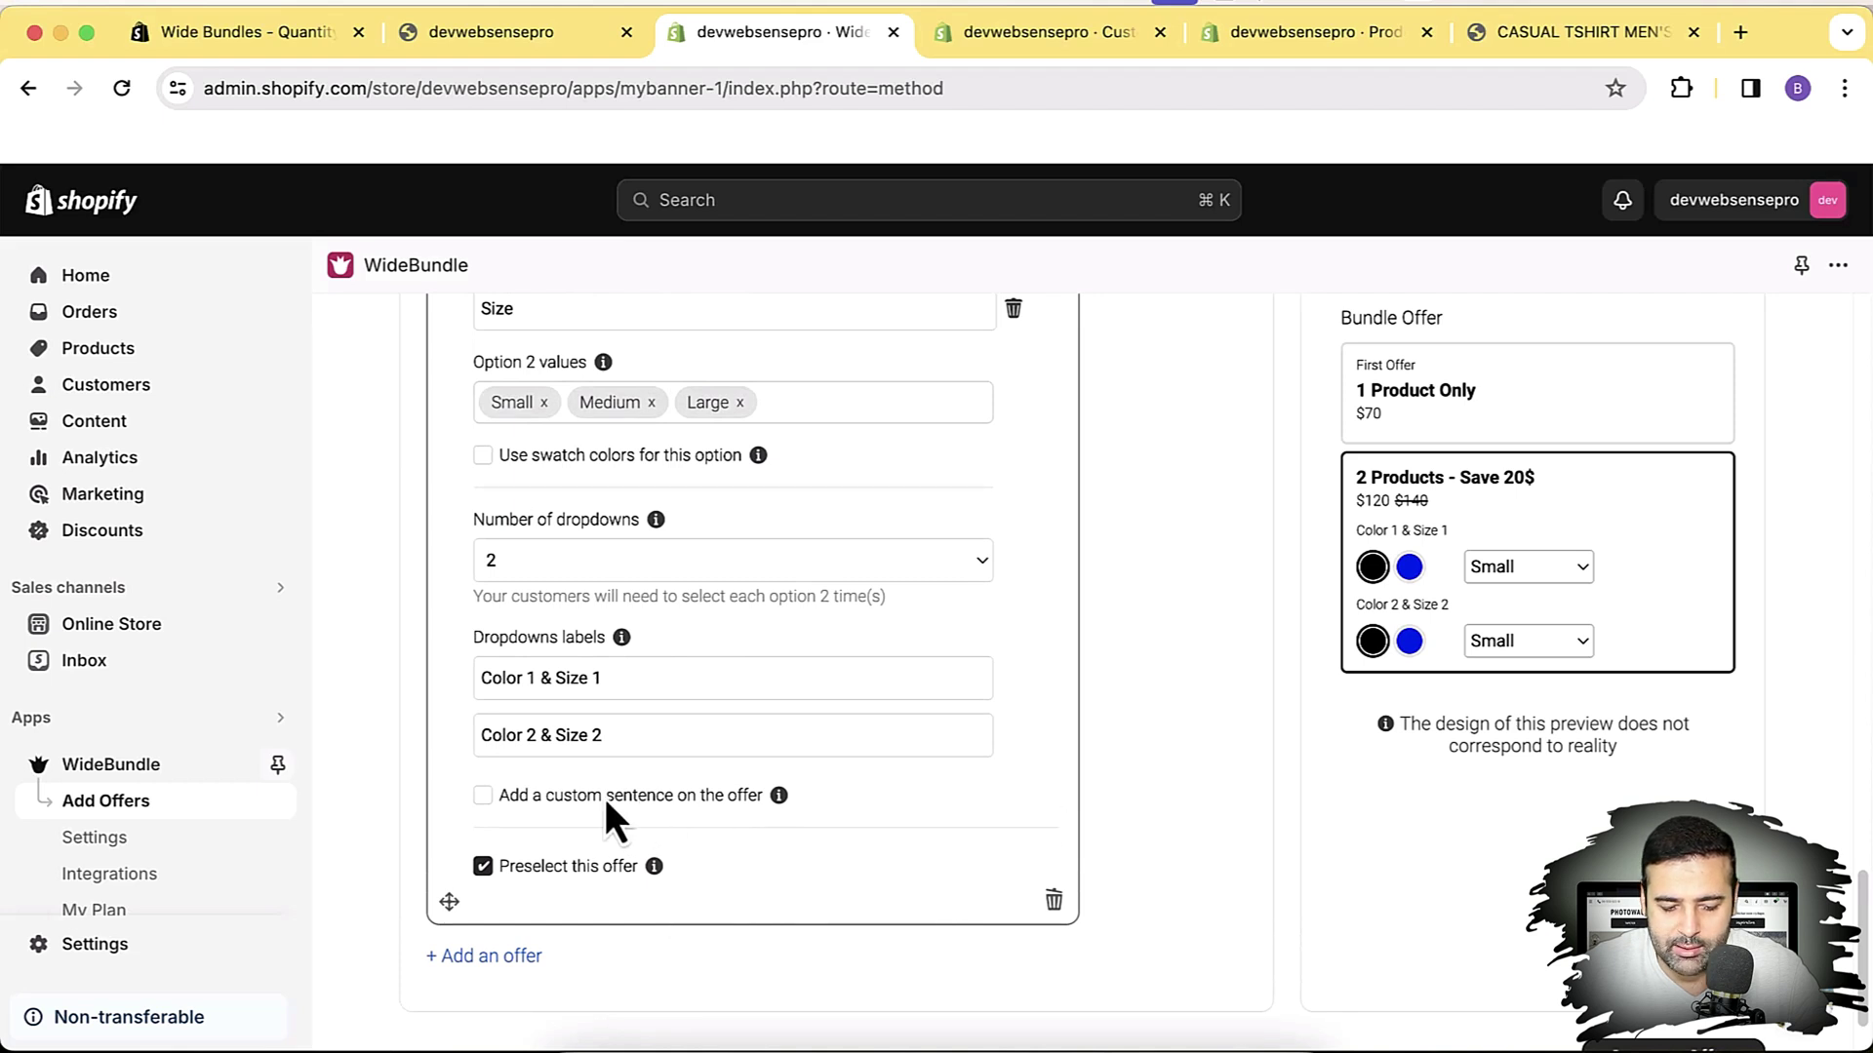
pyautogui.click(482, 796)
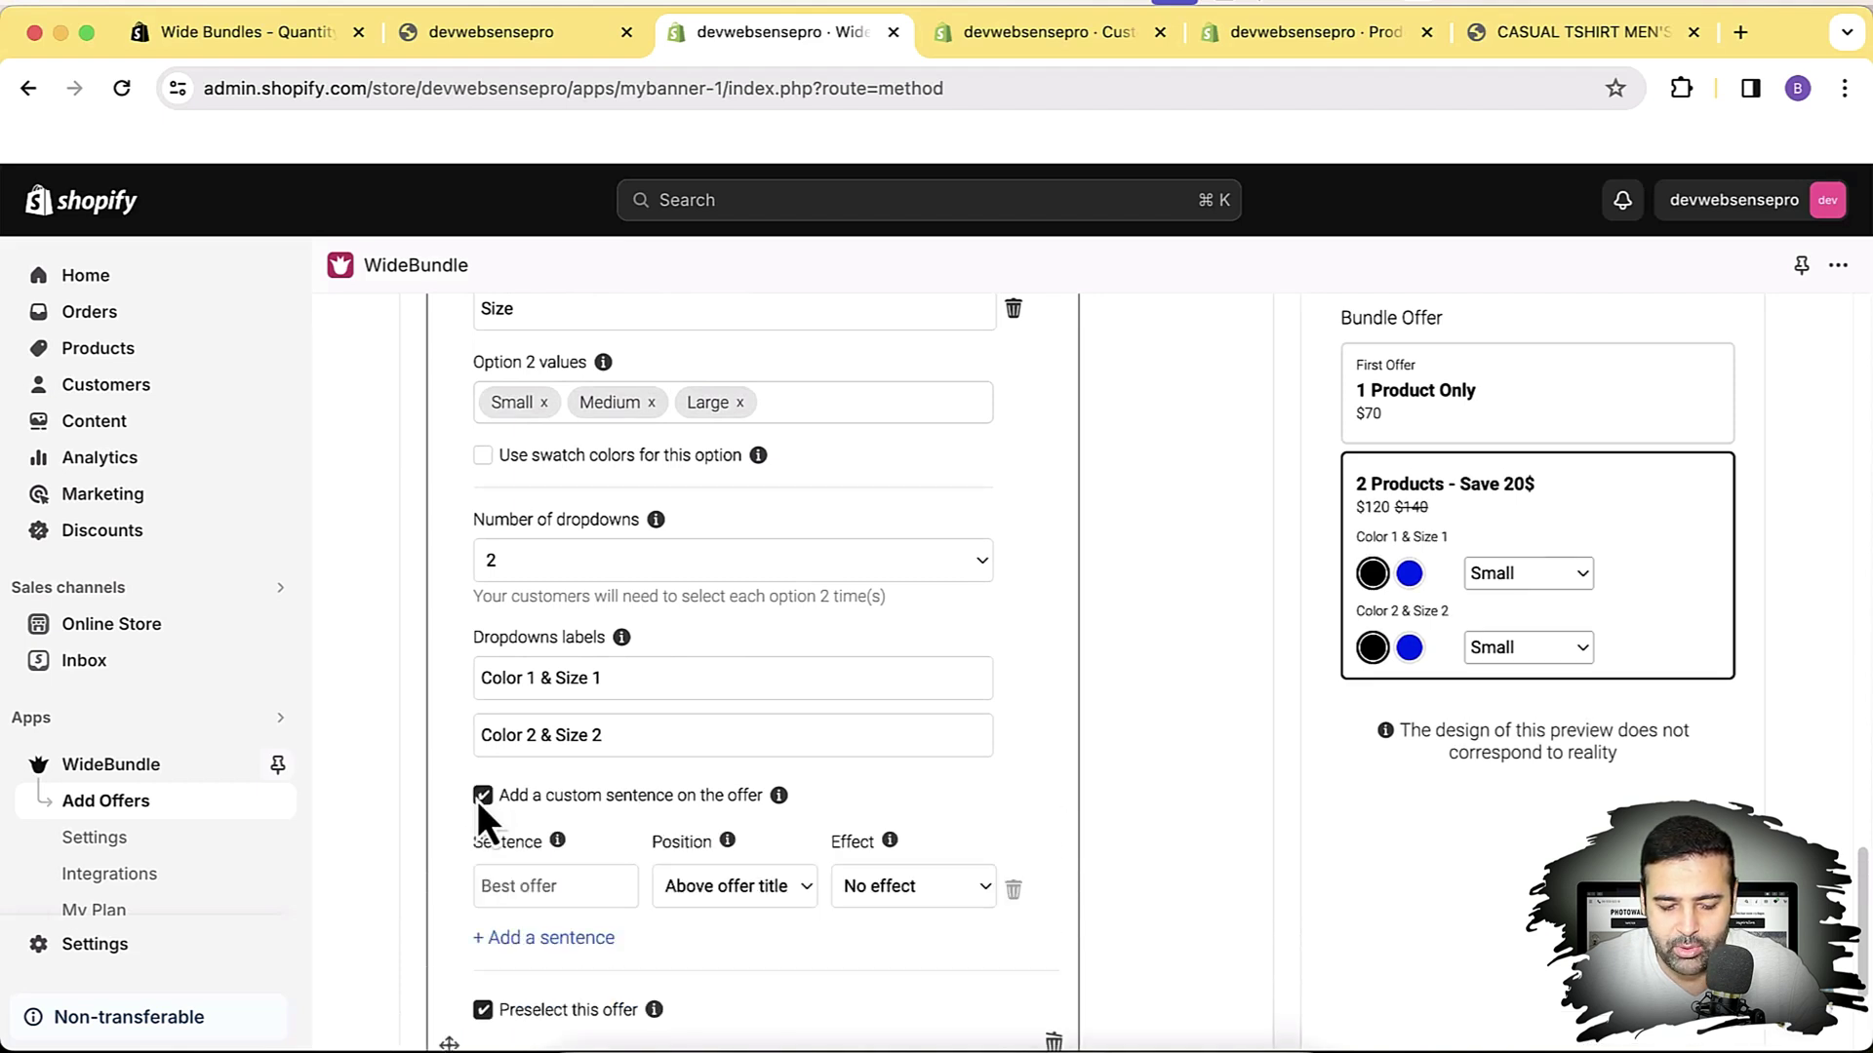
pyautogui.click(568, 882)
pyautogui.write('Best Offer')
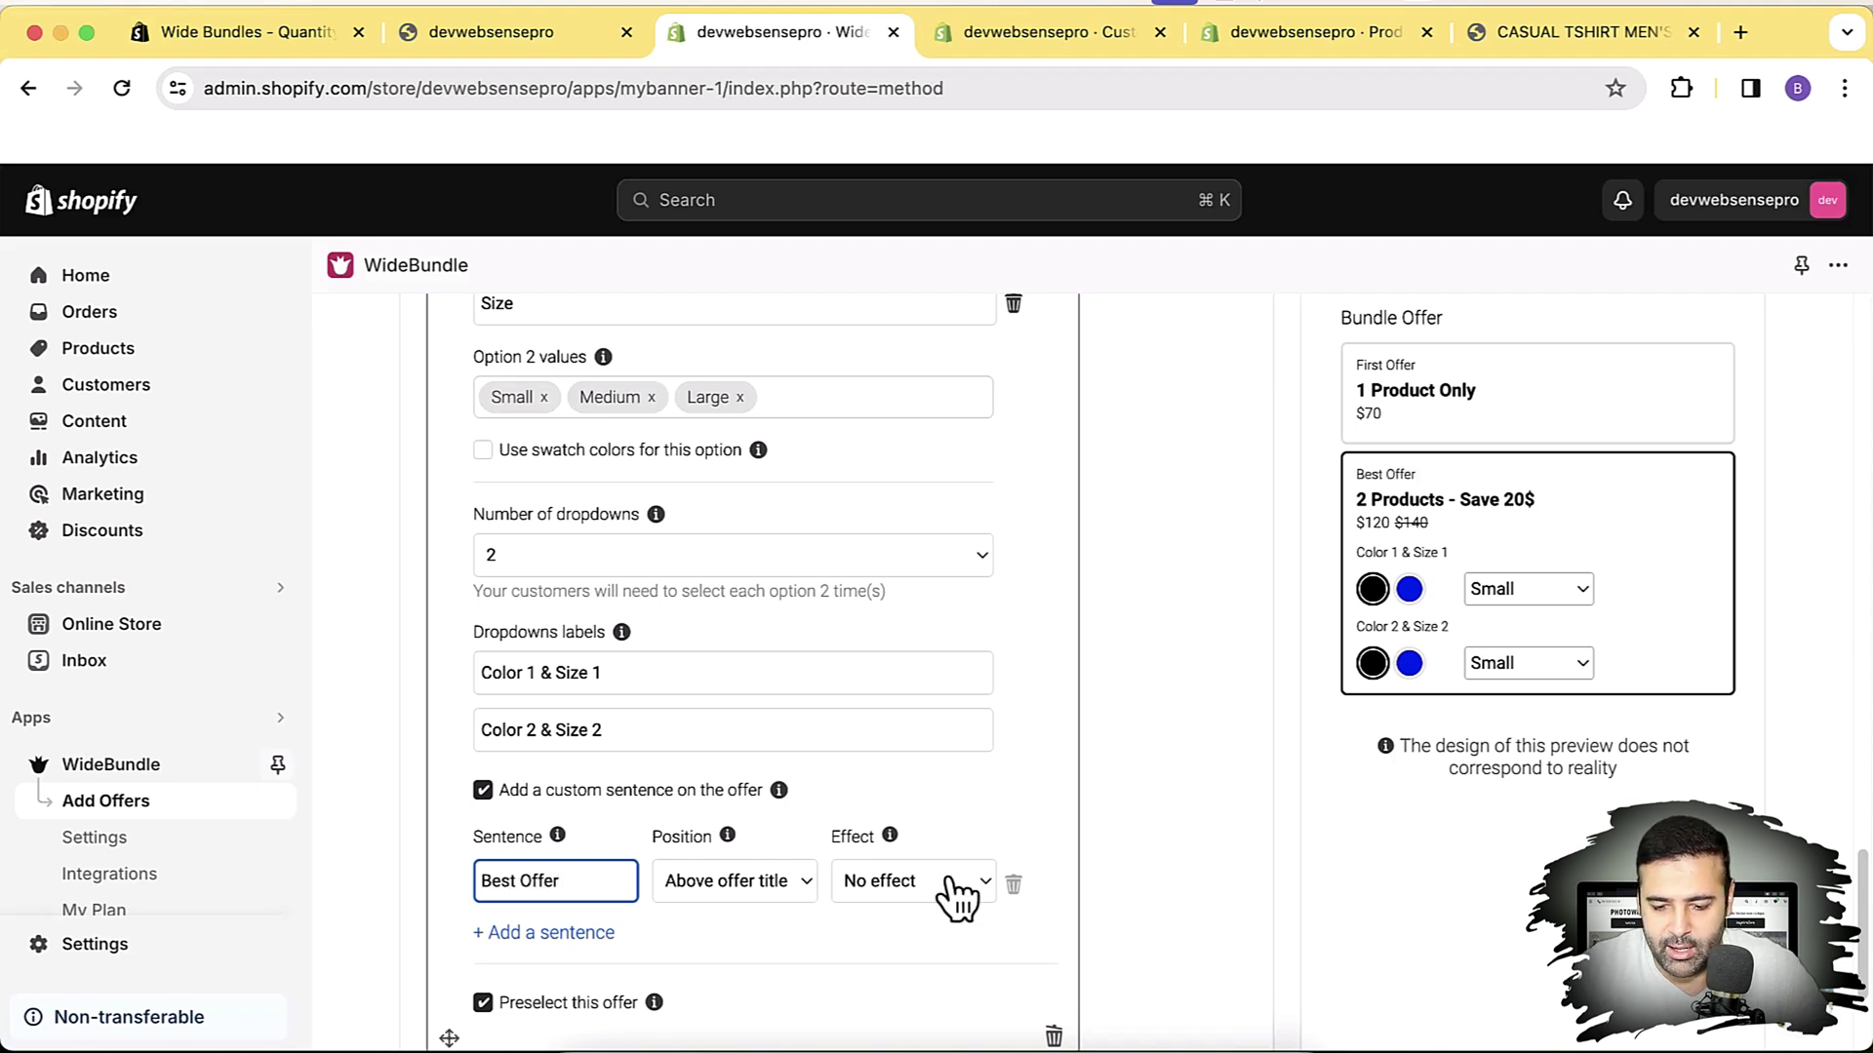
# Generate the bundle offers, checking the product's existing variants in the store preview before confirming their replacement
pyautogui.scroll(-3, 1114, 519)
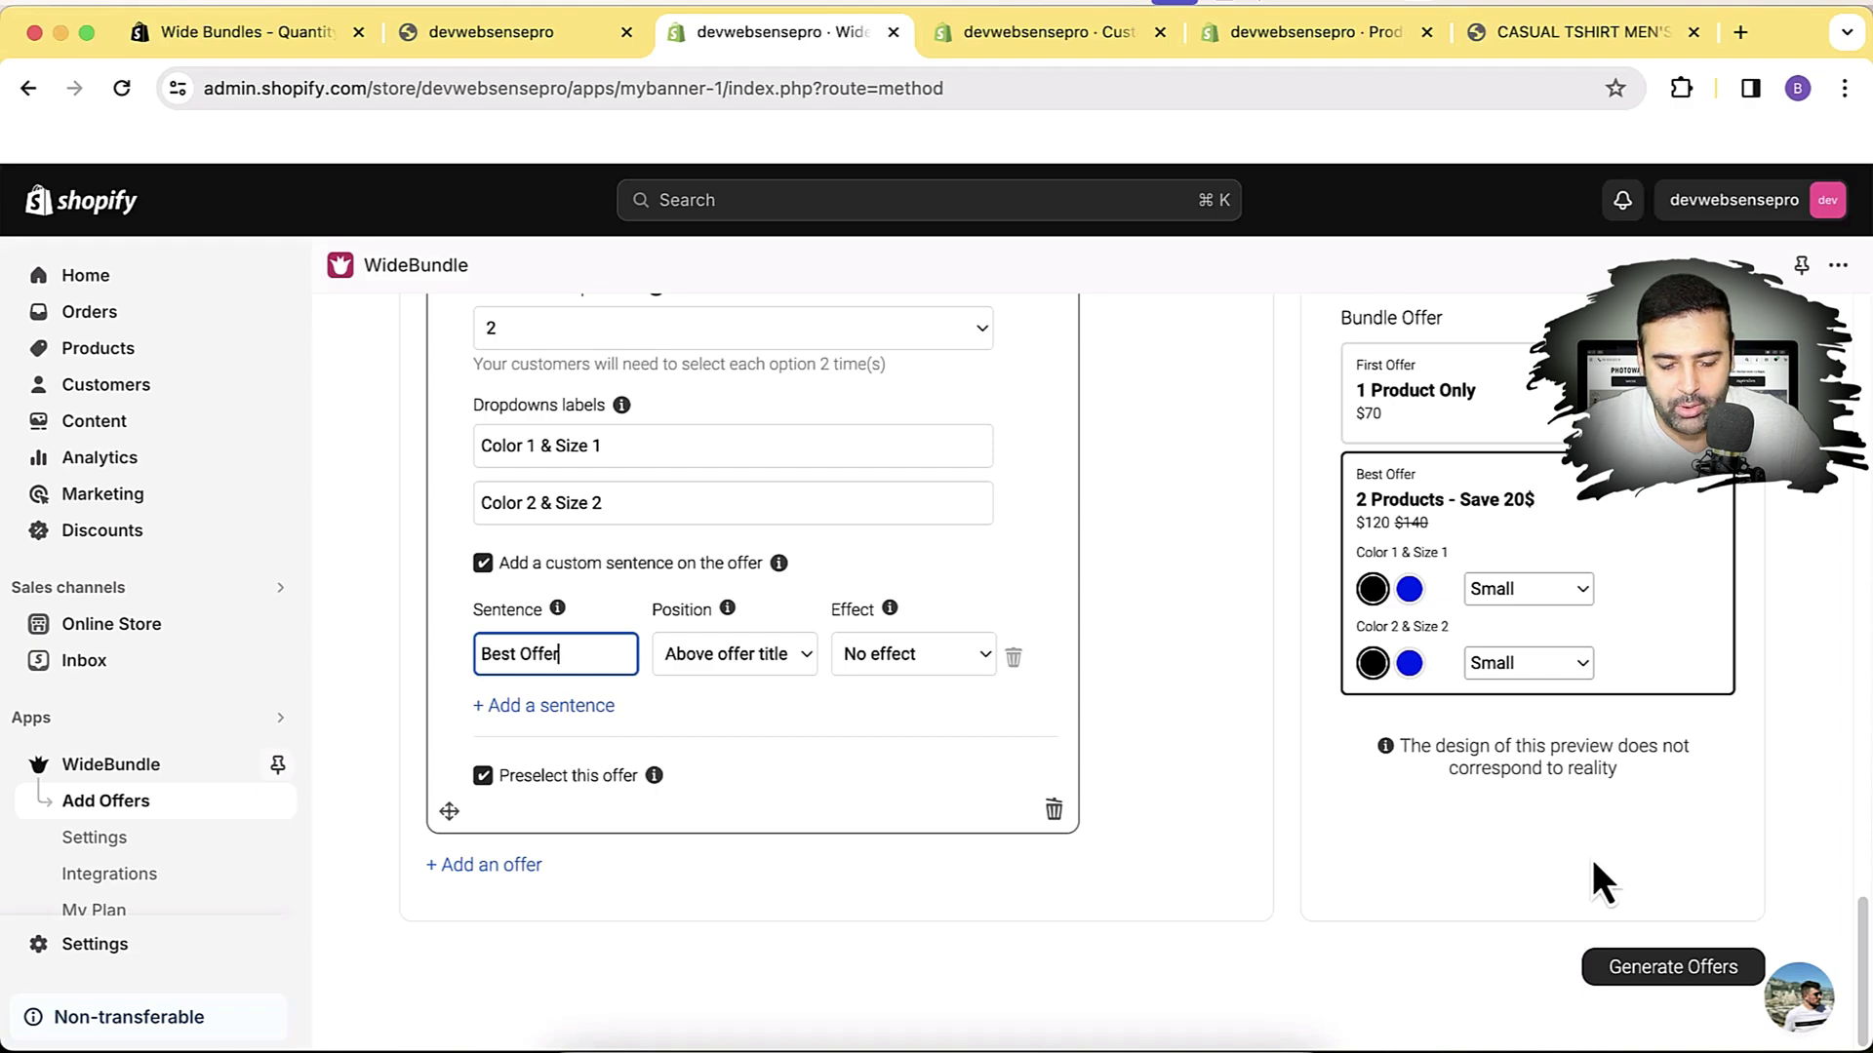
pyautogui.click(1651, 973)
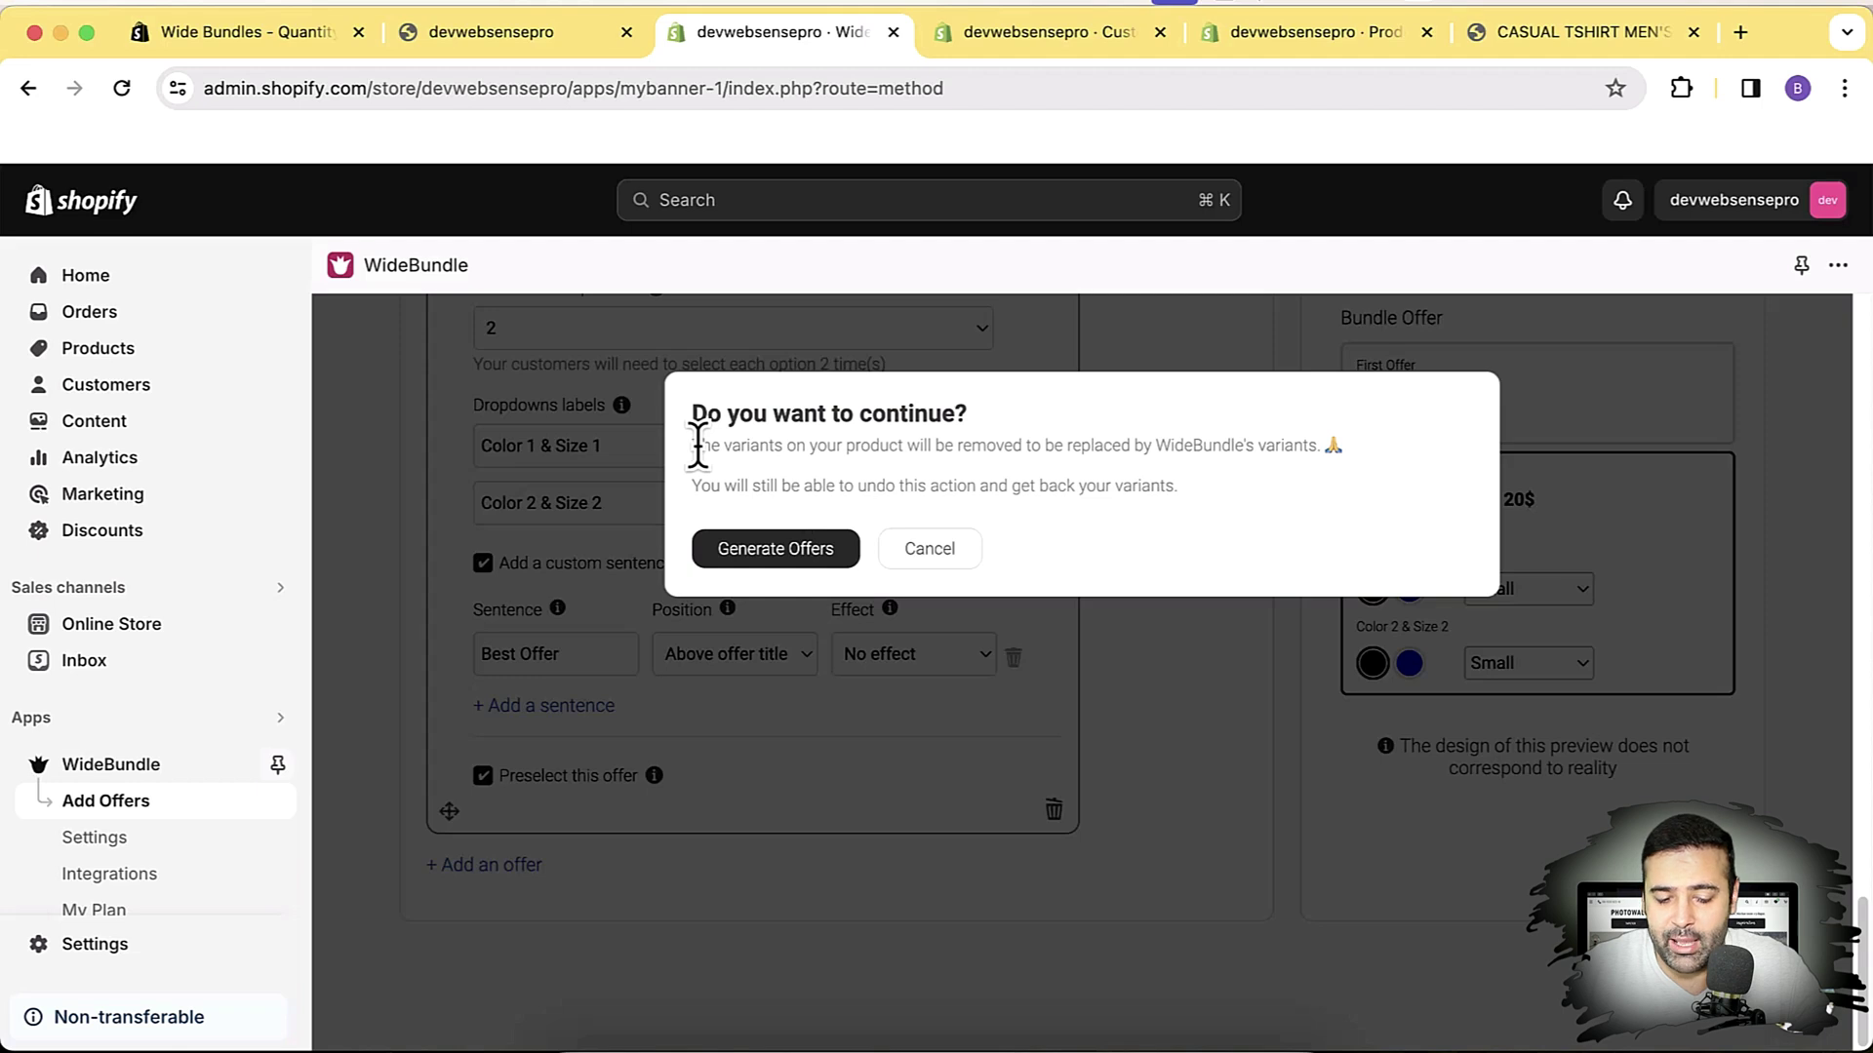
pyautogui.moveTo(699, 445); pyautogui.dragTo(1346, 457)
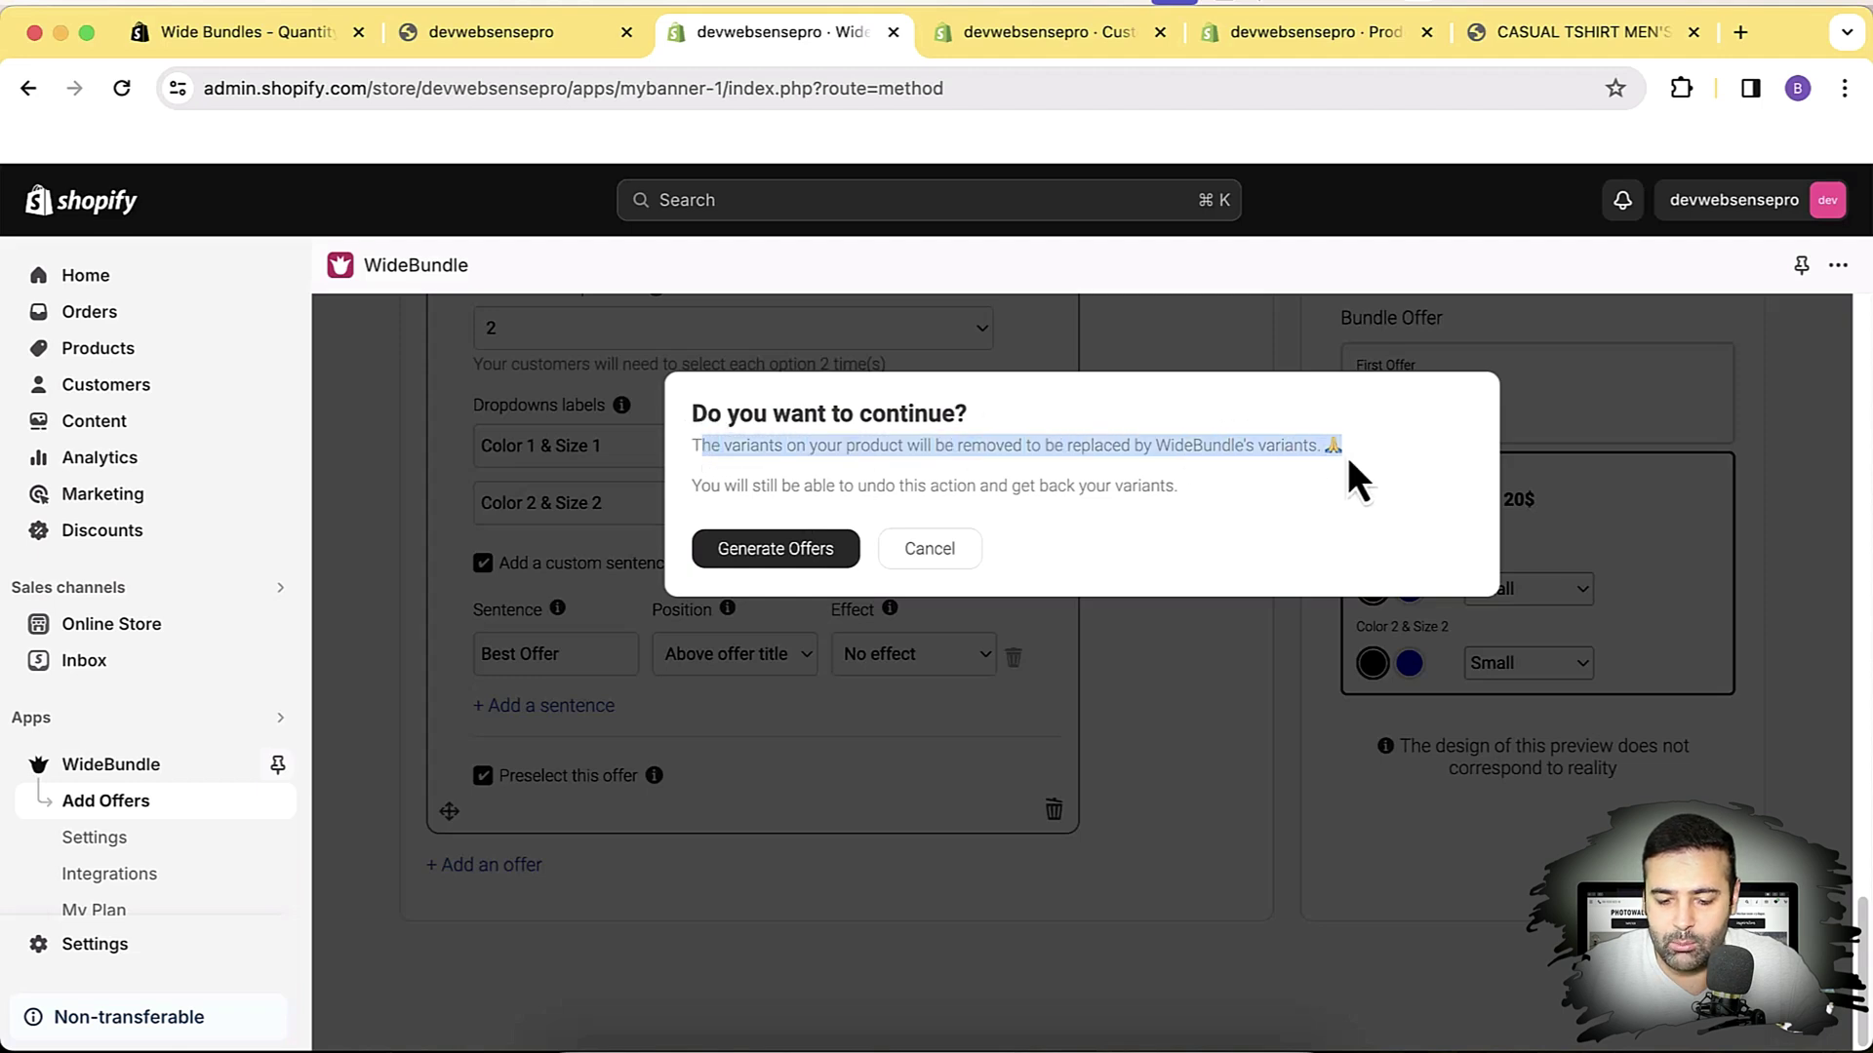
pyautogui.click(1293, 474)
pyautogui.click(1518, 47)
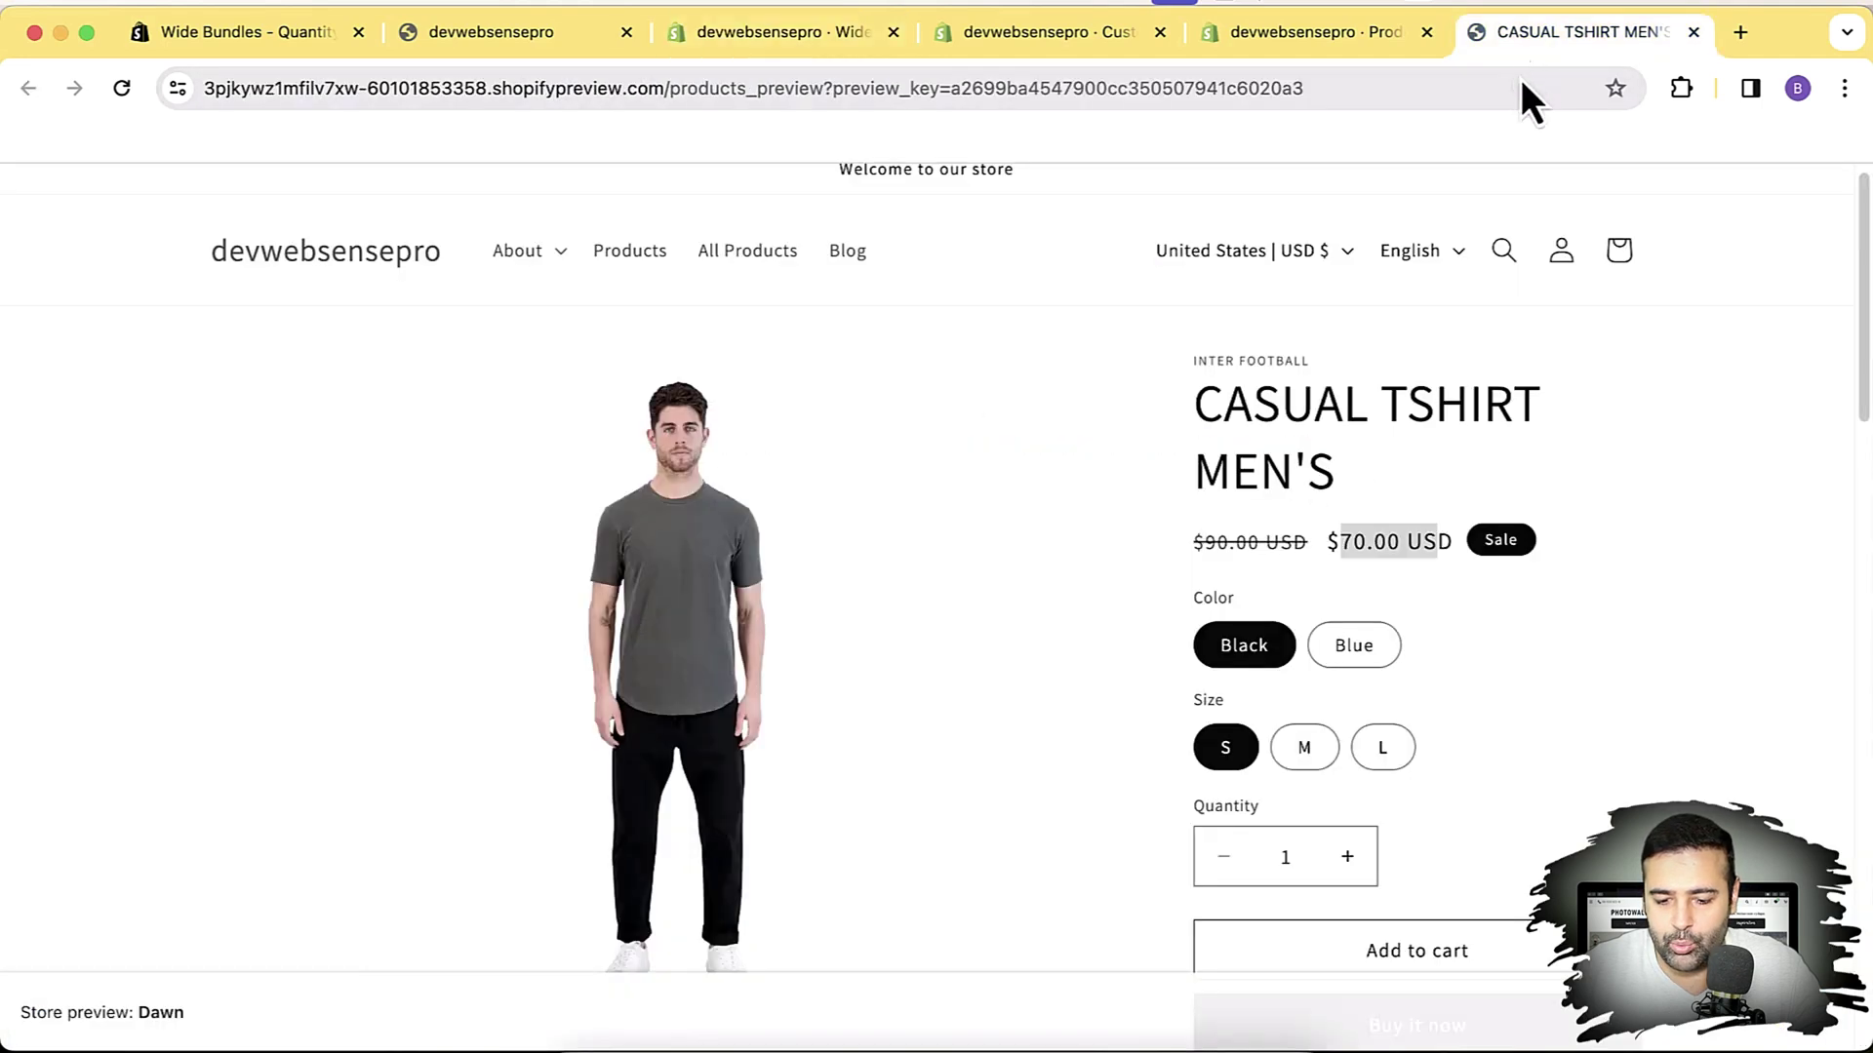
pyautogui.scroll(-2, 1551, 488)
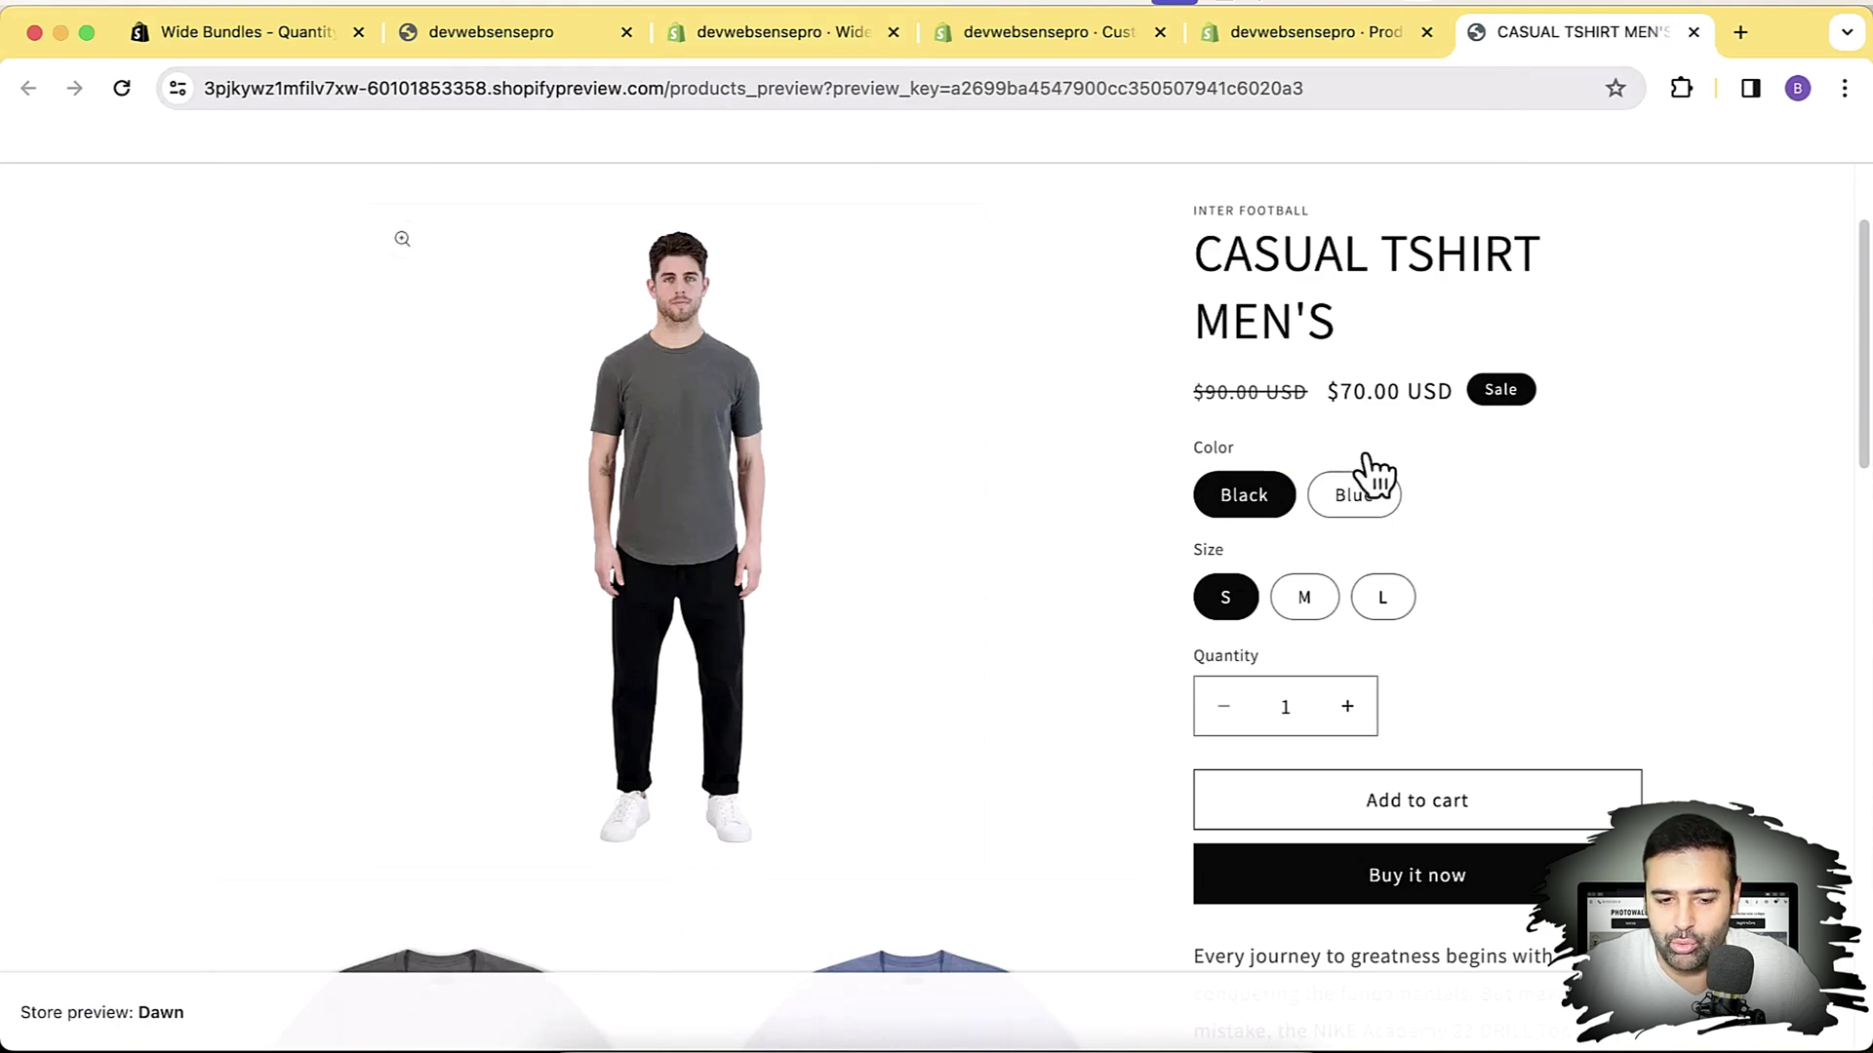
pyautogui.click(817, 49)
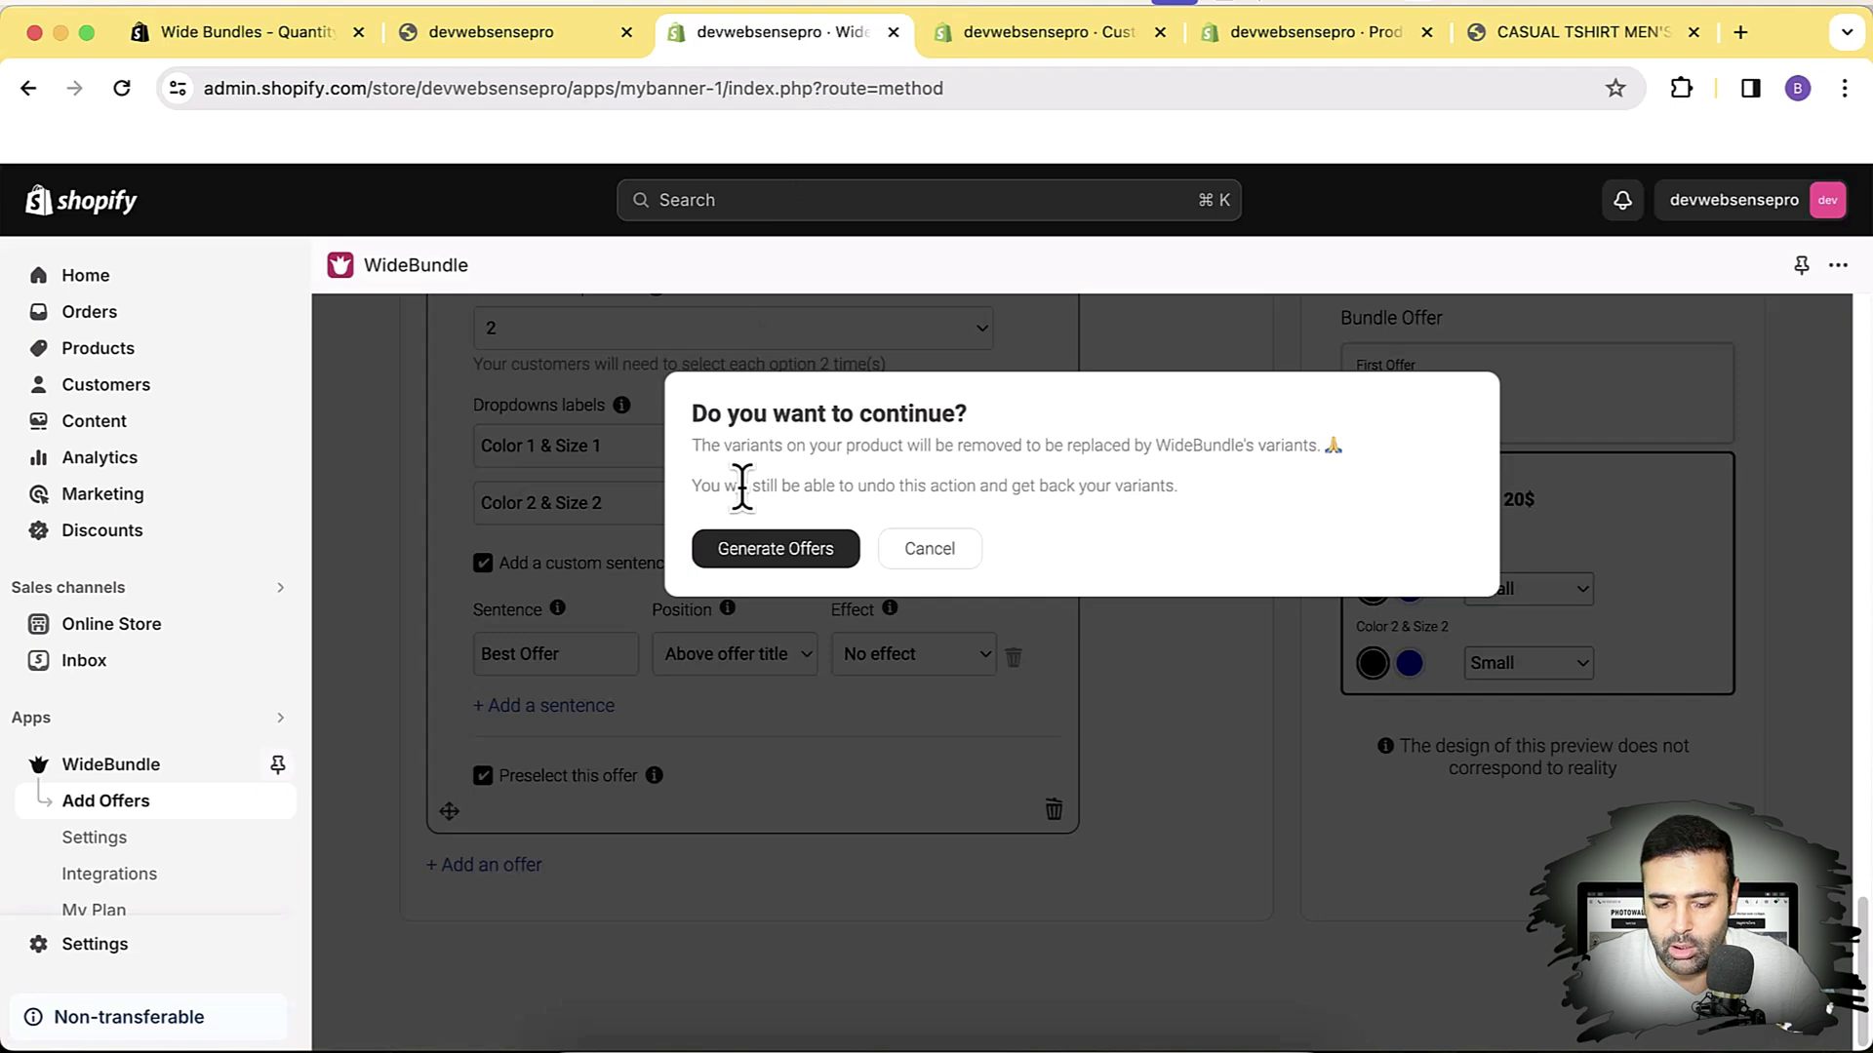
pyautogui.click(810, 561)
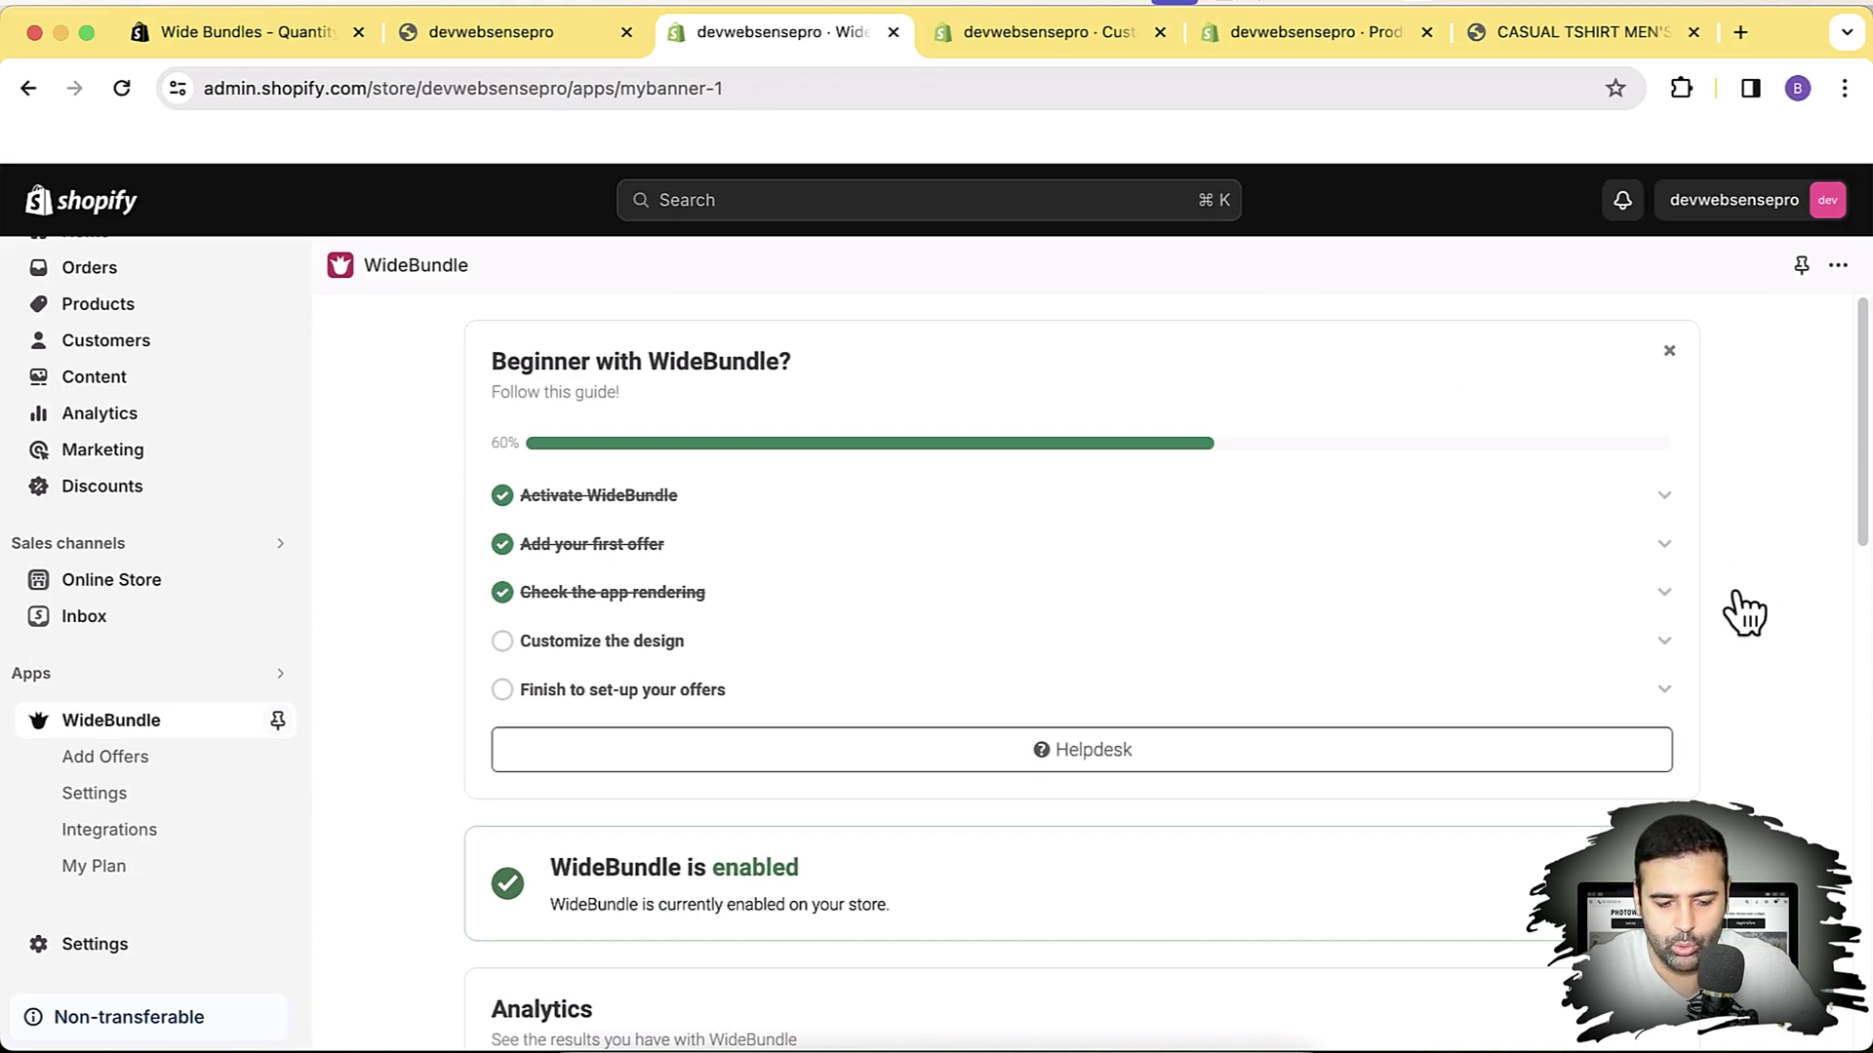
# Open the product's live page from the app-rendering guide step and compare the one-product and two-product offers
pyautogui.click(1670, 599)
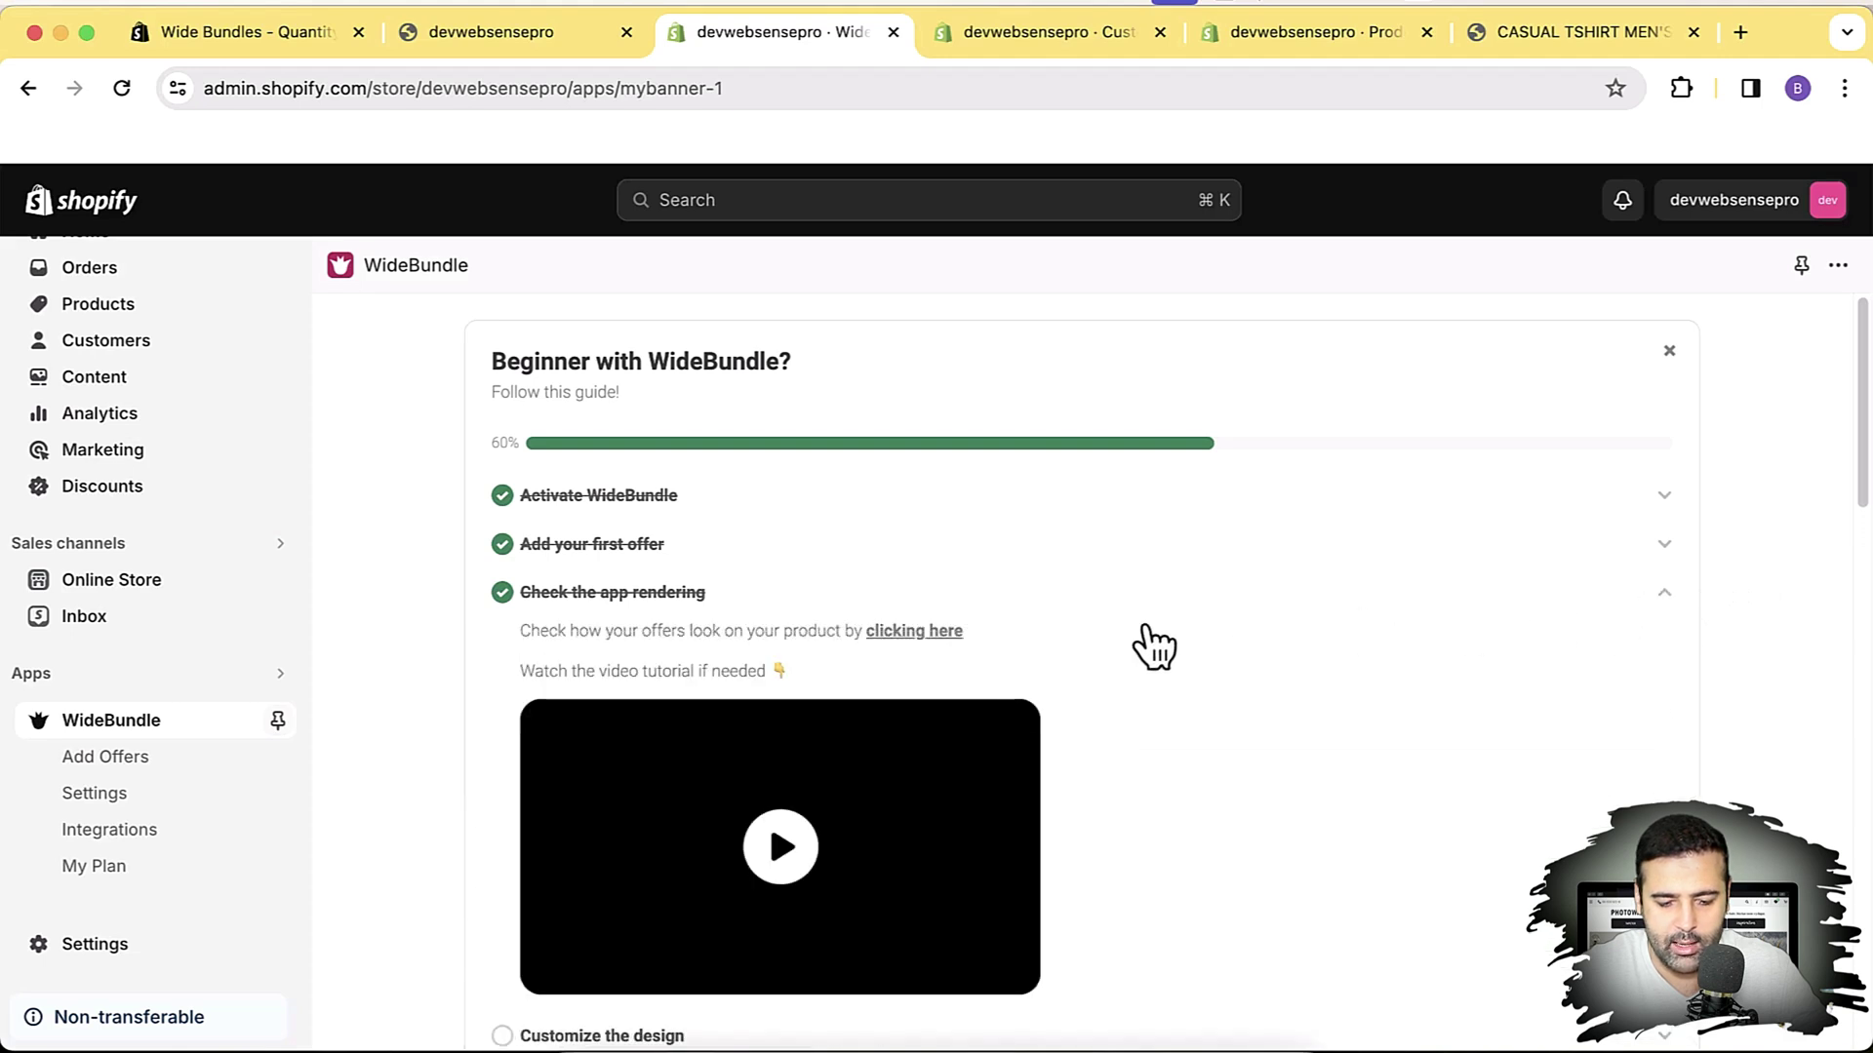
pyautogui.click(912, 634)
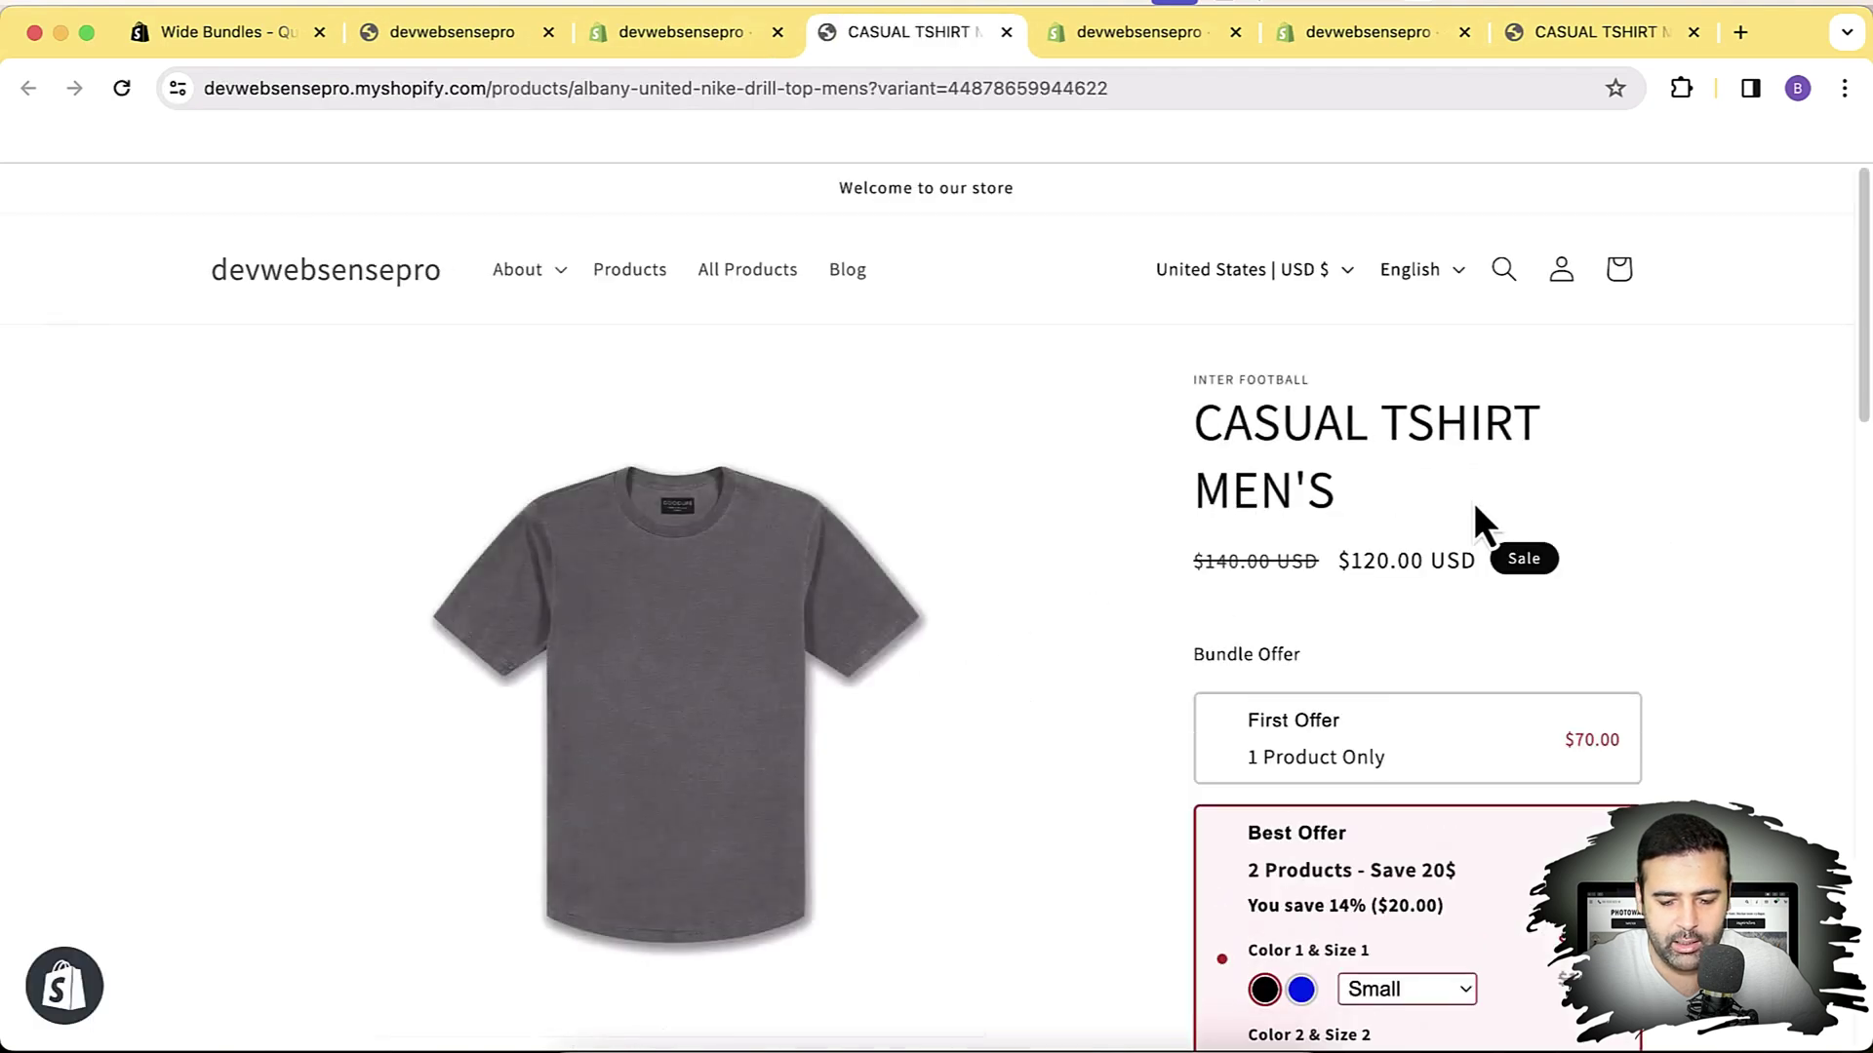
pyautogui.moveTo(1861, 335); pyautogui.dragTo(1856, 459)
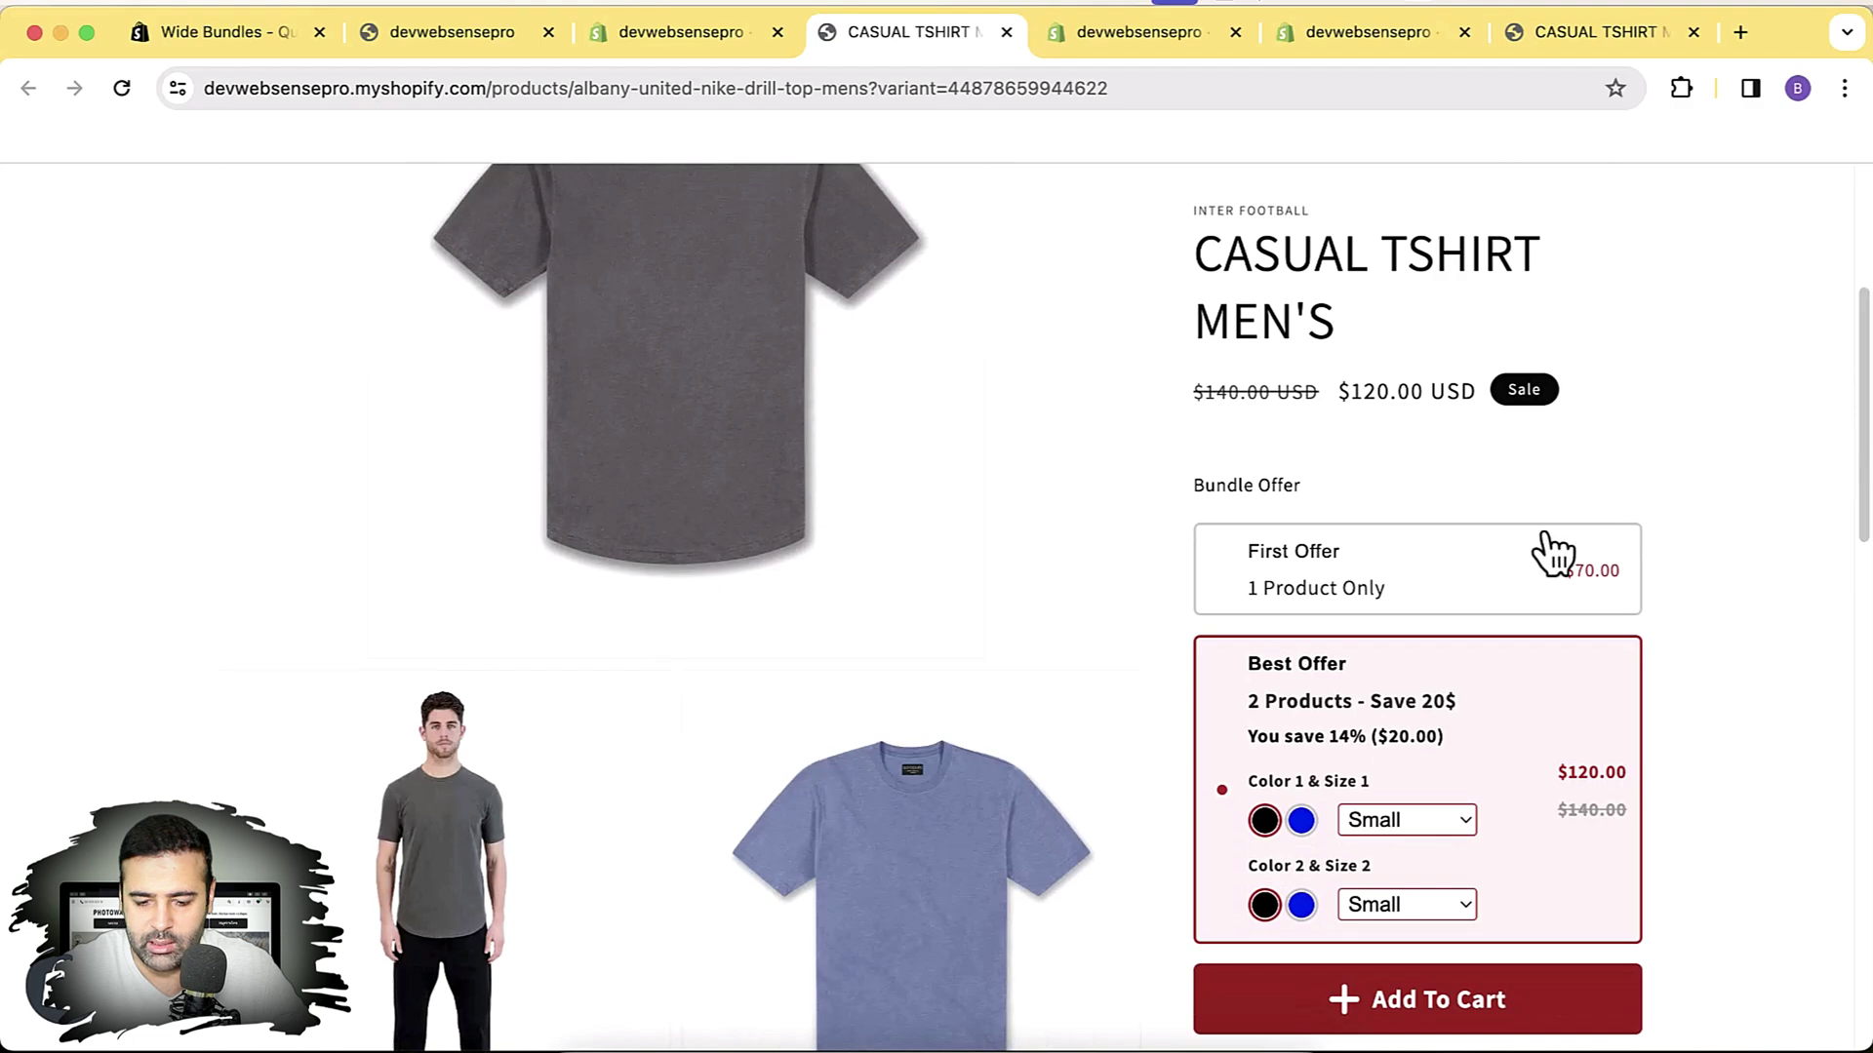
pyautogui.click(1459, 582)
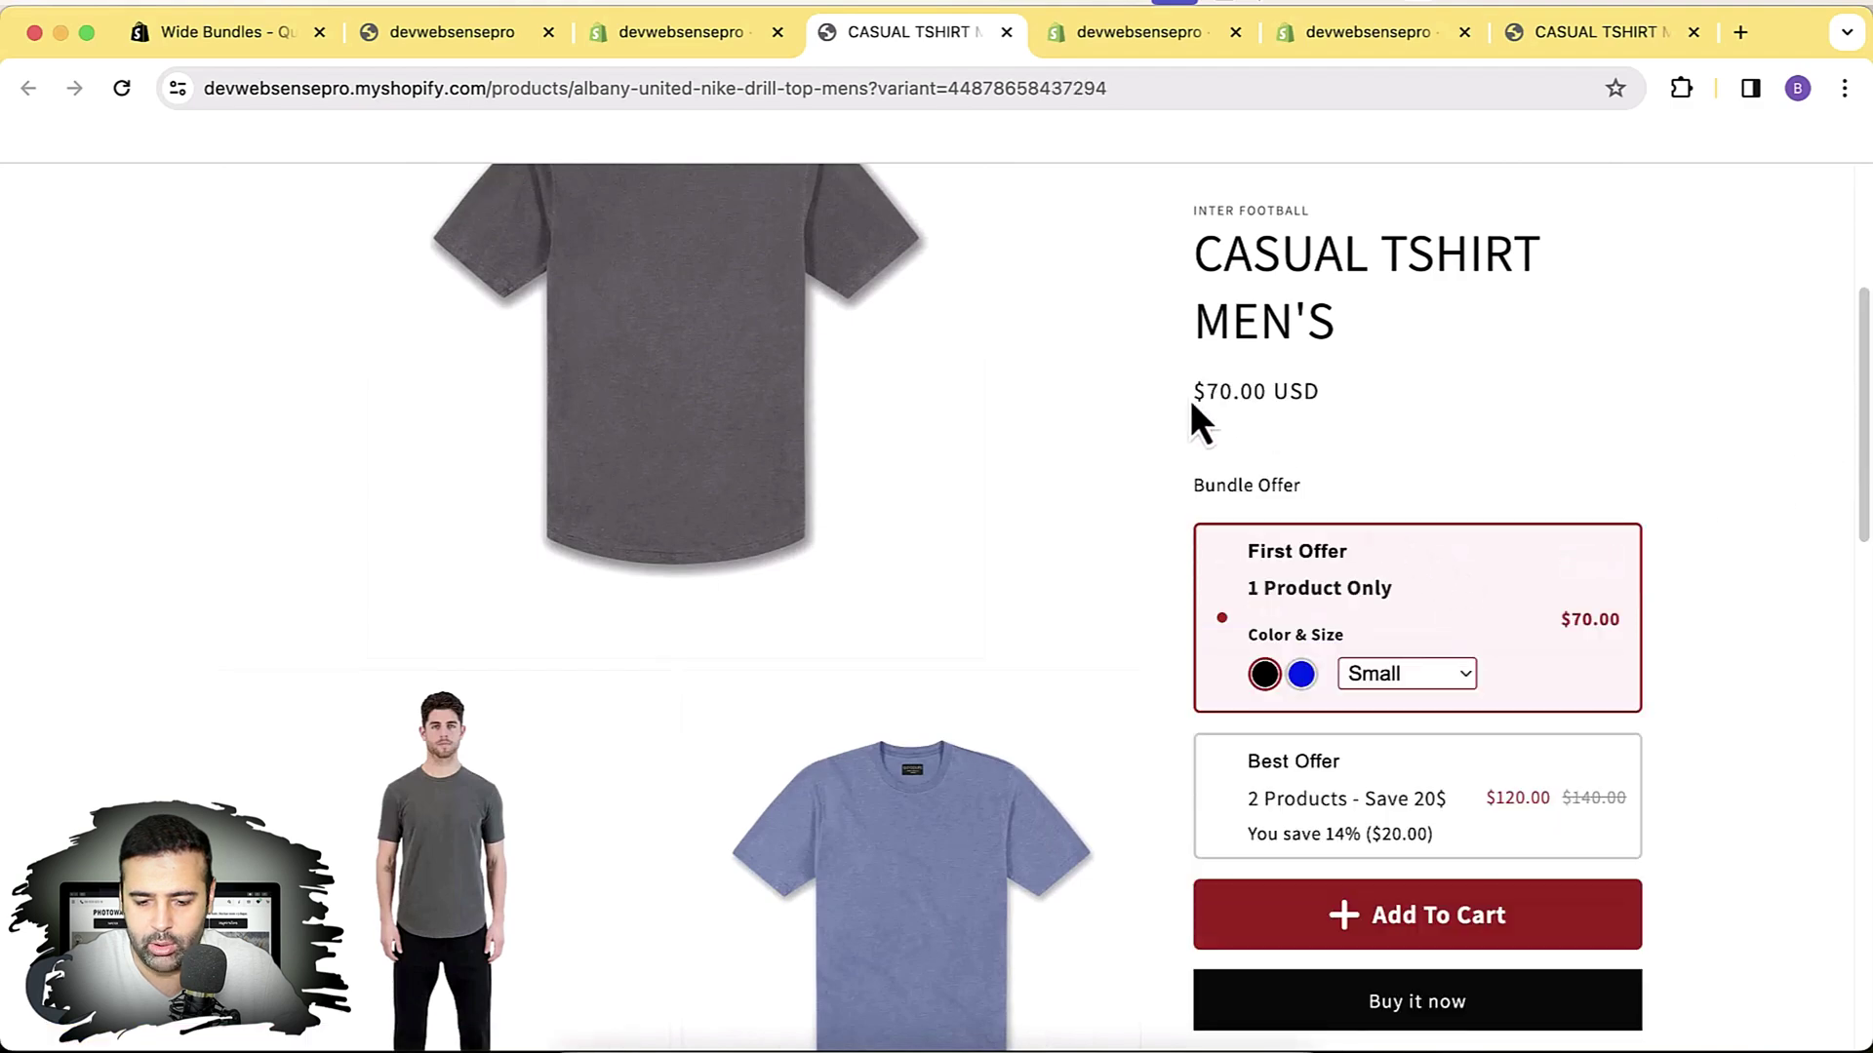
pyautogui.scroll(-1, 1545, 695)
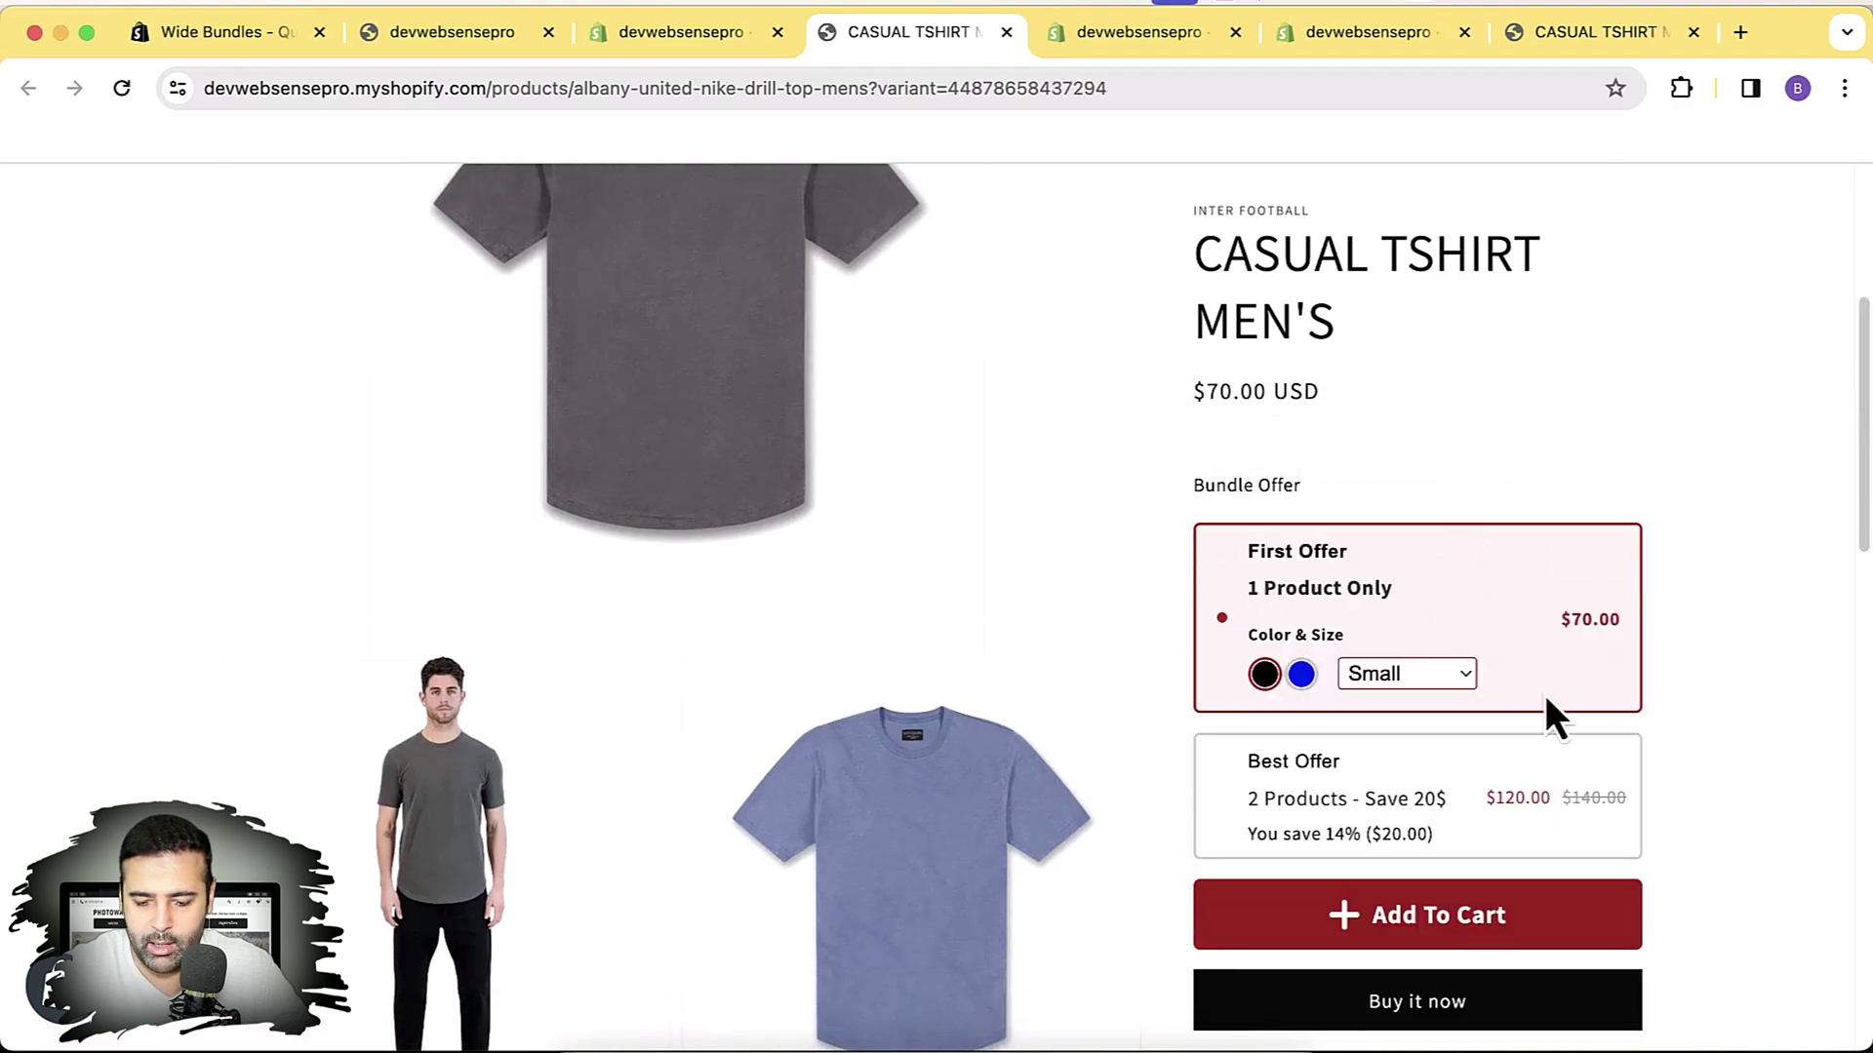
pyautogui.click(1584, 773)
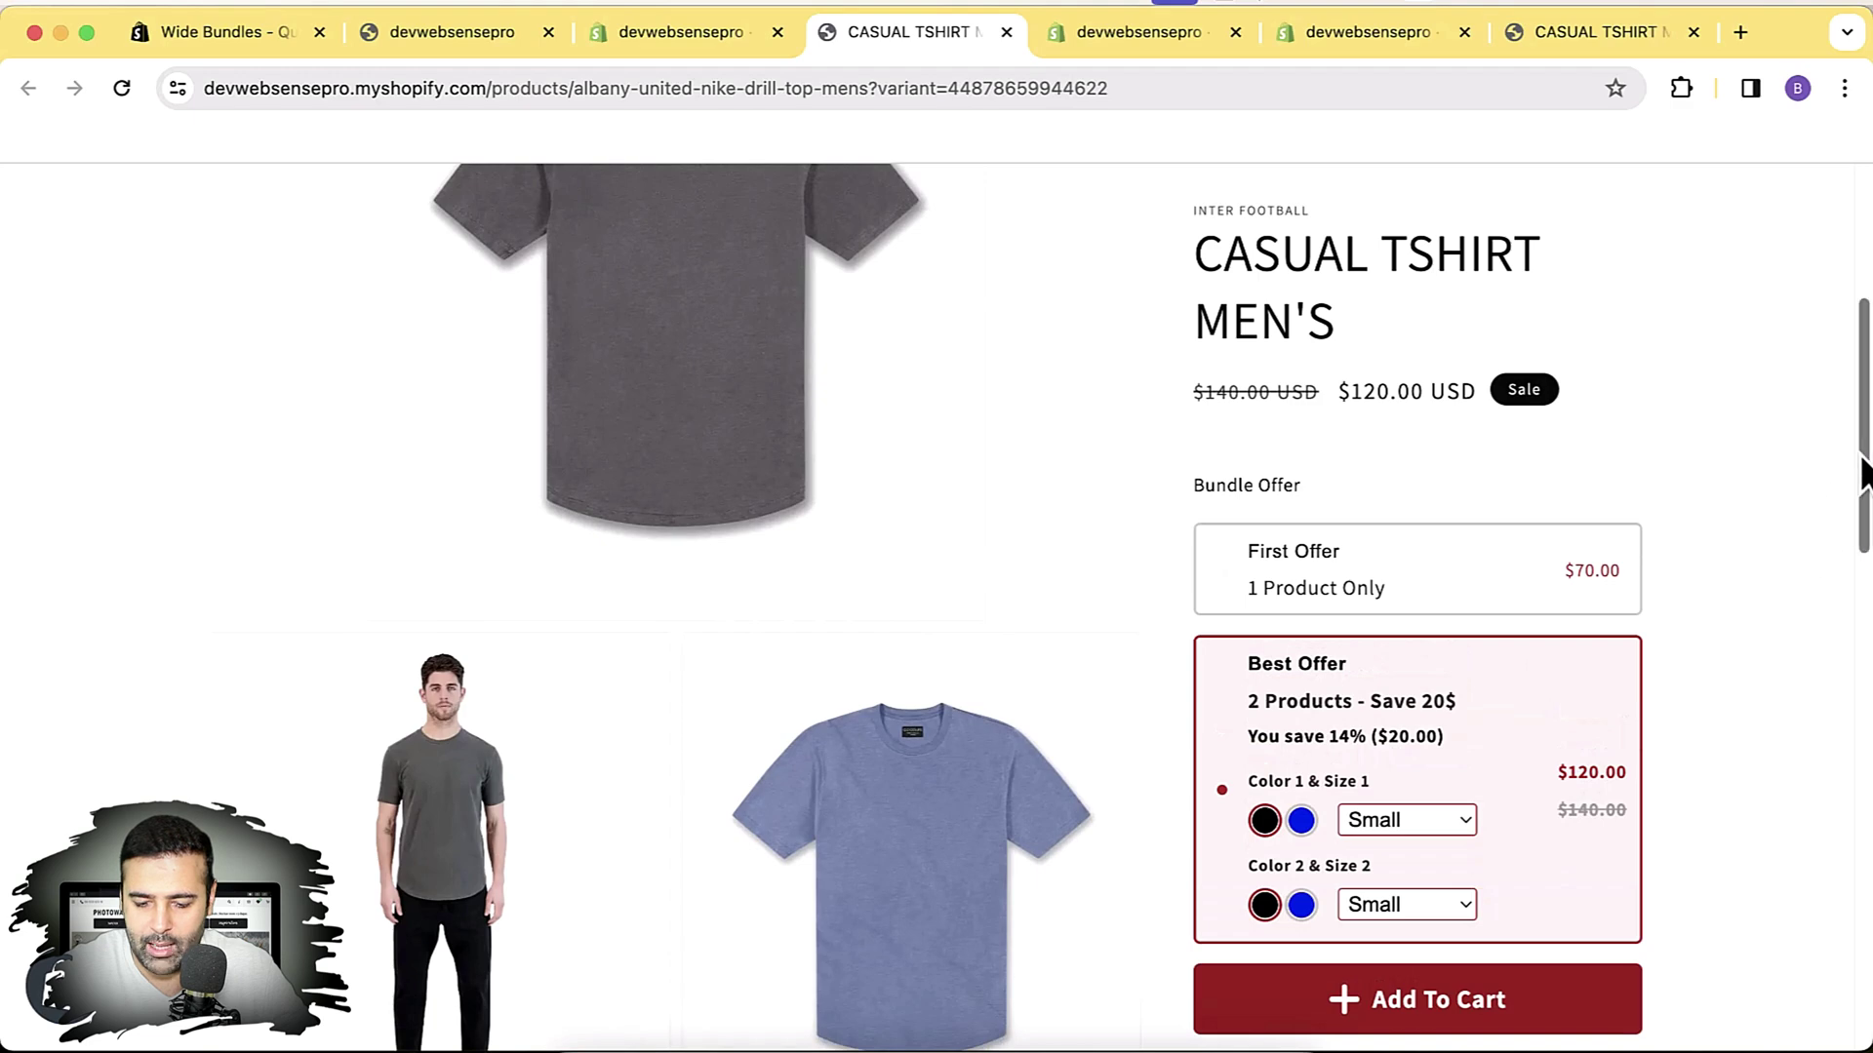
pyautogui.moveTo(1863, 475); pyautogui.dragTo(1864, 523)
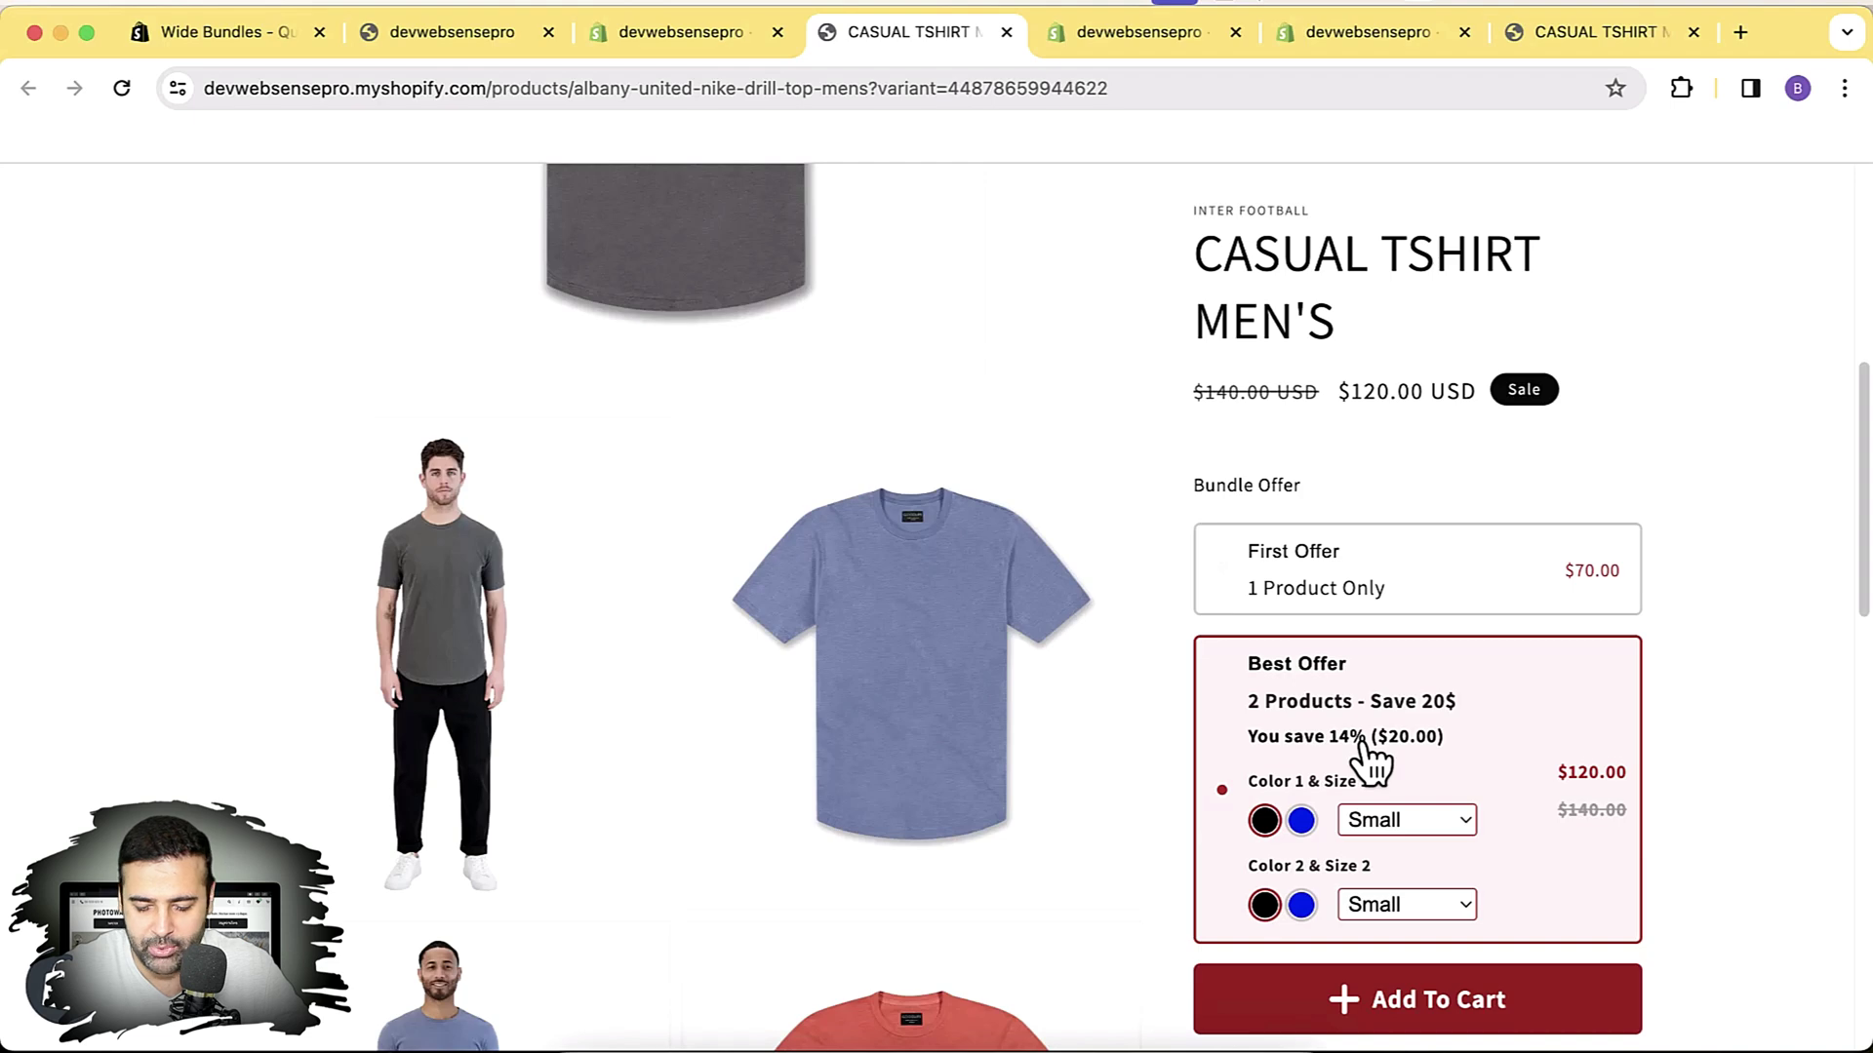
pyautogui.moveTo(1863, 572)
pyautogui.mouseDown()
pyautogui.moveTo(1863, 377)
pyautogui.moveTo(1861, 554)
pyautogui.mouseUp()
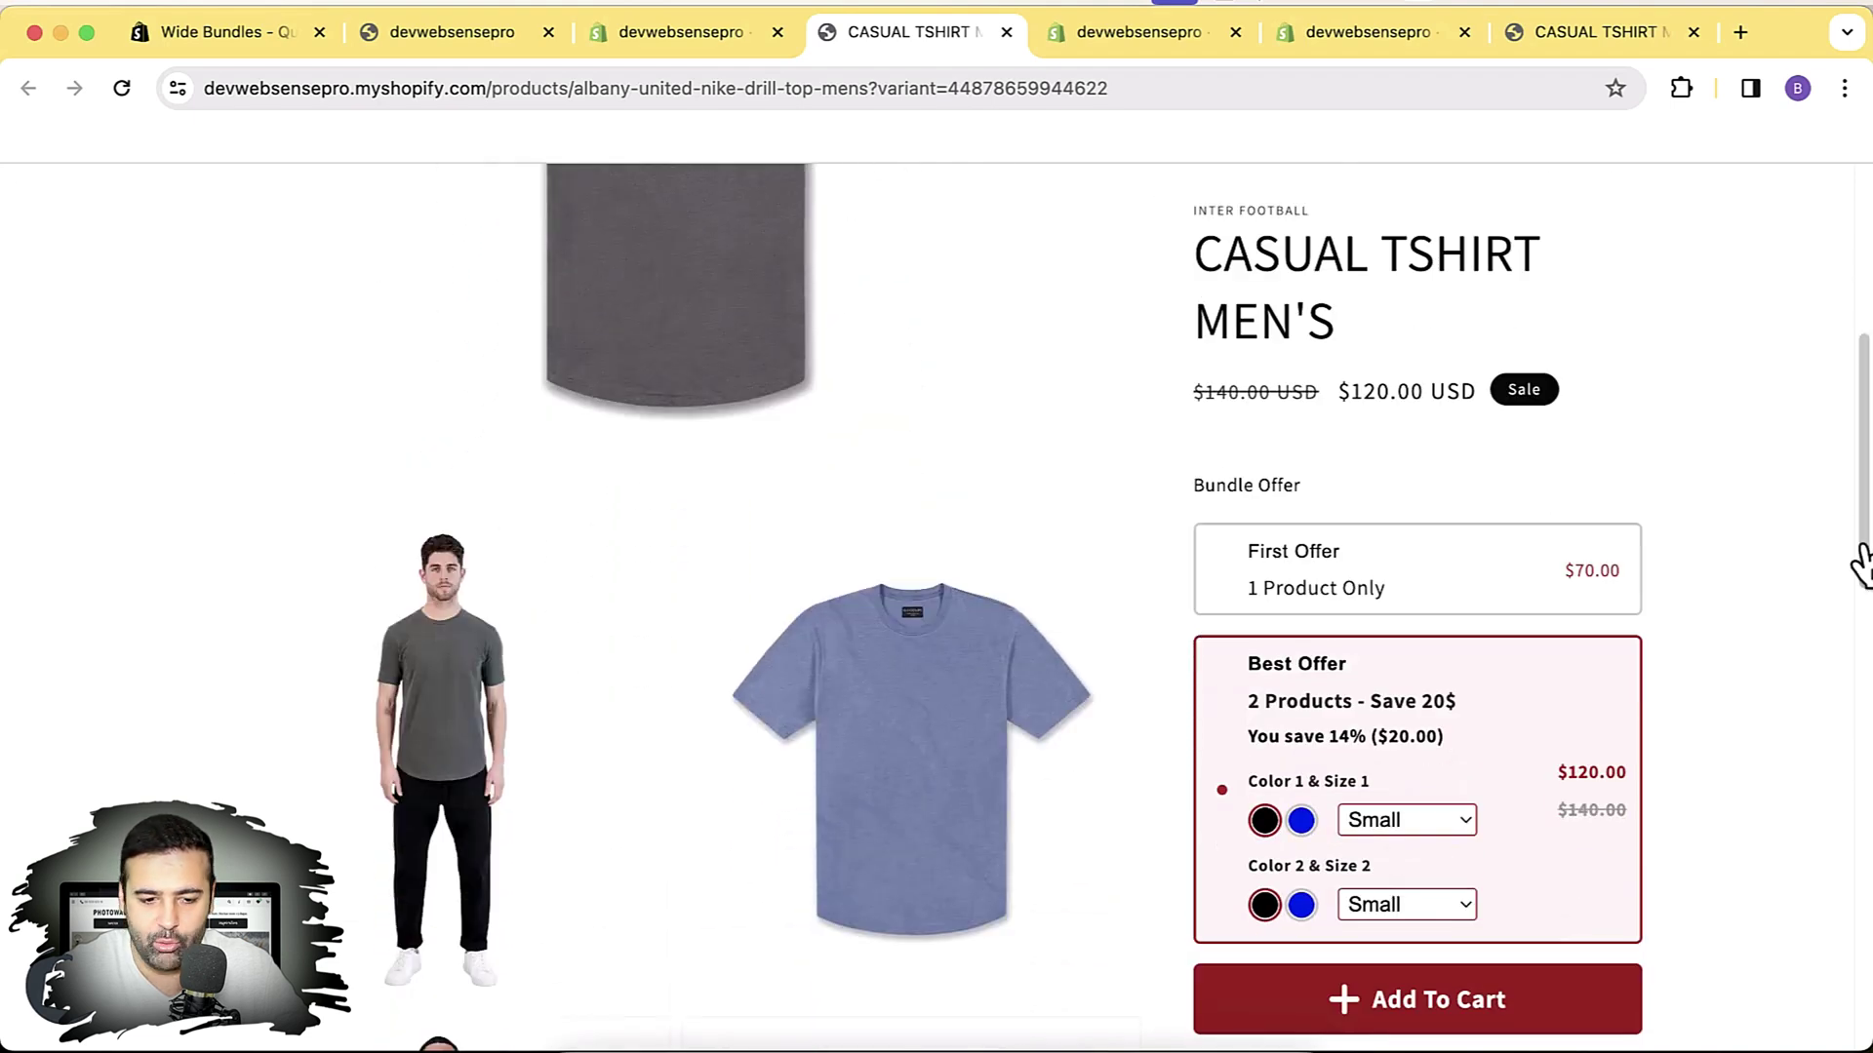
# Return to WideBundle, open its settings and preview the Vertical, Classic, Minimal and Royal widget themes
pyautogui.click(690, 35)
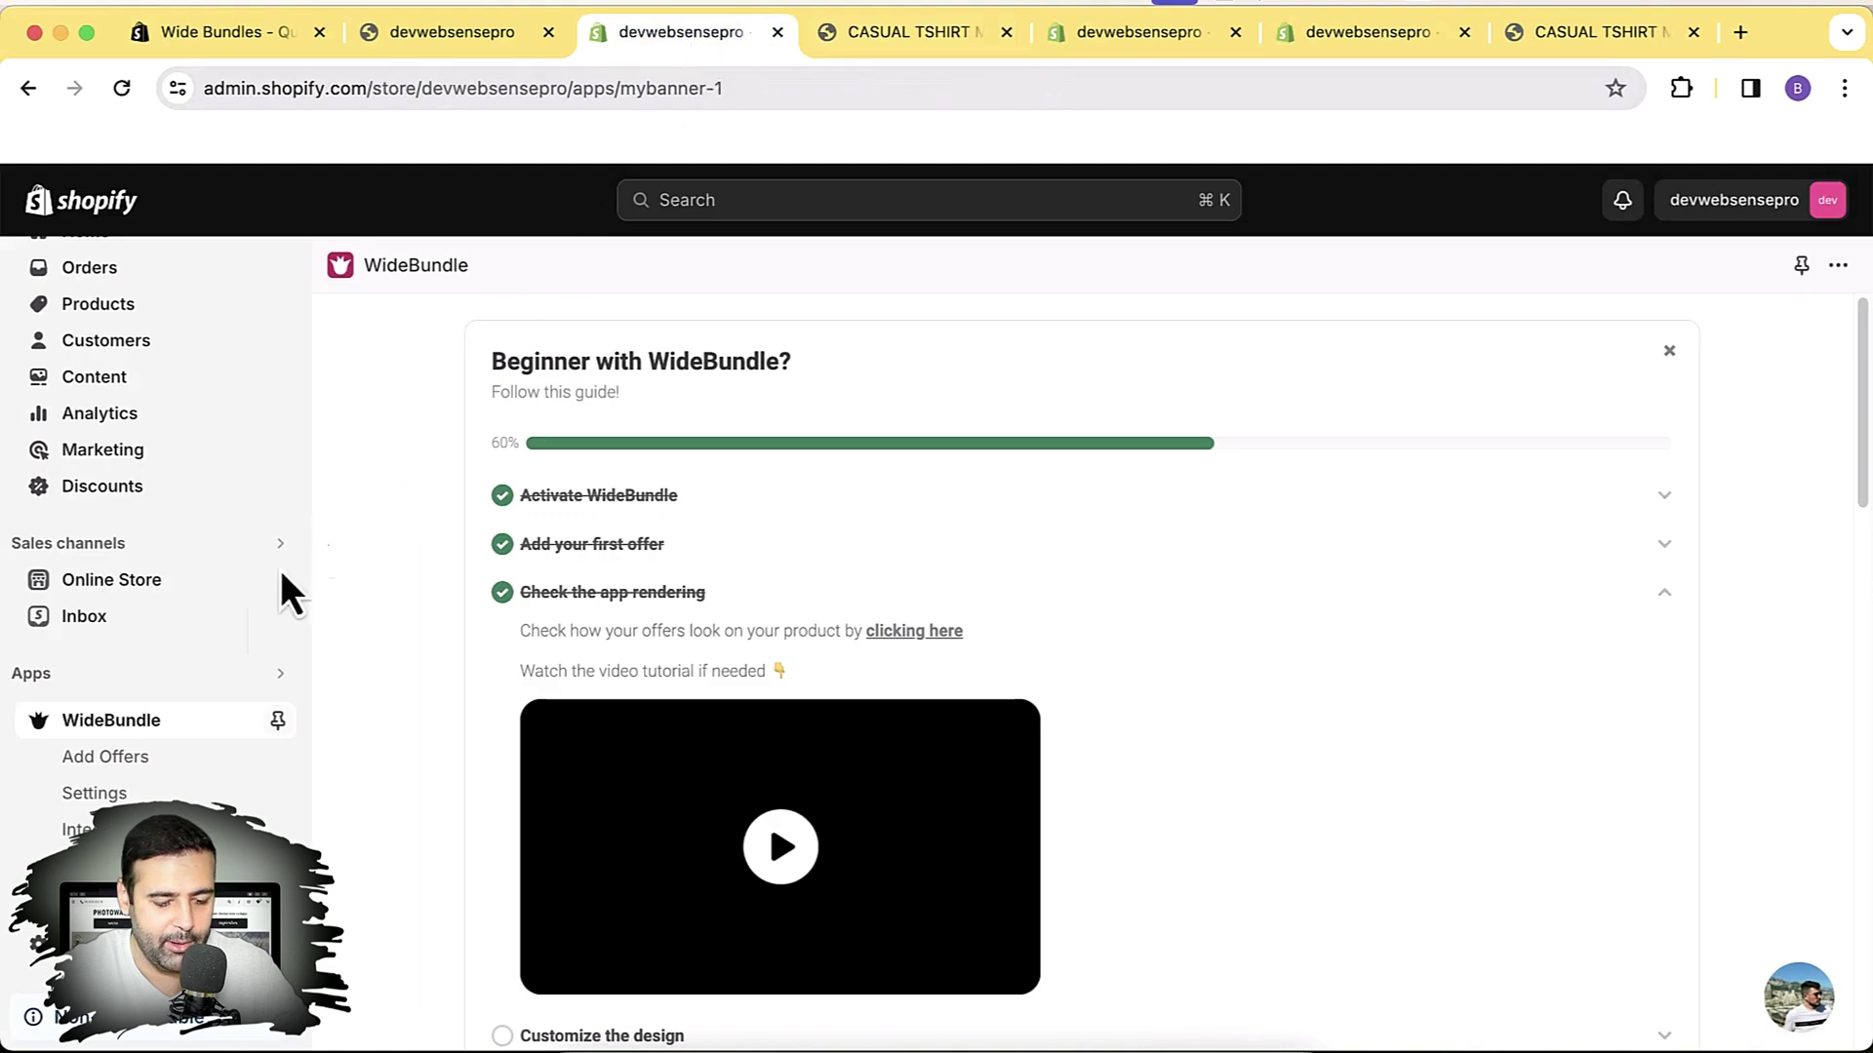
pyautogui.click(102, 827)
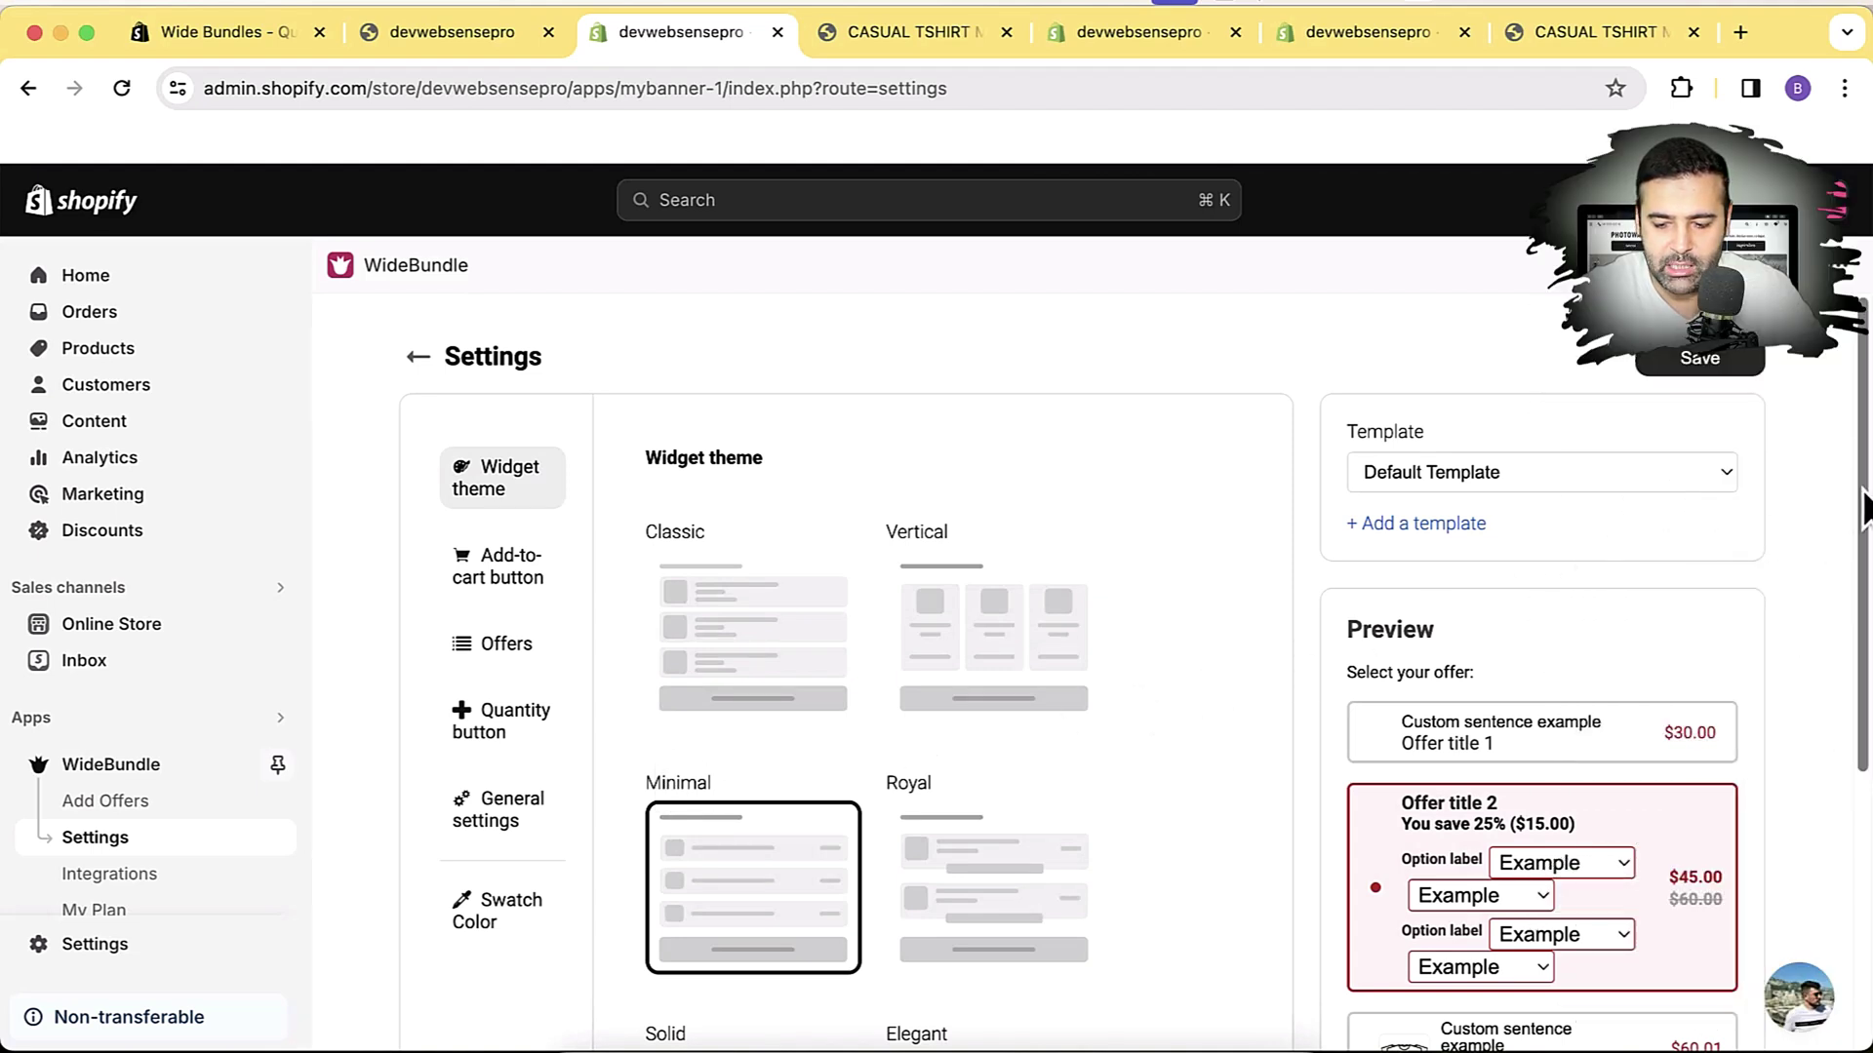
pyautogui.scroll(-2, 1220, 605)
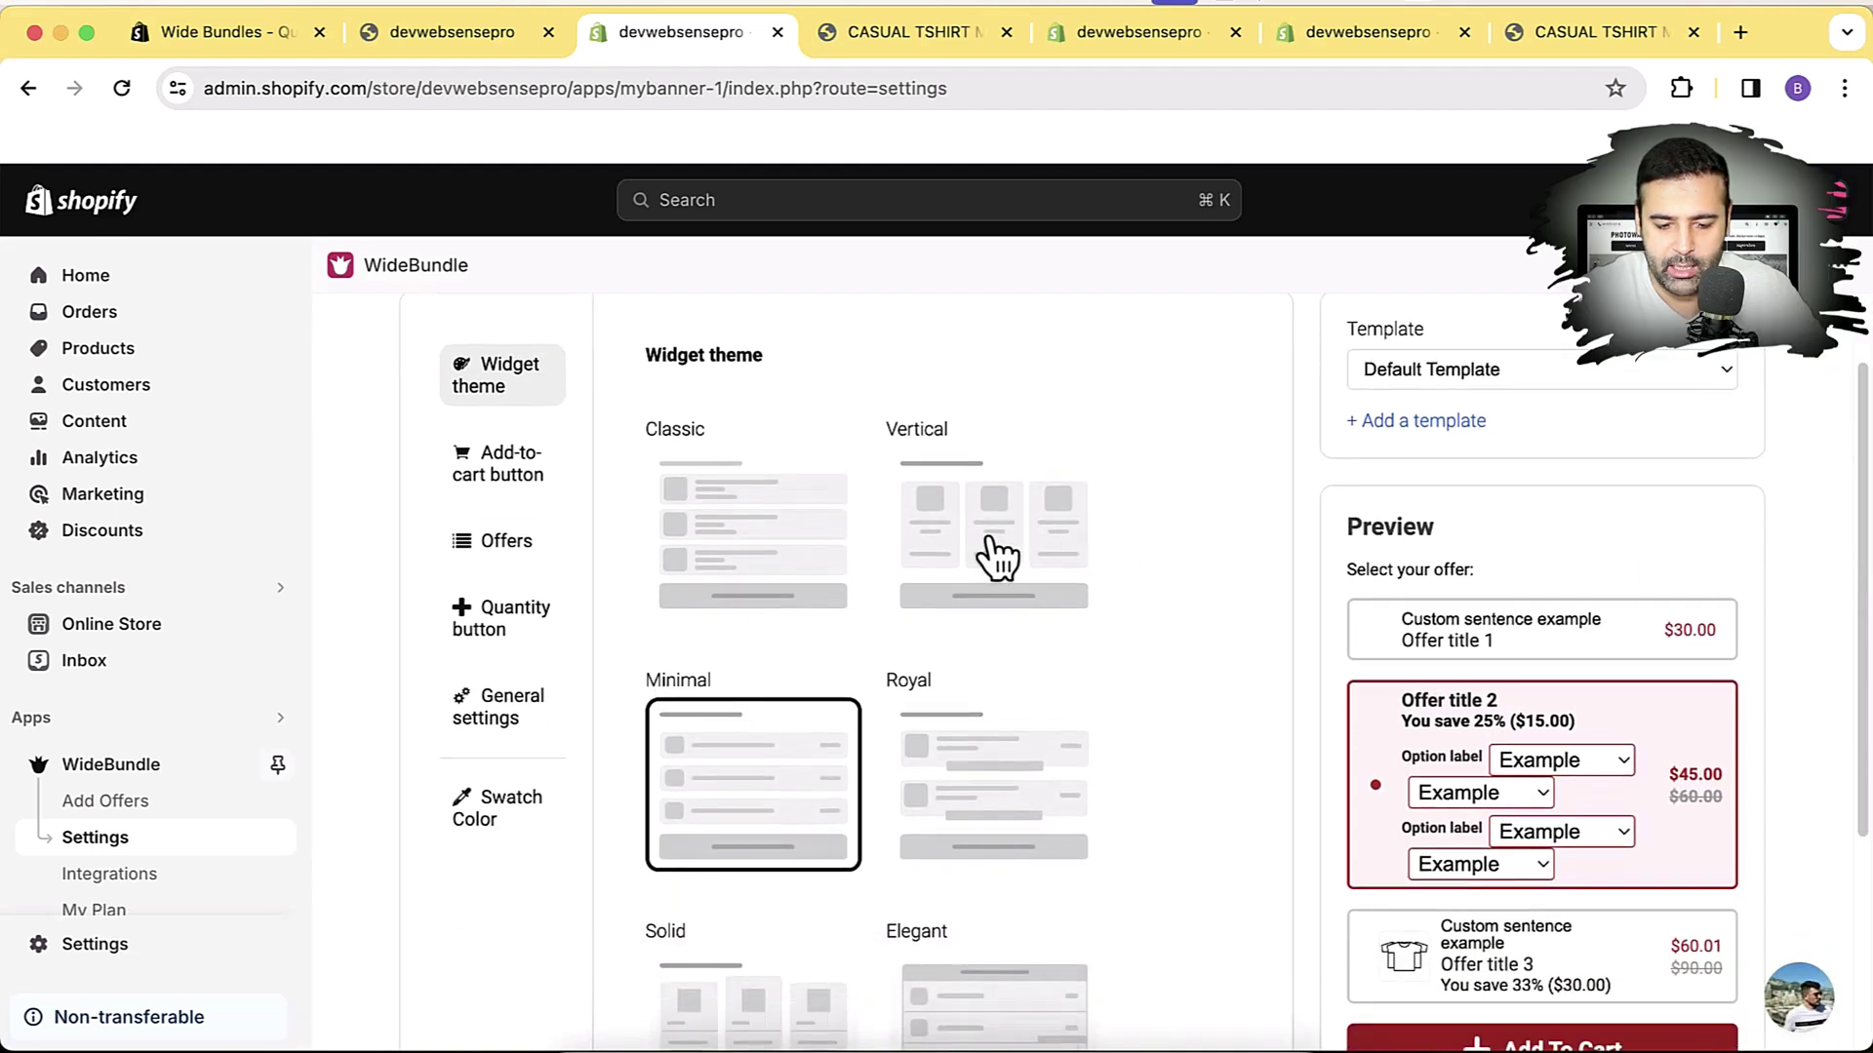
pyautogui.click(990, 541)
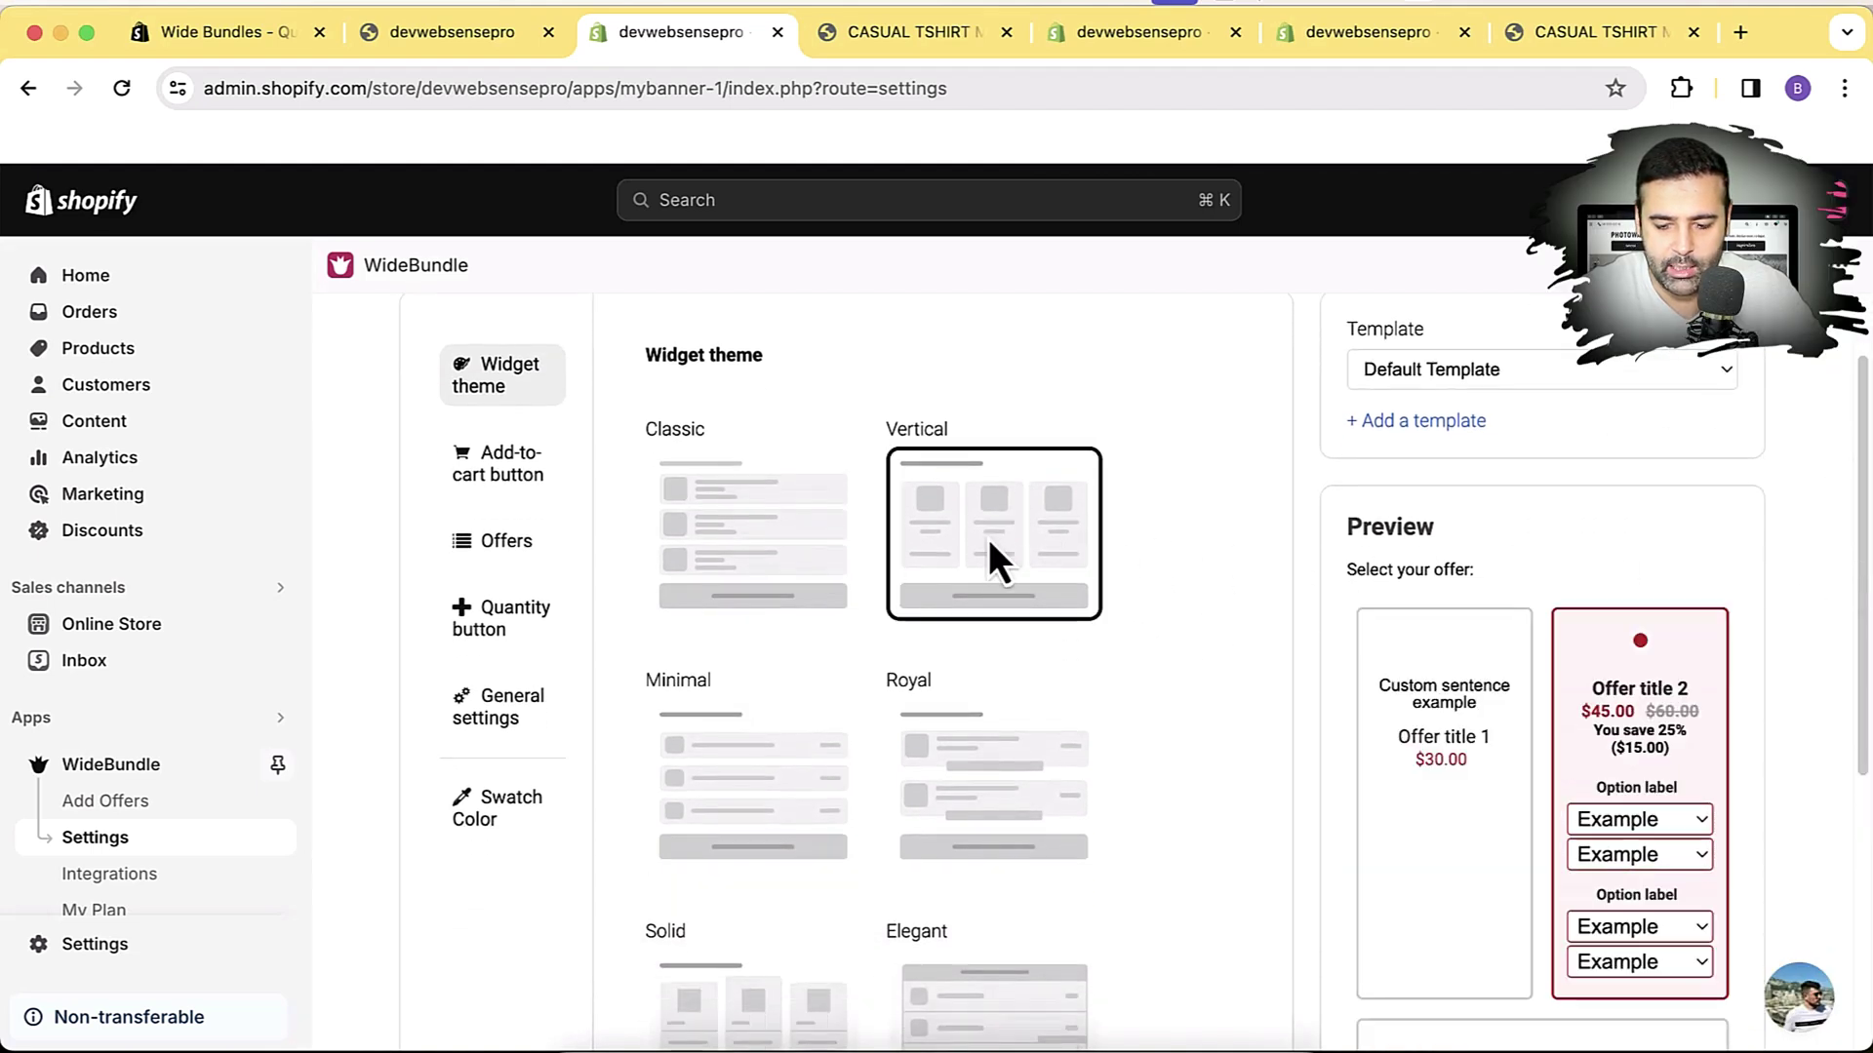
pyautogui.click(730, 548)
pyautogui.click(728, 810)
pyautogui.click(990, 819)
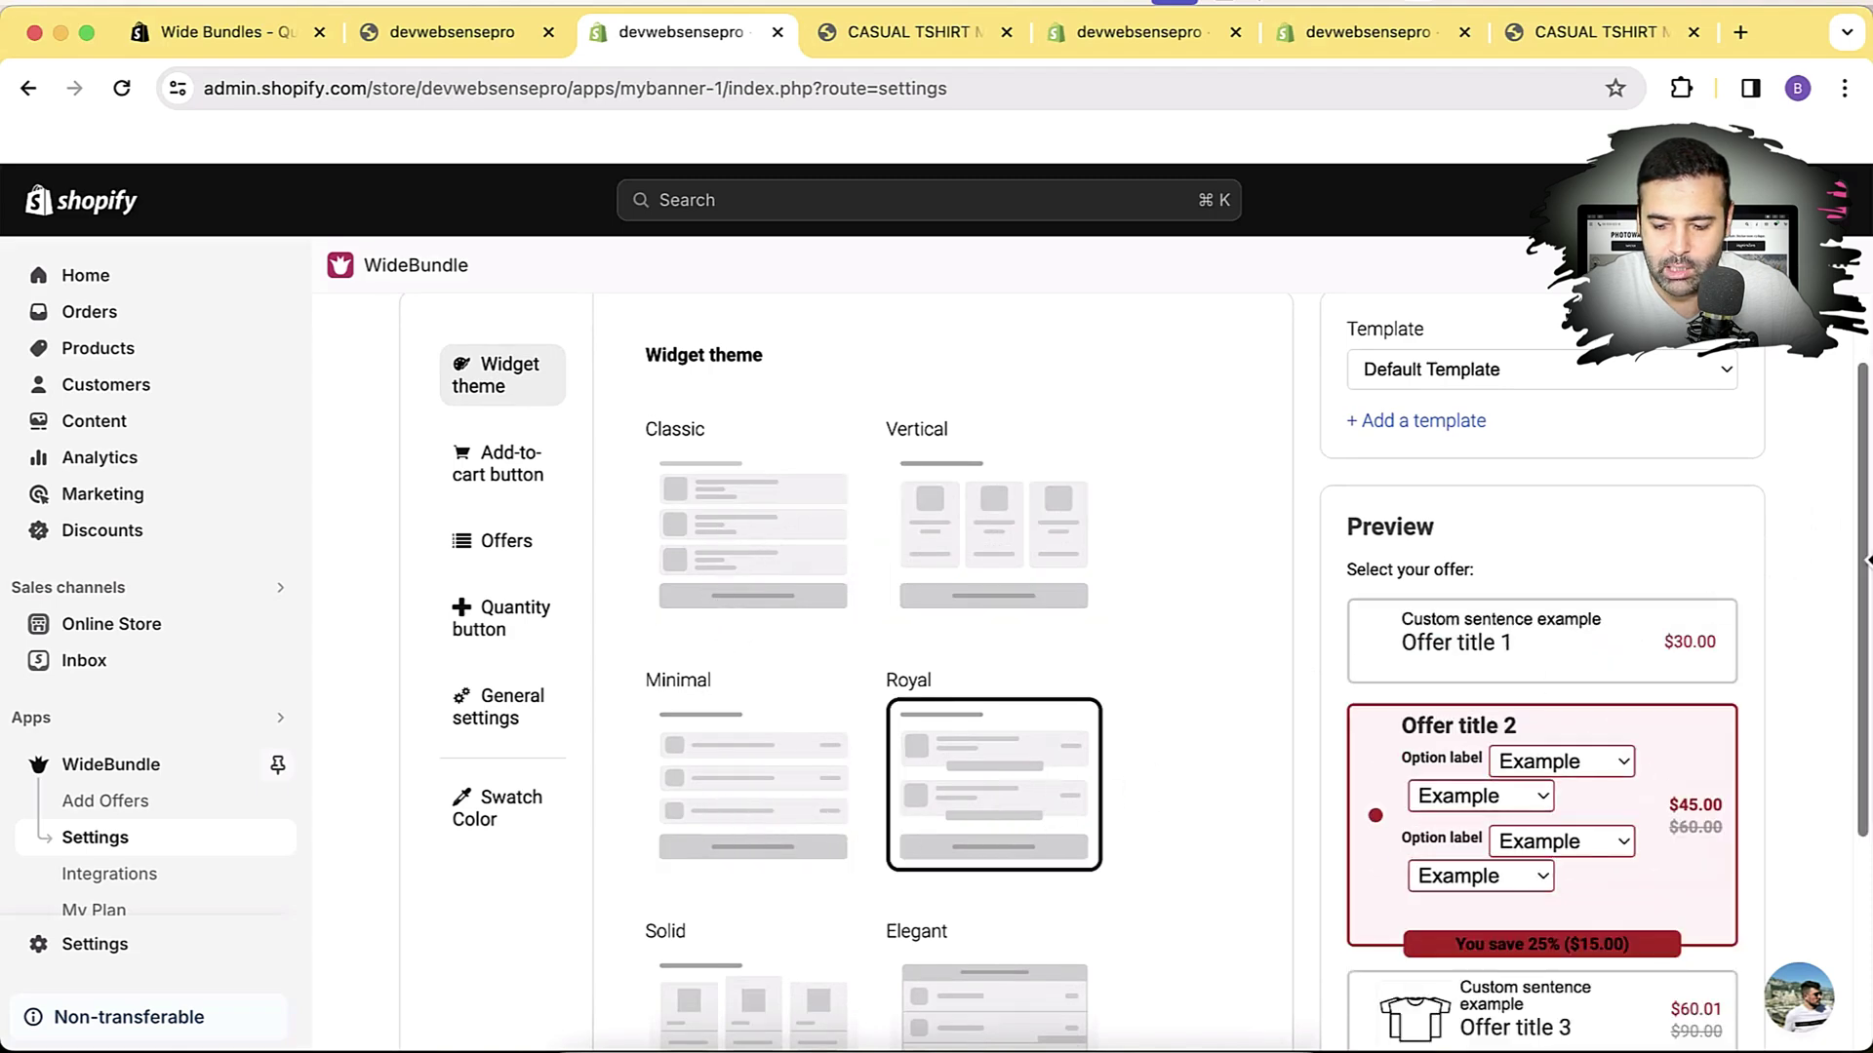
# Compare the Solid and Elegant widget themes, select Elegant and review its preview
pyautogui.scroll(-3, 1659, 757)
pyautogui.click(1063, 907)
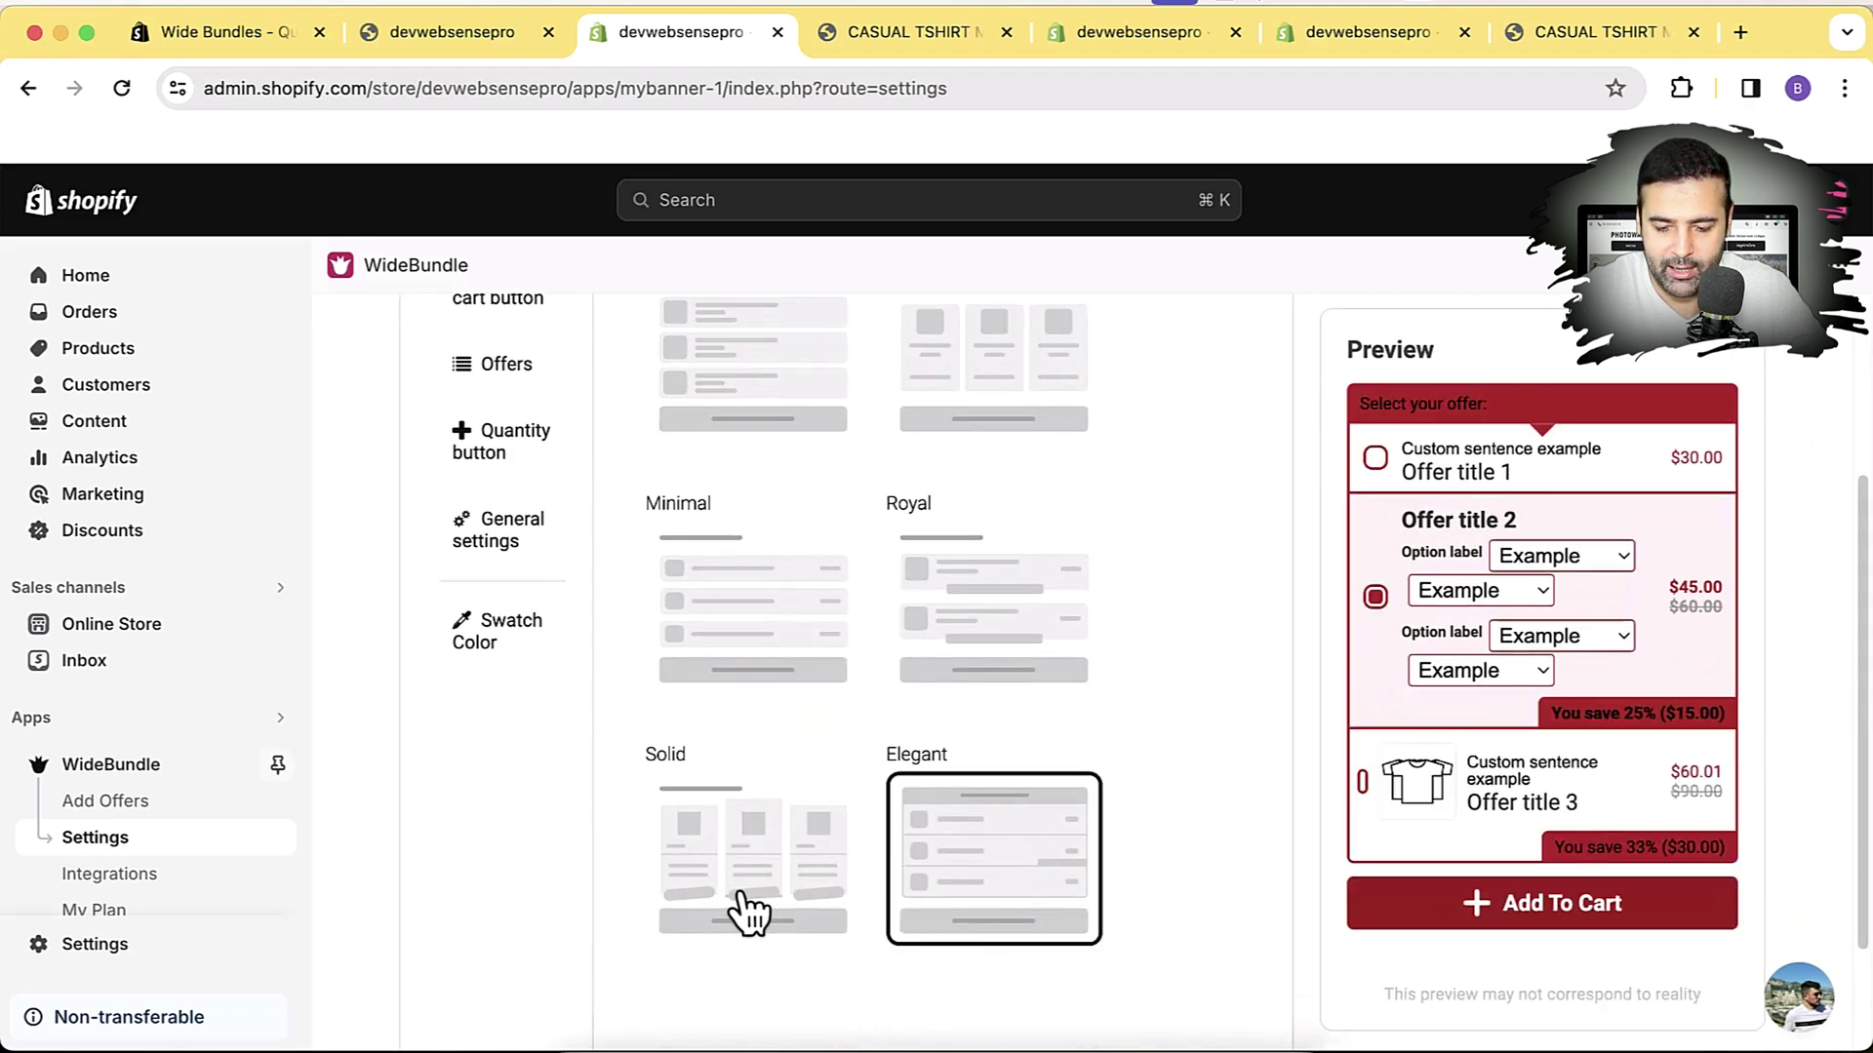
pyautogui.click(749, 912)
pyautogui.click(1004, 912)
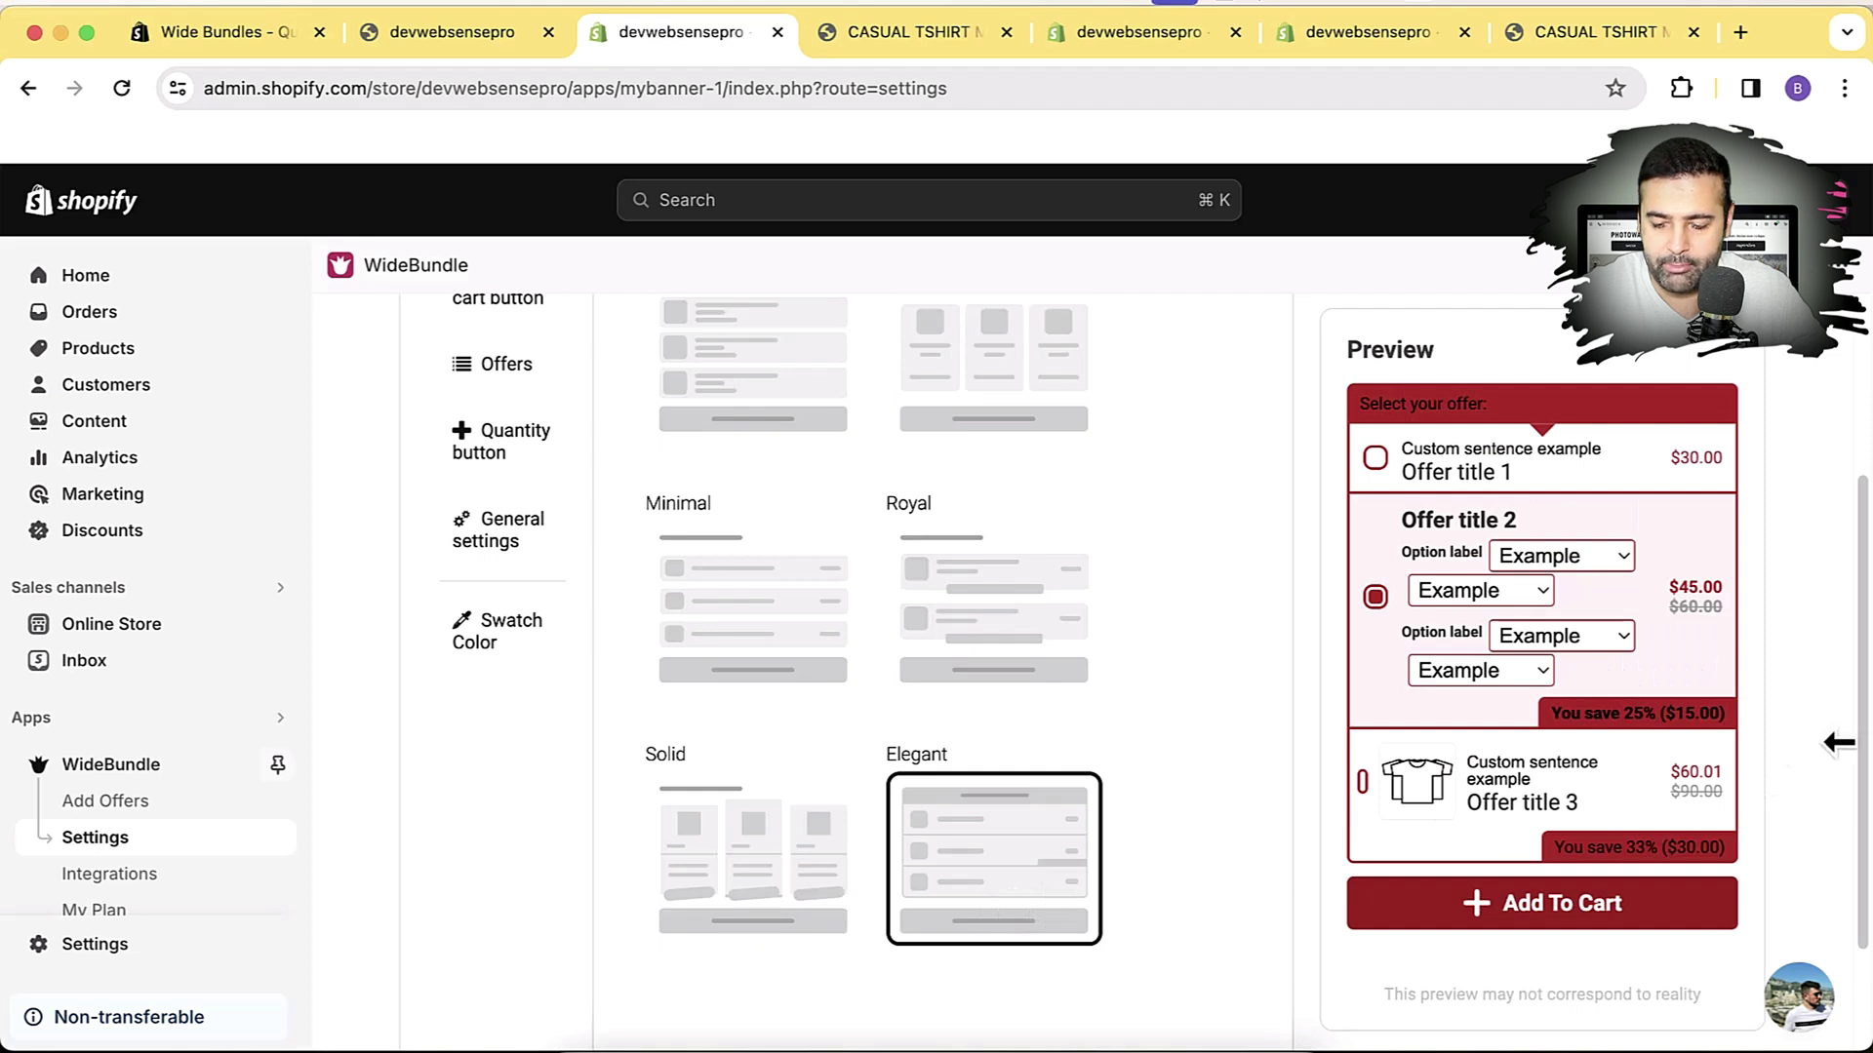
pyautogui.scroll(3, 1838, 743)
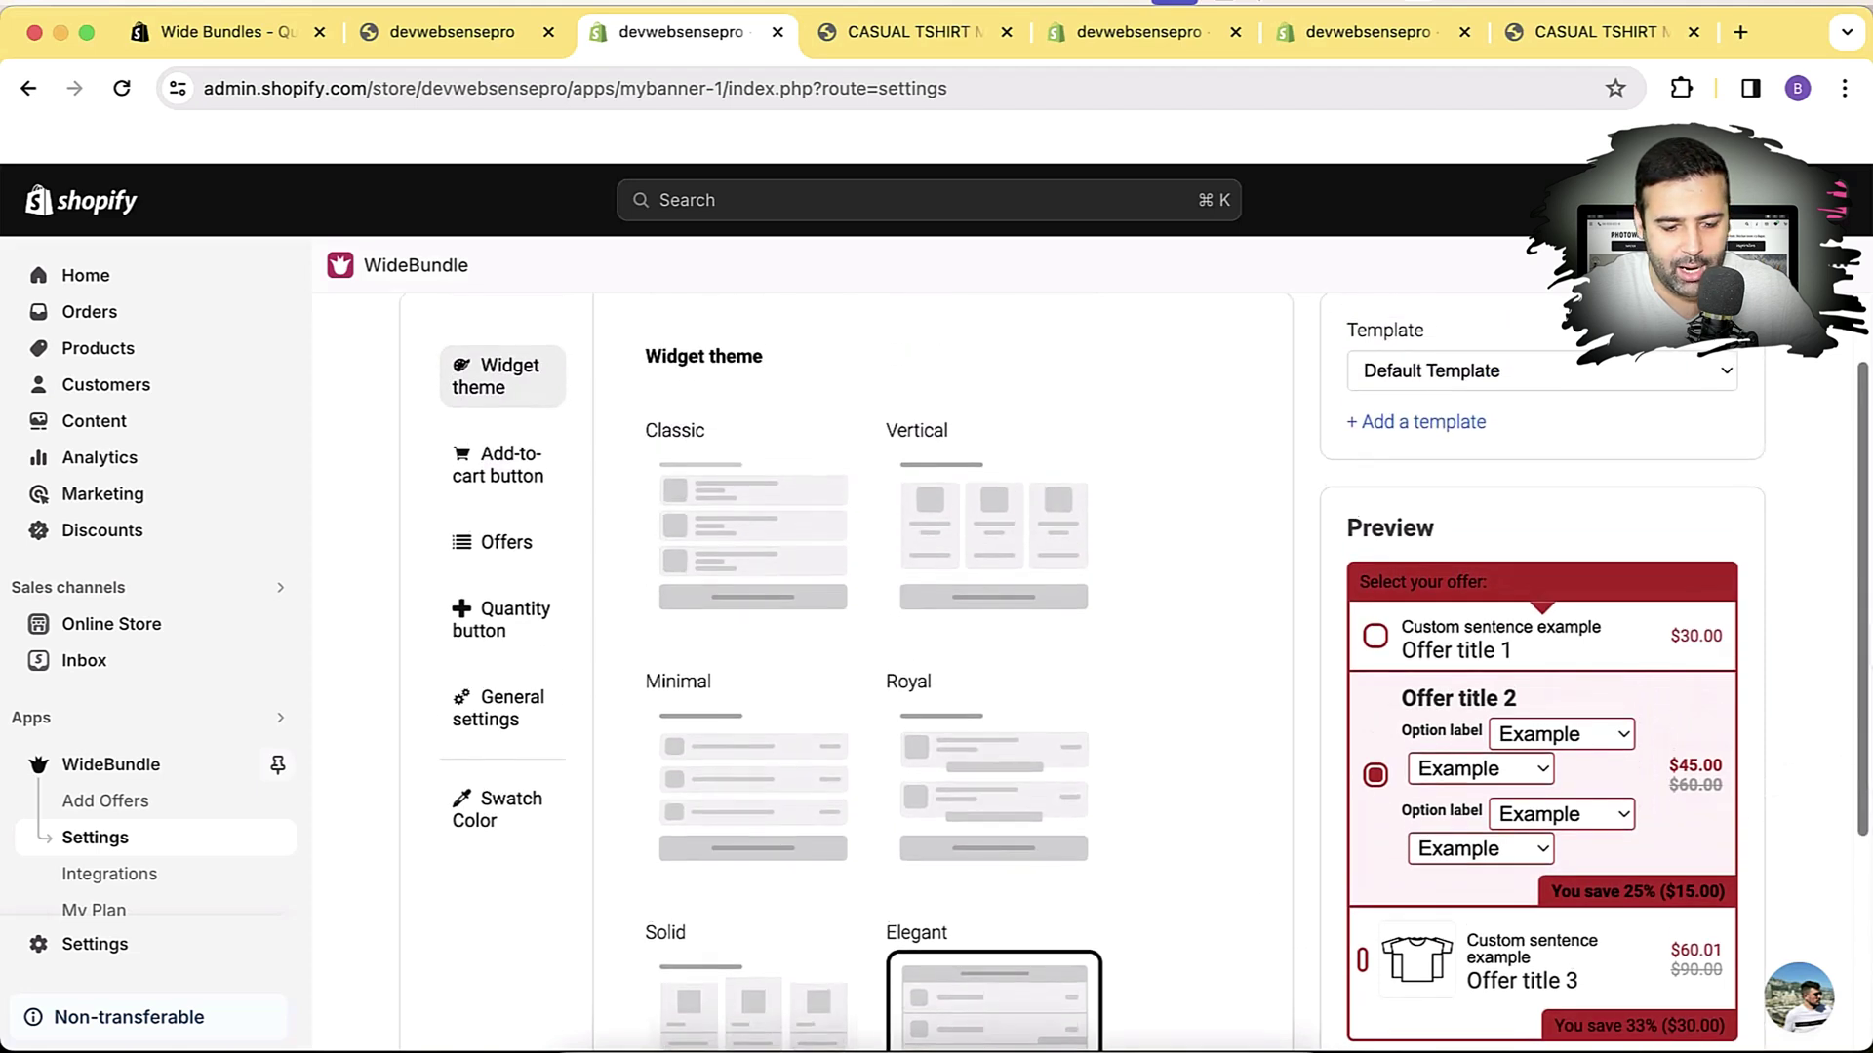
pyautogui.scroll(-2, 1868, 717)
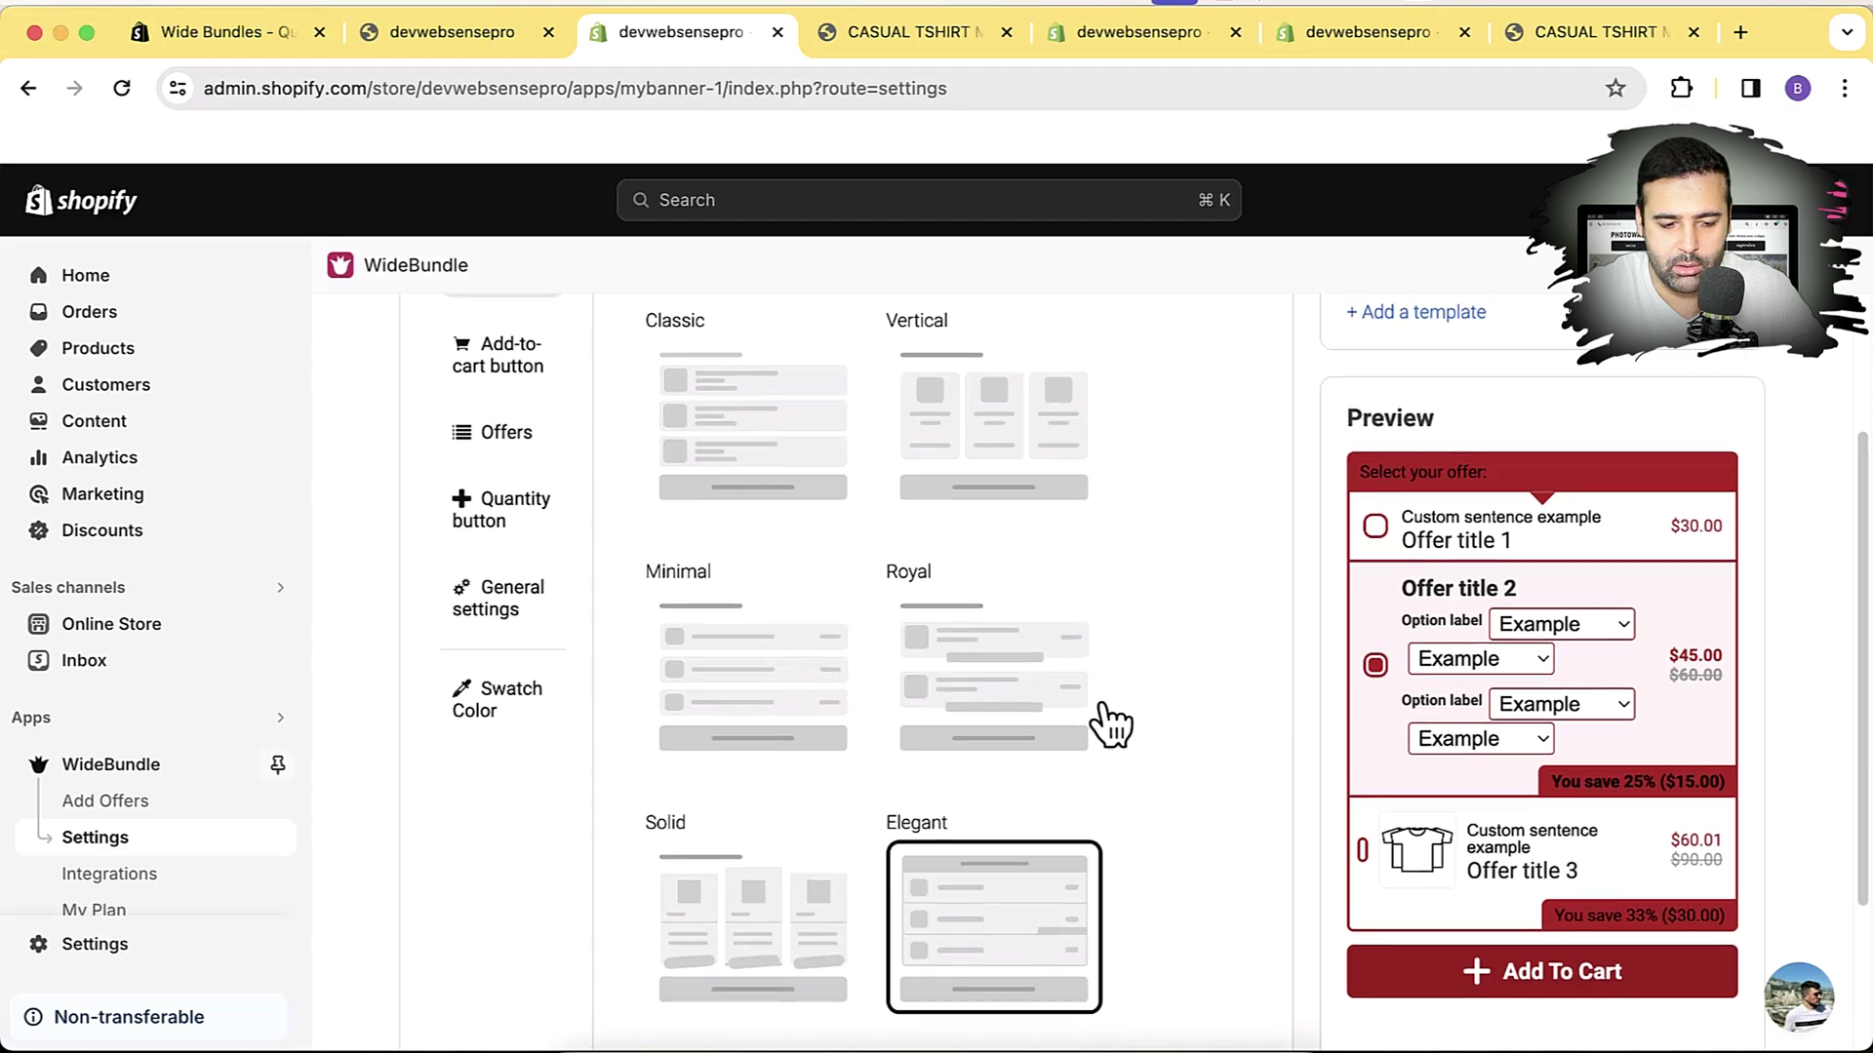
pyautogui.scroll(3, 1110, 724)
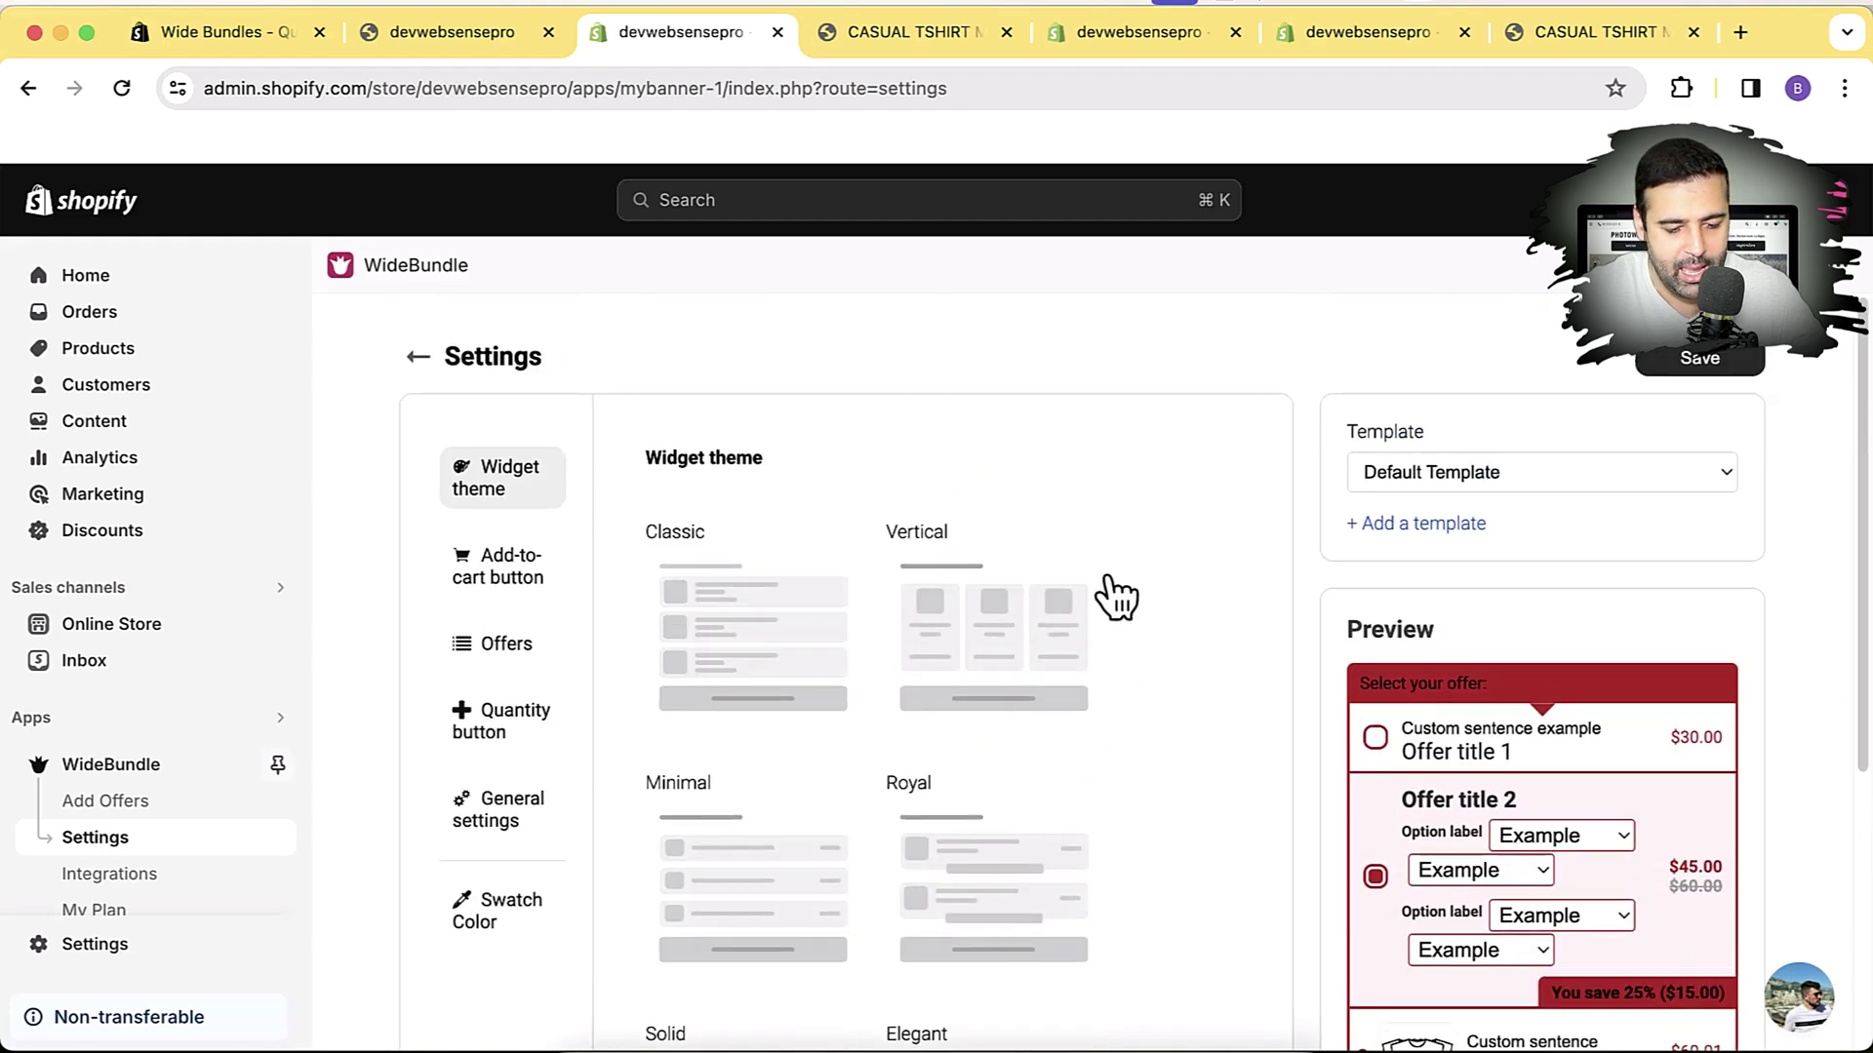
# Open WideBundle's add-to-cart button settings, check the button on the live CASUAL TSHIRT MEN'S page, and return to the settings
pyautogui.click(500, 603)
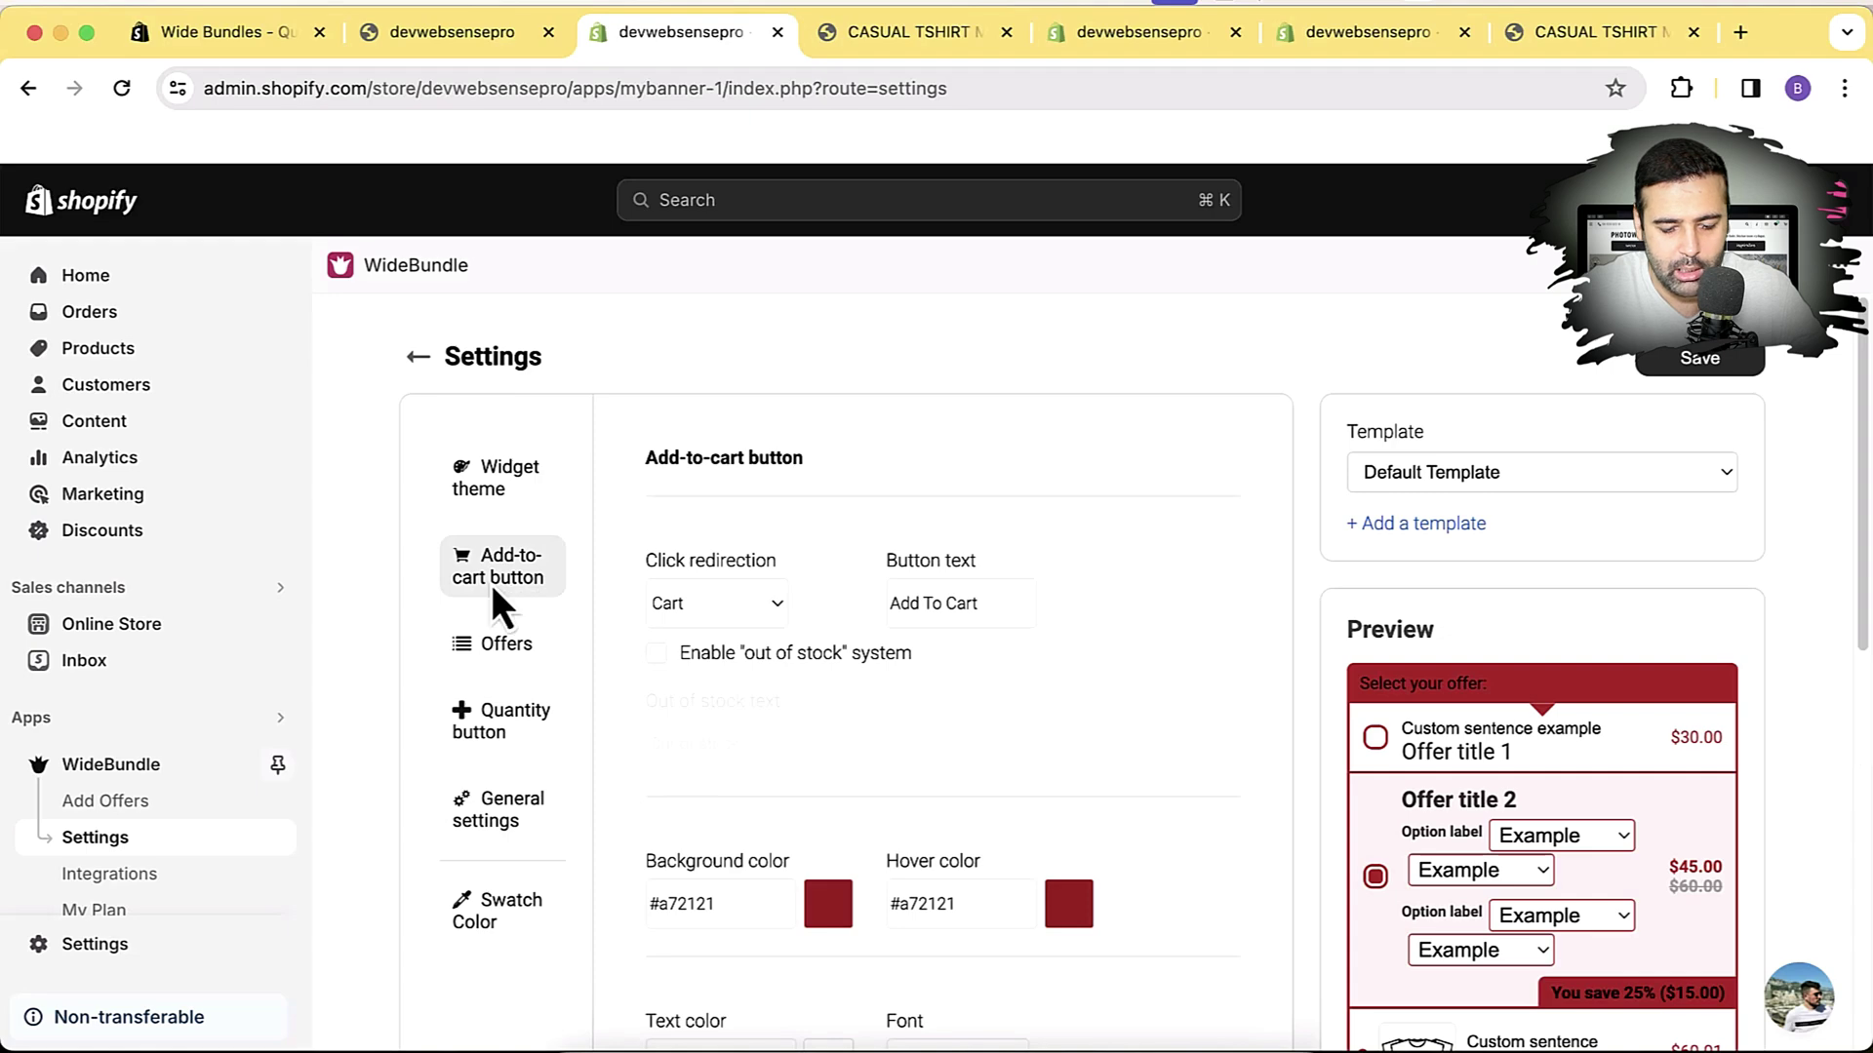
pyautogui.scroll(-1, 491, 583)
pyautogui.scroll(-3, 526, 556)
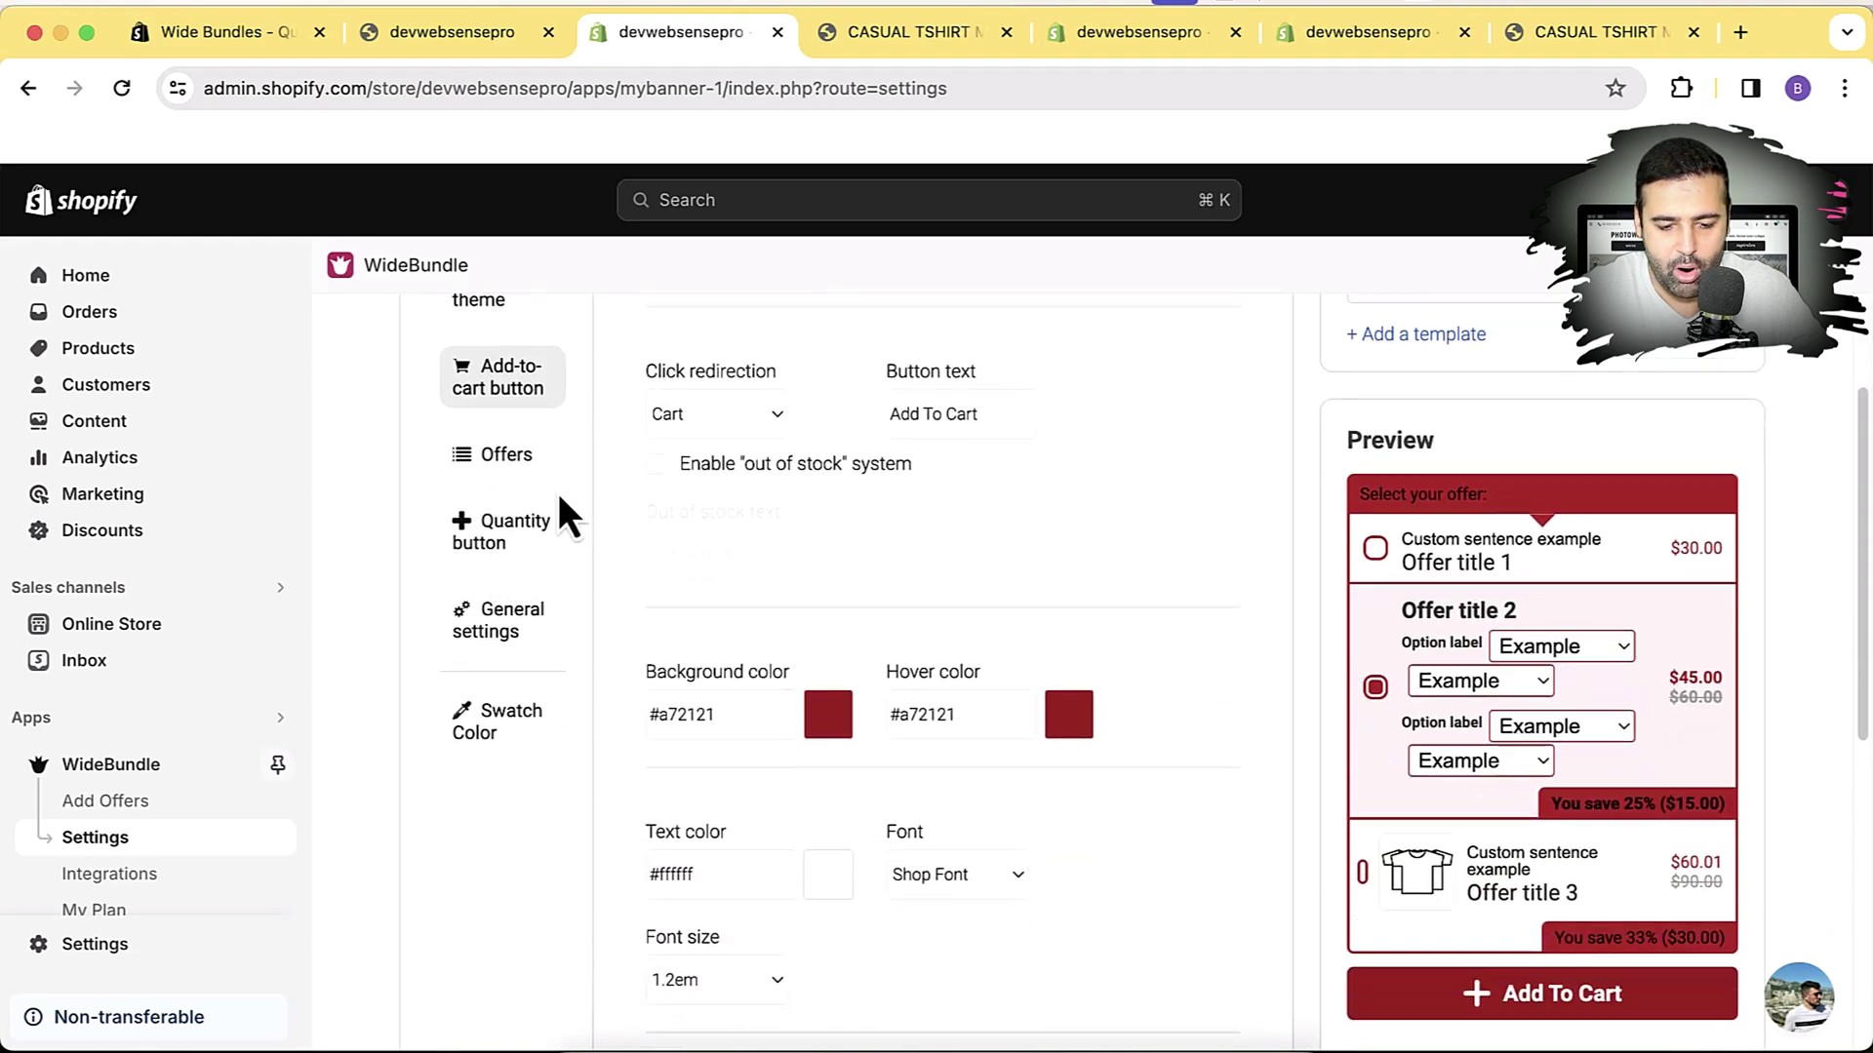
pyautogui.click(893, 31)
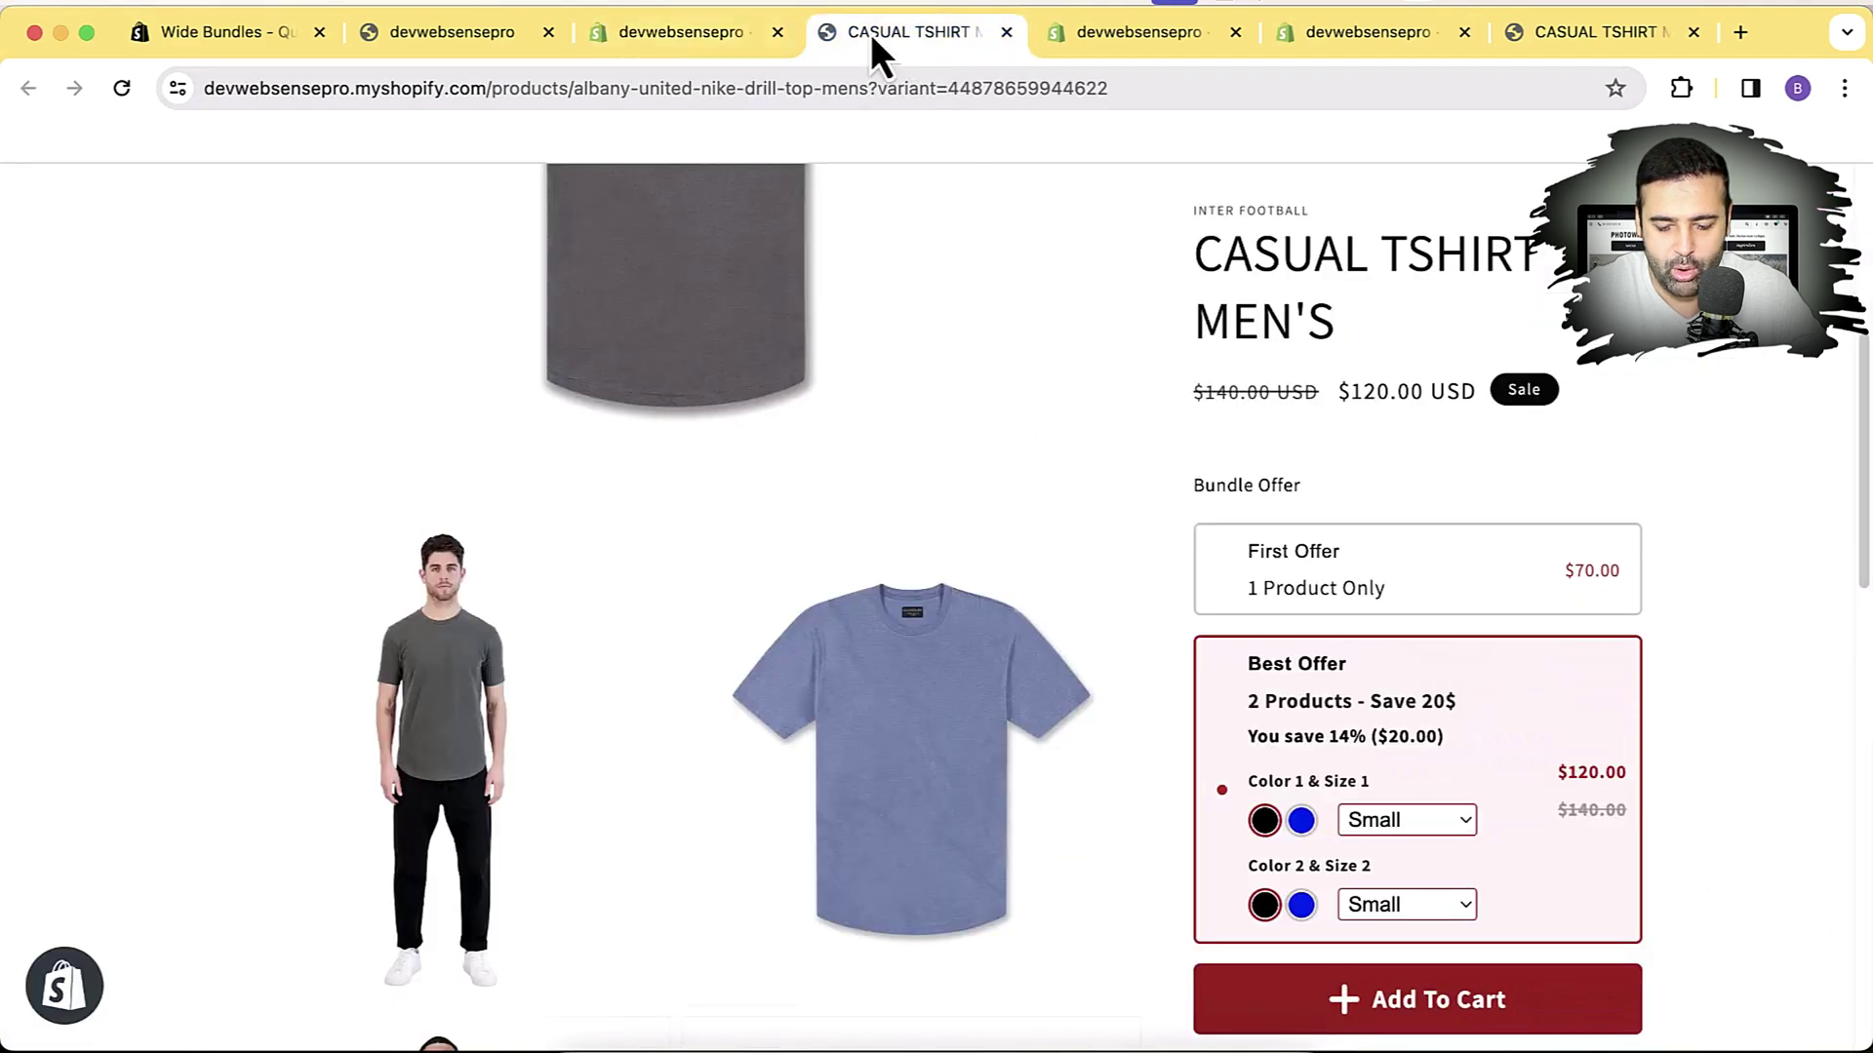
pyautogui.click(626, 39)
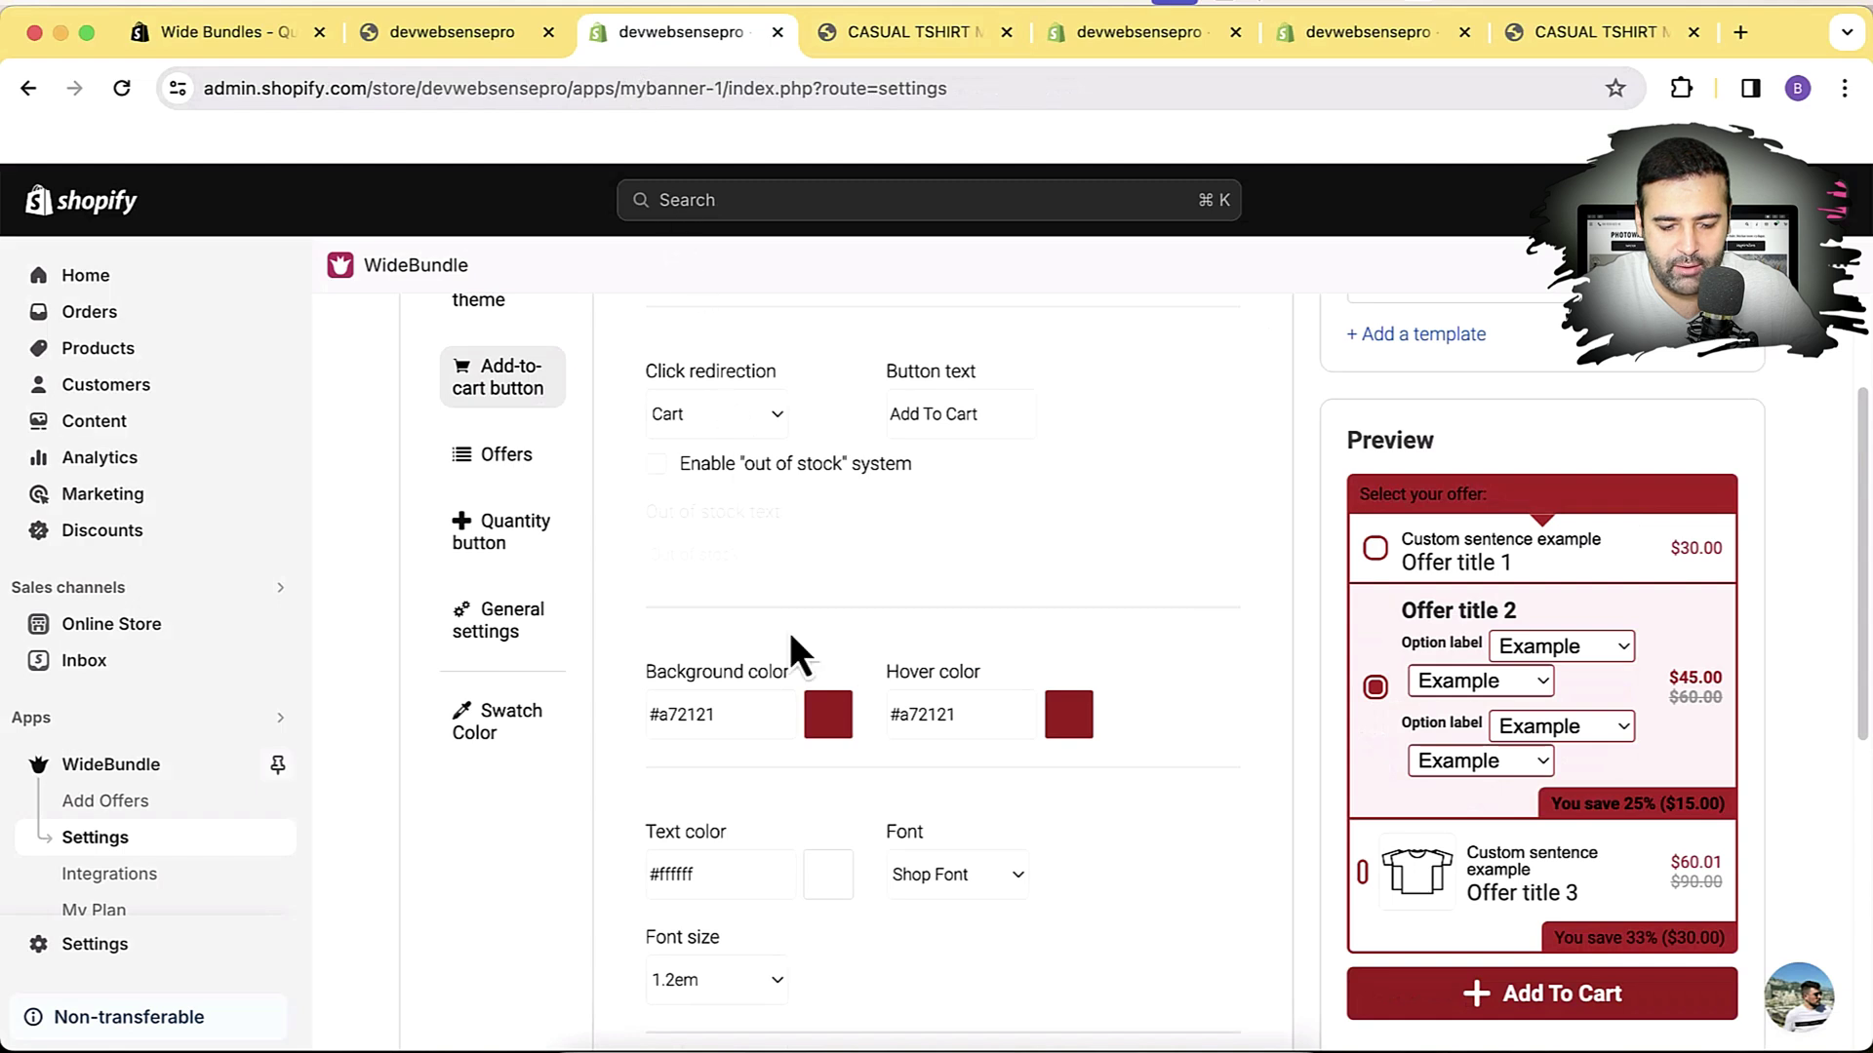
# Set the add-to-cart button's background color to black (#000000) and save the widget settings
pyautogui.click(827, 743)
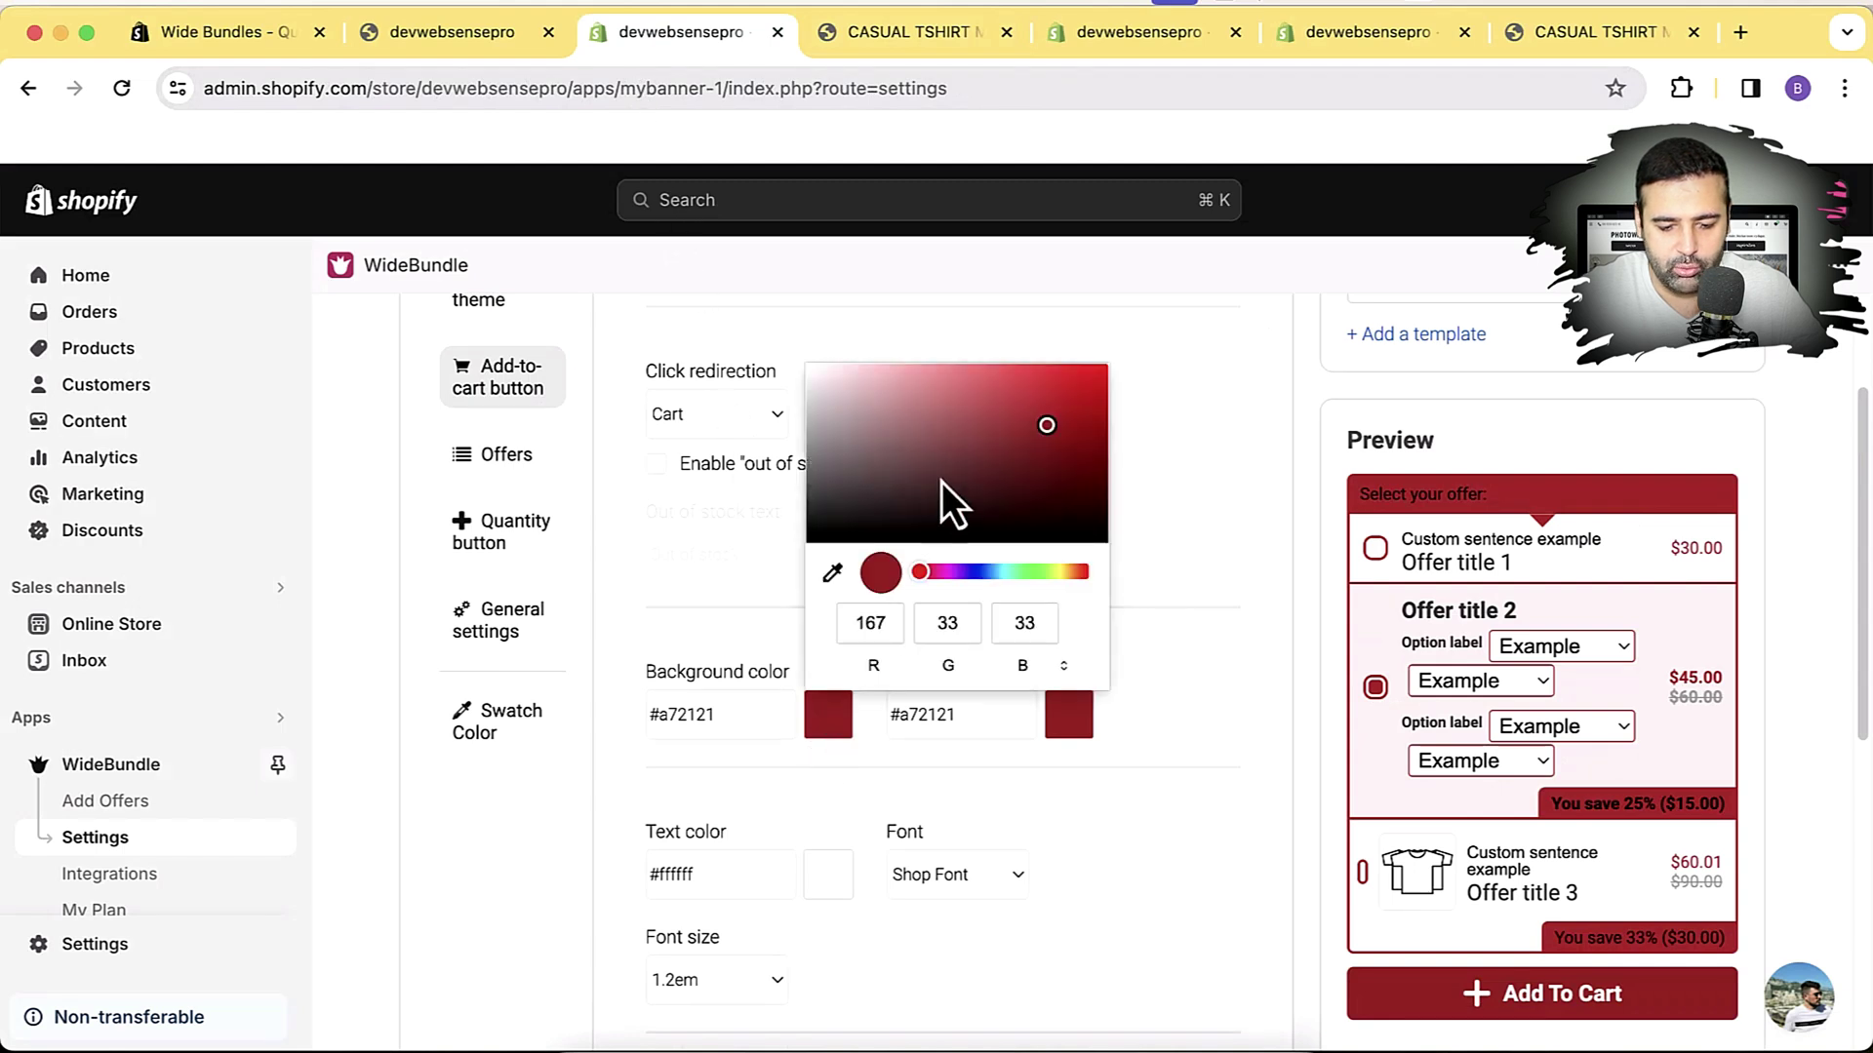
pyautogui.click(824, 536)
pyautogui.moveTo(824, 540); pyautogui.dragTo(1086, 556)
pyautogui.click(1233, 649)
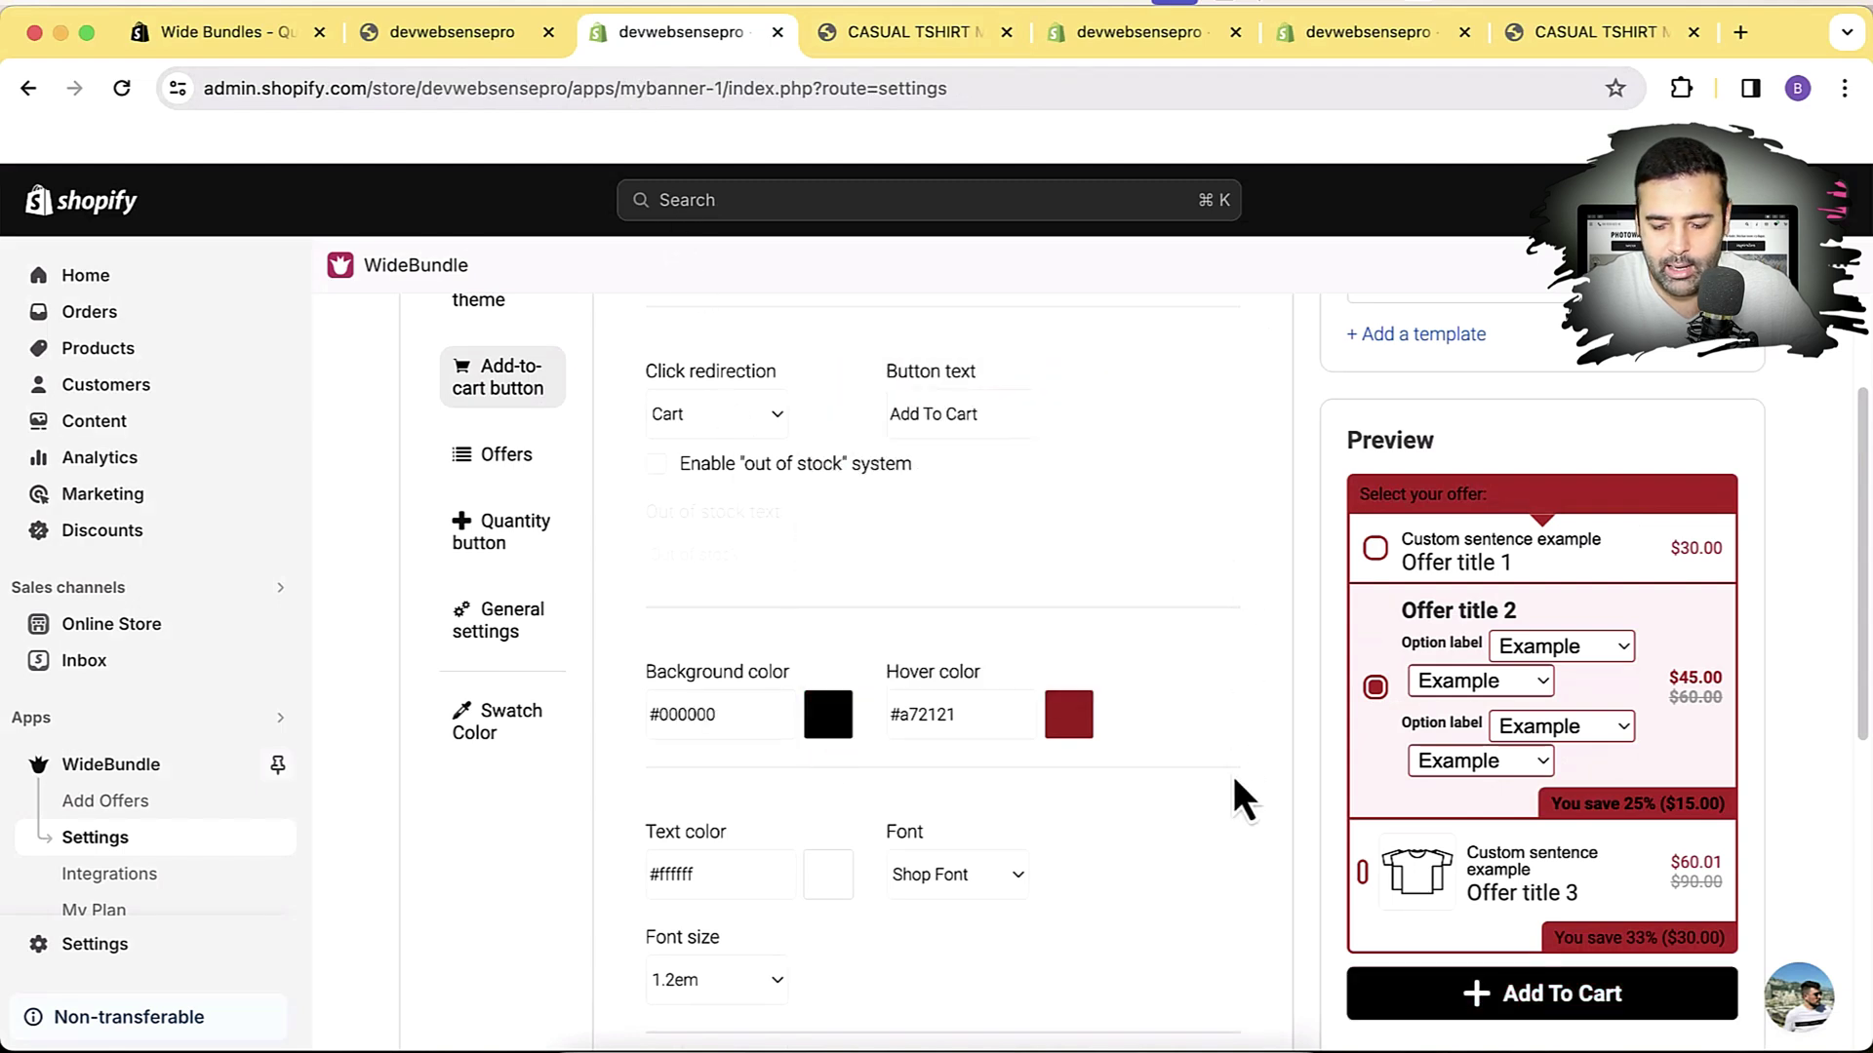
pyautogui.scroll(2, 1233, 776)
pyautogui.click(1687, 351)
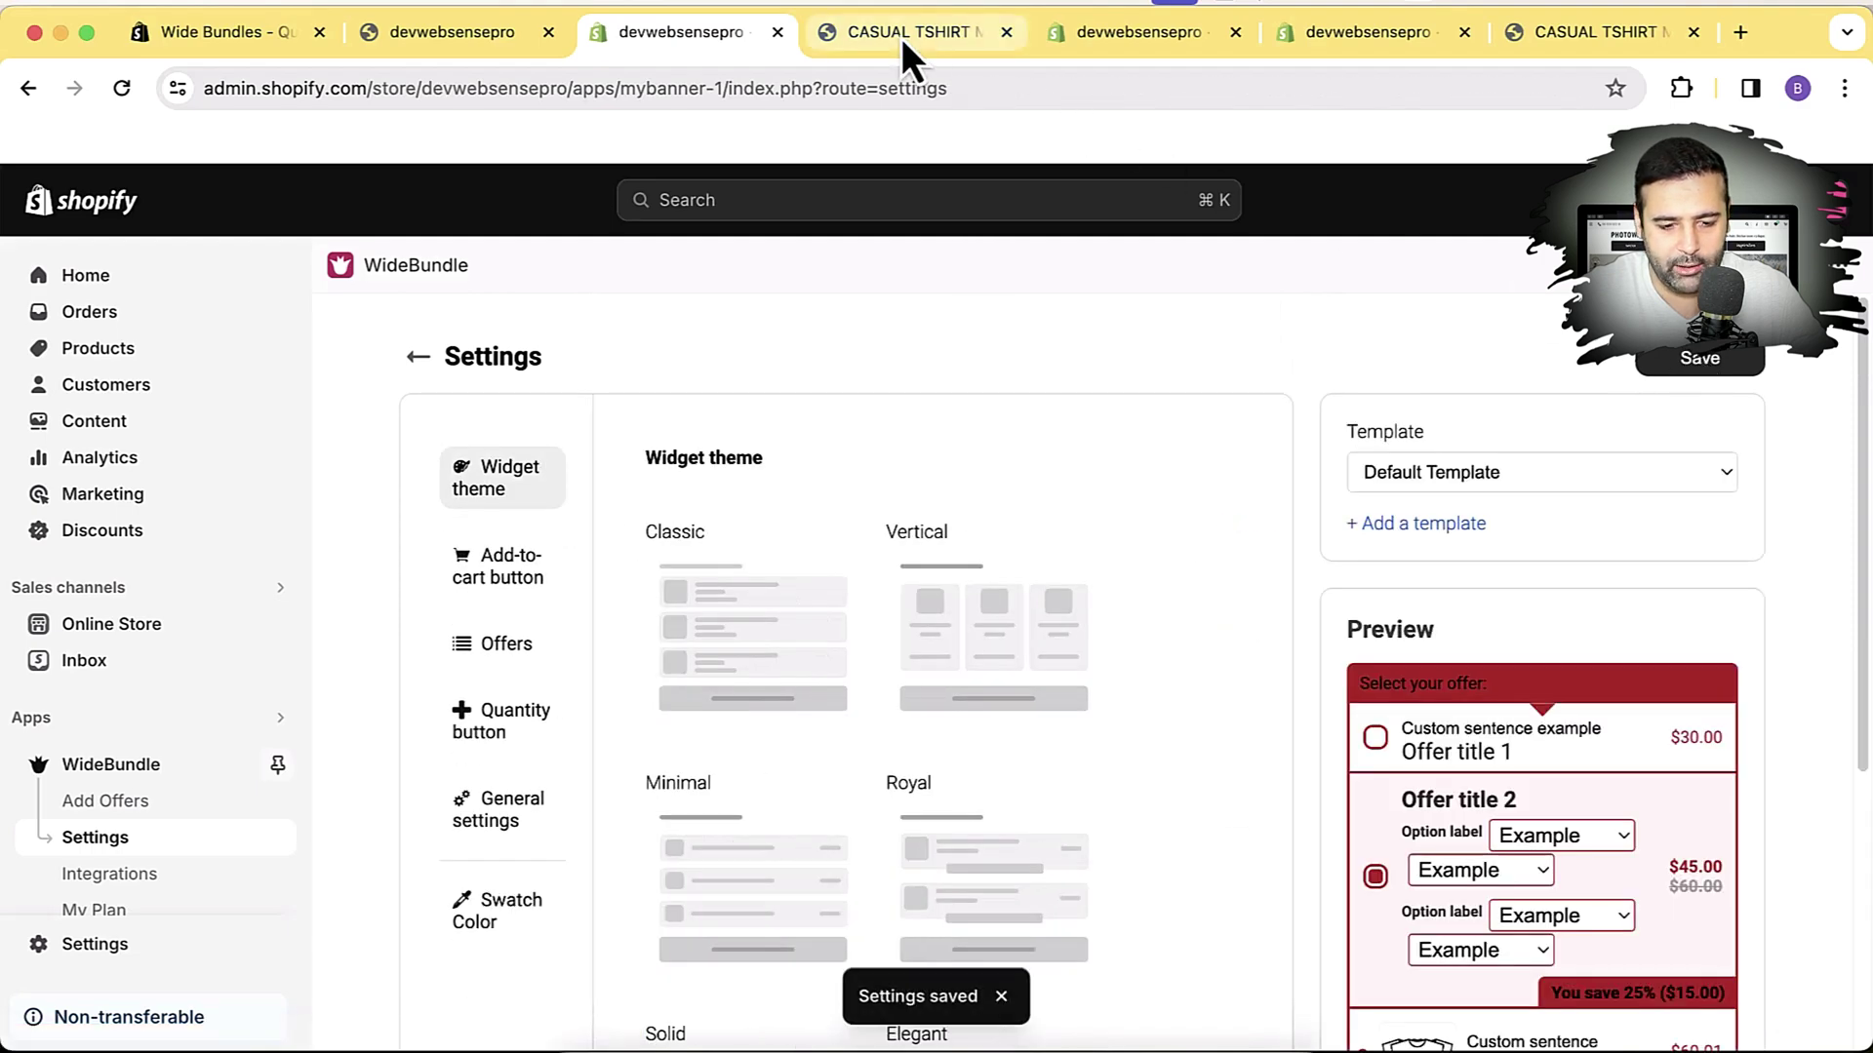
# Reload the live product page and review the restyled bundle widget, trying the one-product and two-product offers
pyautogui.click(901, 38)
pyautogui.press('super+r')
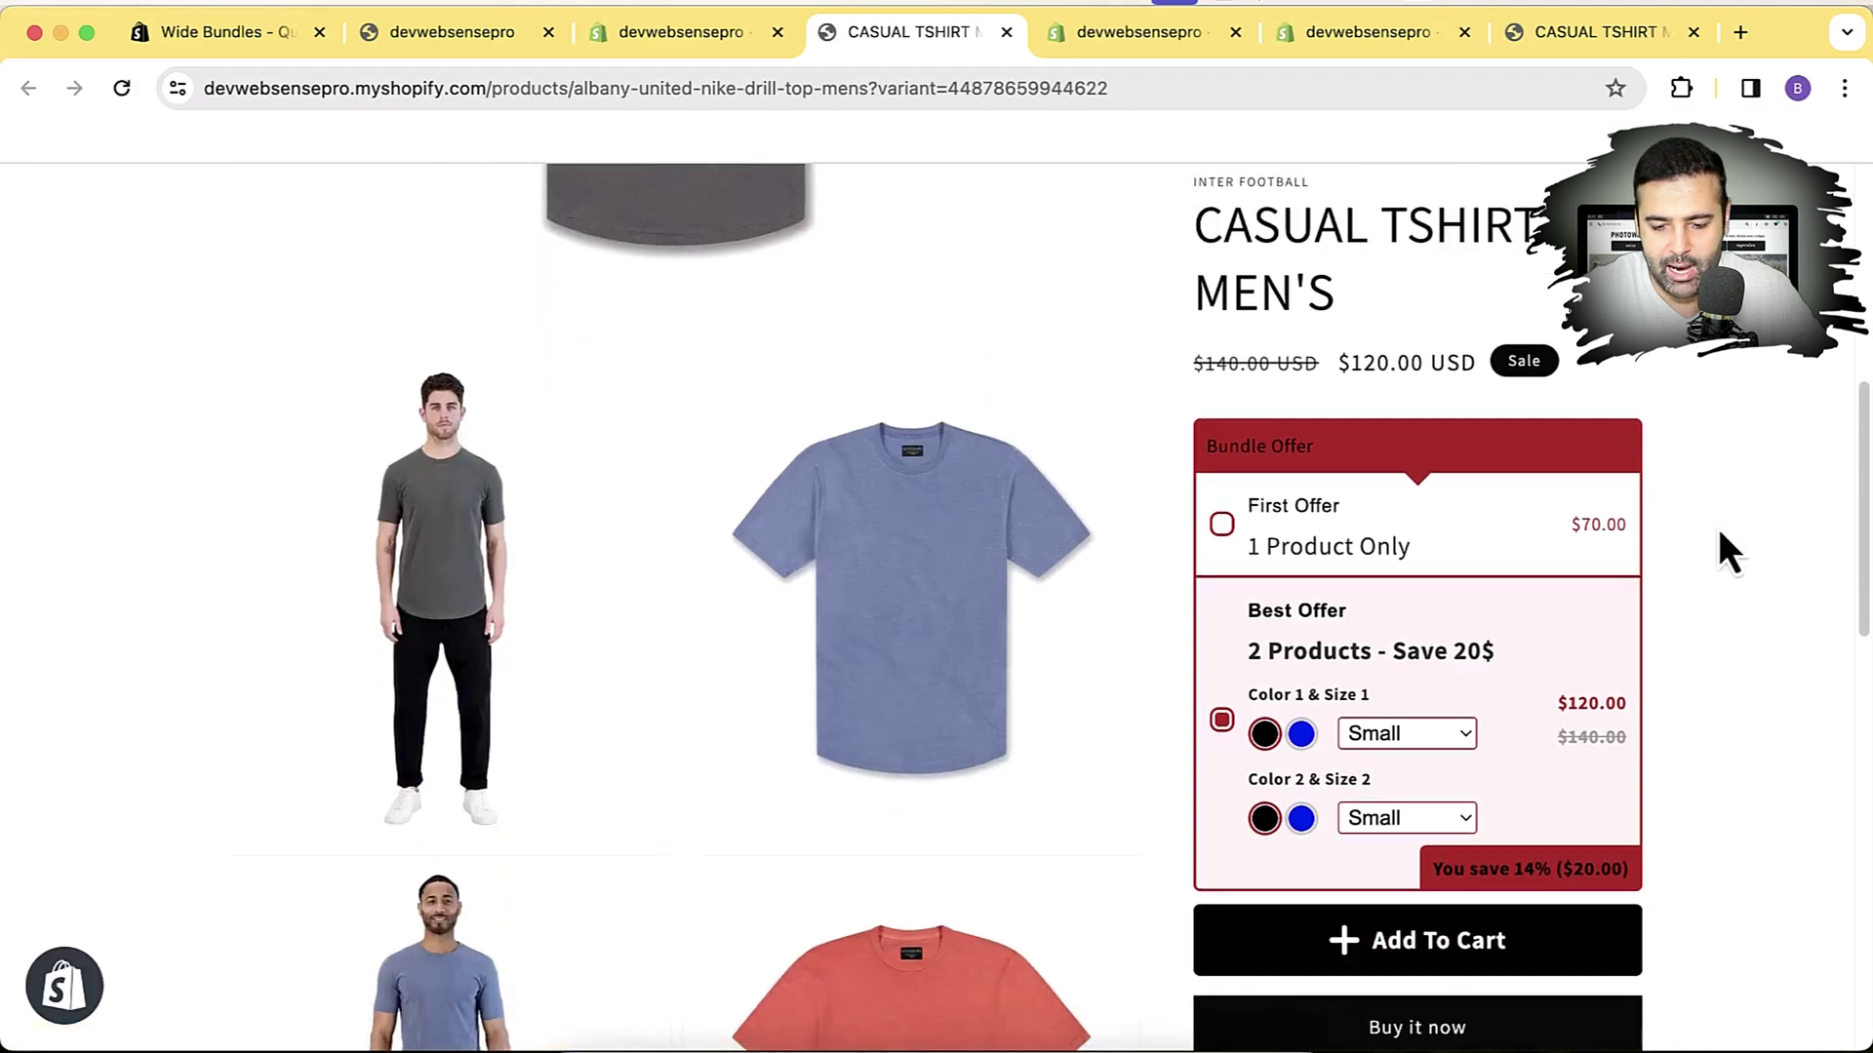
pyautogui.scroll(-1, 1719, 535)
pyautogui.scroll(-1, 1724, 552)
pyautogui.scroll(1, 1716, 546)
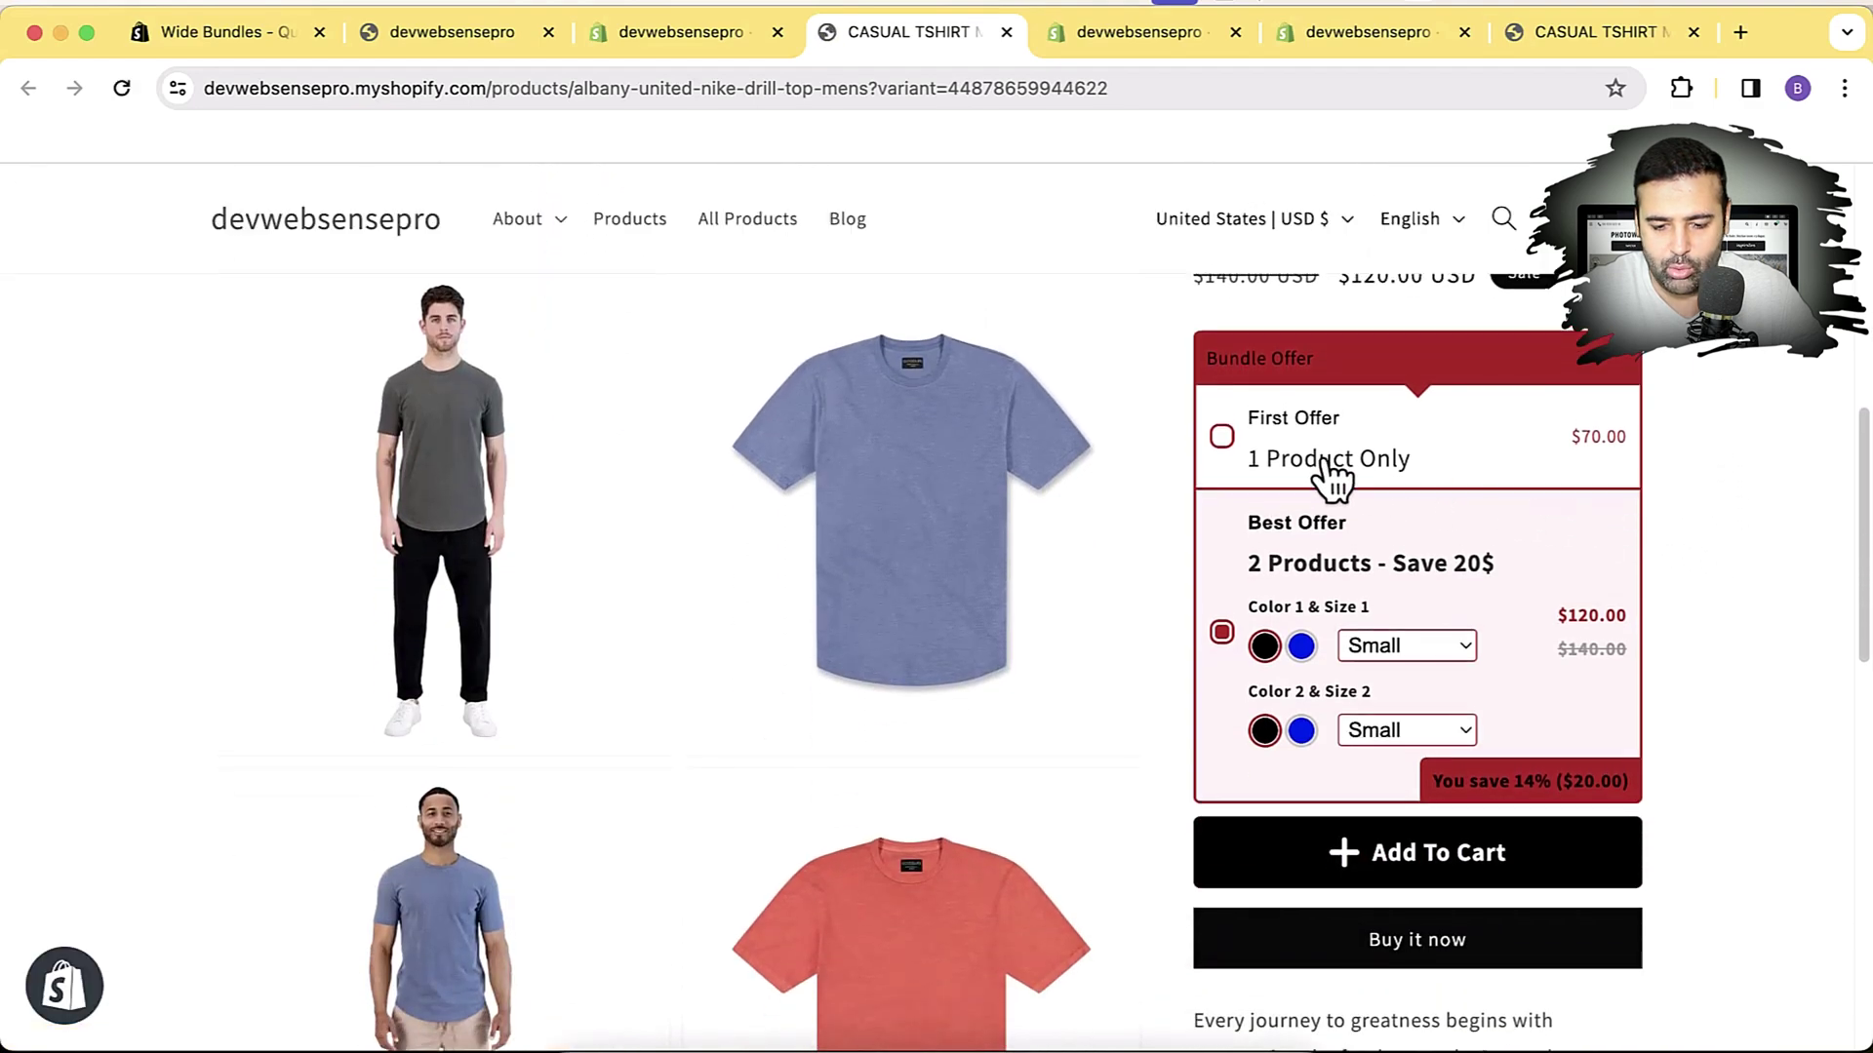
pyautogui.click(1231, 444)
pyautogui.click(1223, 692)
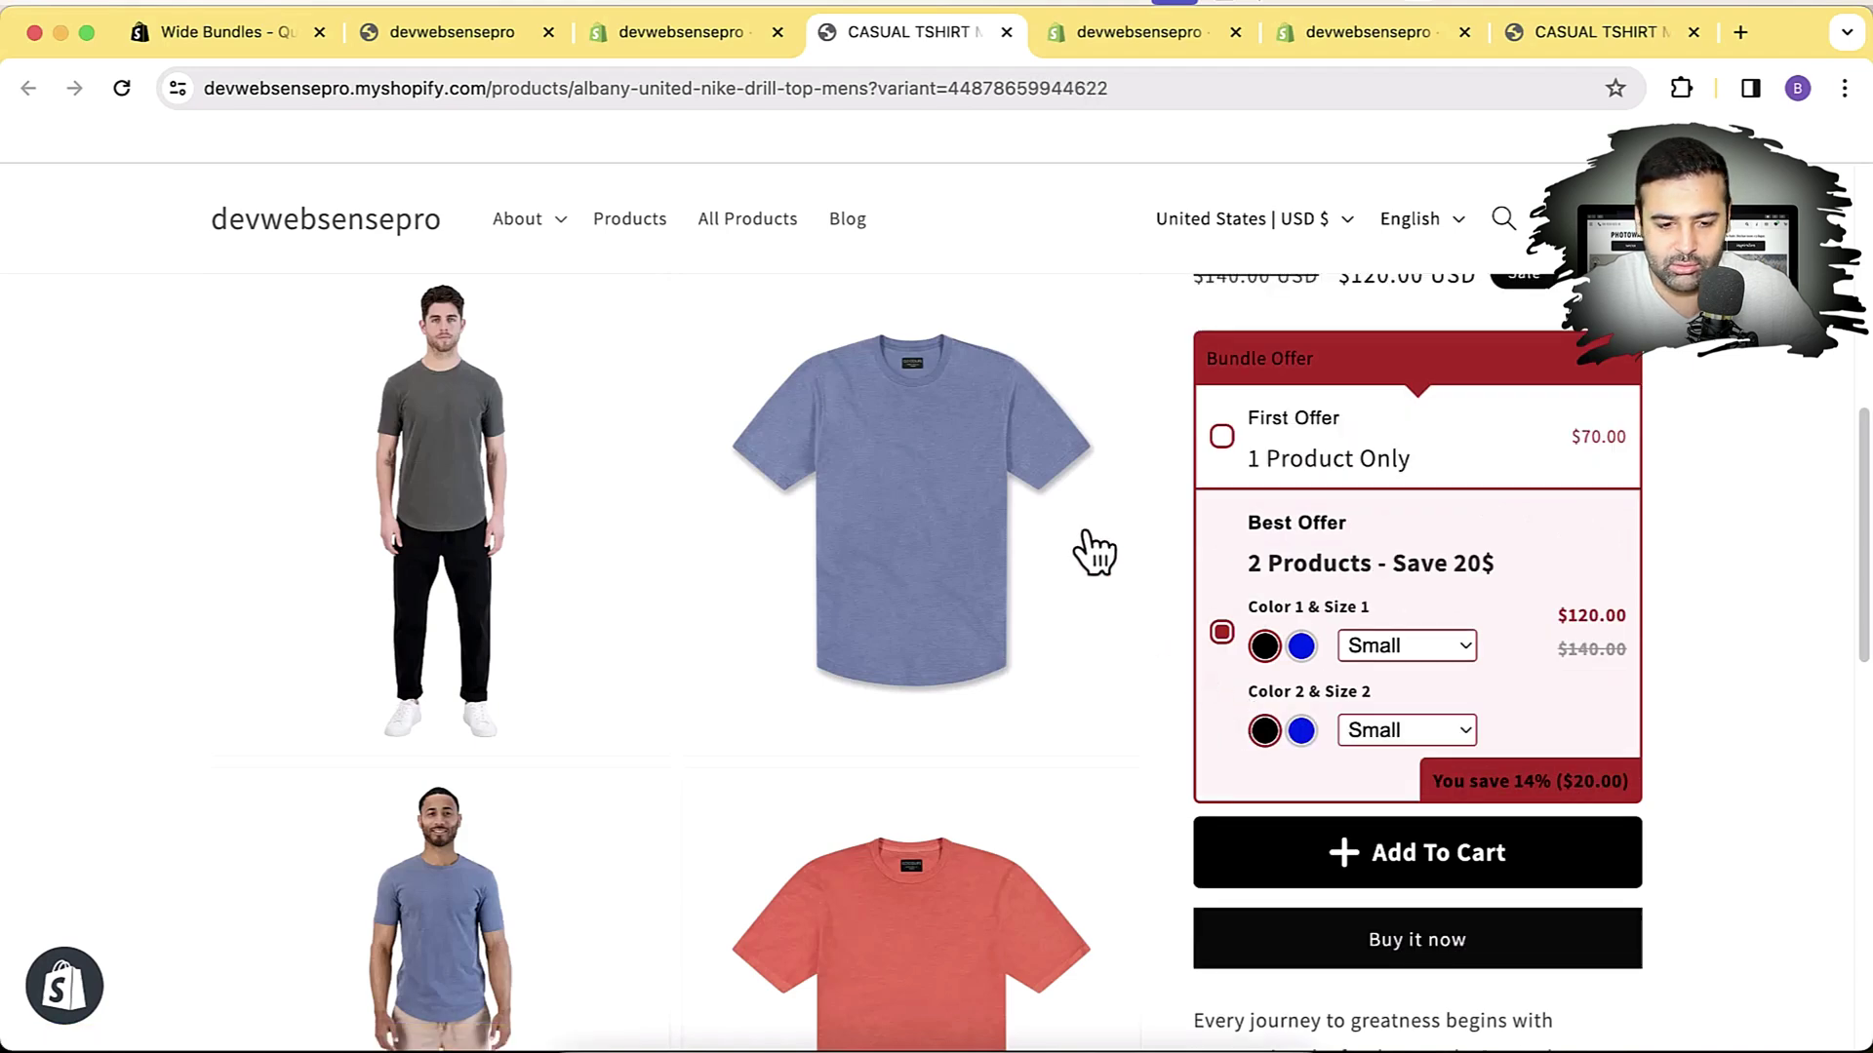
# Return to the WideBundle settings and review the quantity button options and the color swatches for Black and Blue
pyautogui.click(658, 49)
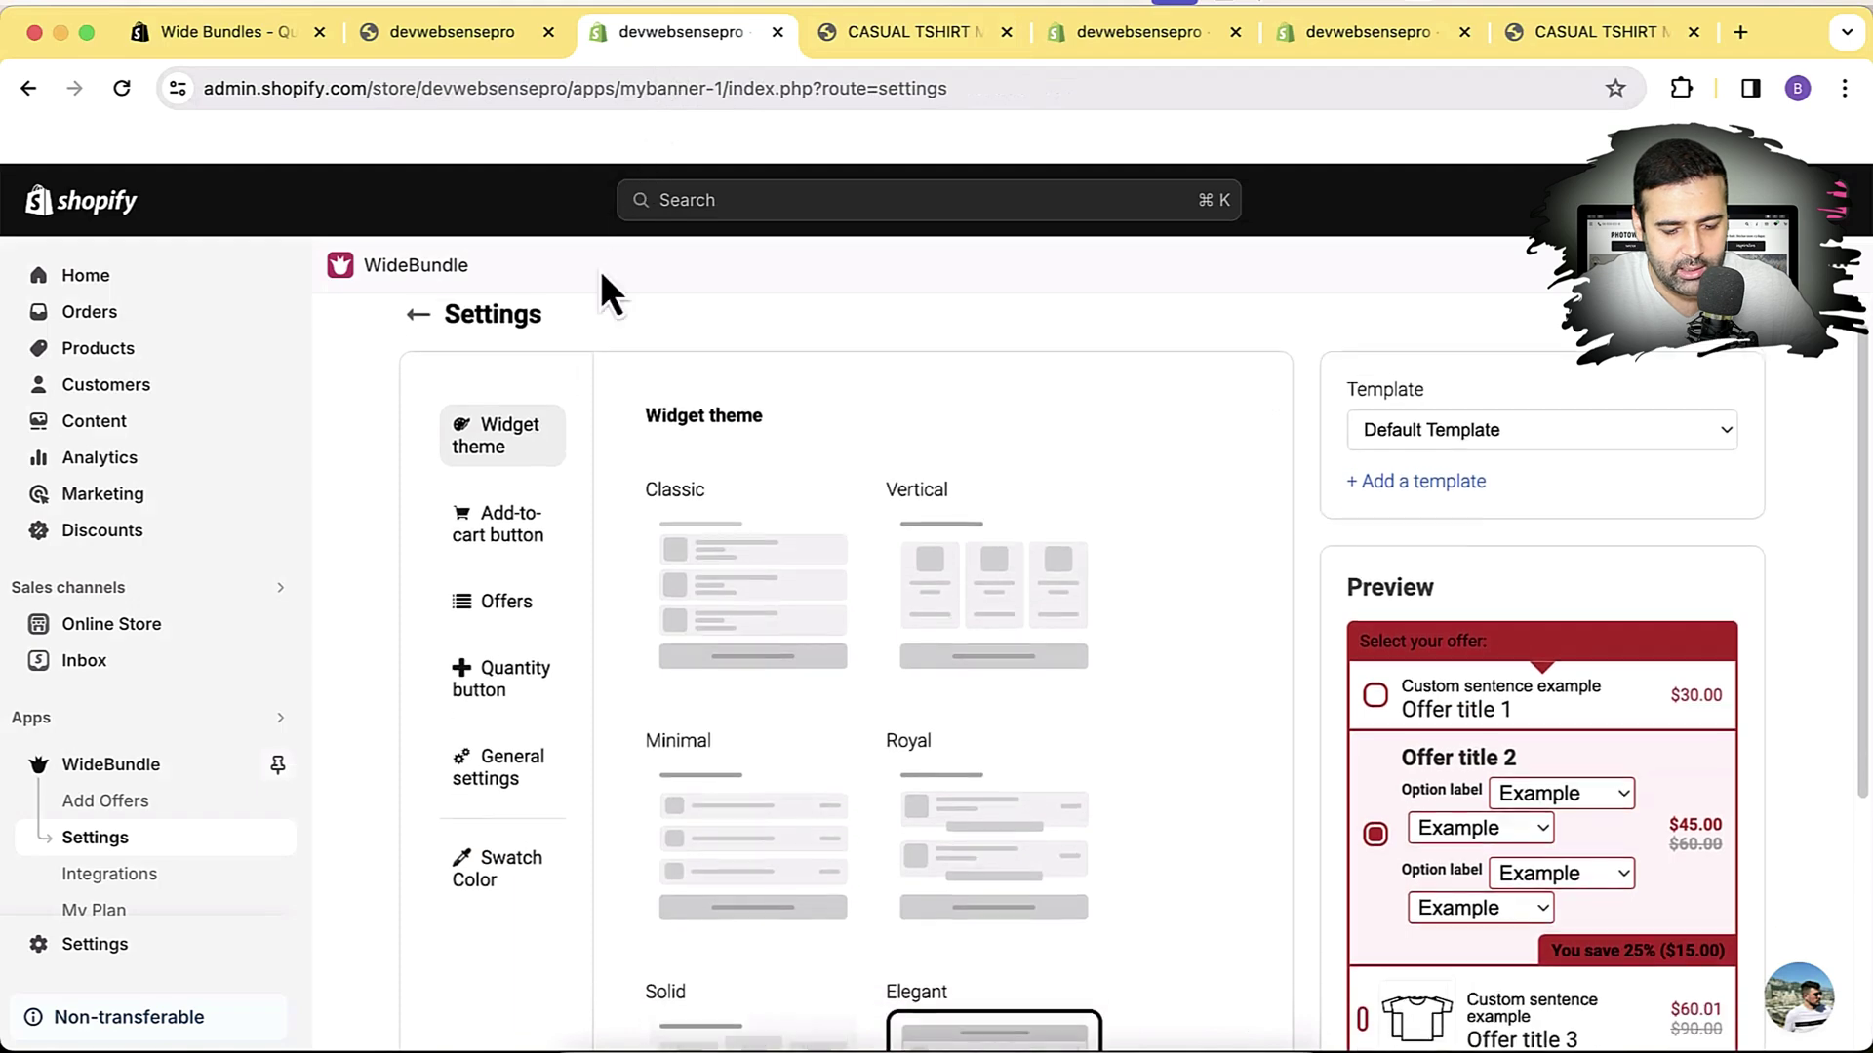
pyautogui.click(492, 675)
pyautogui.scroll(-2, 493, 697)
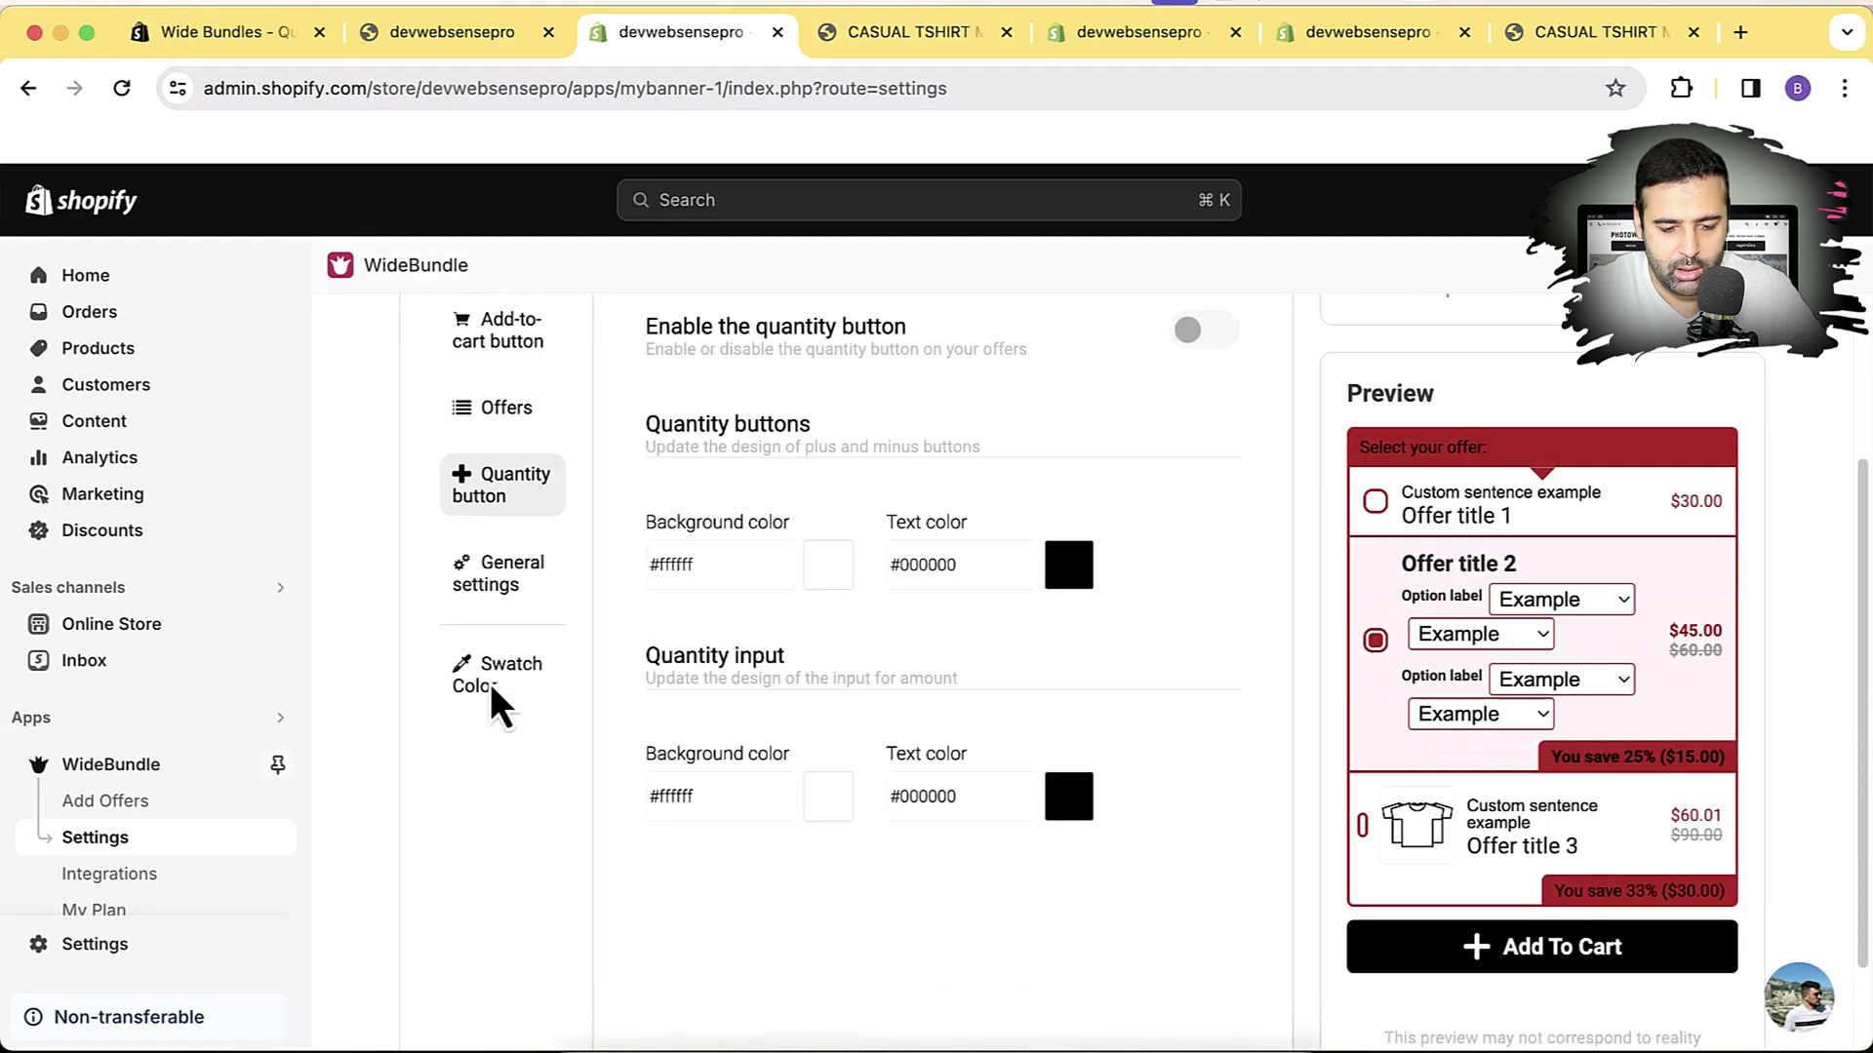
pyautogui.click(488, 699)
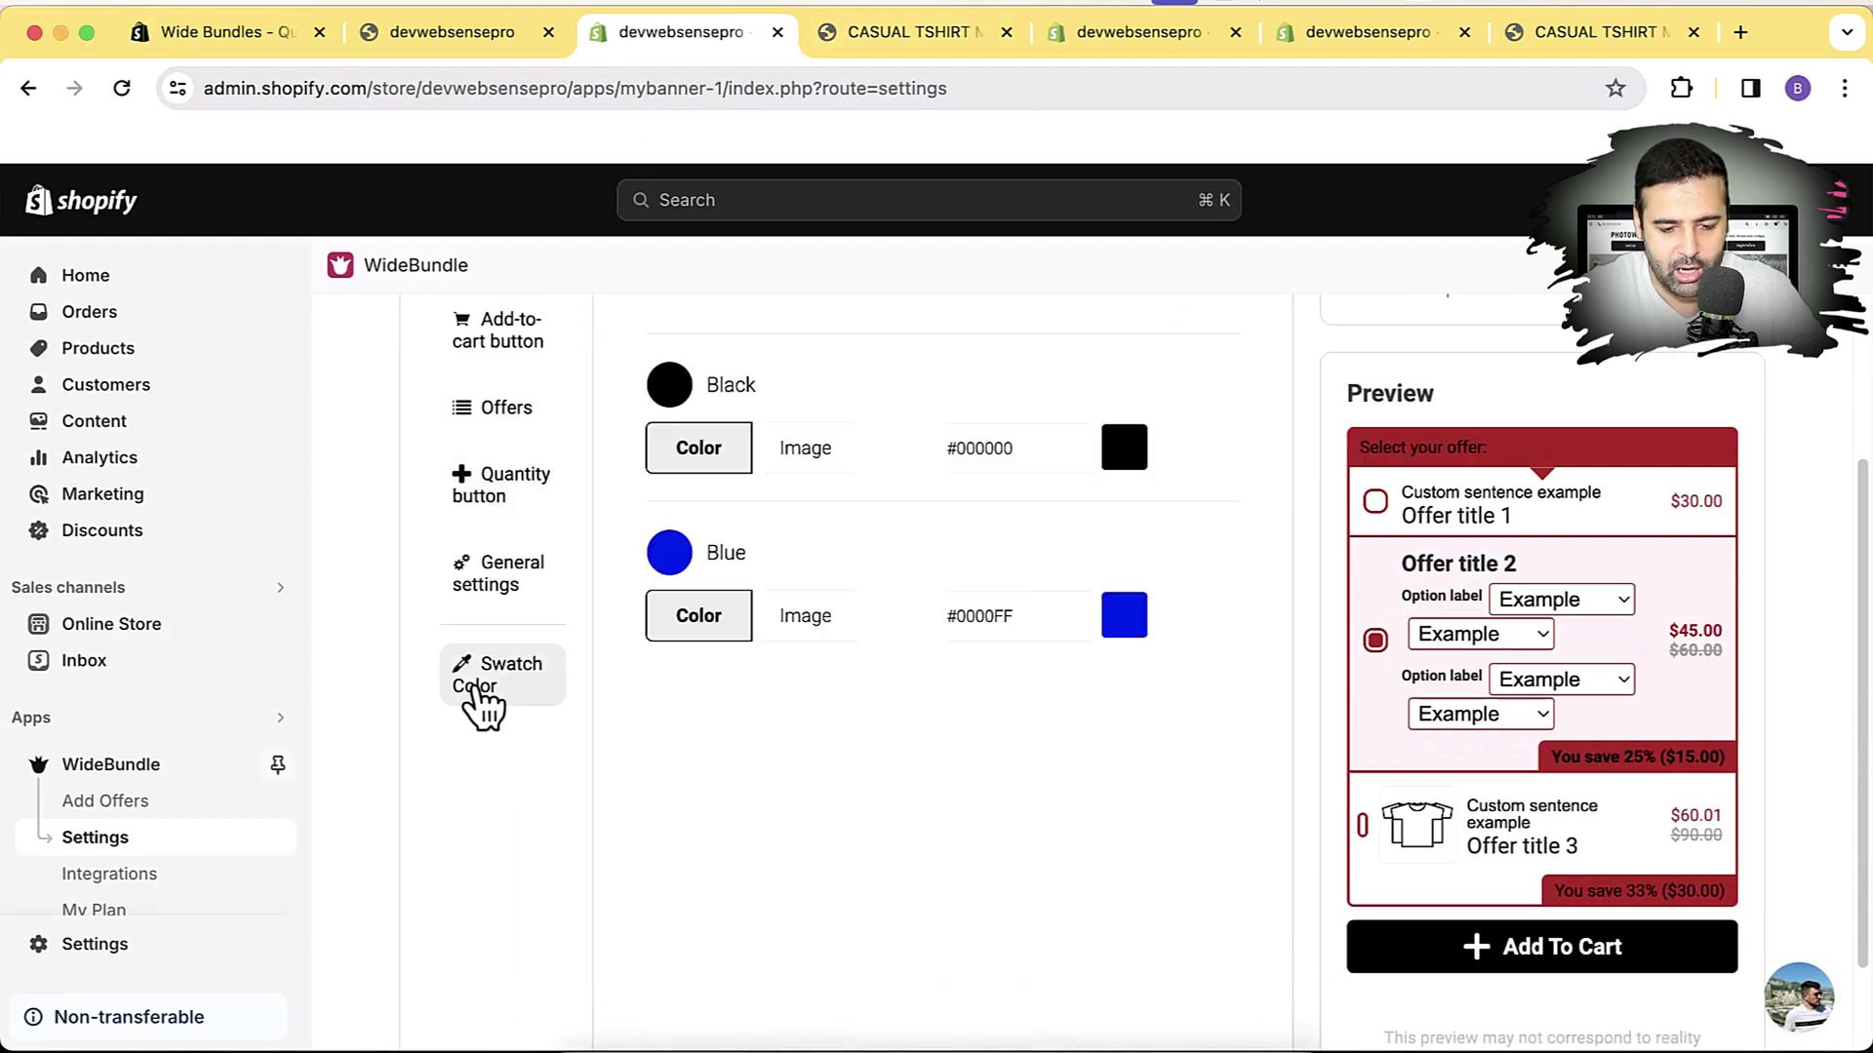
pyautogui.scroll(1, 878, 751)
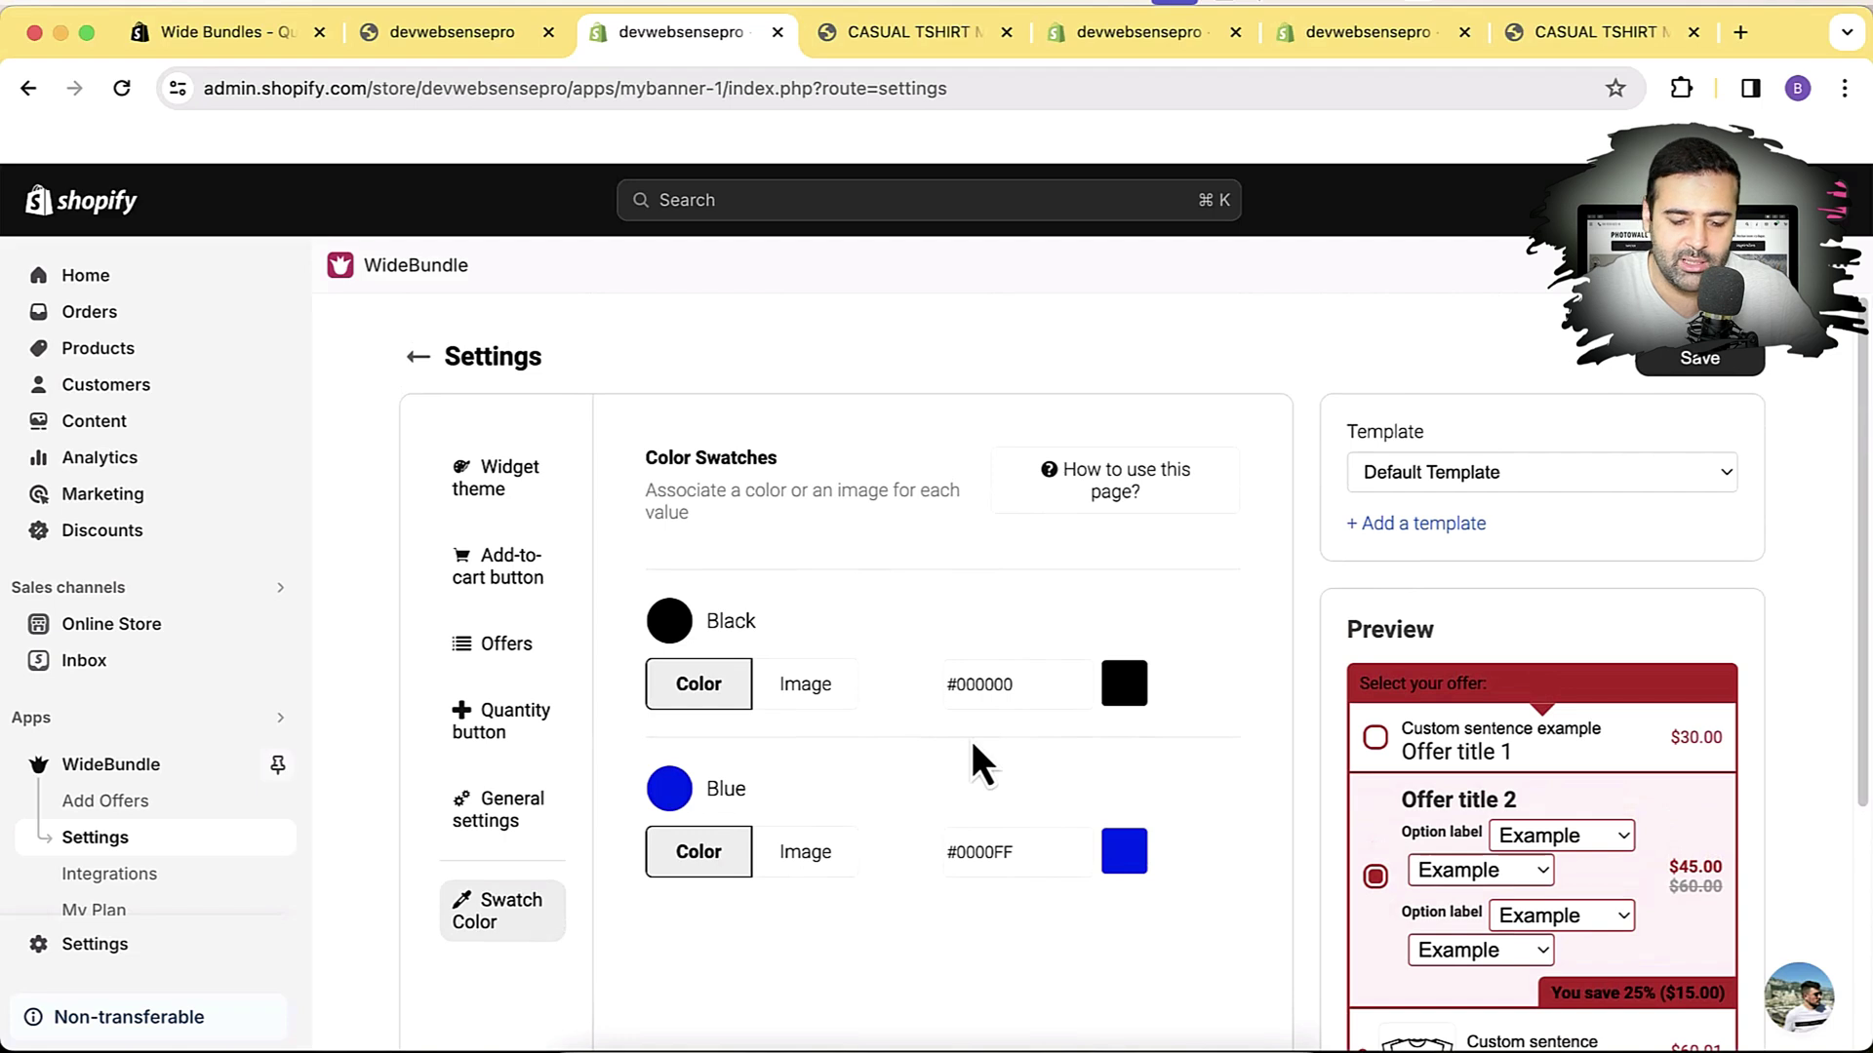